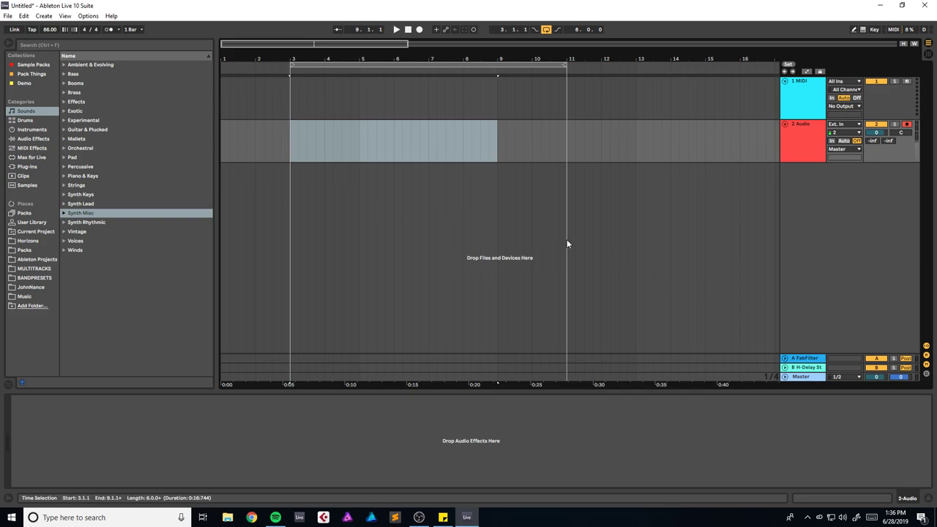
Step: Set the project tempo to 105 BPM and turn on the metronome
{"action": "left_click", "coordinate": [292, 149]}
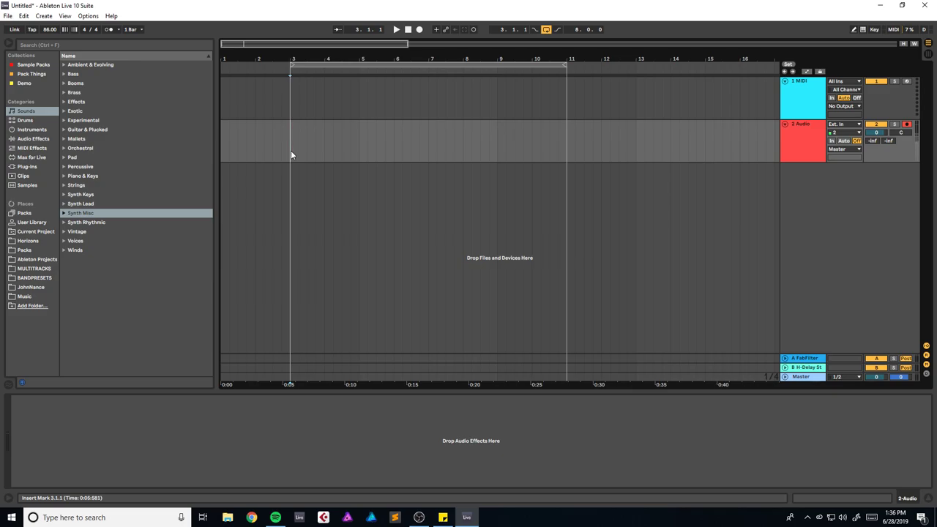
{"action": "key", "text": "alt+Tab"}
{"action": "key", "text": "alt+Tab"}
{"action": "left_click_drag", "start_coordinate": [250, 46], "coordinate": [241, 46]}
{"action": "left_click_drag", "start_coordinate": [48, 33], "coordinate": [48, 15]}
{"action": "left_click", "coordinate": [108, 30]}
{"action": "left_click_drag", "start_coordinate": [240, 47], "coordinate": [240, 44]}
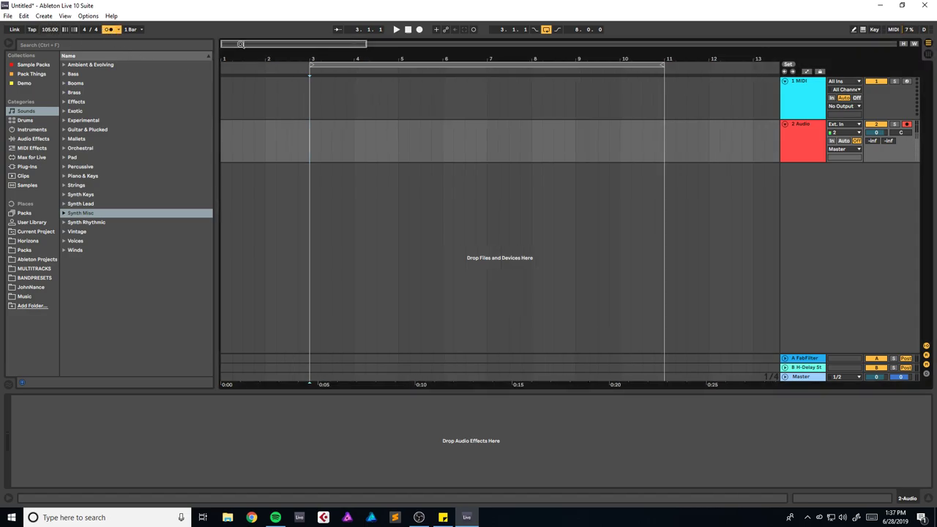
Step: Audition the metronome at 128 BPM during playback and set the project tempo to 136 BPM
{"action": "key", "text": "space"}
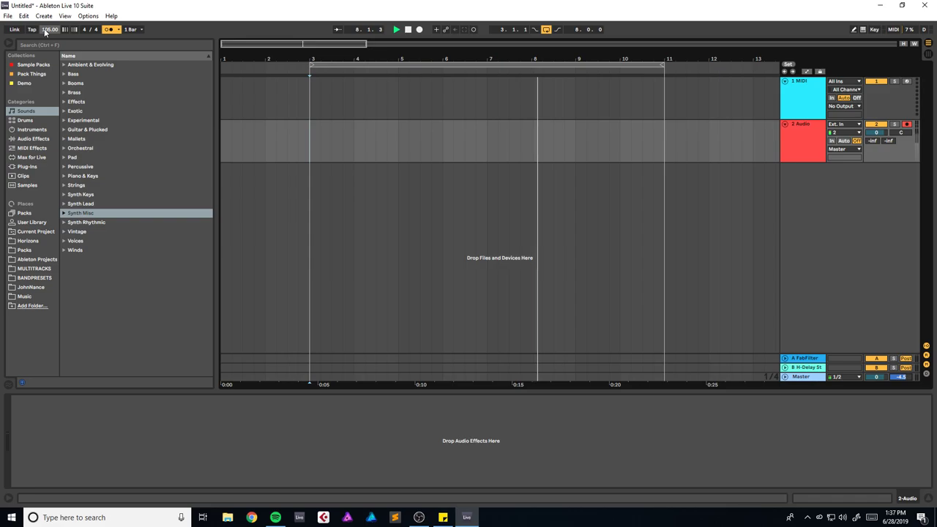
{"action": "type", "text": "128"}
{"action": "key", "text": "Return"}
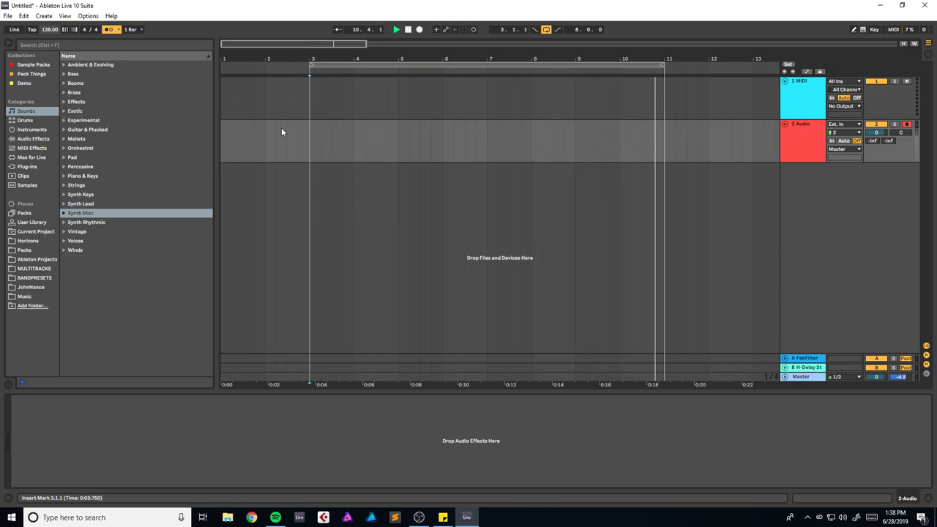
{"action": "key", "text": "space"}
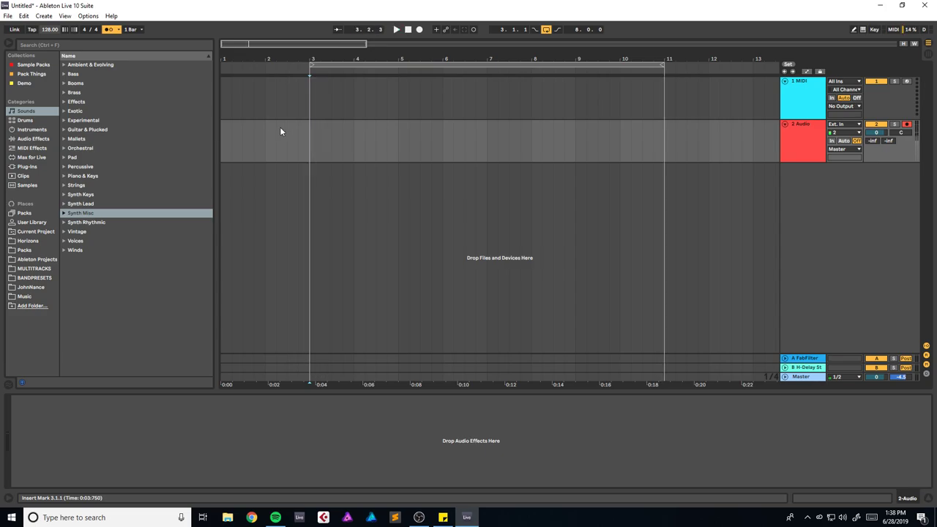
{"action": "left_click_drag", "start_coordinate": [39, 30], "coordinate": [39, 23]}
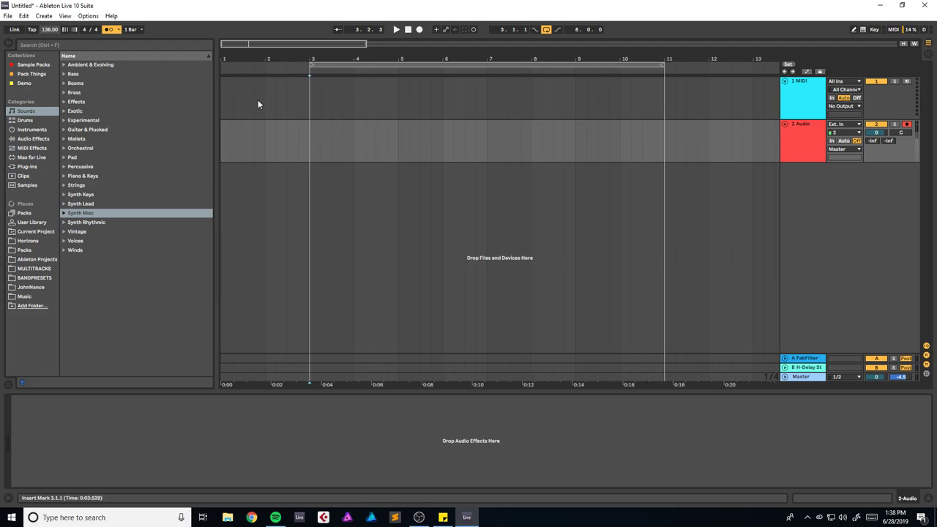
Step: Set the input monitoring of the armed audio track to In
{"action": "left_click", "coordinate": [266, 140]}
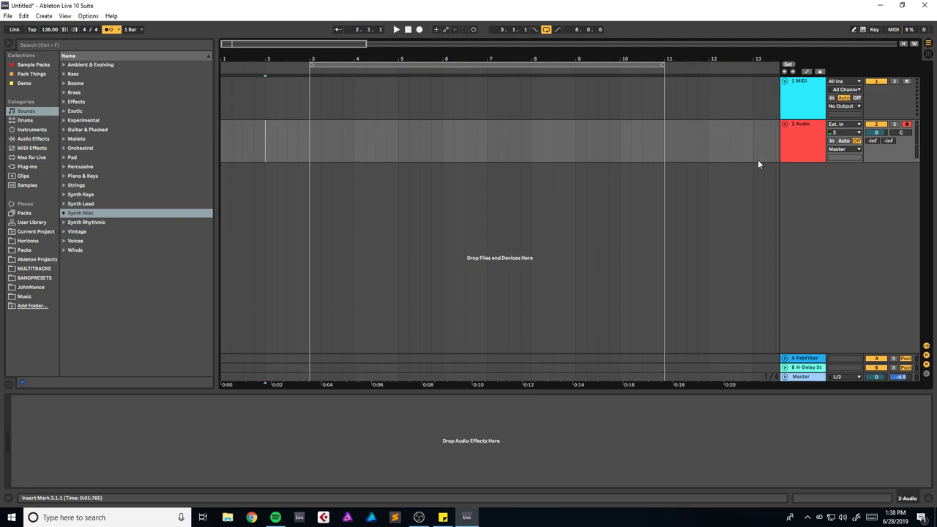
{"action": "left_click", "coordinate": [843, 141]}
{"action": "left_click", "coordinate": [831, 141]}
Step: Record an audio take on the armed audio track, starting at bar 2 and running through the looped section
{"action": "left_click", "coordinate": [261, 158]}
{"action": "key", "text": "F9"}
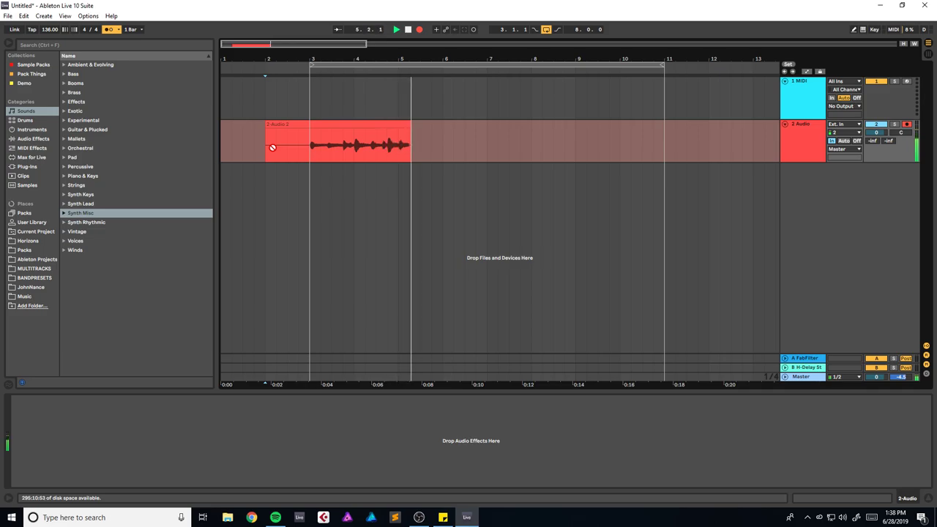
{"action": "key", "text": "space"}
{"action": "key", "text": "space"}
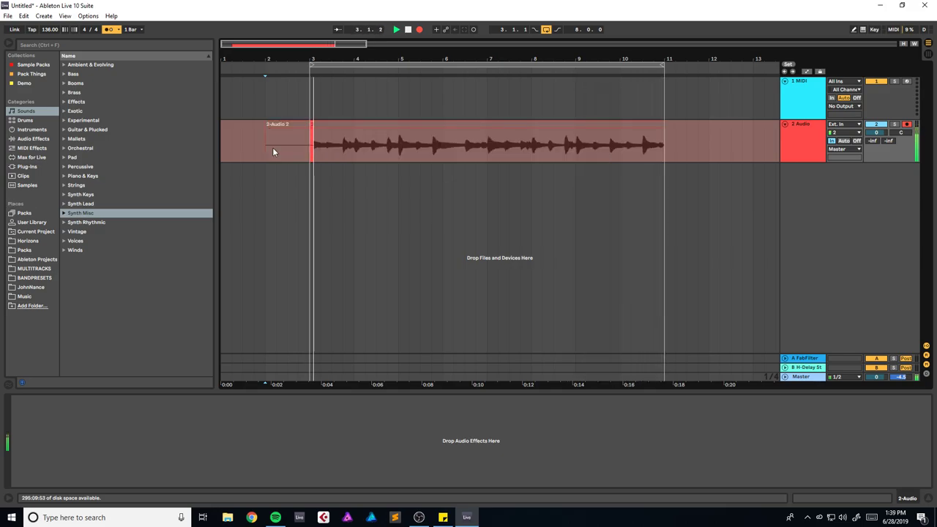
{"action": "key", "text": "space"}
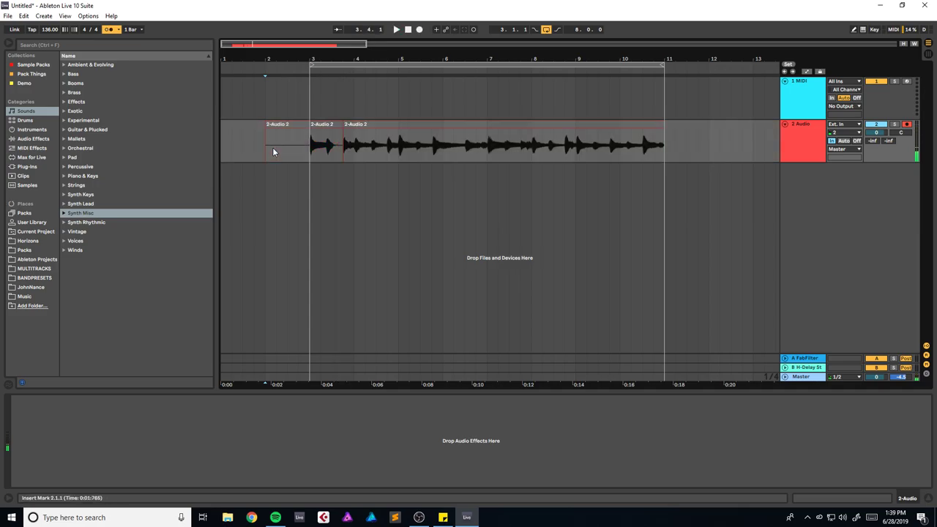
Step: Extend the first recorded clip to bar 11 and move it onto a new audio track with monitoring set to Off
{"action": "left_click_drag", "start_coordinate": [308, 123], "coordinate": [664, 126]}
{"action": "left_click_drag", "start_coordinate": [555, 124], "coordinate": [553, 205]}
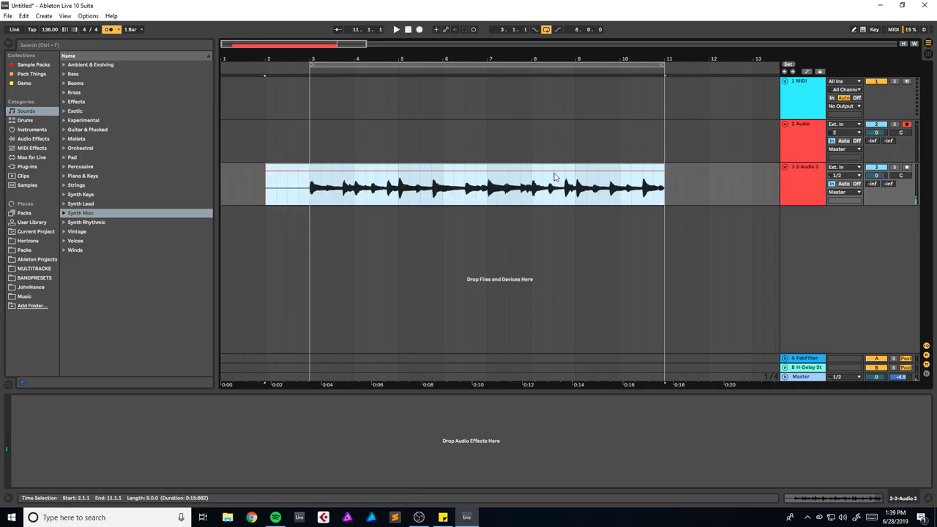
{"action": "left_click", "coordinate": [808, 174]}
Step: Try several takes of a second audio part on the armed track, starting from bar 2 over the first recording
{"action": "left_click", "coordinate": [268, 131]}
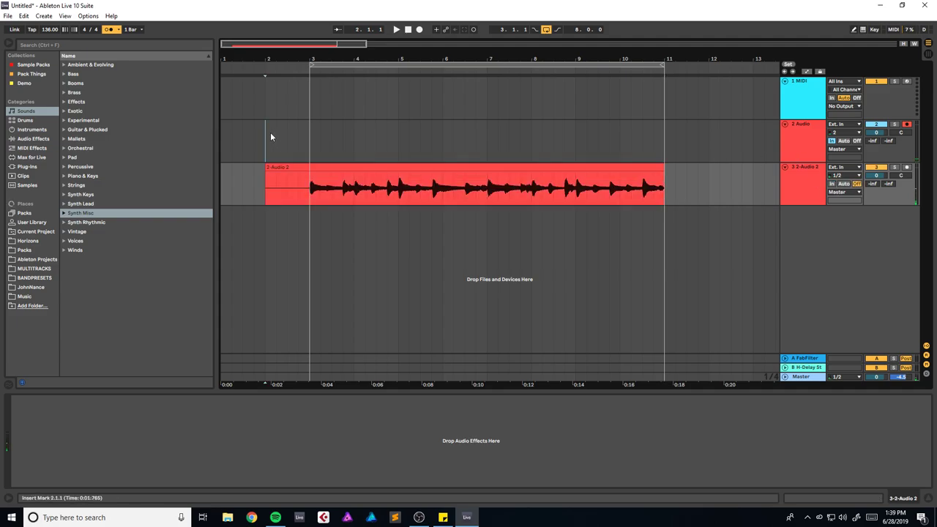
{"action": "key", "text": "F9"}
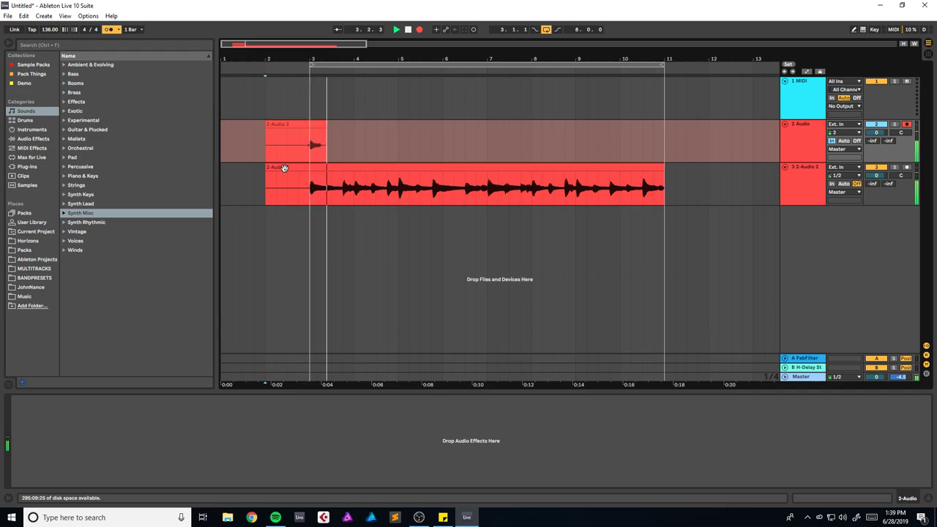
{"action": "key", "text": "space"}
{"action": "key", "text": "F9"}
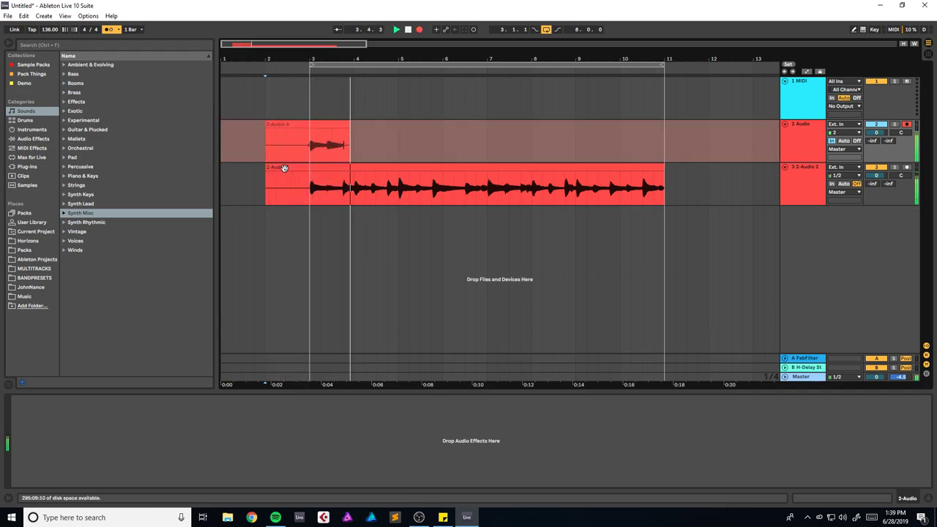
{"action": "key", "text": "space"}
{"action": "key", "text": "space"}
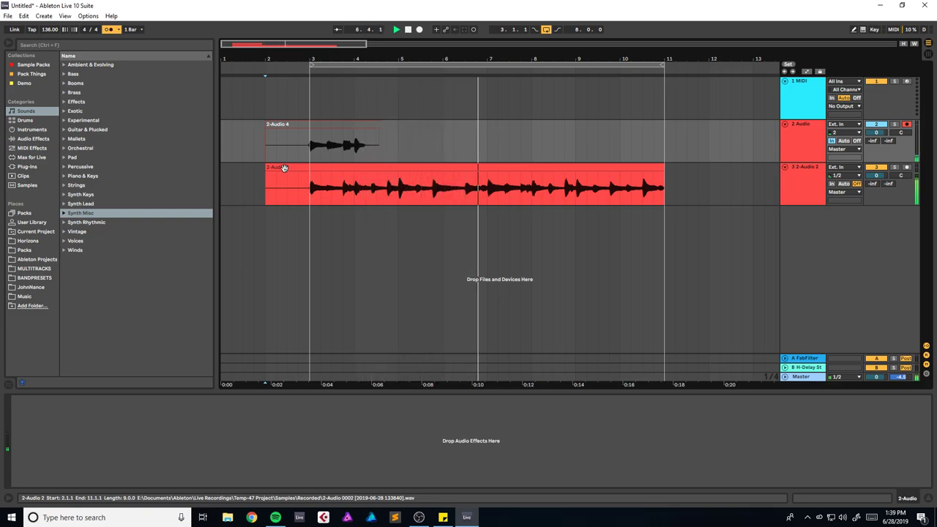
{"action": "key", "text": "F9"}
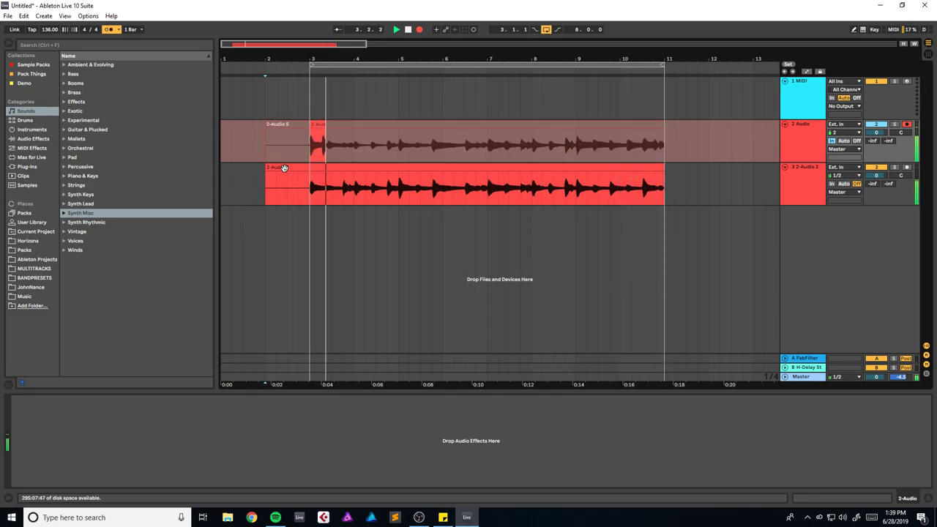
{"action": "key", "text": "space"}
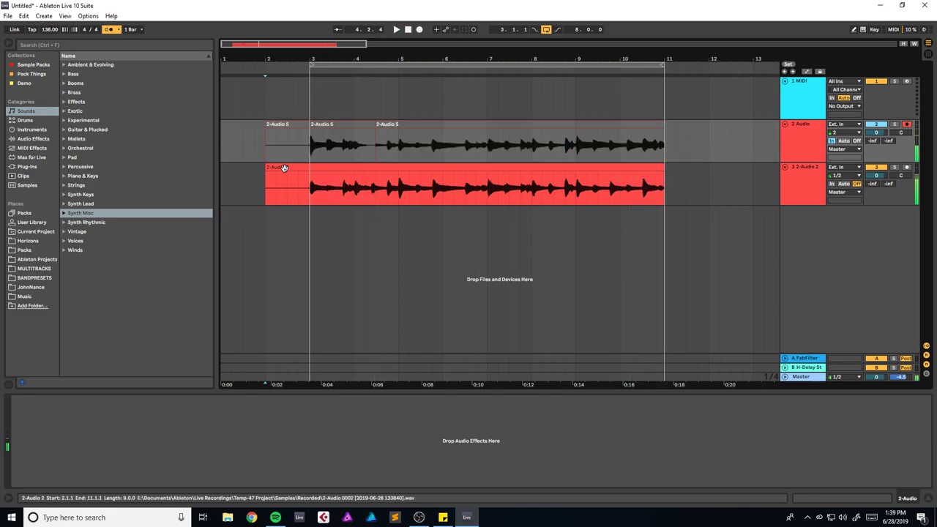
{"action": "key", "text": "F9"}
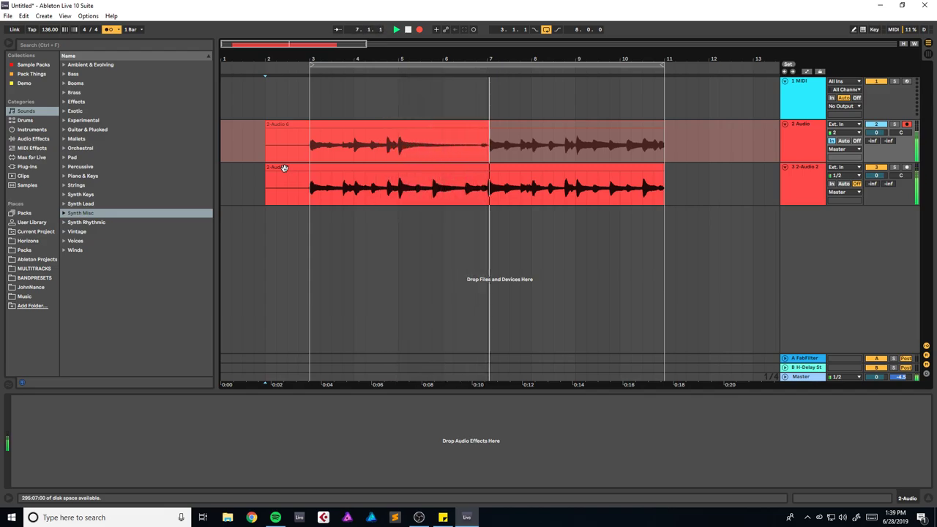
{"action": "key", "text": "space"}
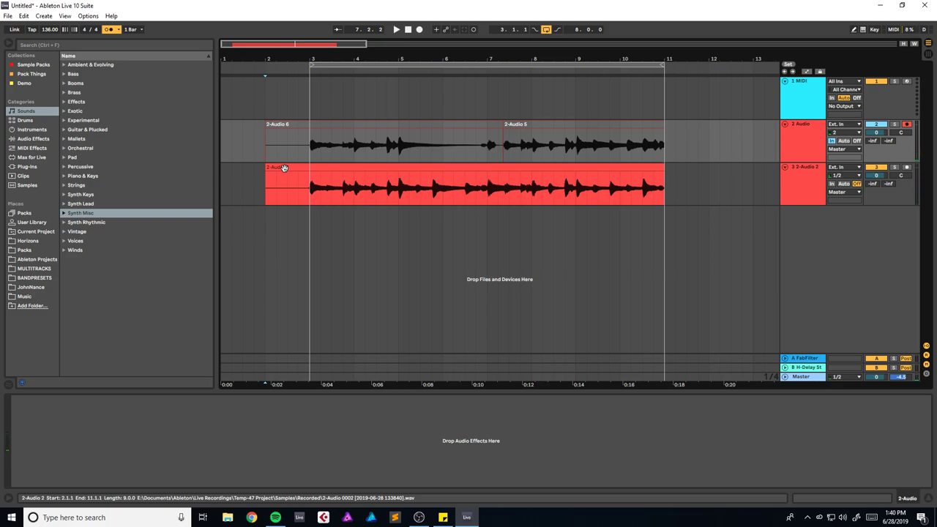
Step: Record another take of the second part from bar 2 and extend its first clip to bar 11
{"action": "key", "text": "F9"}
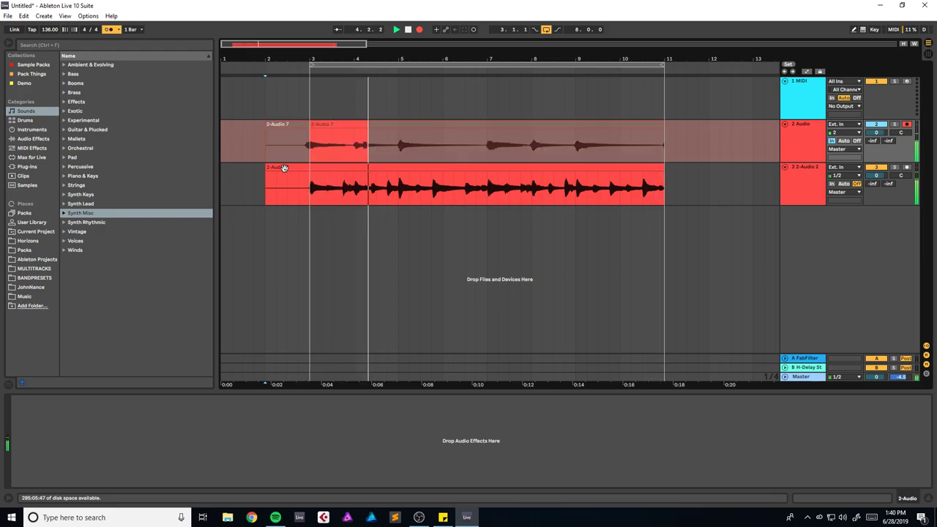
{"action": "key", "text": "space"}
{"action": "left_click_drag", "start_coordinate": [304, 124], "coordinate": [673, 132]}
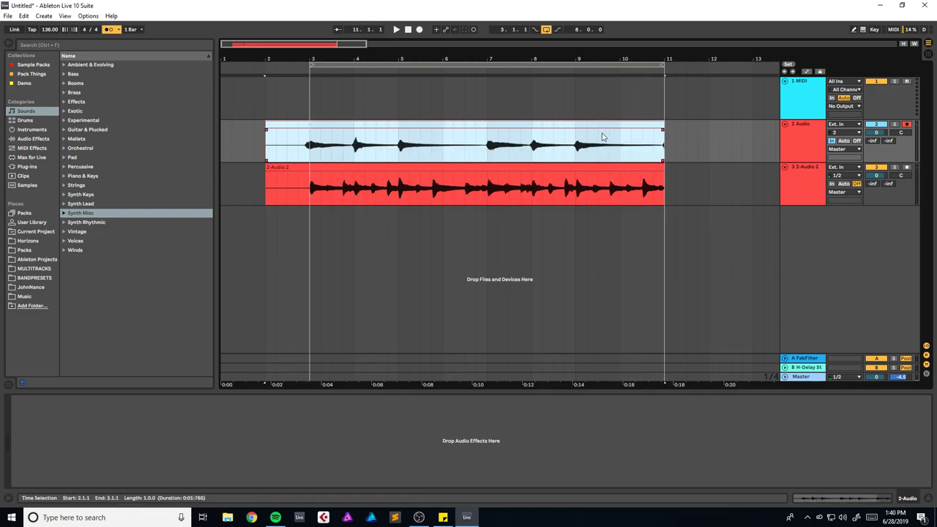
Step: Turn off monitoring on the second part's track and play both parts from bar 2, panned 50L and 50R
{"action": "left_click", "coordinate": [857, 141]}
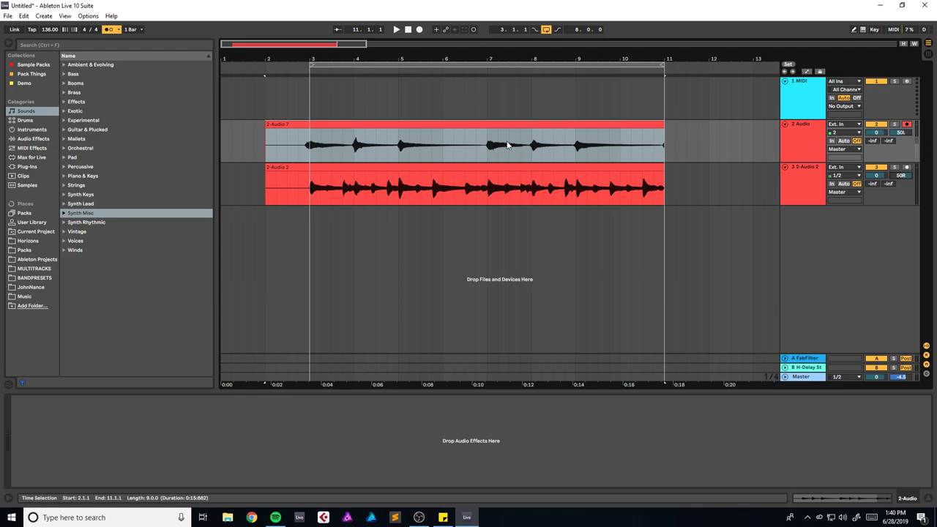
{"action": "left_click", "coordinate": [303, 146]}
{"action": "left_click", "coordinate": [268, 142]}
{"action": "key", "text": "space"}
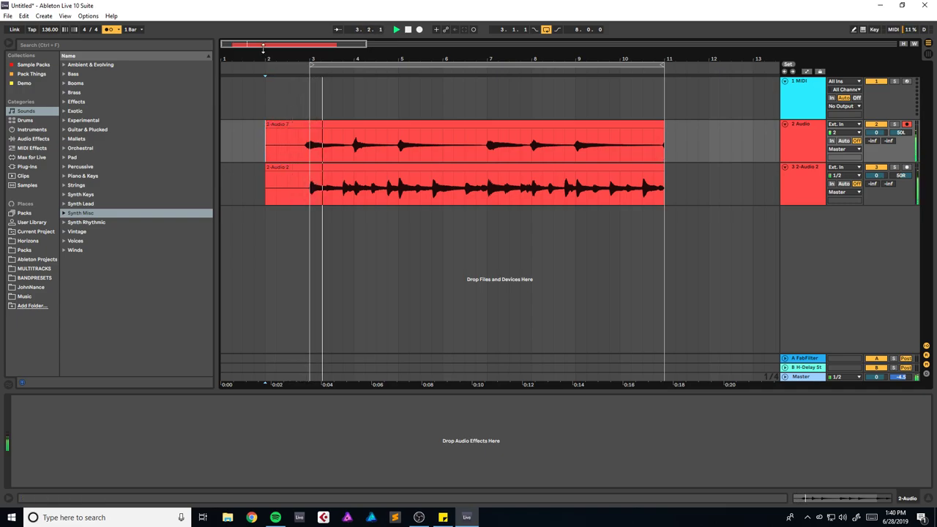
{"action": "left_click_drag", "start_coordinate": [258, 44], "coordinate": [282, 46]}
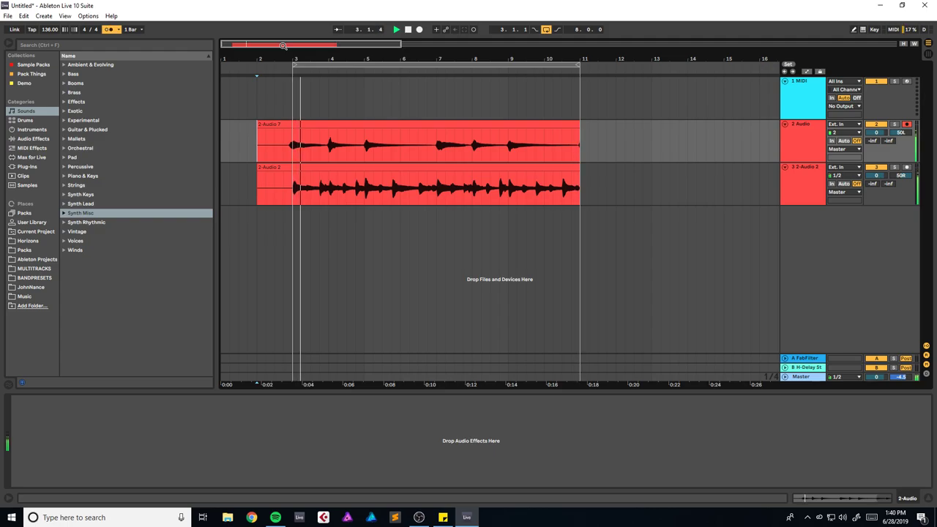
{"action": "left_click_drag", "start_coordinate": [283, 46], "coordinate": [285, 46]}
{"action": "key", "text": "space"}
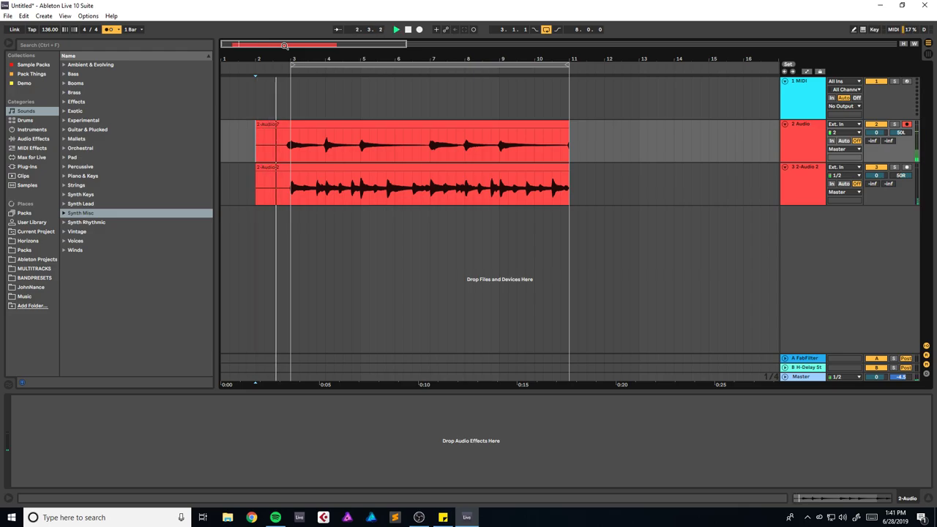
{"action": "left_click_drag", "start_coordinate": [268, 44], "coordinate": [302, 62]}
{"action": "key", "text": "space"}
Step: Search the browser for omnisphere and load the instrument onto the MIDI track
{"action": "key", "text": "ctrl+f"}
{"action": "type", "text": "omnisphere"}
{"action": "key", "text": "Down"}
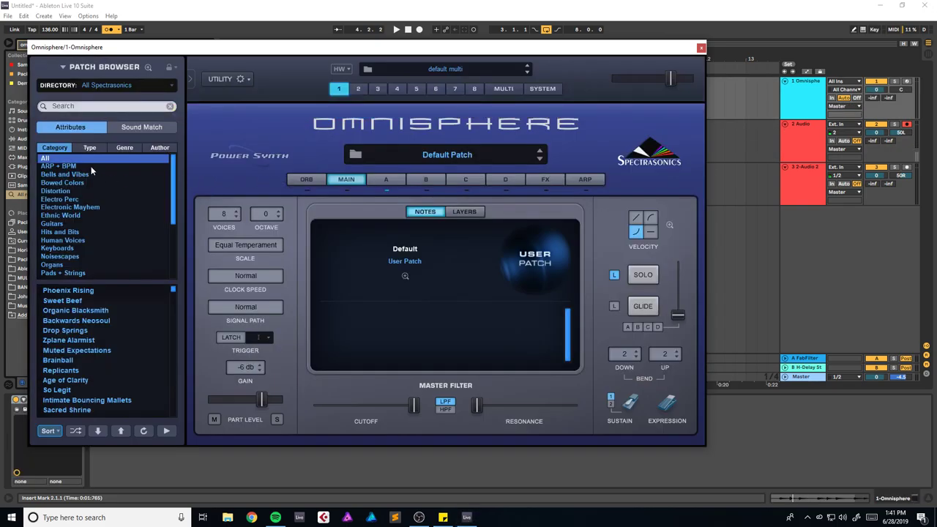
Step: Search the Omnisphere patches for glock and arm the Omnisphere track for recording
{"action": "left_click", "coordinate": [114, 106]}
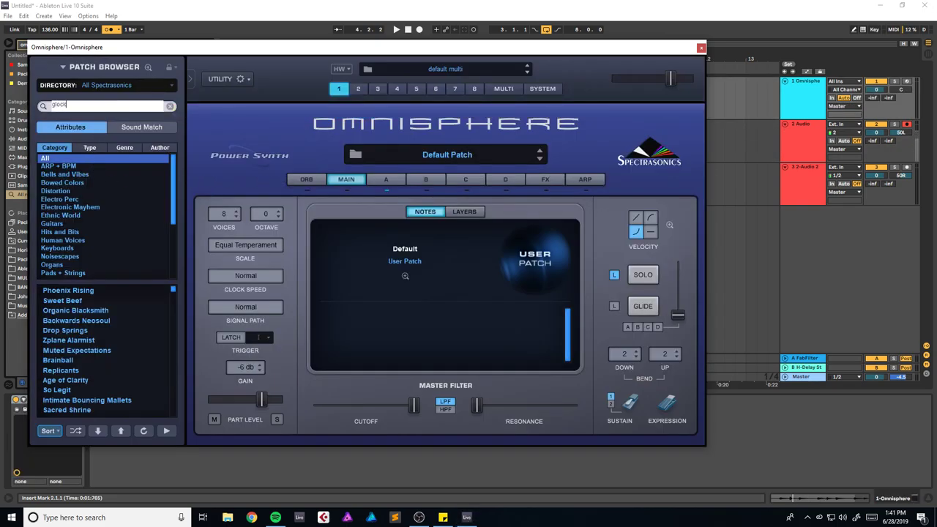
{"action": "key", "text": "Return"}
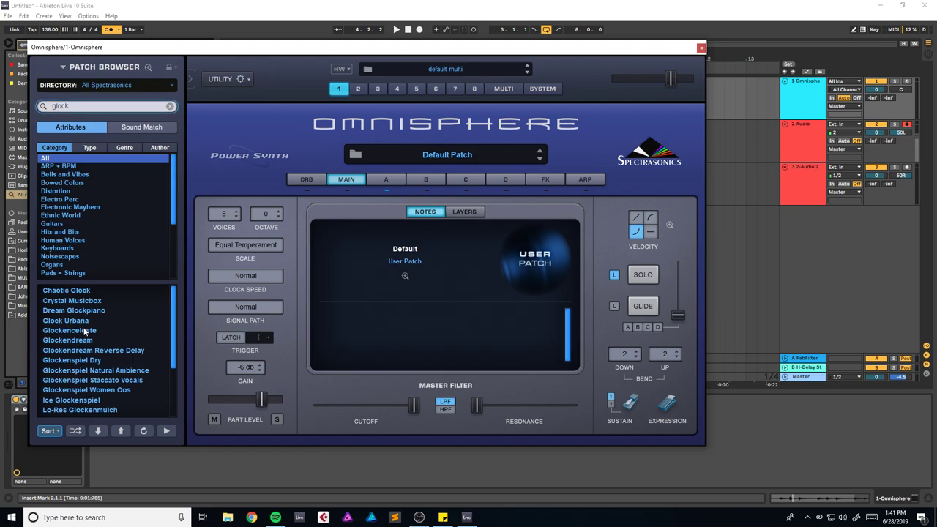
{"action": "left_click", "coordinate": [900, 86]}
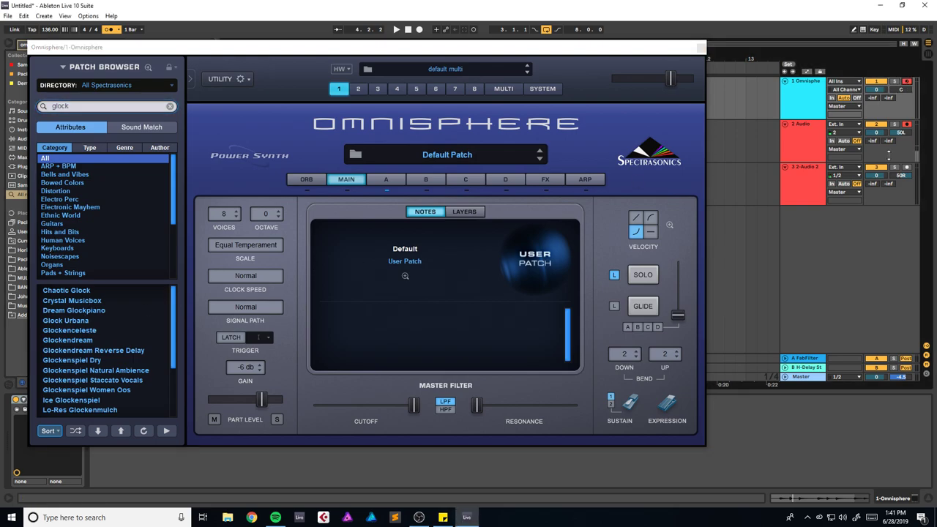
Step: Audition Ice Glockenspiel, load the Glockendream patch instead, and lower the Omnisphere track's volume to -8.9 dB
{"action": "left_click", "coordinate": [81, 401]}
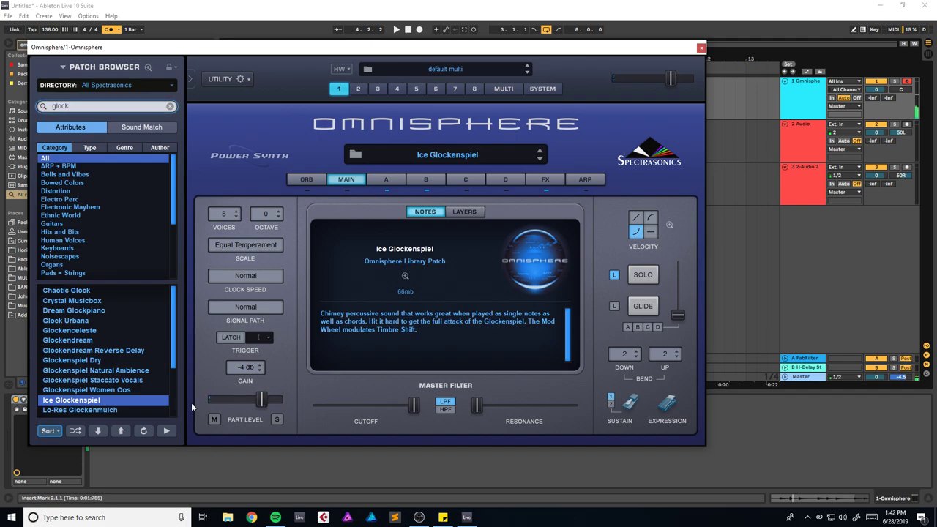
{"action": "left_click", "coordinate": [70, 340]}
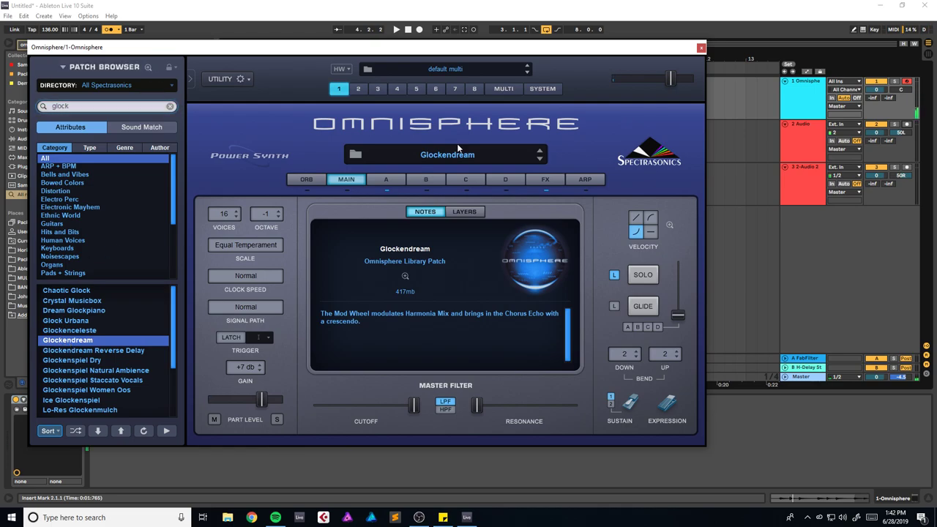
{"action": "left_click_drag", "start_coordinate": [872, 90], "coordinate": [848, 86]}
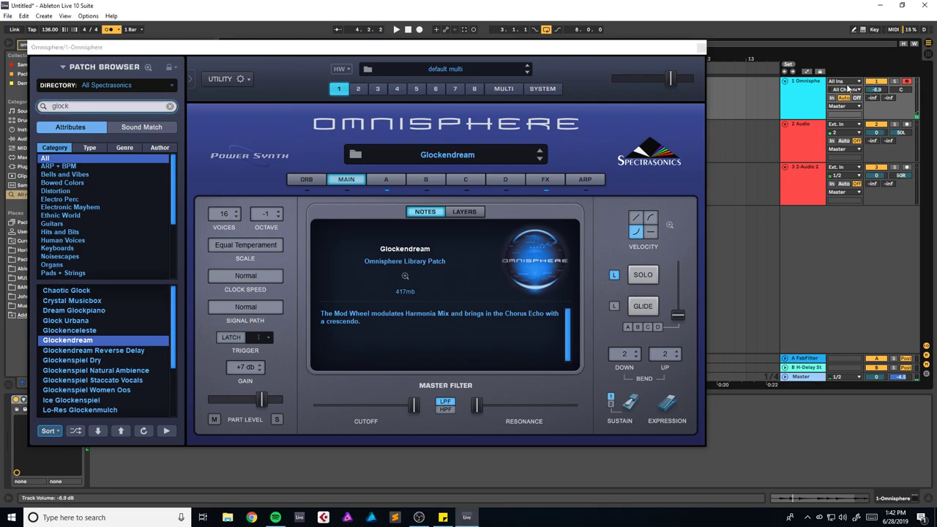
{"action": "left_click", "coordinate": [700, 48]}
Step: Rehearse over the looped parts and record the glockenspiel part on the Omnisphere track from bar 2
{"action": "key", "text": "space"}
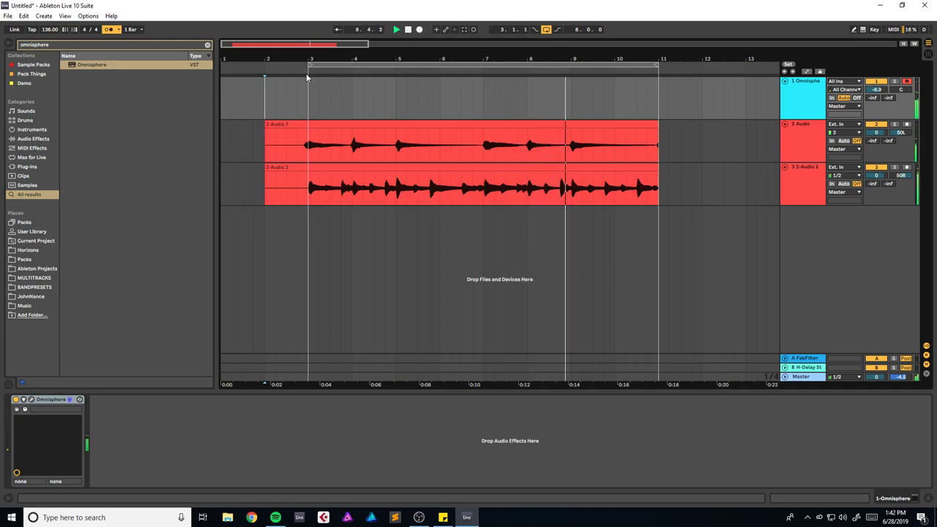
{"action": "key", "text": "space"}
{"action": "left_click_drag", "start_coordinate": [269, 50], "coordinate": [260, 42]}
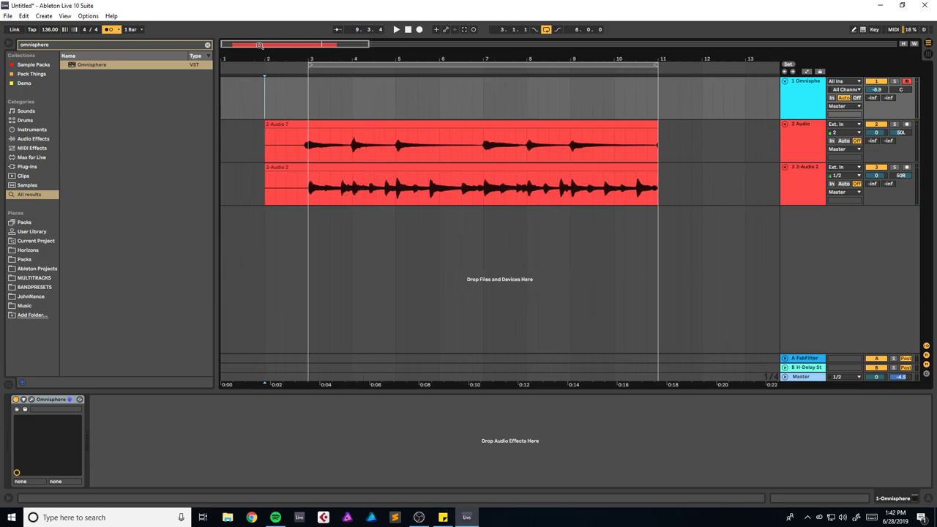
{"action": "key", "text": "F9"}
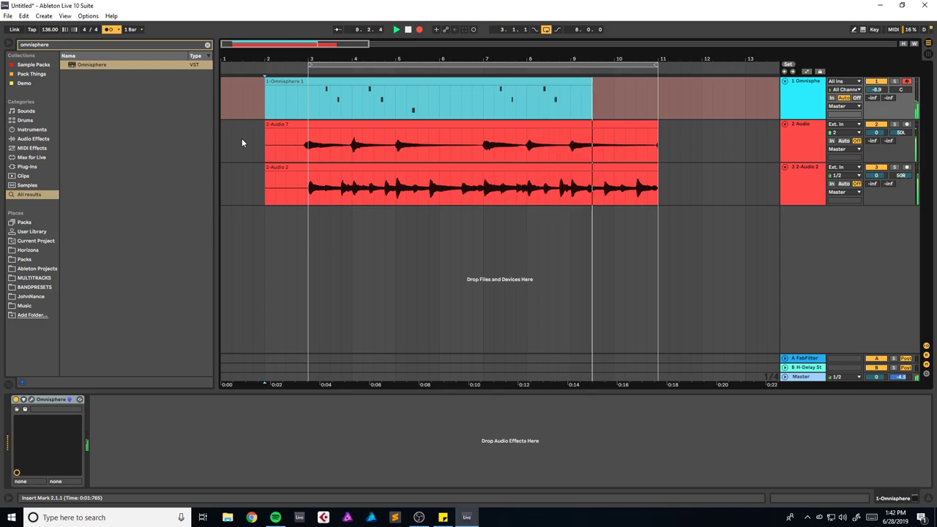
{"action": "key", "text": "space"}
Step: Quantize the recorded Omnisphere clip to 1/8, adjusting note starts and ends by an amount of 61%
{"action": "double_click", "coordinate": [415, 97]}
{"action": "key", "text": "ctrl+shift+u"}
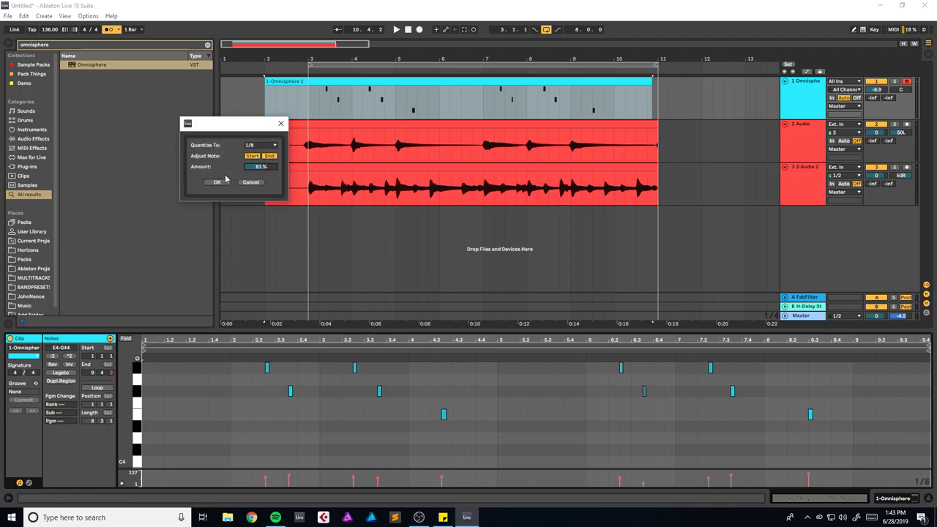
{"action": "left_click", "coordinate": [216, 182]}
{"action": "key", "text": "shift+Tab"}
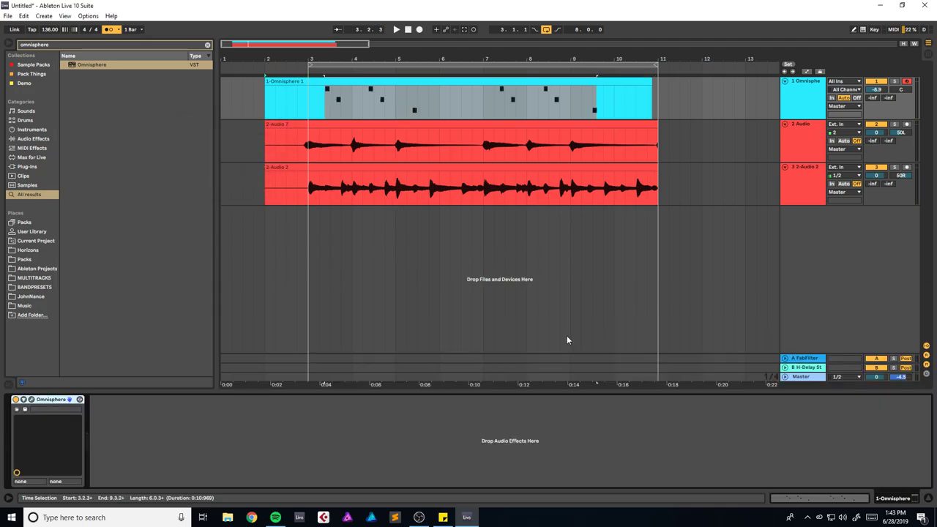
Step: Play the layered parts while checking the recording level in OBS, and lower the master volume to -8.0 dB
{"action": "left_click_drag", "start_coordinate": [383, 60], "coordinate": [380, 49]}
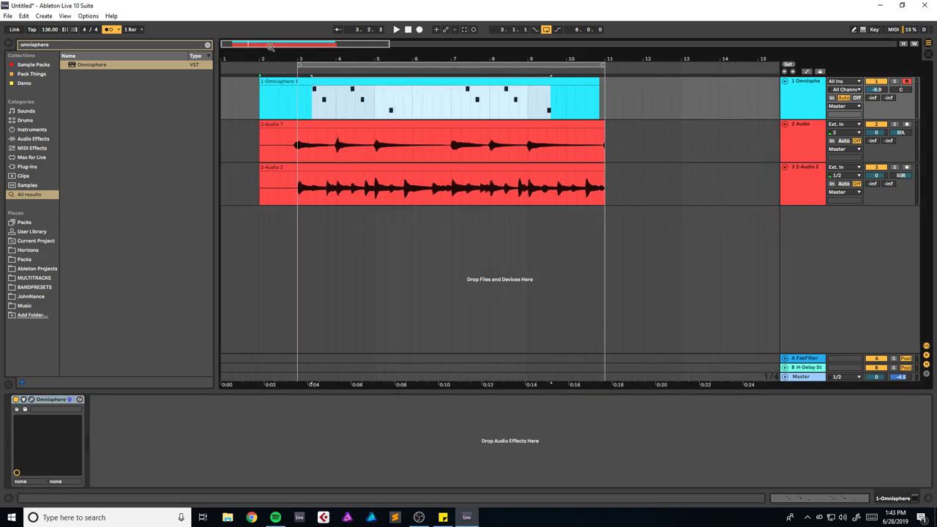
{"action": "left_click", "coordinate": [287, 150]}
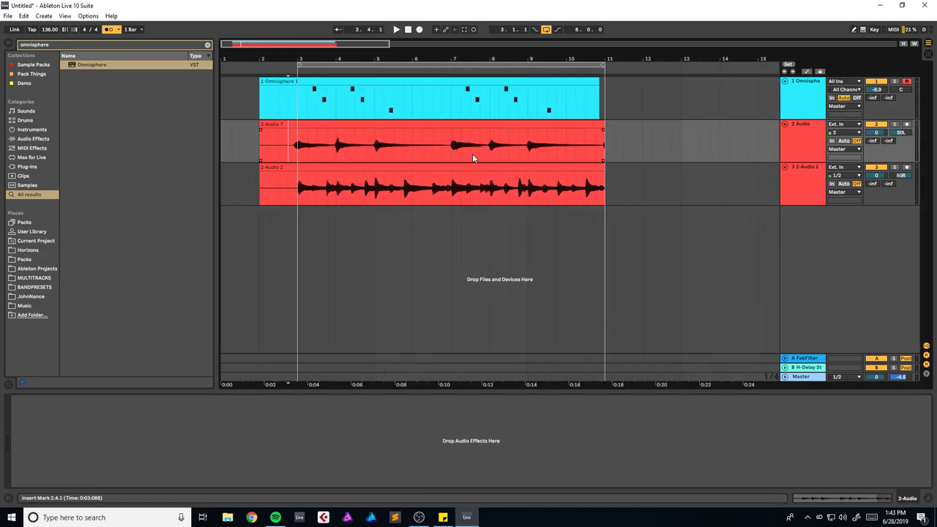
{"action": "key", "text": "alt+Tab"}
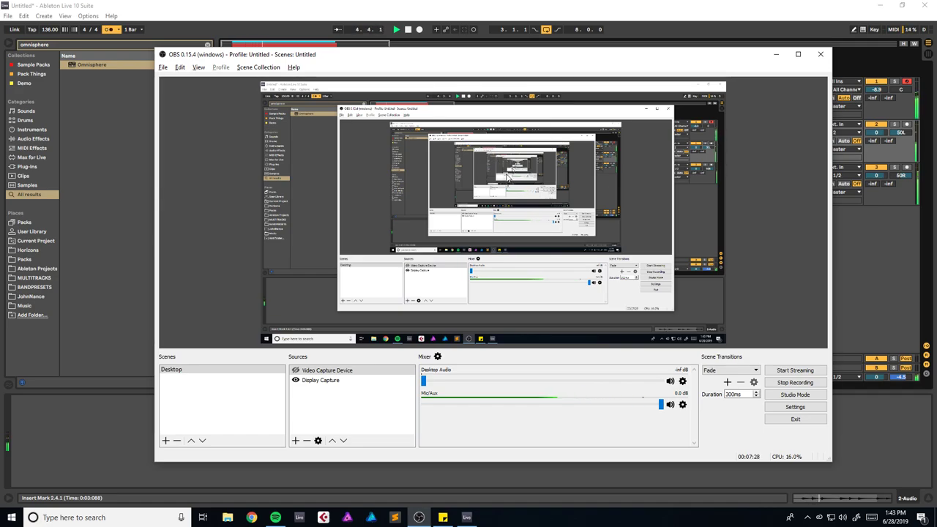
{"action": "key", "text": "alt+Tab"}
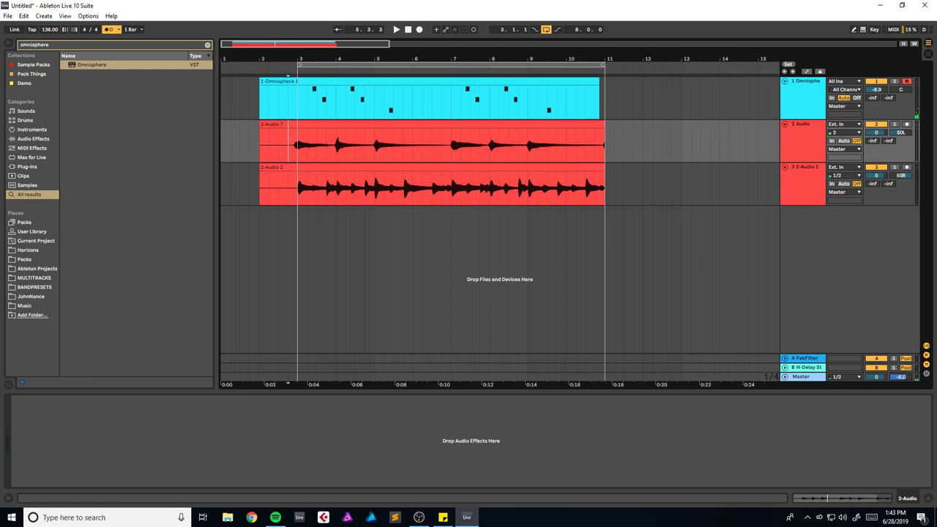
Step: Select all notes in the Omnisphere clip, quantize them again, and return to the track's devices
{"action": "double_click", "coordinate": [327, 91]}
{"action": "key", "text": "ctrl+a"}
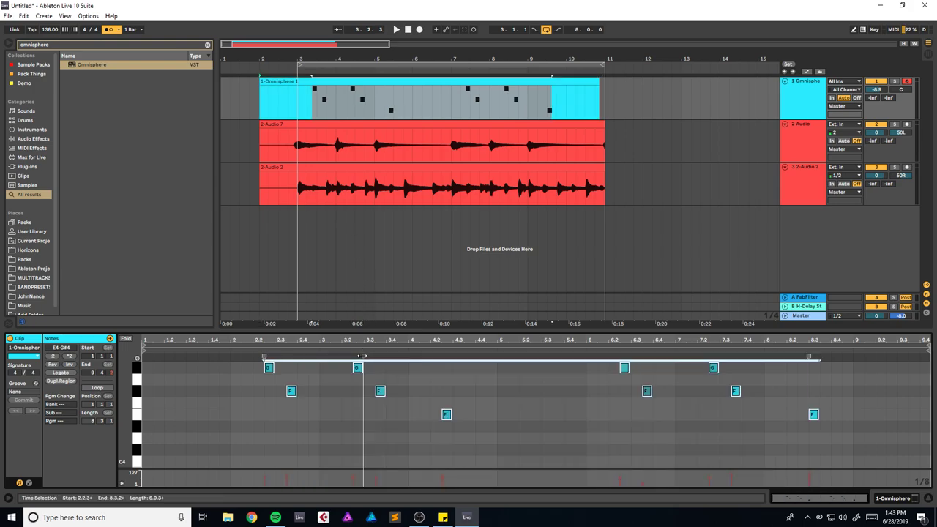
{"action": "left_click", "coordinate": [892, 500]}
{"action": "left_click", "coordinate": [811, 87]}
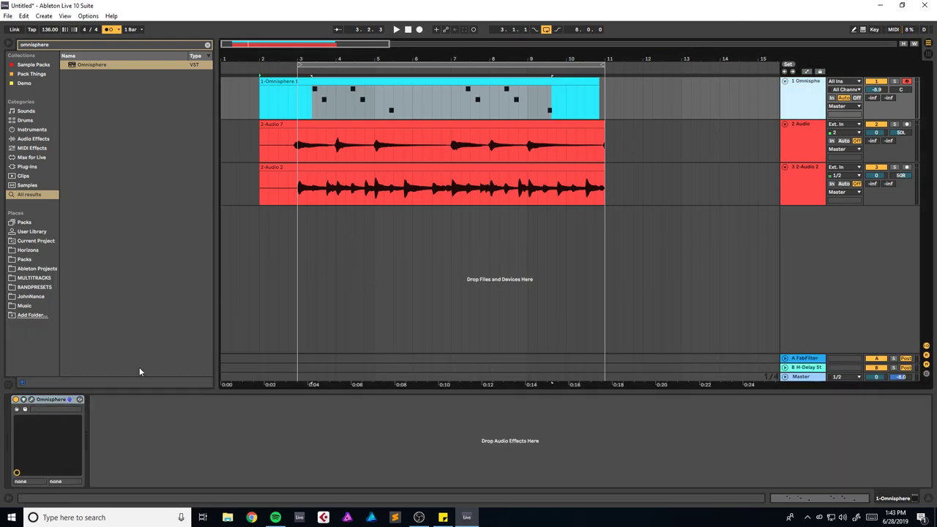
Step: Audition the Glock Urbana patch against the audio parts and load Glockendream again
{"action": "left_click", "coordinate": [31, 400]}
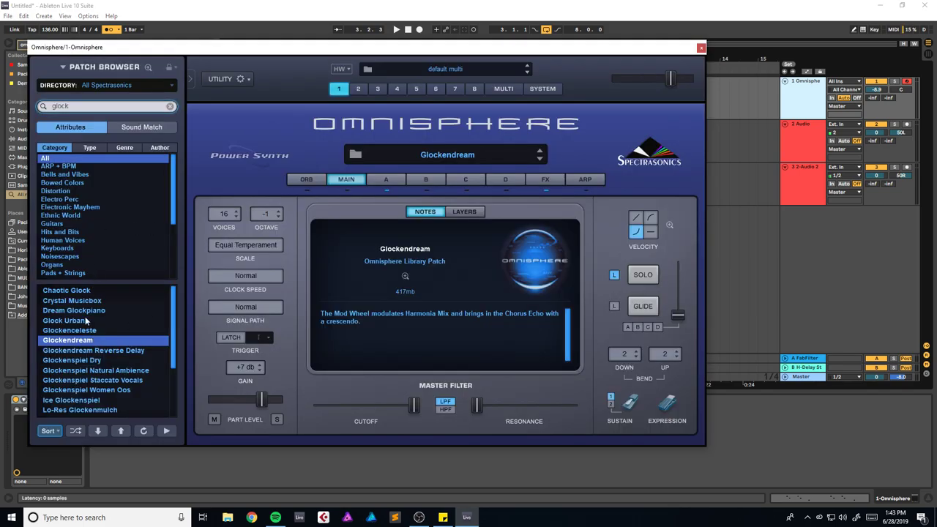
{"action": "left_click", "coordinate": [76, 324]}
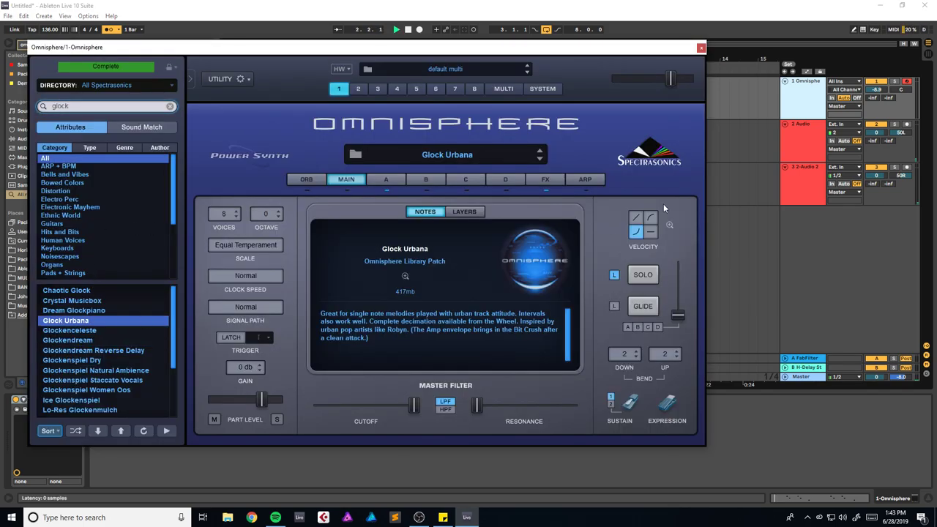
{"action": "left_click", "coordinate": [700, 48]}
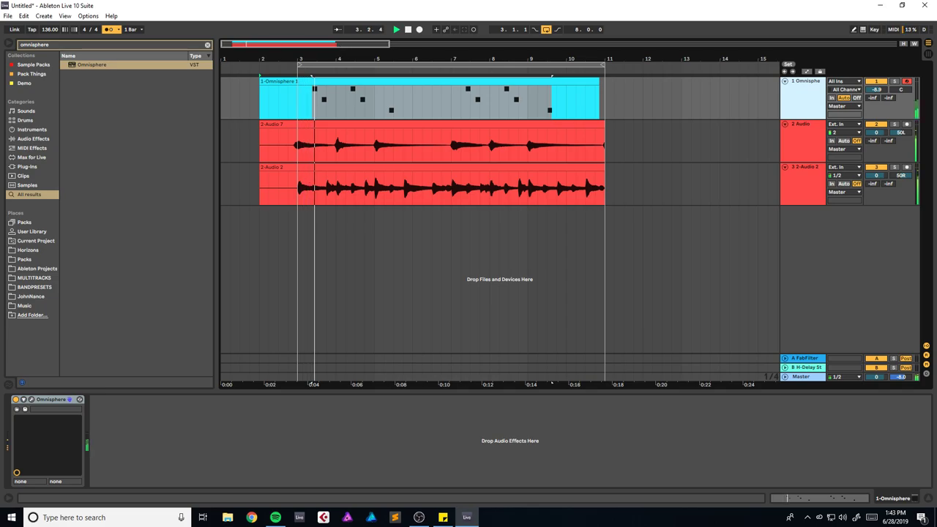
{"action": "left_click", "coordinate": [33, 401]}
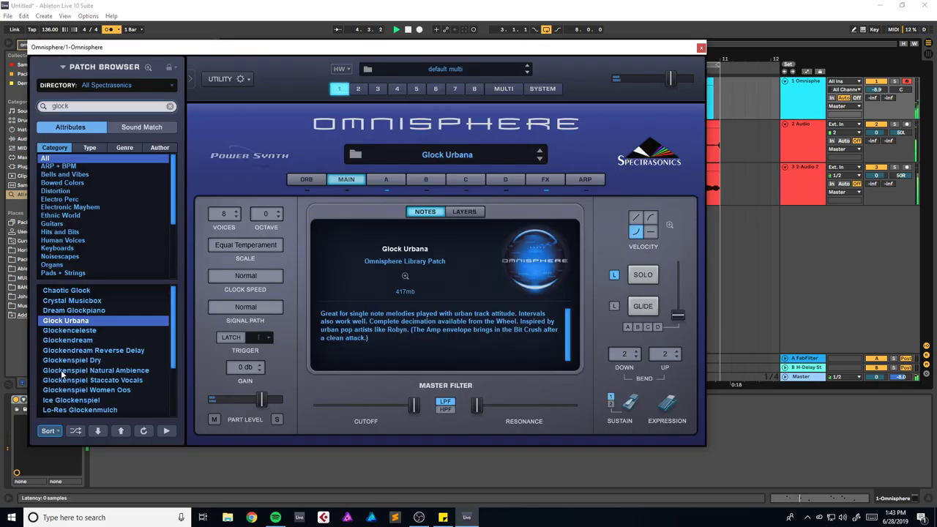
{"action": "left_click", "coordinate": [74, 341]}
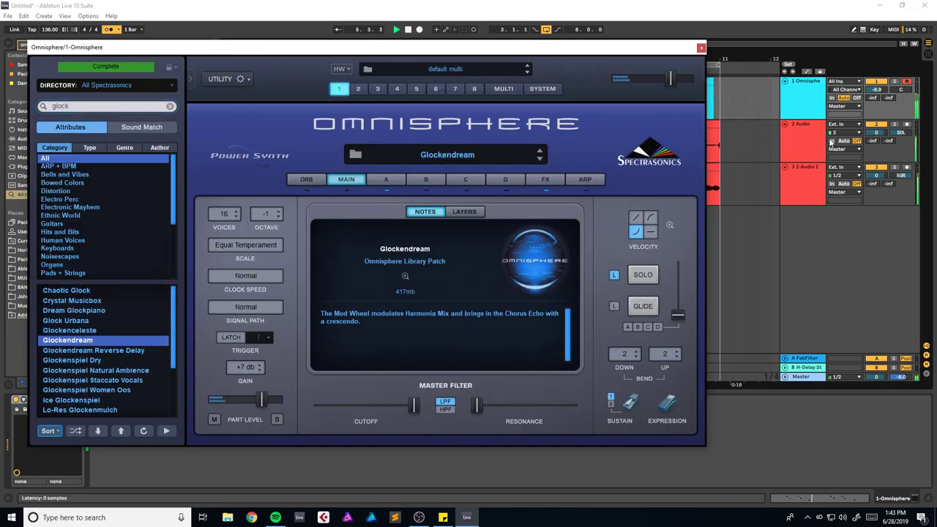
Step: Lower the volume of both audio tracks to -8.3 dB and close the Omnisphere window
{"action": "left_click", "coordinate": [803, 155]}
{"action": "left_click", "coordinate": [805, 184], "text": "shift"}
{"action": "left_click_drag", "start_coordinate": [879, 133], "coordinate": [880, 150]}
{"action": "left_click", "coordinate": [805, 109]}
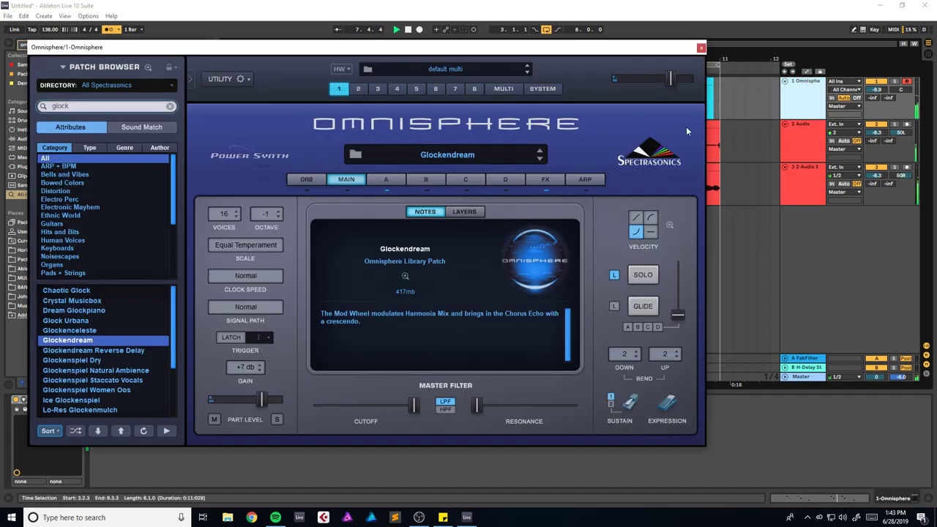
{"action": "left_click", "coordinate": [704, 47]}
Step: Set all notes in the Omnisphere clip to velocity 69 and play the loop
{"action": "double_click", "coordinate": [551, 96]}
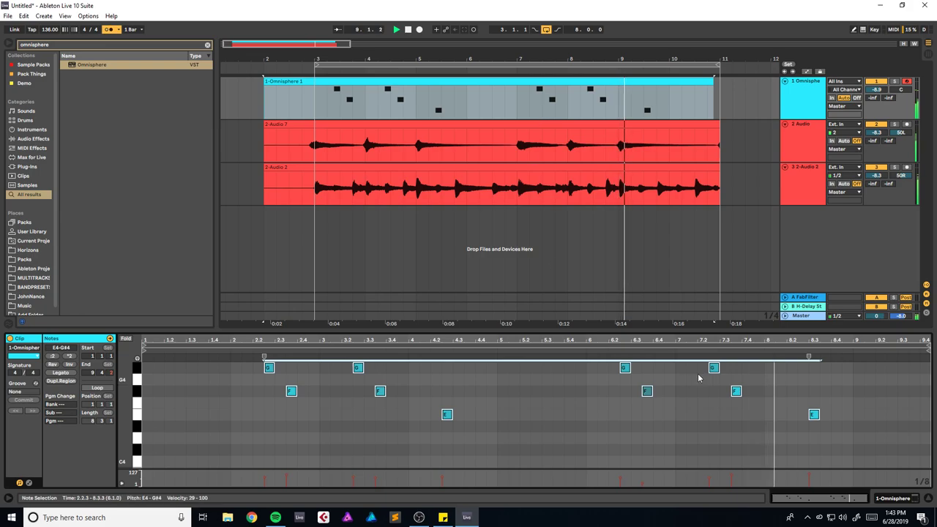
{"action": "left_click_drag", "start_coordinate": [122, 413], "coordinate": [108, 414]}
{"action": "left_click_drag", "start_coordinate": [858, 376], "coordinate": [228, 455]}
{"action": "left_click_drag", "start_coordinate": [291, 403], "coordinate": [291, 358]}
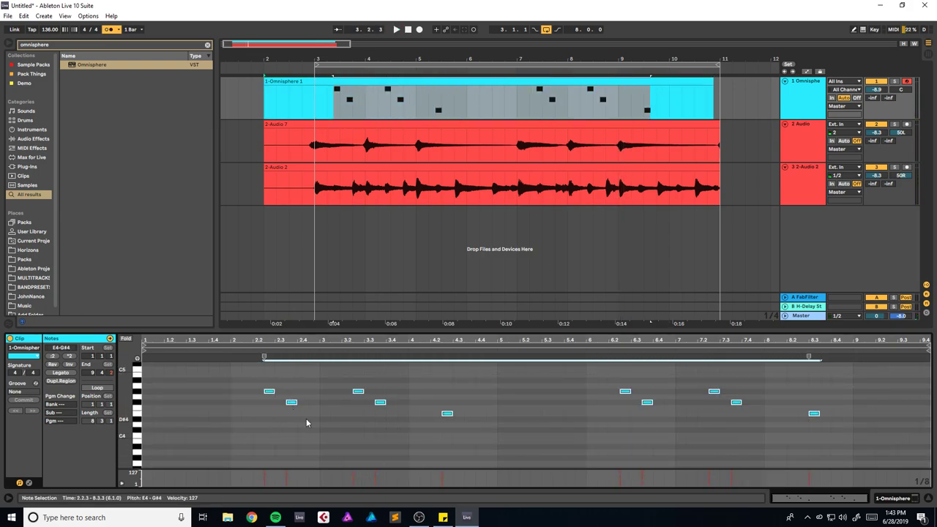
{"action": "key", "text": "space"}
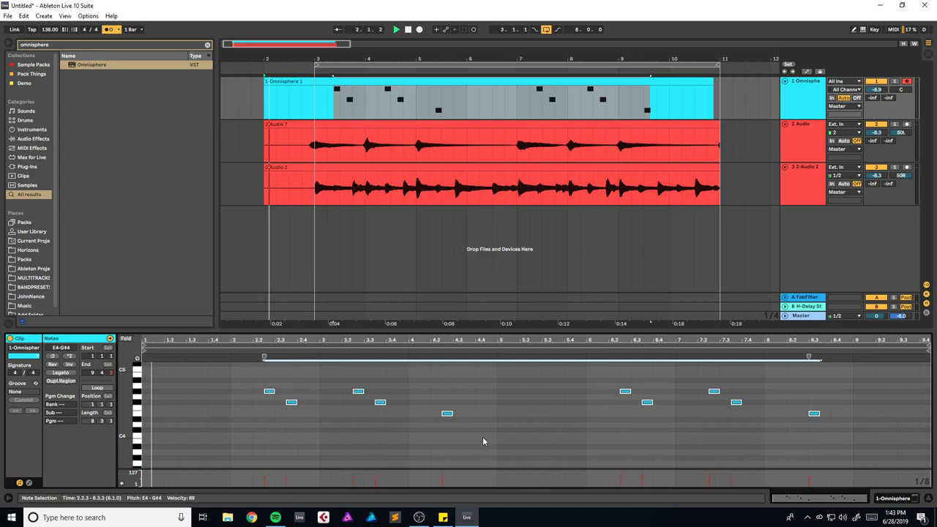
{"action": "left_click", "coordinate": [891, 500]}
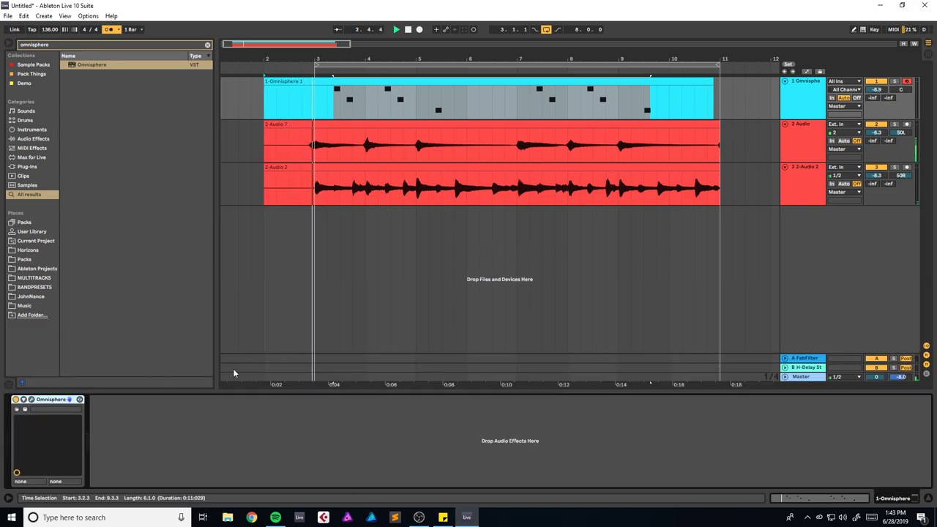
Step: Close the Omnisphere window, search the browser for valh and add ValhallaRoom to the Omnisphere track
{"action": "left_click", "coordinate": [31, 400]}
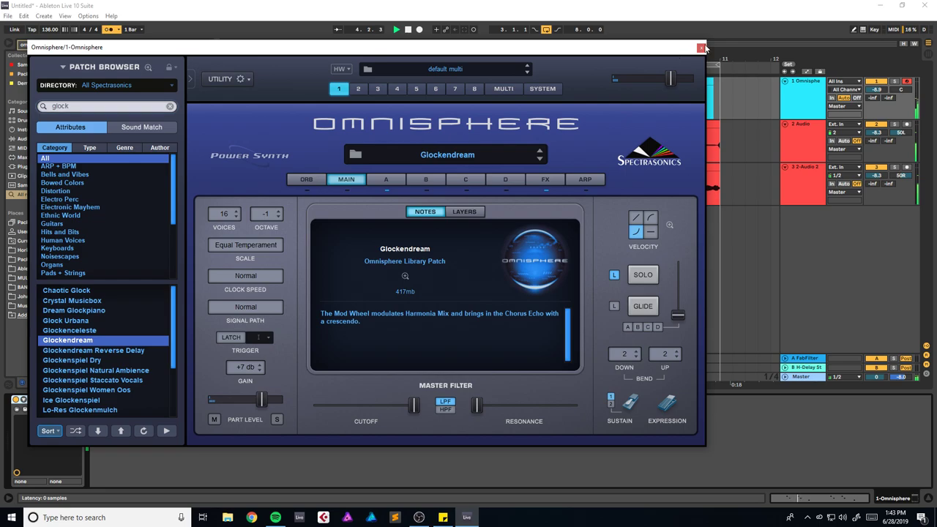
{"action": "left_click", "coordinate": [701, 48]}
{"action": "key", "text": "ctrl+f"}
{"action": "type", "text": "valh"}
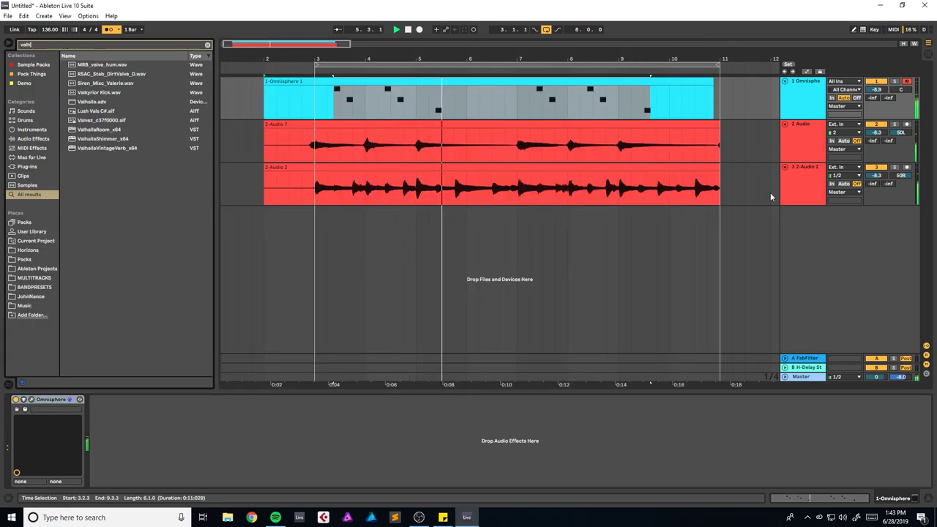
{"action": "left_click_drag", "start_coordinate": [116, 74], "coordinate": [348, 99]}
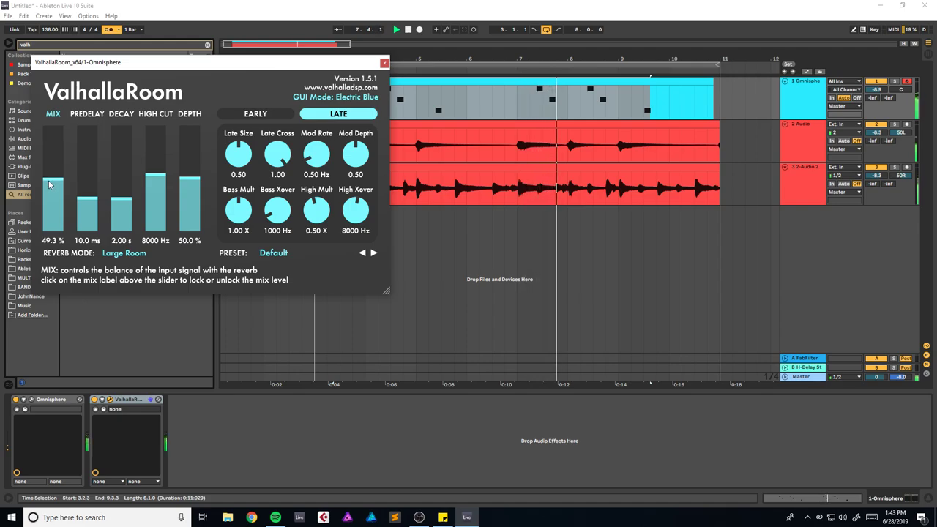
Step: Set ValhallaRoom's mix to 41.9%, its decay to 4.49 s and its reverb mode to Large Chamber
{"action": "left_click", "coordinate": [49, 183]}
{"action": "left_click", "coordinate": [122, 189]}
{"action": "left_click", "coordinate": [122, 254]}
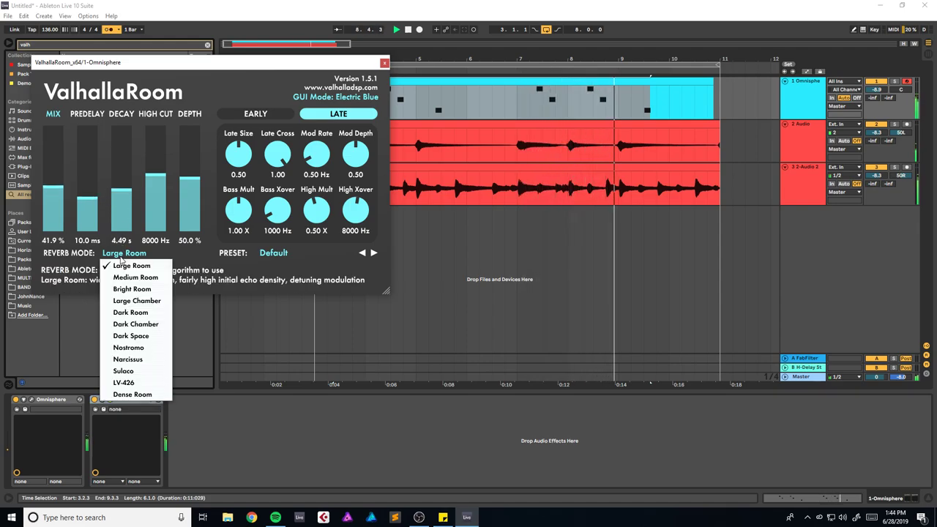
{"action": "left_click", "coordinate": [135, 300]}
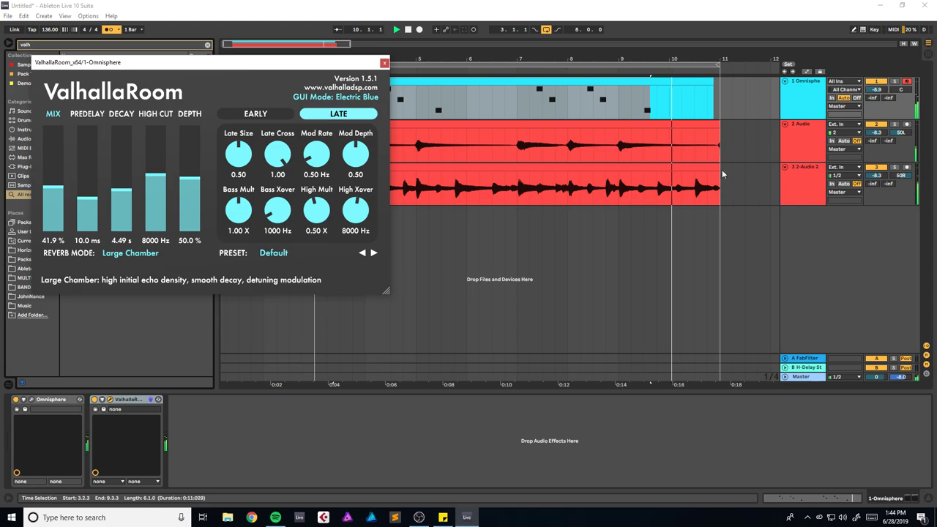
Step: Turn off the metronome, listen to the Omnisphere track soloed with its reverb, and unsolo it
{"action": "left_click", "coordinate": [896, 82]}
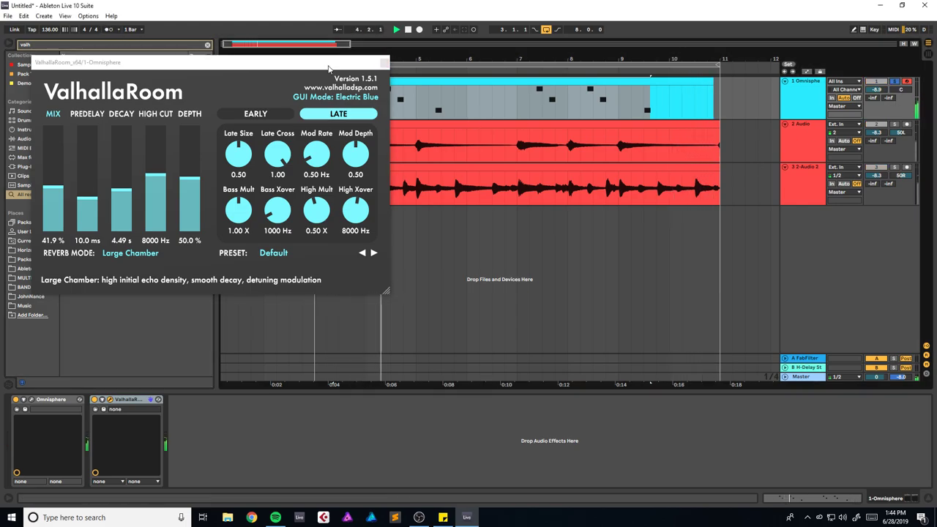
{"action": "left_click", "coordinate": [384, 62]}
{"action": "left_click", "coordinate": [894, 82]}
{"action": "left_click_drag", "start_coordinate": [430, 59], "coordinate": [431, 57]}
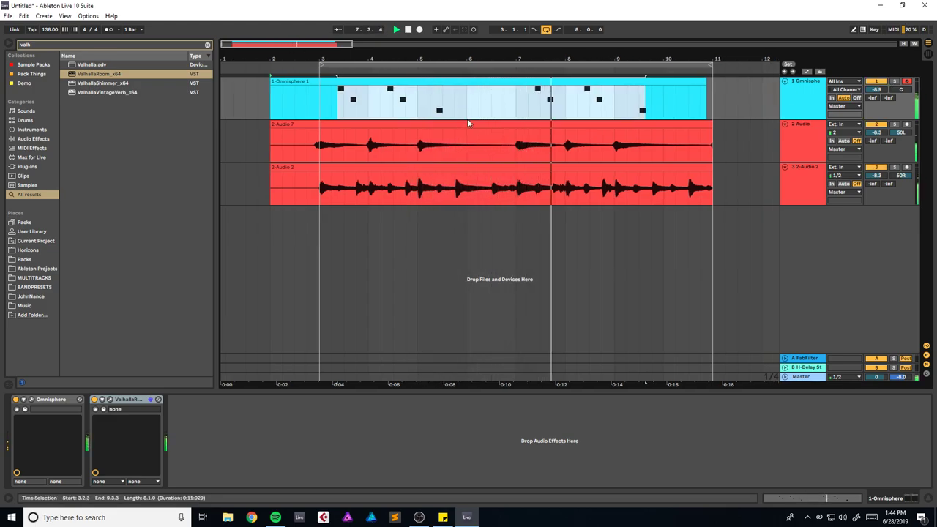
Step: Group the two audio tracks and name the group AG
{"action": "left_click", "coordinate": [801, 131]}
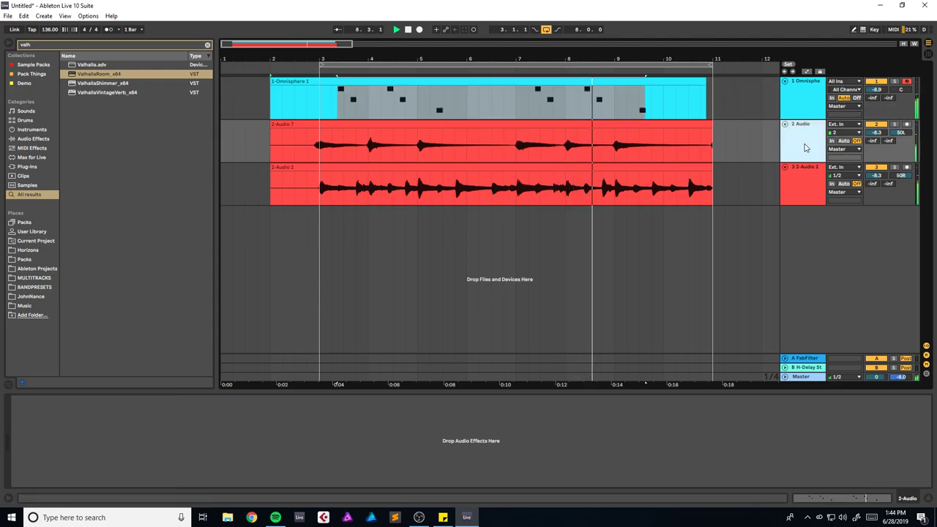
{"action": "left_click", "coordinate": [805, 182], "text": "shift"}
{"action": "key", "text": "ctrl+g"}
{"action": "type", "text": "AG"}
{"action": "key", "text": "Return"}
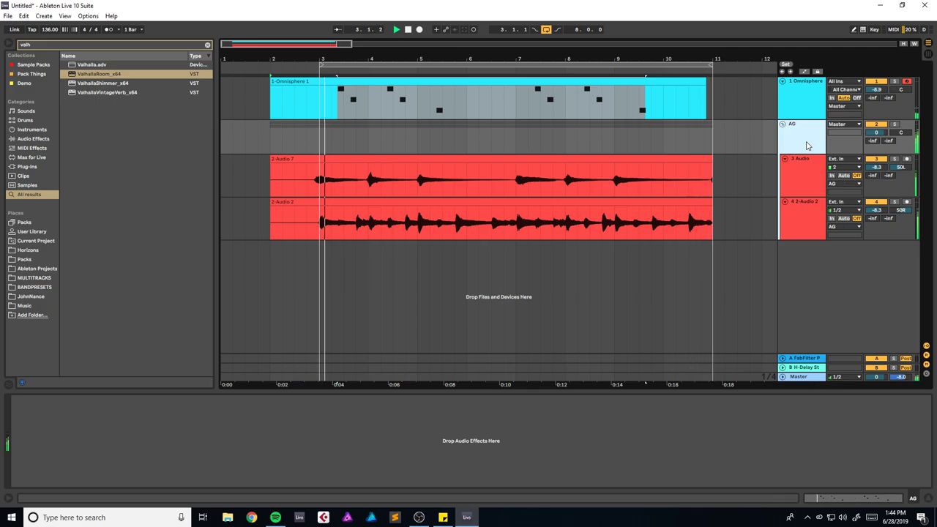
Step: Rename the Omnisphere track Glock and stop playback
{"action": "left_click", "coordinate": [802, 99]}
{"action": "type", "text": "Glock"}
{"action": "key", "text": "Return"}
{"action": "key", "text": "space"}
Step: Add ValhallaRoom to the AG group, set its mix to 33.6%, and play the loop
{"action": "left_click_drag", "start_coordinate": [265, 62], "coordinate": [260, 60]}
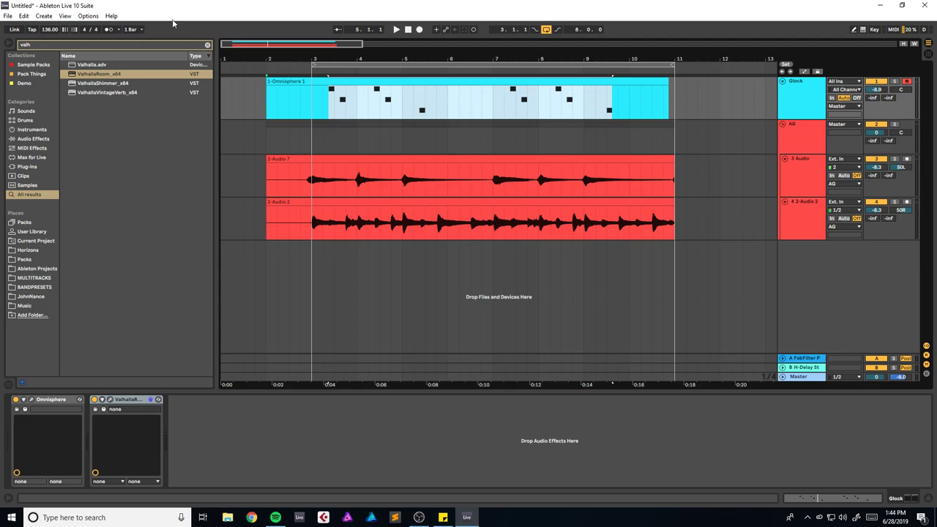
{"action": "left_click_drag", "start_coordinate": [267, 44], "coordinate": [254, 41]}
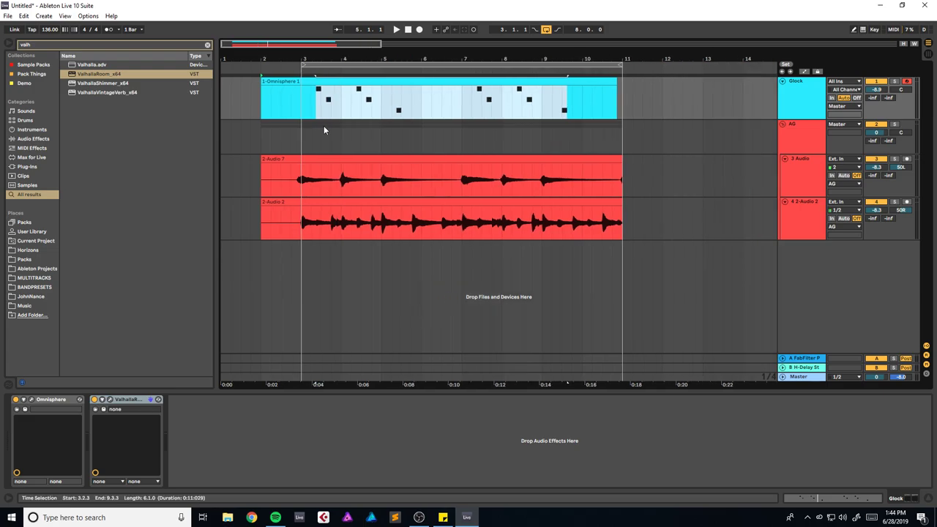
{"action": "left_click", "coordinate": [94, 75]}
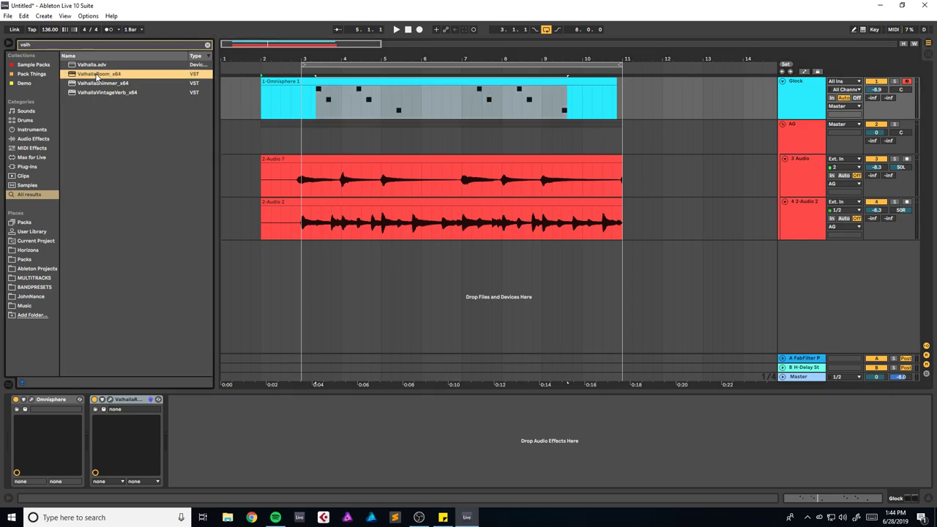
{"action": "left_click_drag", "start_coordinate": [780, 148], "coordinate": [800, 137]}
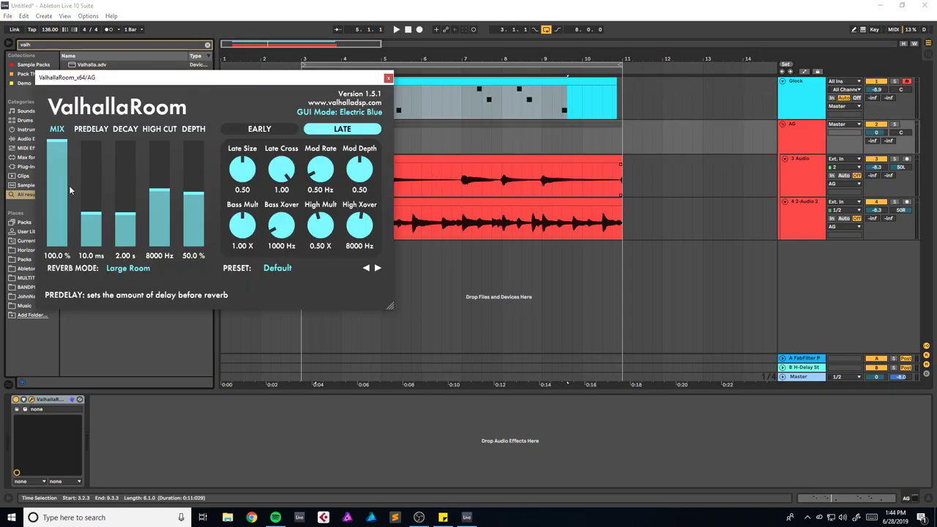
{"action": "left_click_drag", "start_coordinate": [59, 204], "coordinate": [53, 213]}
{"action": "key", "text": "space"}
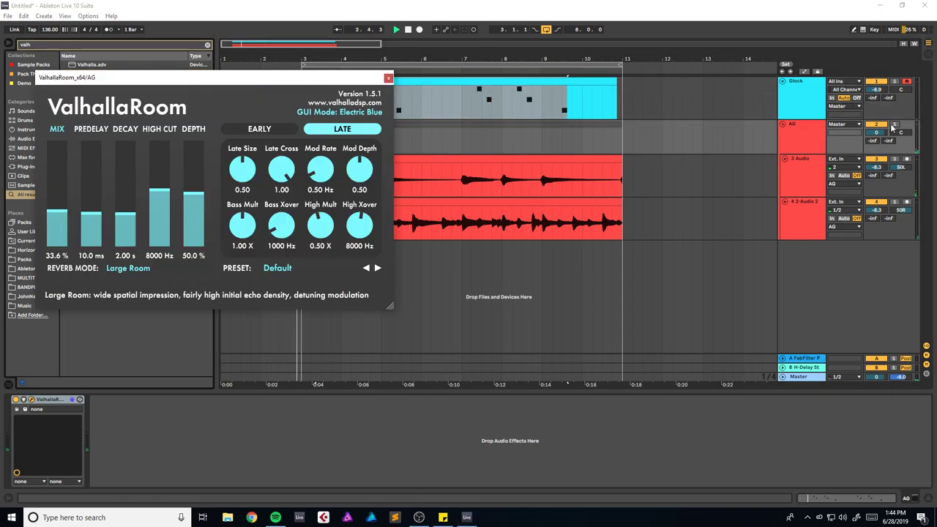
Step: Solo the AG group, lower its ValhallaRoom mix to 26.7%, and remove the reverb from the group
{"action": "left_click", "coordinate": [894, 125]}
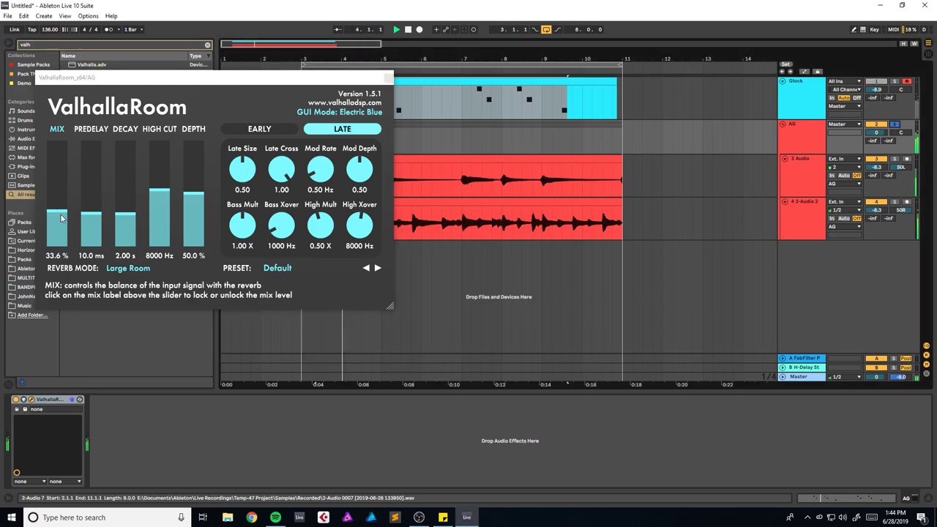
{"action": "left_click_drag", "start_coordinate": [61, 213], "coordinate": [61, 223]}
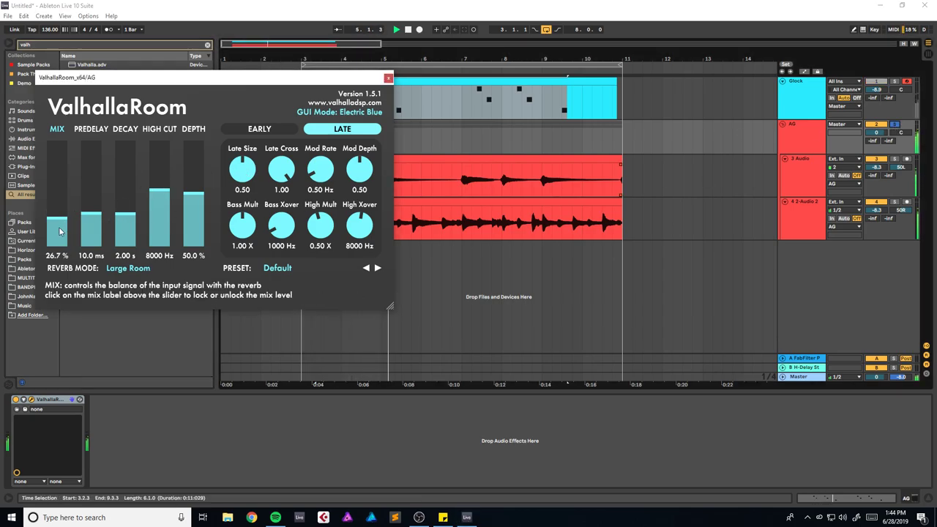
{"action": "key", "text": "Delete"}
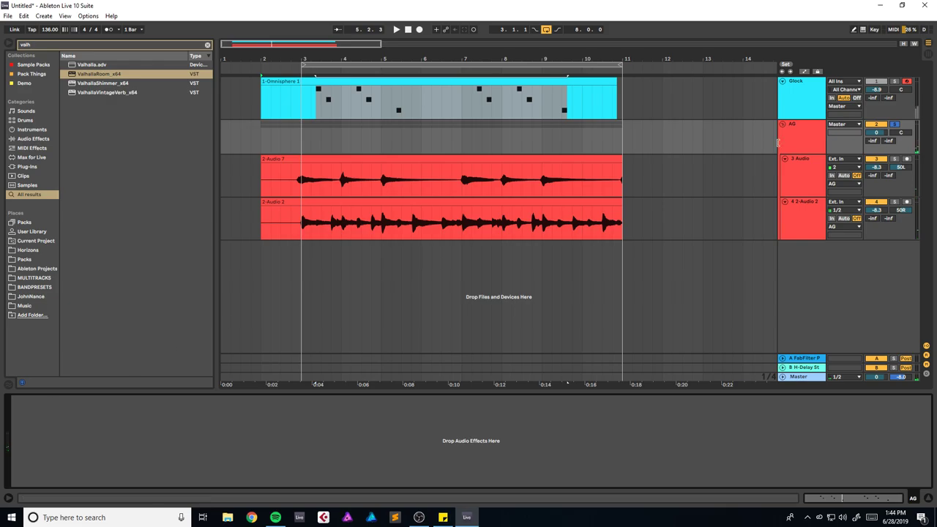
Step: Set send A to -13.0 dB on the AG group and -12.0 dB on Glock while playing the loop
{"action": "left_click_drag", "start_coordinate": [873, 141], "coordinate": [873, 118]}
{"action": "key", "text": "space"}
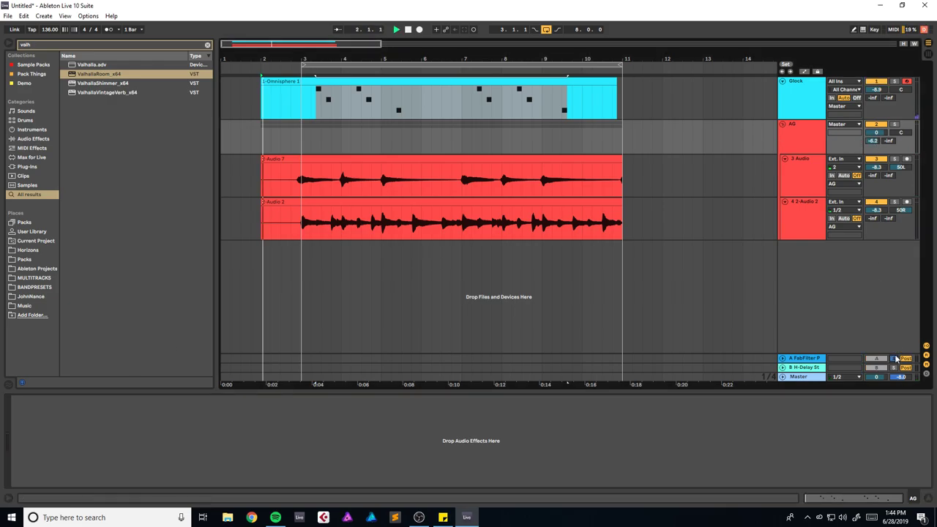
{"action": "left_click_drag", "start_coordinate": [873, 141], "coordinate": [873, 149]}
{"action": "left_click", "coordinate": [894, 125]}
{"action": "left_click", "coordinate": [895, 126]}
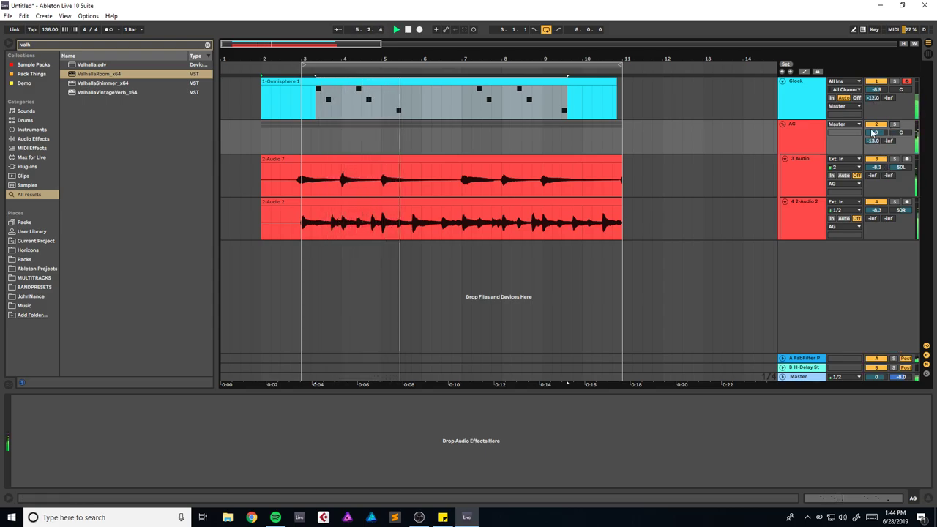
Step: Pan the Glock track to 30L while the loop plays, and stop playback
{"action": "left_click_drag", "start_coordinate": [264, 45], "coordinate": [261, 51]}
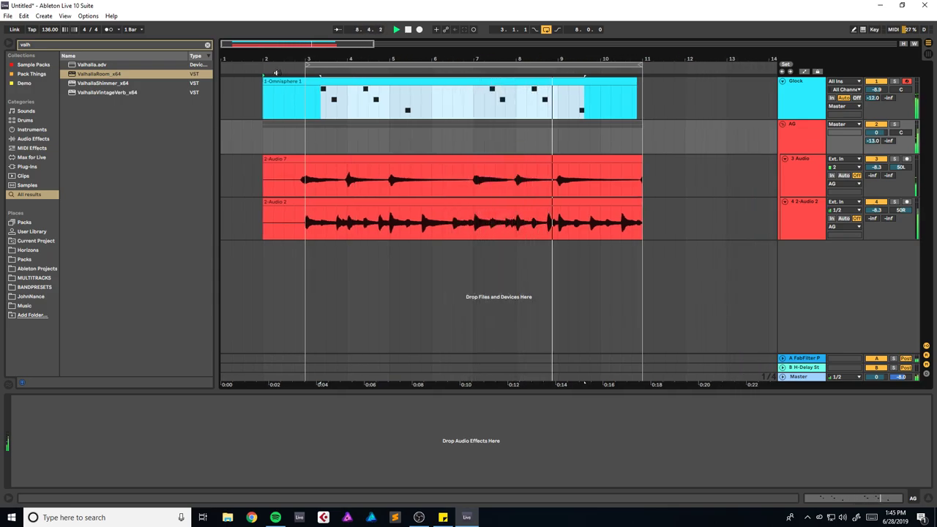
{"action": "left_click_drag", "start_coordinate": [900, 89], "coordinate": [900, 111]}
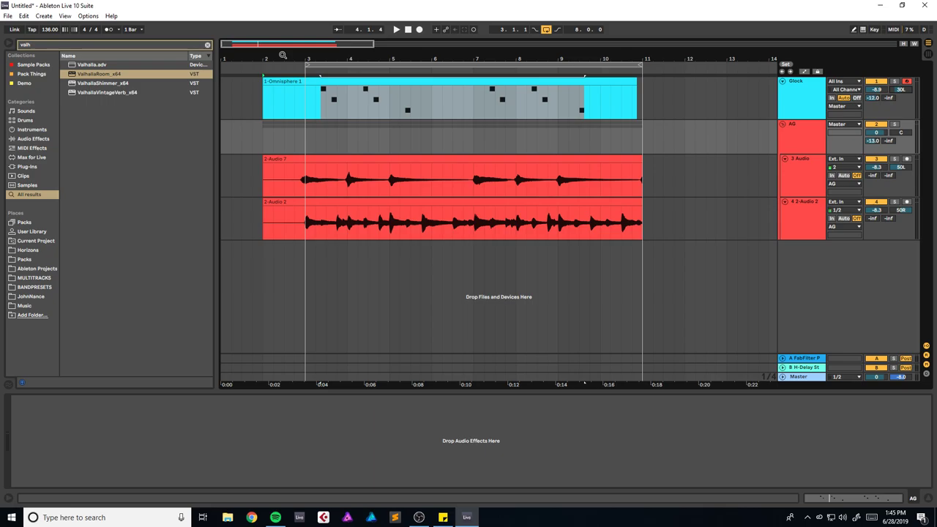
Step: Insert an audio track below Glock, set its input to channel 2 with monitoring In, and place the start marker at 2.1.1
{"action": "left_click_drag", "start_coordinate": [261, 42], "coordinate": [254, 49]}
{"action": "left_click", "coordinate": [803, 99]}
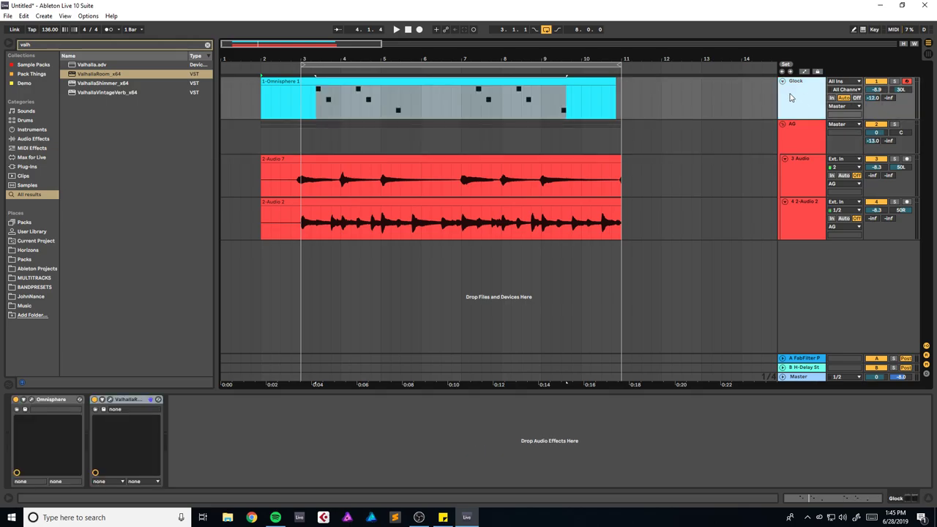
{"action": "key", "text": "ctrl+t"}
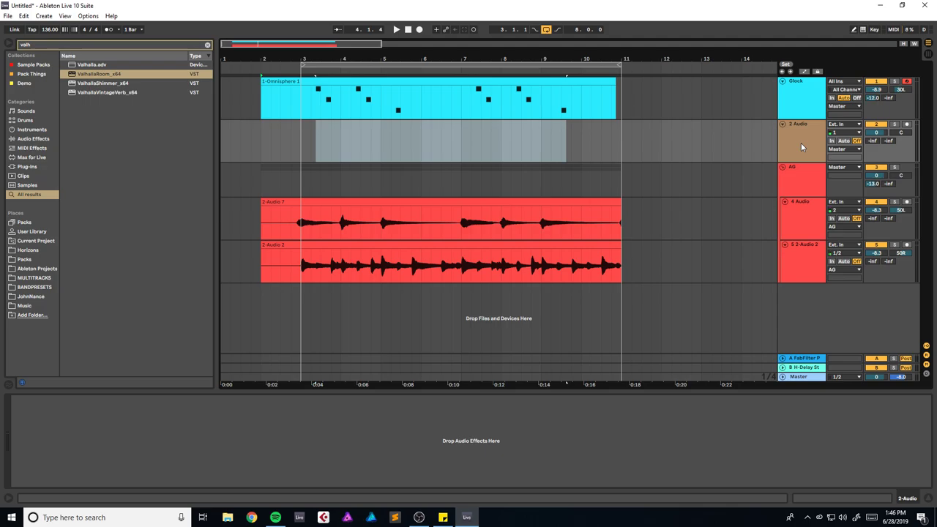
{"action": "left_click", "coordinate": [844, 134]}
{"action": "left_click", "coordinate": [835, 150]}
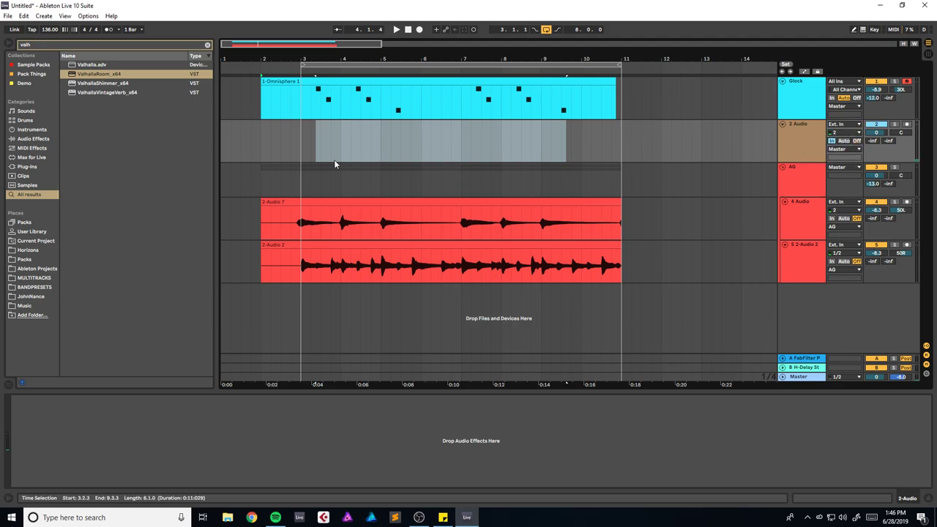
{"action": "left_click", "coordinate": [263, 144]}
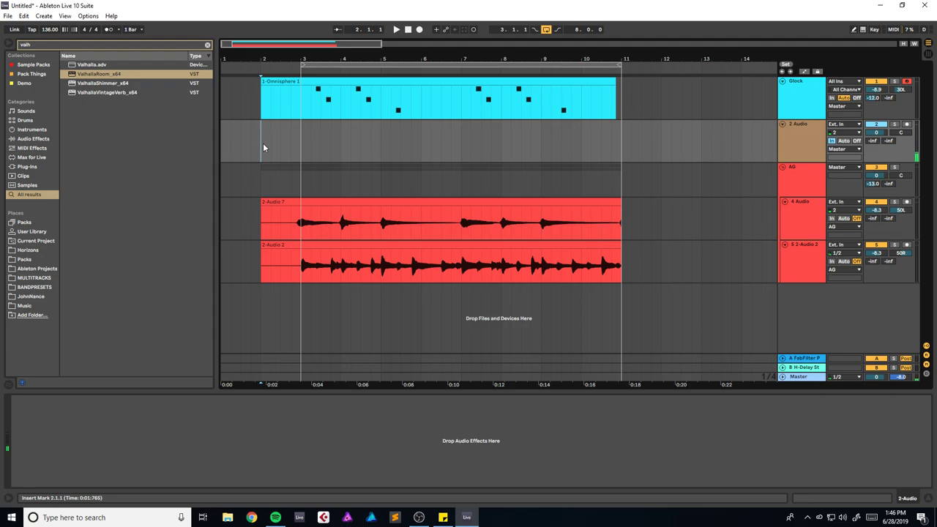
Step: Rehearse over the loop, arm the new audio track, turn on the metronome, and try recording takes from bar 2
{"action": "key", "text": "space"}
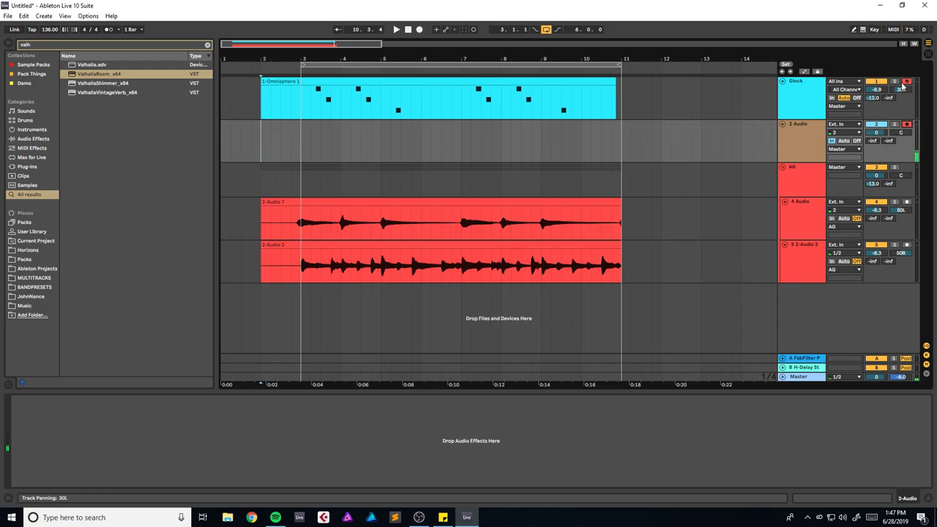
{"action": "key", "text": "F9"}
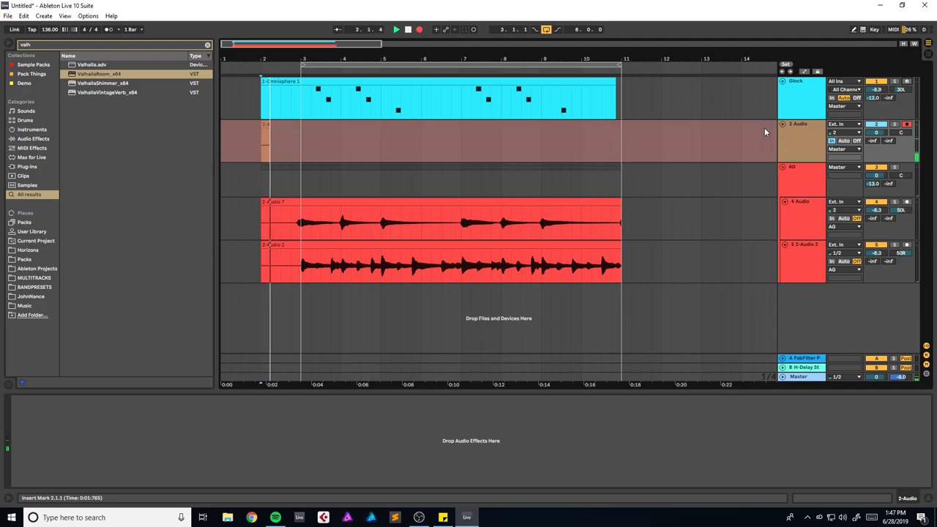
{"action": "key", "text": "space"}
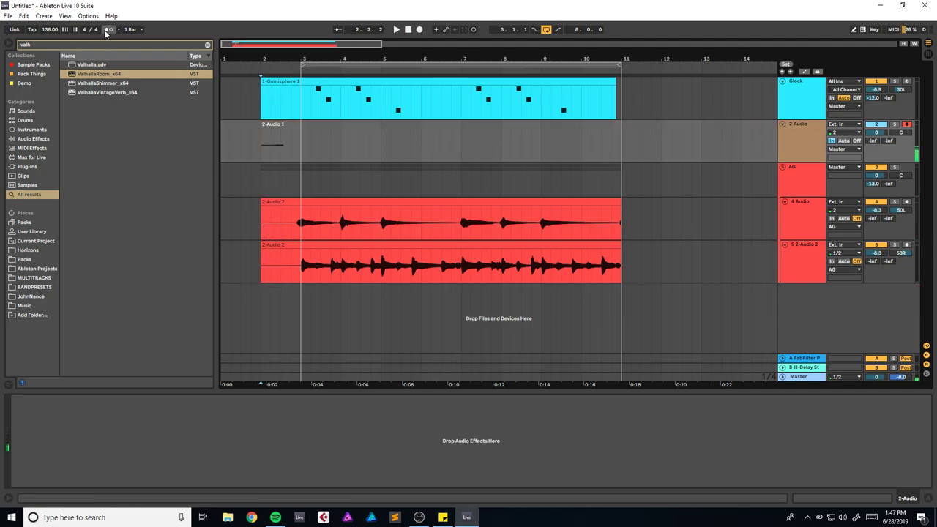
{"action": "key", "text": "F9"}
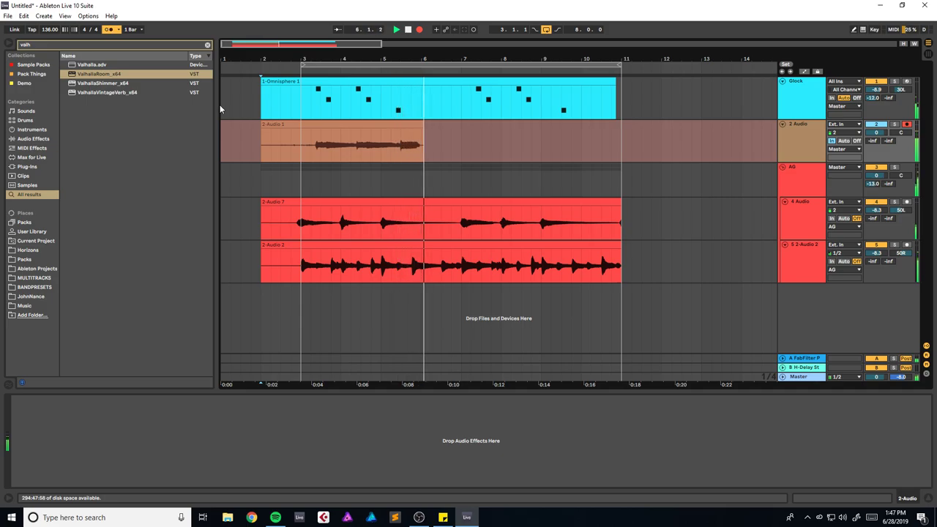
{"action": "key", "text": "space"}
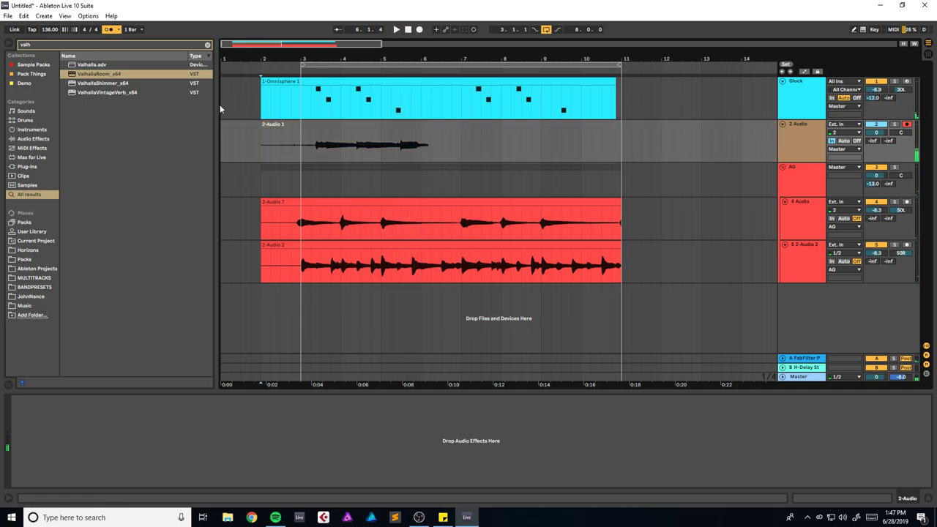
Step: Record a full take on the new audio track and extend its clip over the overdubbed section to bar 11
{"action": "key", "text": "F9"}
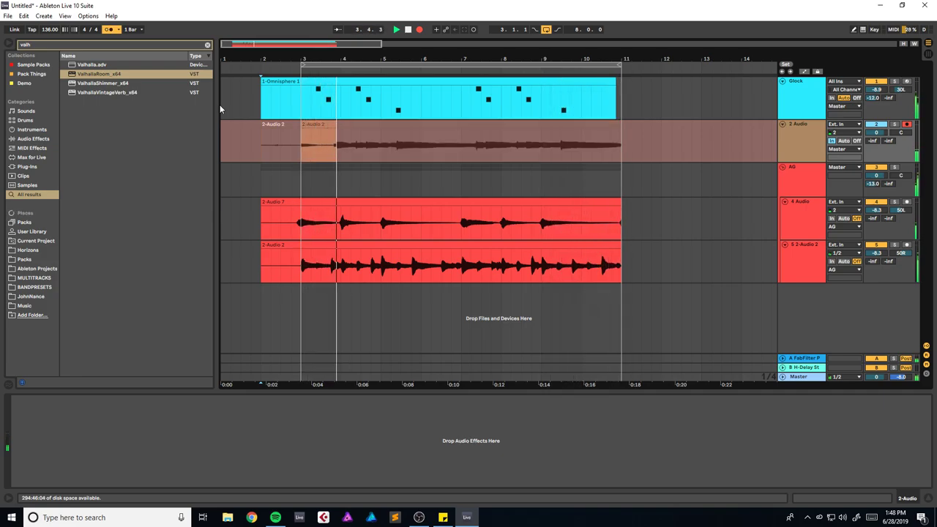
{"action": "key", "text": "space"}
{"action": "left_click_drag", "start_coordinate": [301, 132], "coordinate": [627, 133]}
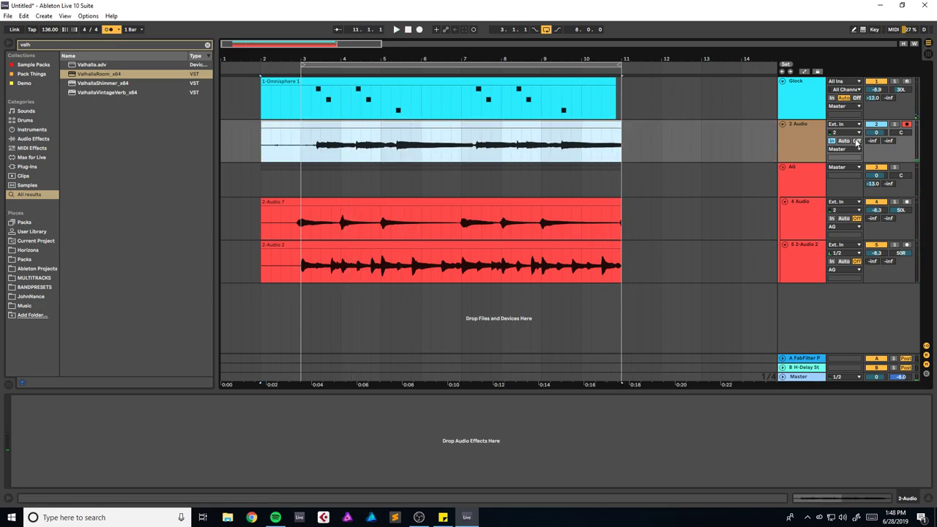
Step: Turn off monitoring on the 2 Audio track, pan it to 30R, lower its volume, and listen to the loop
{"action": "left_click", "coordinate": [857, 141]}
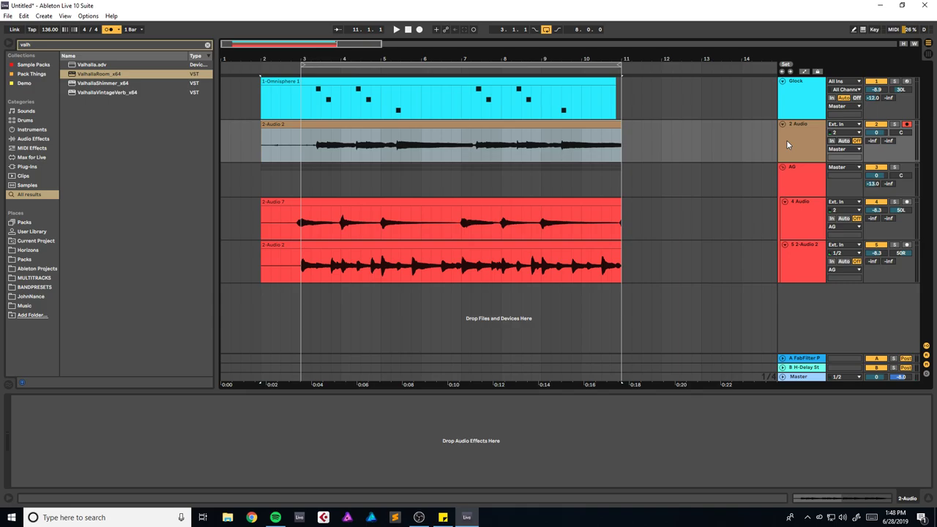
{"action": "left_click_drag", "start_coordinate": [904, 136], "coordinate": [904, 124]}
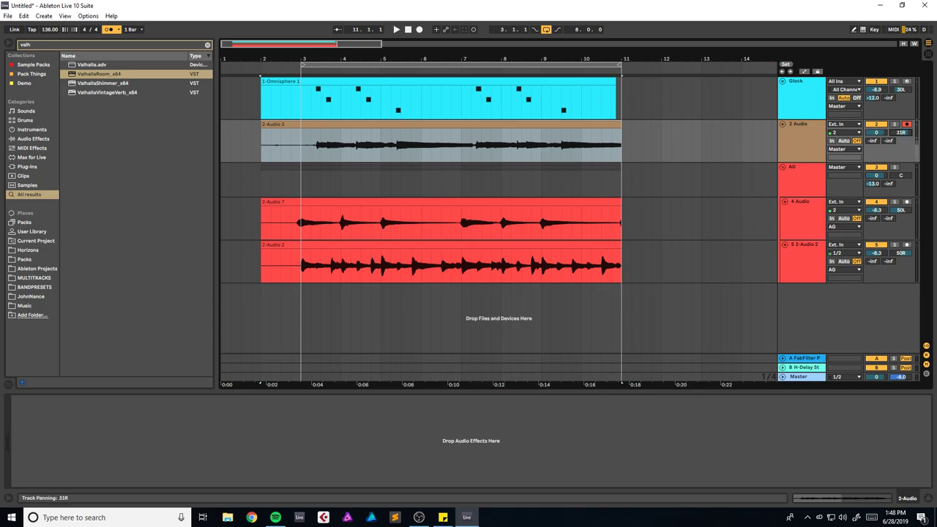
{"action": "key", "text": "space"}
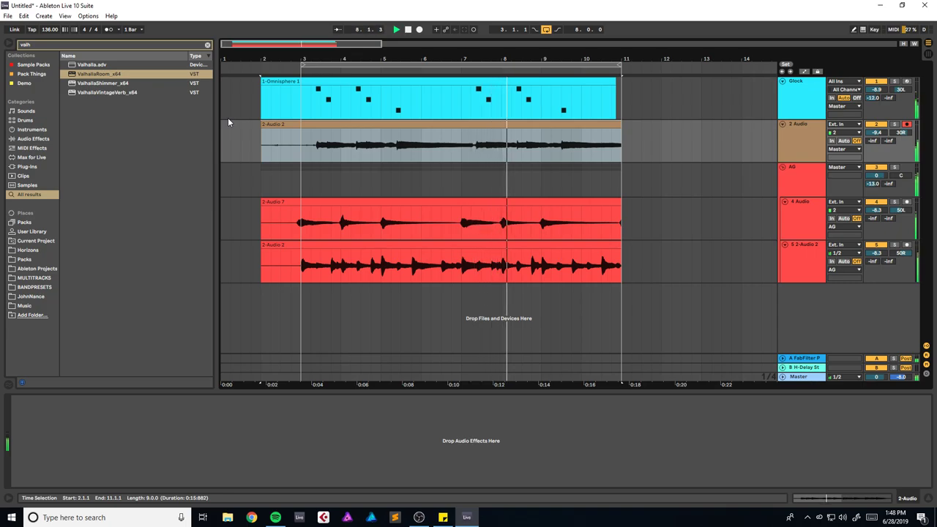
{"action": "key", "text": "space"}
Step: Save the Live Set as FolkyEMajor in the Indie folder
{"action": "key", "text": "ctrl+s"}
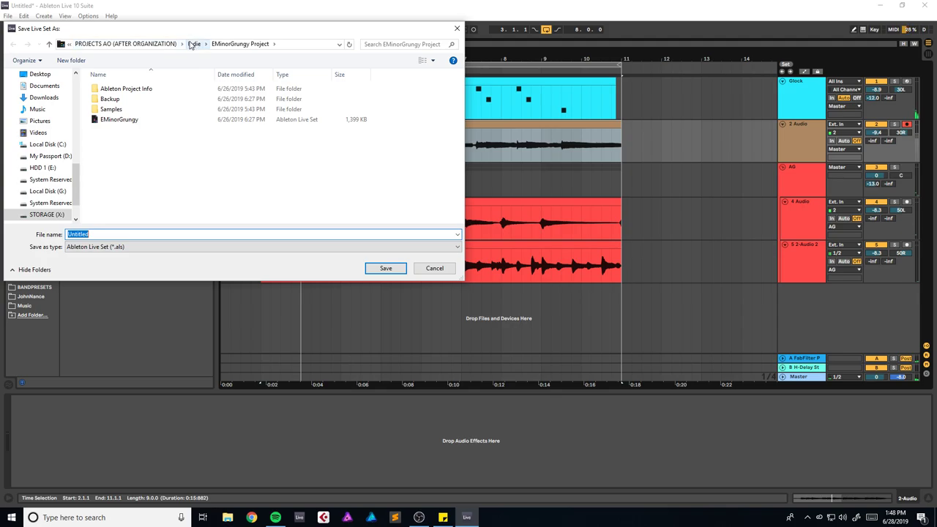
{"action": "left_click", "coordinate": [193, 44]}
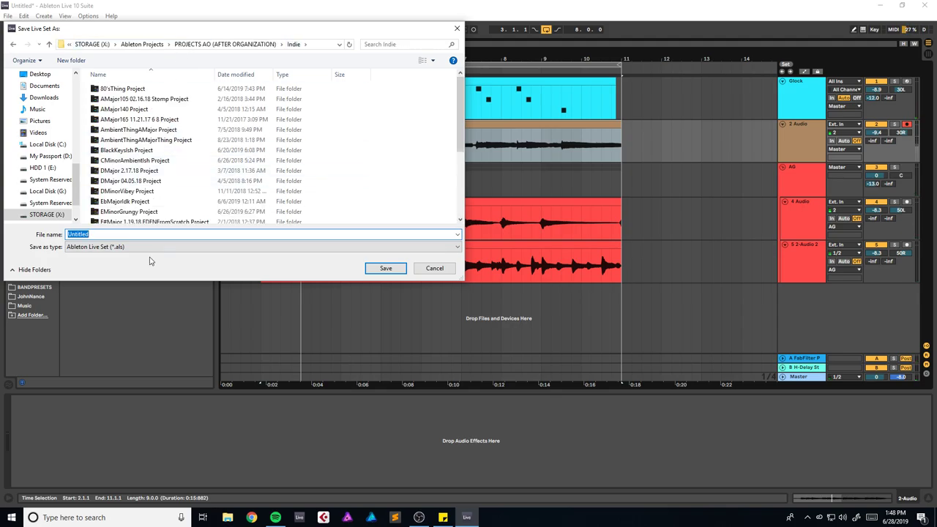
{"action": "type", "text": "FolkyEMajor"}
{"action": "key", "text": "Return"}
Step: Play from bar 2 and set the 2 Audio track's volume to -11.9 dB
{"action": "left_click", "coordinate": [265, 147]}
{"action": "key", "text": "space"}
{"action": "left_click_drag", "start_coordinate": [876, 133], "coordinate": [876, 143]}
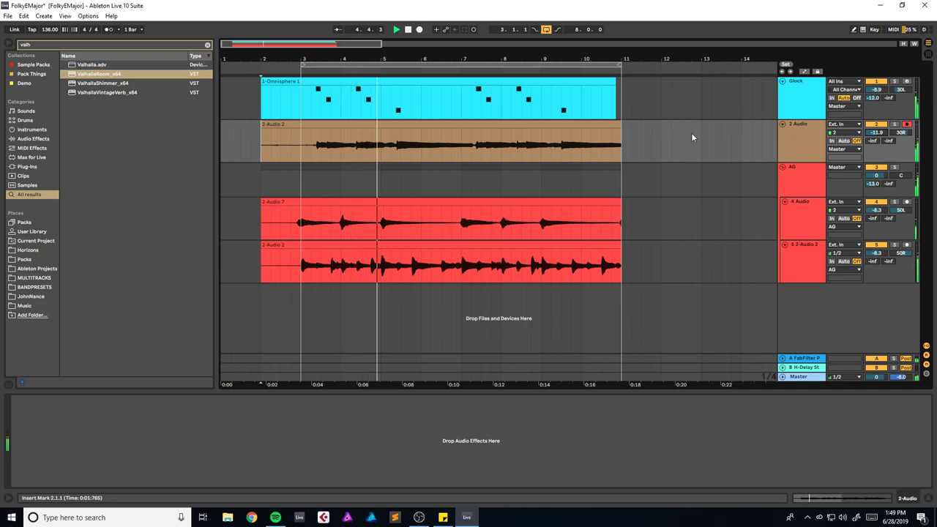
Step: Add ValhallaVintageVerb to the 2 Audio track, set its mix to 33.2%, and close the plug-in window
{"action": "key", "text": "ctrl+f"}
{"action": "type", "text": "a"}
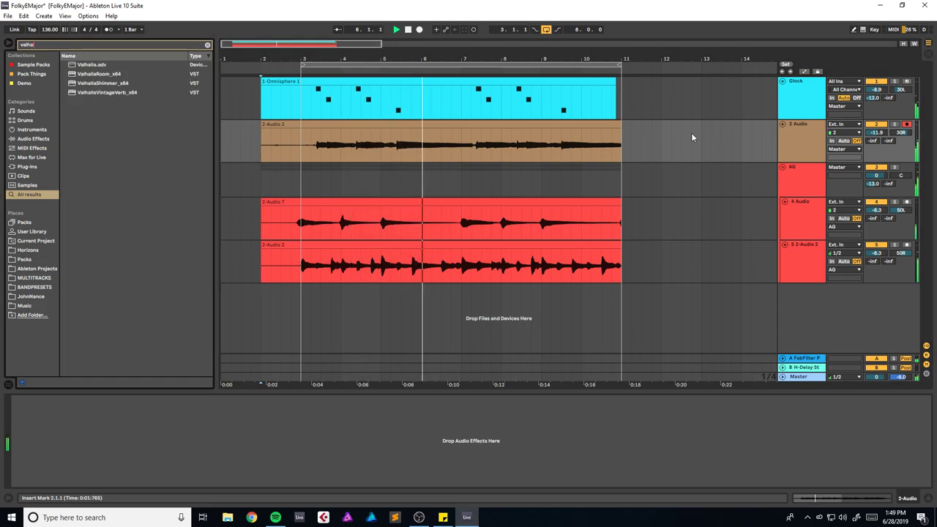
{"action": "left_click_drag", "start_coordinate": [114, 93], "coordinate": [312, 150]}
{"action": "left_click_drag", "start_coordinate": [70, 173], "coordinate": [71, 192]}
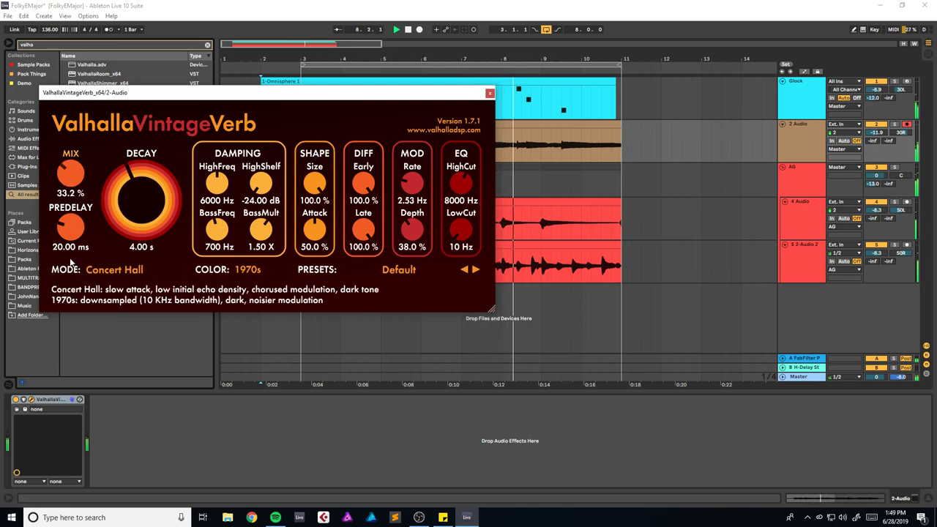
{"action": "left_click", "coordinate": [489, 93]}
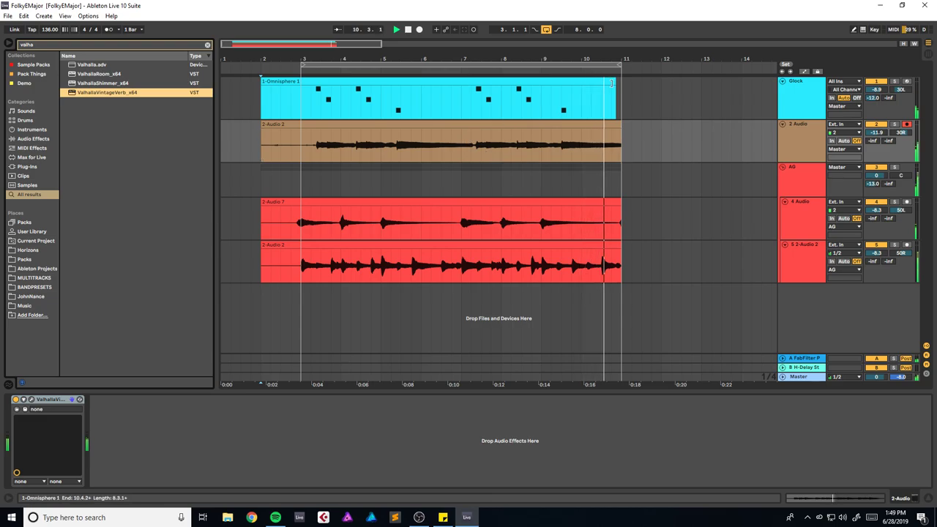
Step: Extend the Glock clip to bar 11, open its notes, and play it from the clip's bar 8
{"action": "left_click_drag", "start_coordinate": [611, 82], "coordinate": [620, 82]}
{"action": "double_click", "coordinate": [566, 85]}
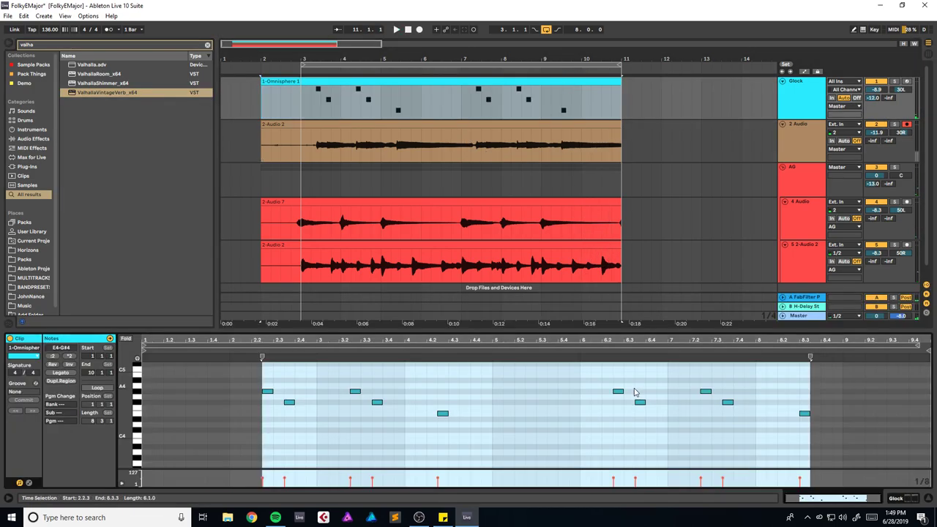
{"action": "left_click", "coordinate": [755, 398]}
{"action": "key", "text": "space"}
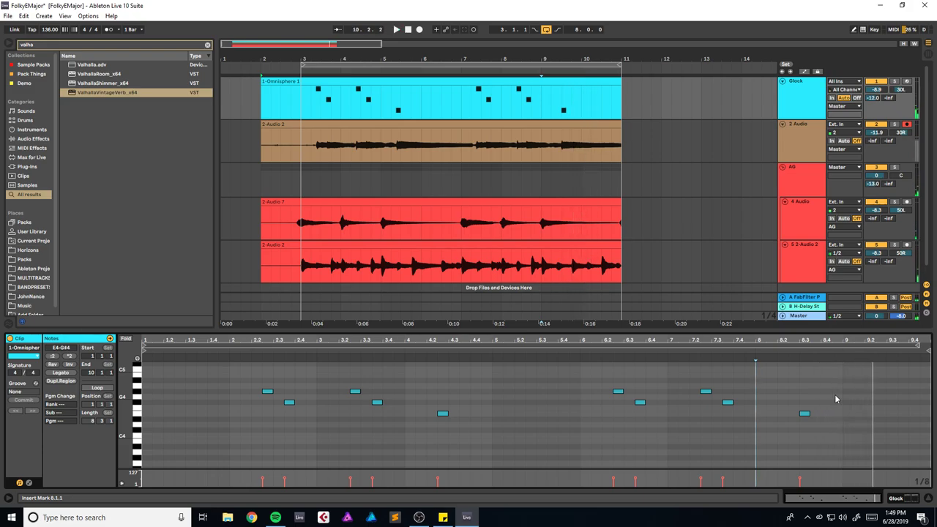
Step: Arm the Glock track, add a short B4 note at 9.1.1 in its clip, and play the loop from bar 2
{"action": "left_click", "coordinate": [907, 82]}
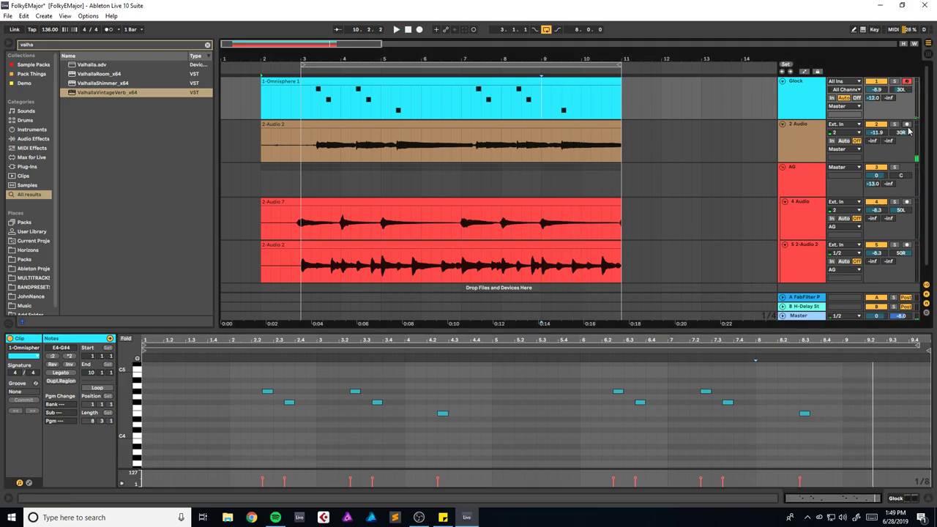
{"action": "double_click", "coordinate": [847, 381]}
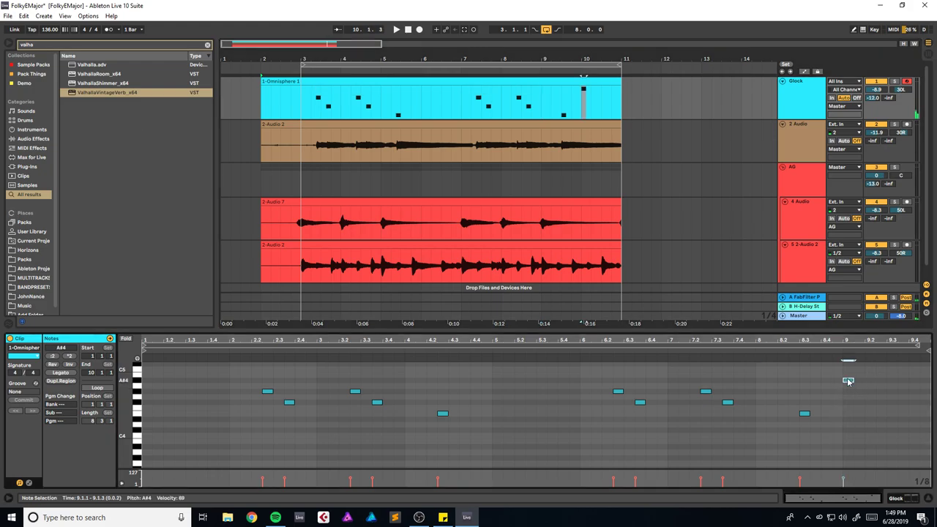
{"action": "key", "text": "space"}
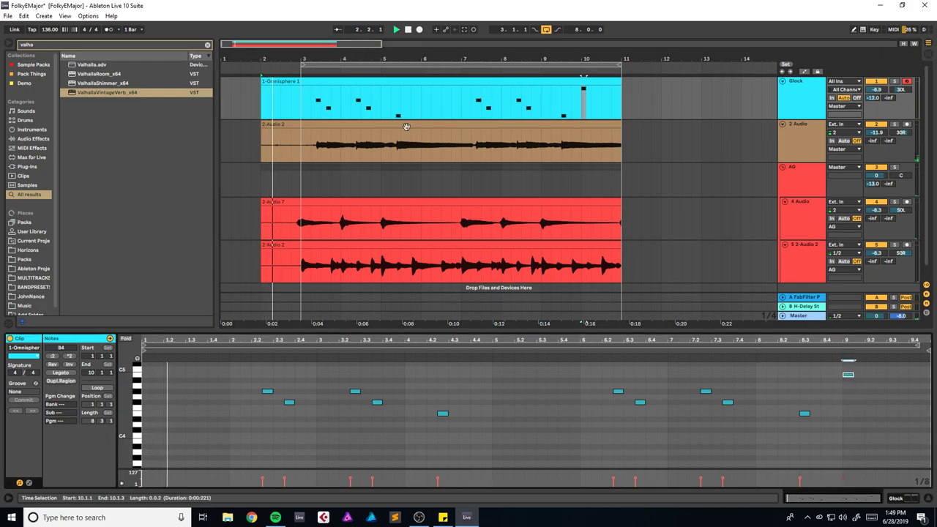
Step: Hide the note editor, save the Live Set, and select the 2 Audio track
{"action": "double_click", "coordinate": [349, 332]}
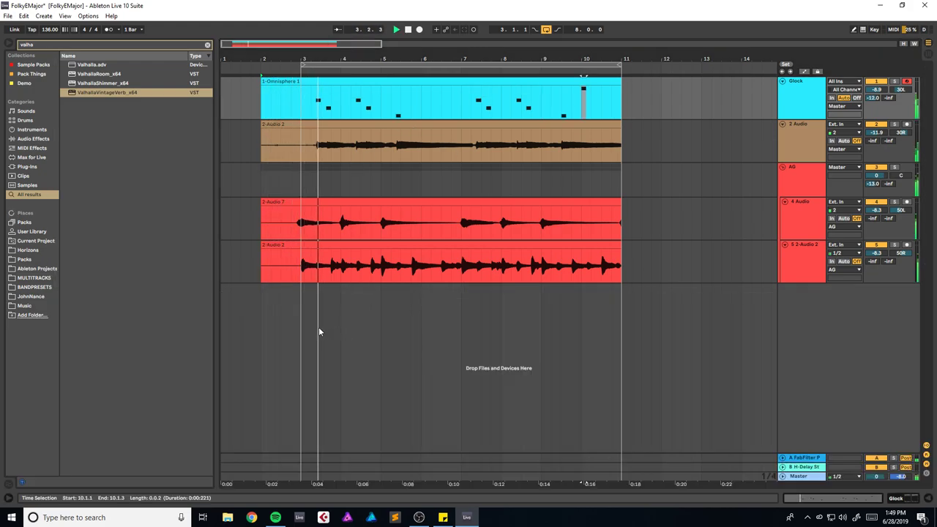
{"action": "key", "text": "ctrl+s"}
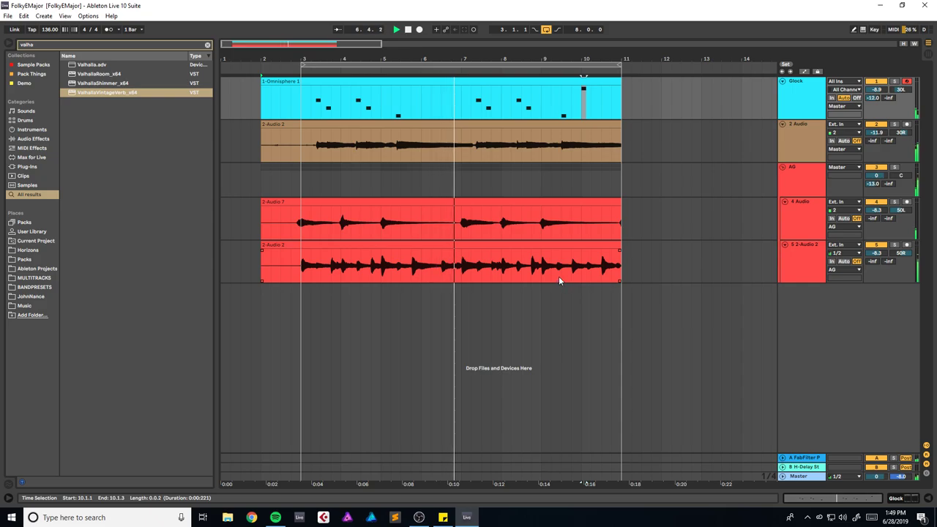
{"action": "left_click", "coordinate": [803, 151]}
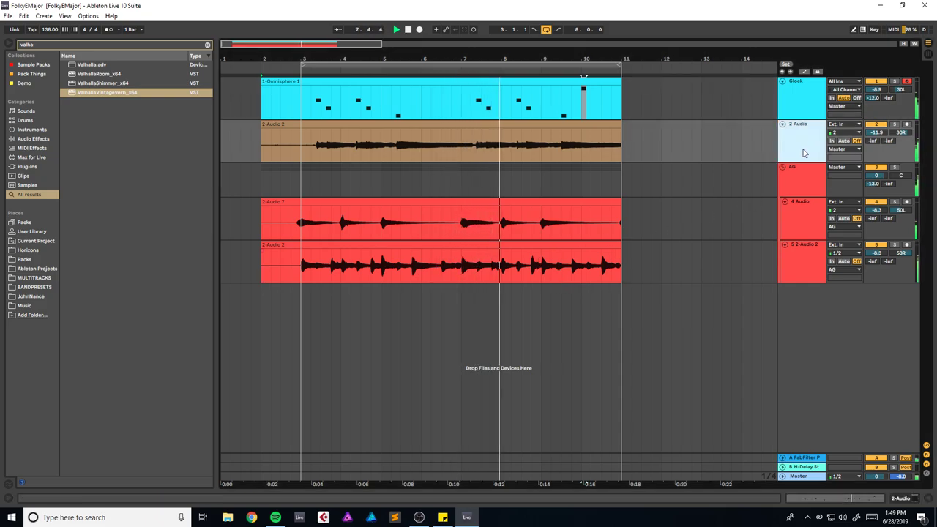
Step: Add a MIDI track below 2 Audio with the Lounge Lizard EP-4 instrument, arm it, and close the plug-in window
{"action": "key", "text": "ctrl+shift+t"}
{"action": "type", "text": "lounge"}
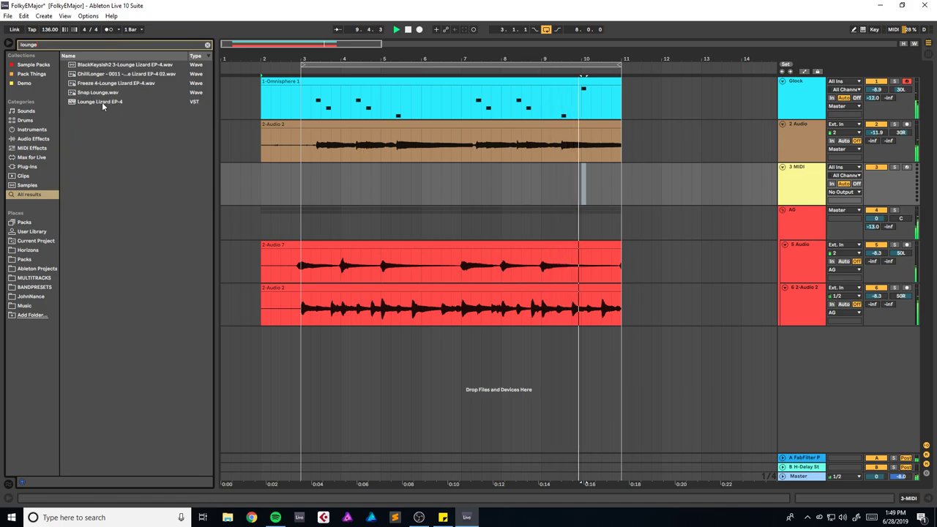
{"action": "left_click_drag", "start_coordinate": [102, 104], "coordinate": [393, 175]}
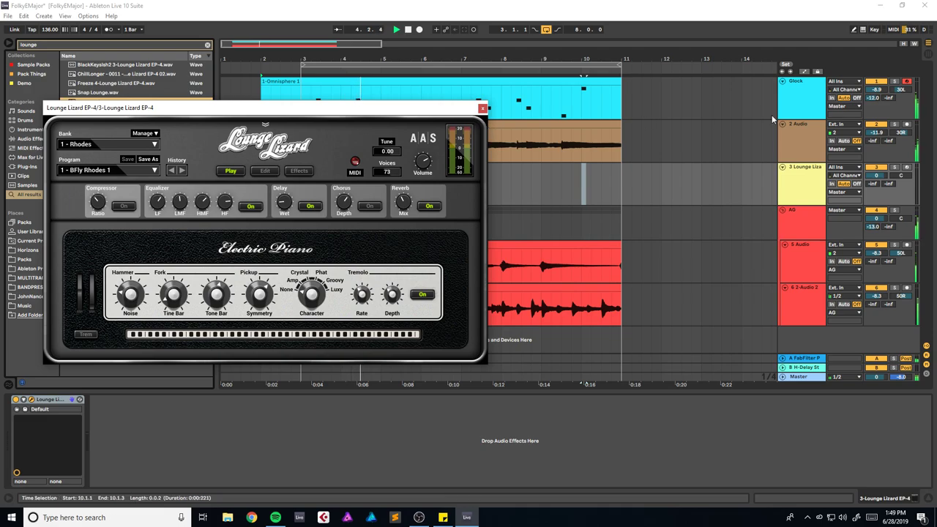
{"action": "left_click", "coordinate": [907, 167]}
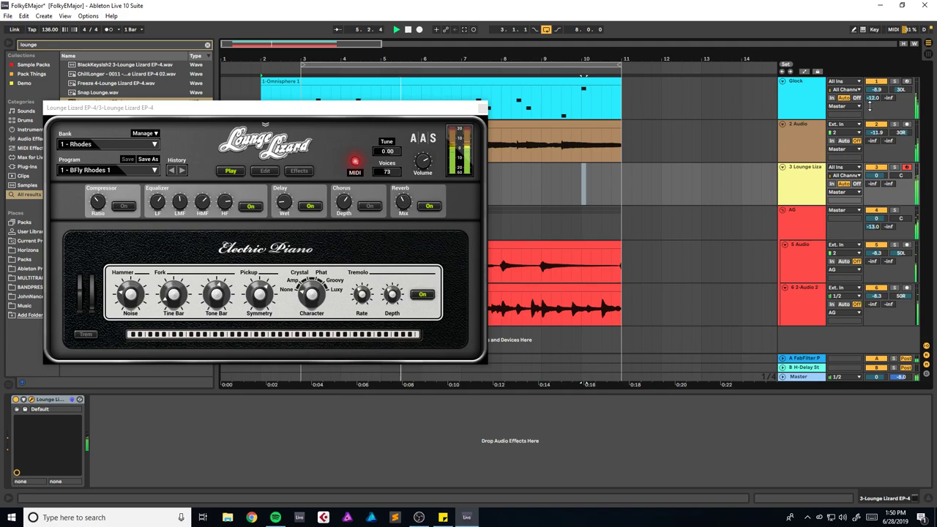
{"action": "left_click", "coordinate": [480, 107]}
Step: Record an electric-piano chord part on the Lounge Lizard track from 2.1.1 through the loop, restarting the take when needed
{"action": "left_click", "coordinate": [259, 178]}
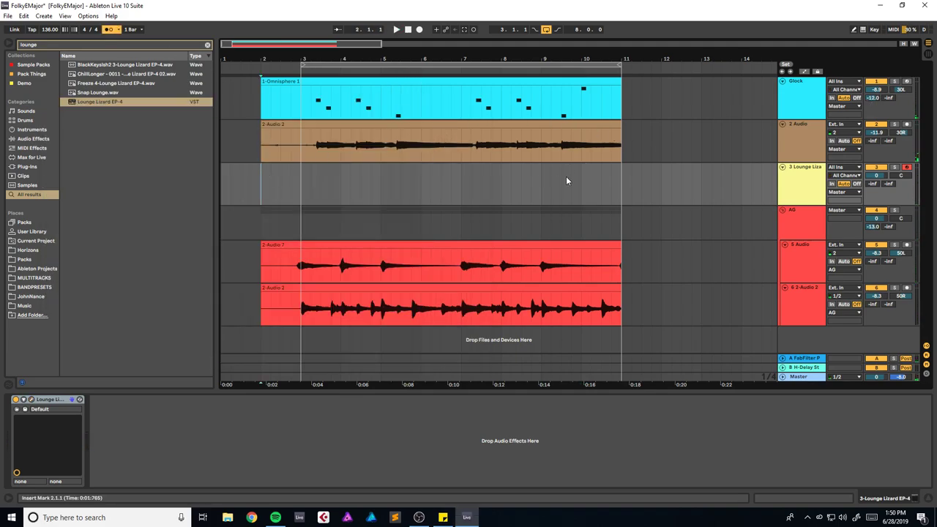
{"action": "key", "text": "F9"}
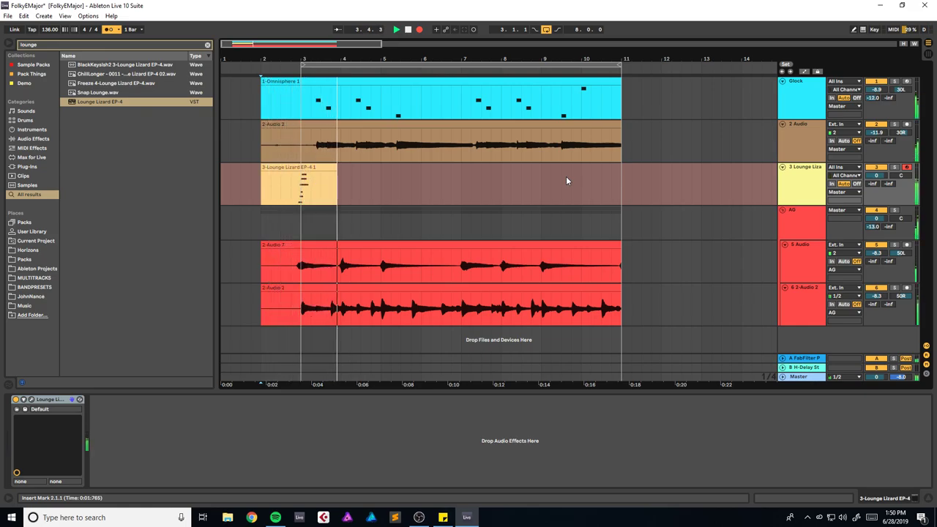
{"action": "key", "text": "space"}
{"action": "key", "text": "F9"}
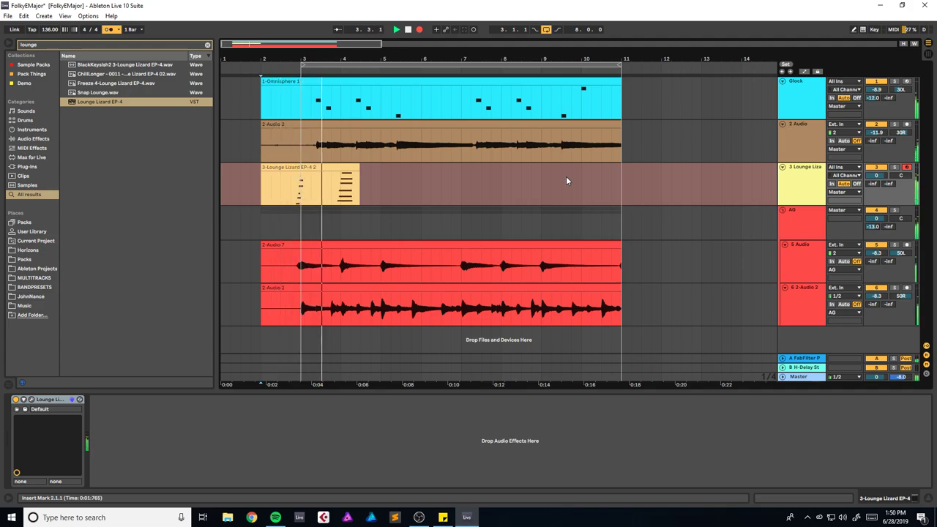
{"action": "key", "text": "space"}
{"action": "key", "text": "F9"}
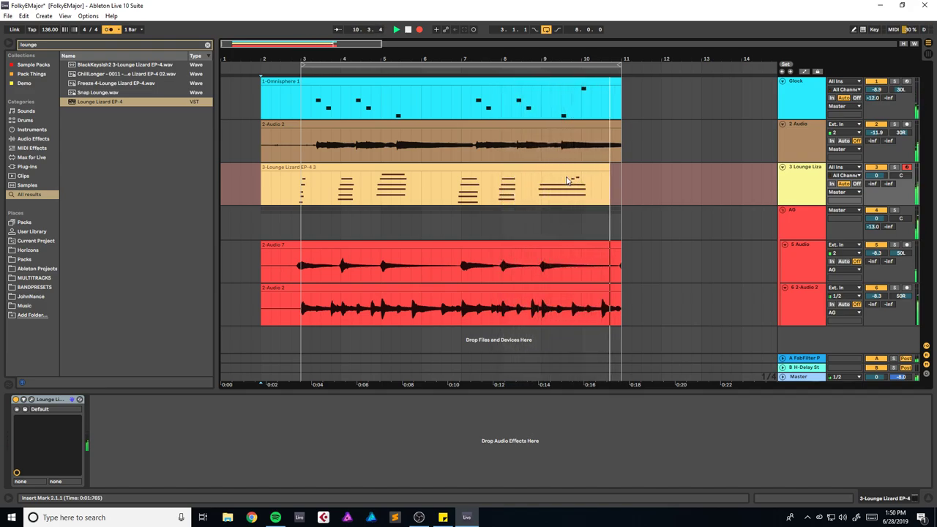
{"action": "key", "text": "space"}
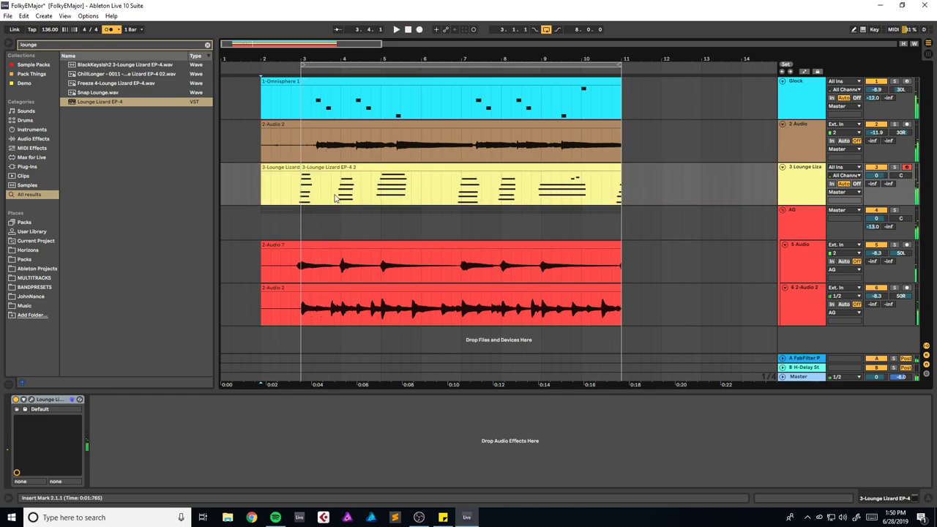
Step: Select the recorded Lounge Lizard clip, play it, and solo its track to listen to the take
{"action": "left_click", "coordinate": [295, 171]}
{"action": "key", "text": "space"}
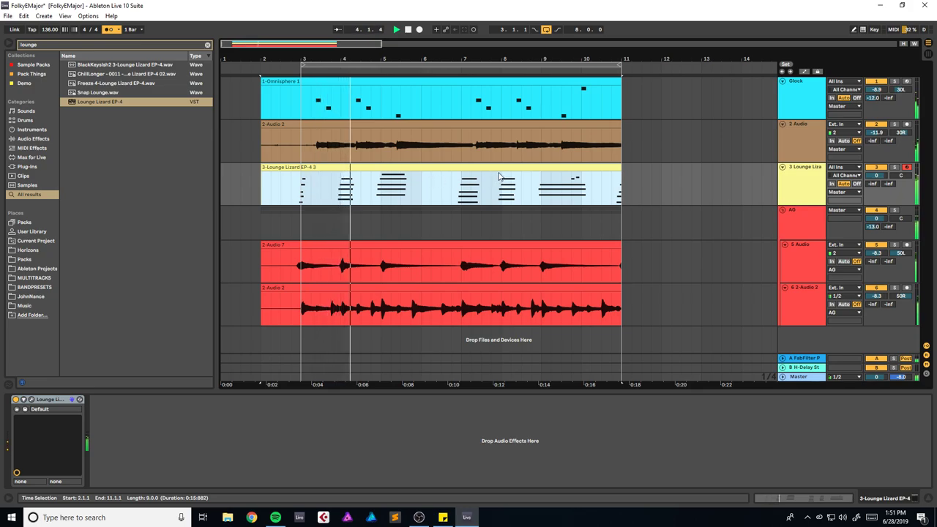
{"action": "left_click", "coordinate": [894, 168]}
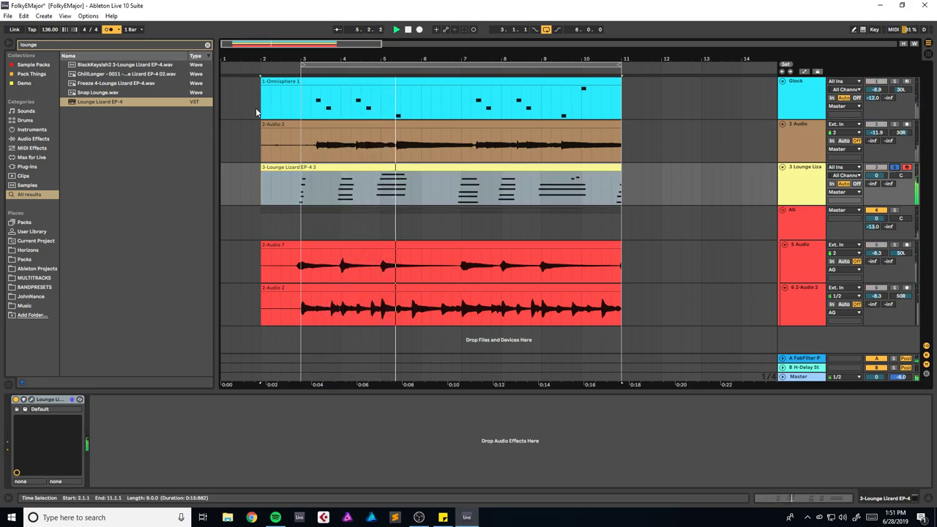
{"action": "key", "text": "space"}
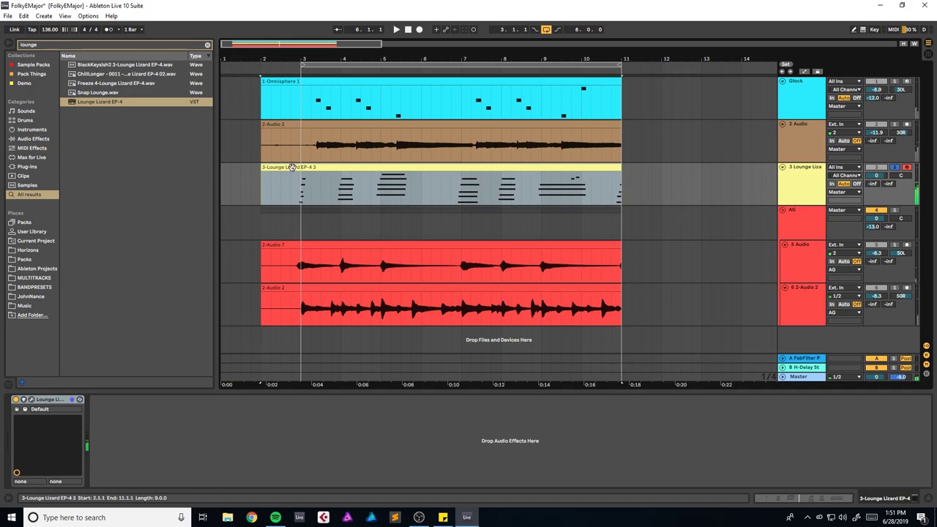
Step: Open the Lounge Lizard clip's notes and quantize all of them
{"action": "double_click", "coordinate": [291, 167]}
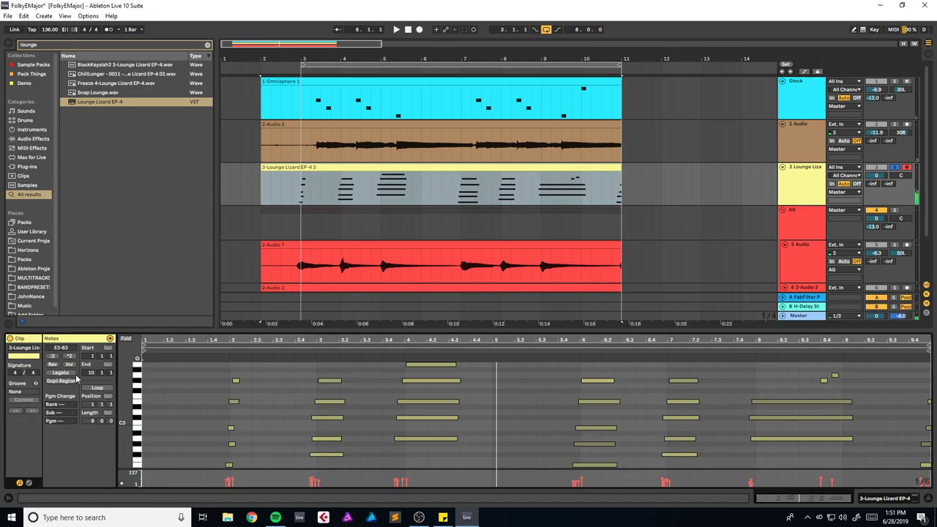
{"action": "key", "text": "ctrl+a"}
{"action": "key", "text": "ctrl+u"}
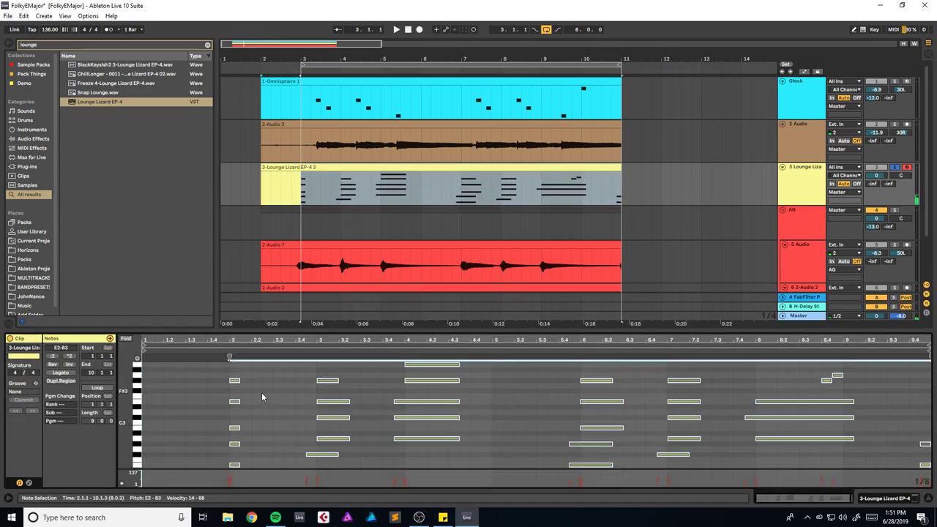
Step: Move the chord notes that start early onto the downbeats of clip bars 3, 4, 6, 7 and 8
{"action": "left_click", "coordinate": [288, 434]}
{"action": "left_click_drag", "start_coordinate": [325, 453], "coordinate": [339, 459]}
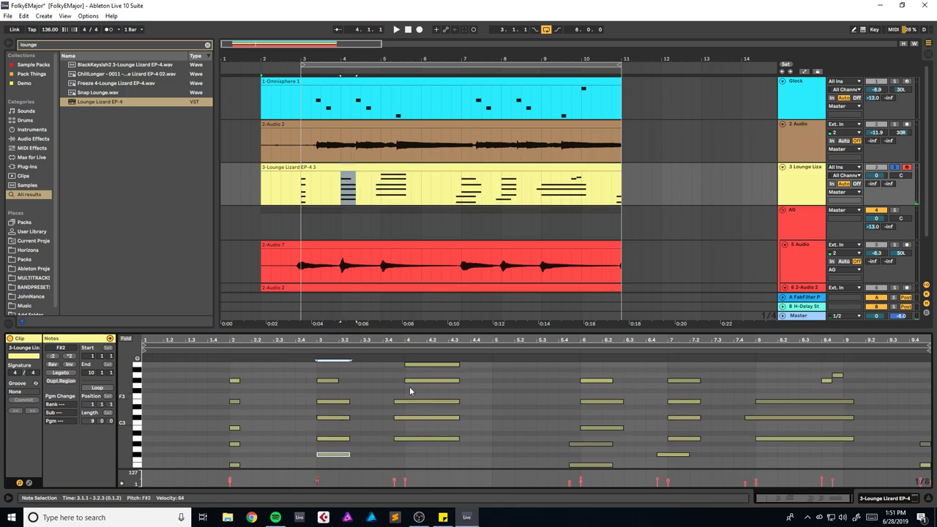
{"action": "left_click_drag", "start_coordinate": [407, 393], "coordinate": [436, 443]}
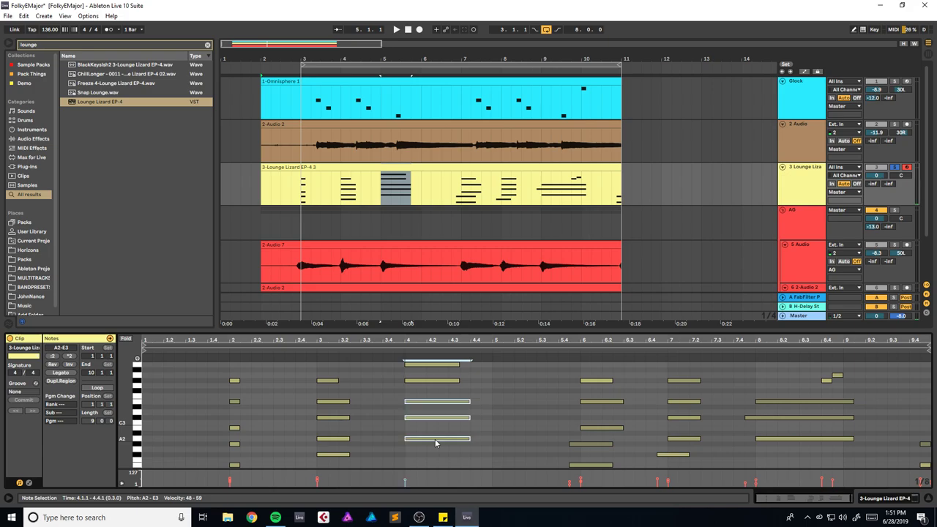
{"action": "scroll", "coordinate": [541, 421], "scroll_direction": "down", "scroll_amount": 1}
{"action": "left_click_drag", "start_coordinate": [568, 405], "coordinate": [595, 437]}
{"action": "left_click_drag", "start_coordinate": [669, 425], "coordinate": [681, 427]}
{"action": "scroll", "coordinate": [773, 423], "scroll_direction": "up", "scroll_amount": 2}
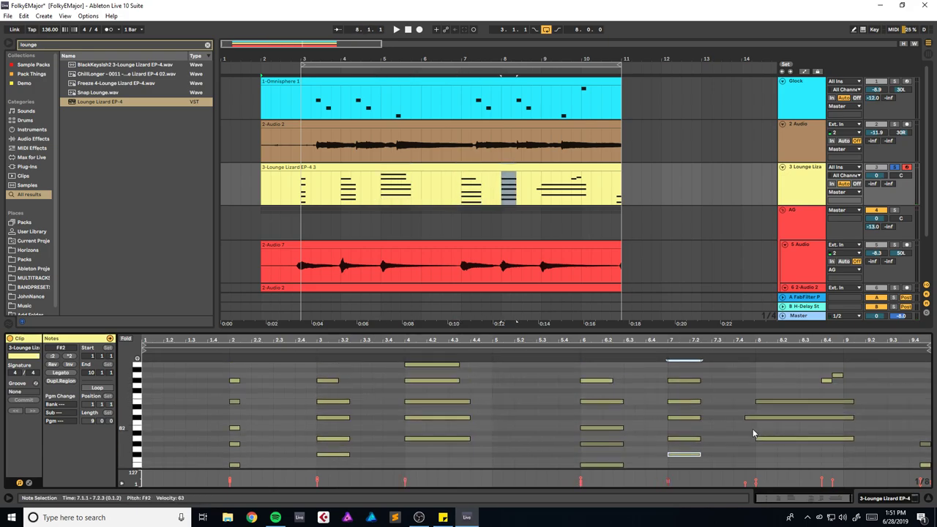
{"action": "left_click_drag", "start_coordinate": [773, 426], "coordinate": [788, 428]}
{"action": "scroll", "coordinate": [878, 407], "scroll_direction": "down", "scroll_amount": 3}
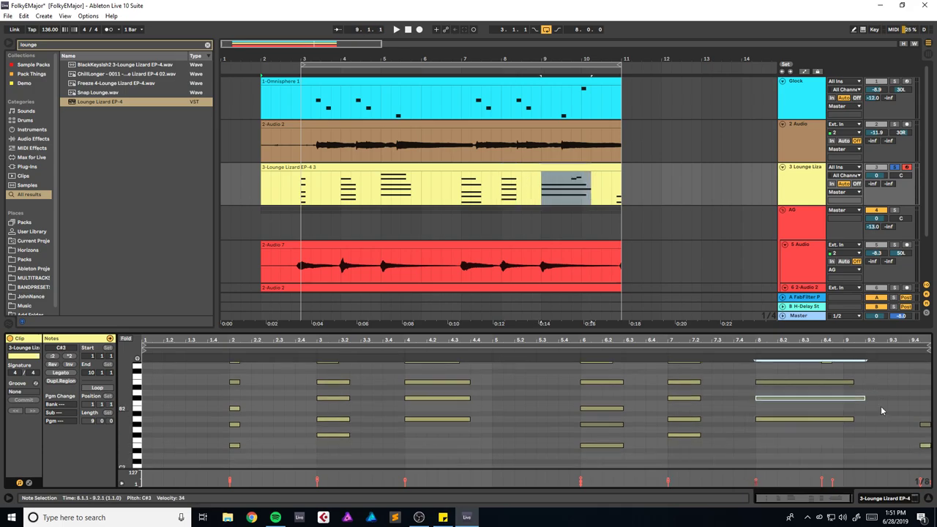
Step: Delete the stray notes at the end of the Lounge Lizard clip and apply Legato to all remaining notes
{"action": "left_click_drag", "start_coordinate": [917, 398], "coordinate": [932, 454]}
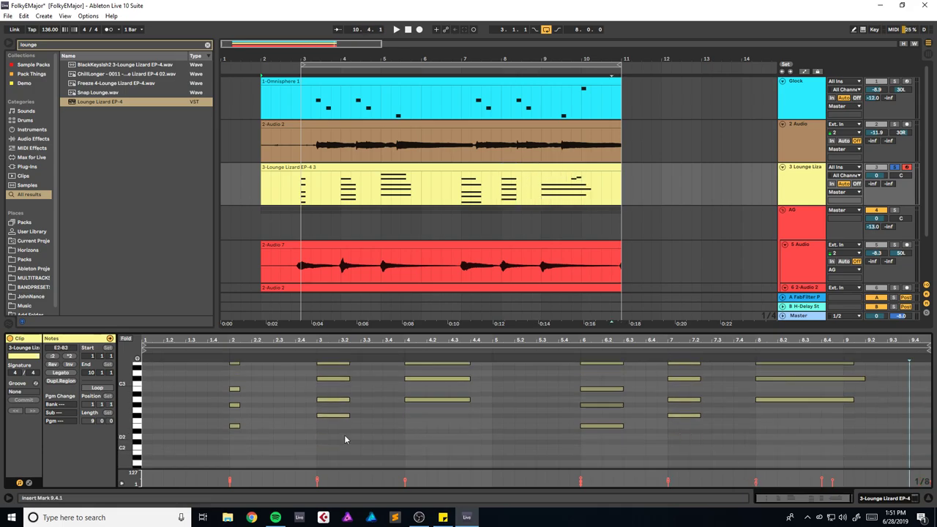
{"action": "left_click", "coordinate": [63, 374]}
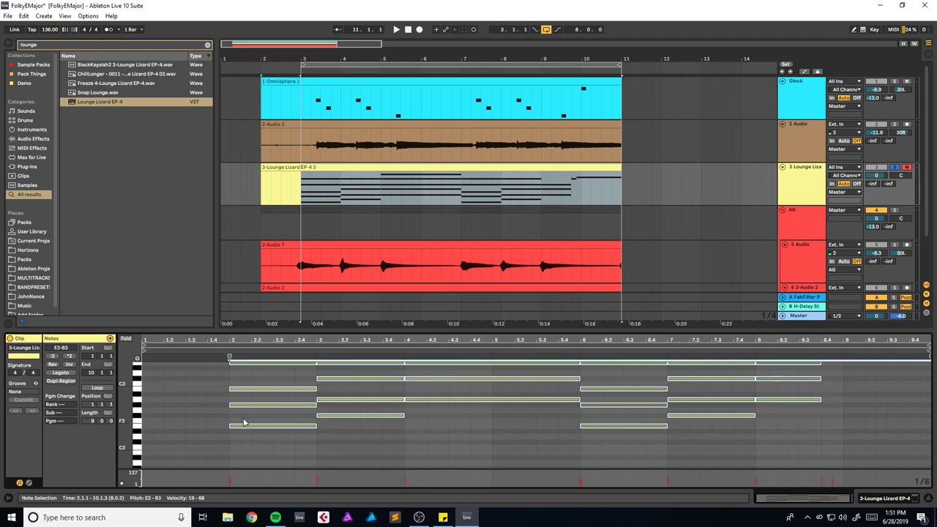
{"action": "scroll", "coordinate": [249, 423], "scroll_direction": "up", "scroll_amount": 1}
Step: Show the clip's 64 - Hold Pedal envelope and delete its pedal data from 1.4.1 to the clip's end
{"action": "left_click", "coordinate": [29, 483]}
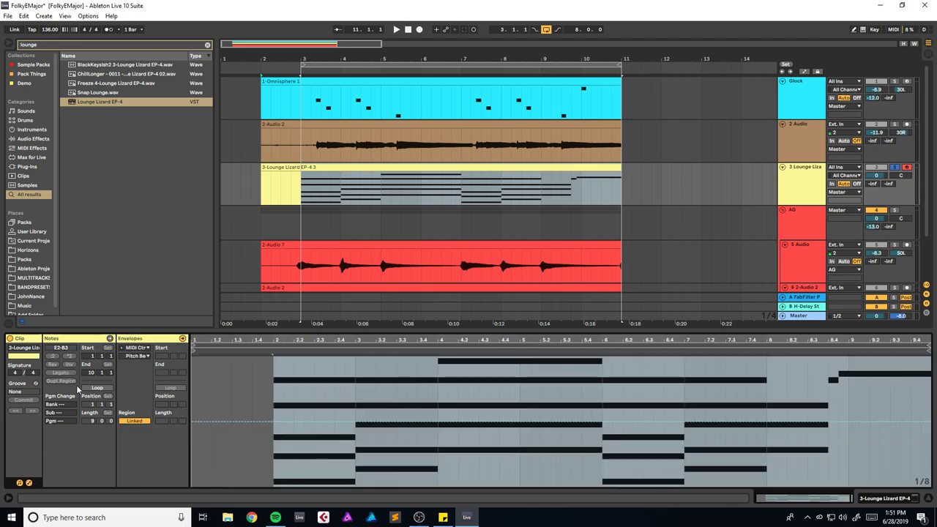
{"action": "left_click", "coordinate": [133, 349]}
{"action": "scroll", "coordinate": [147, 103], "scroll_direction": "down", "scroll_amount": 1}
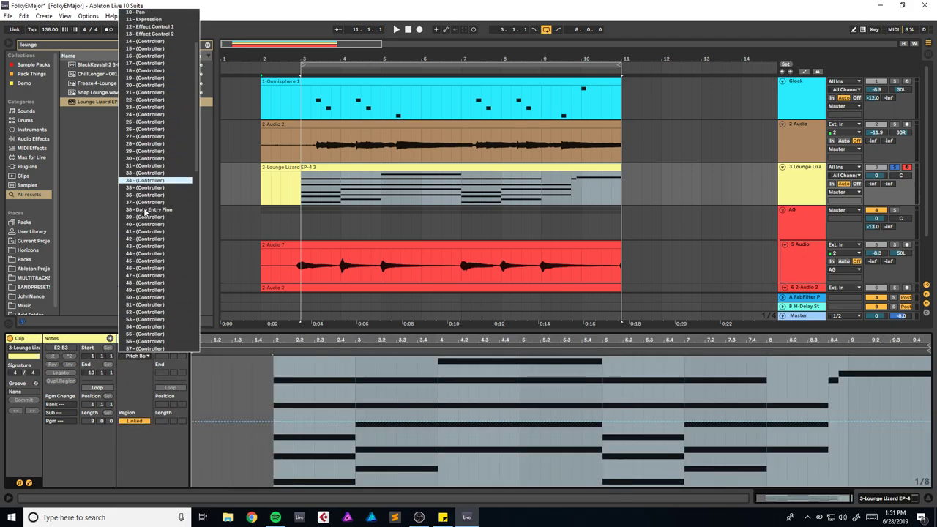
{"action": "left_click", "coordinate": [147, 241]}
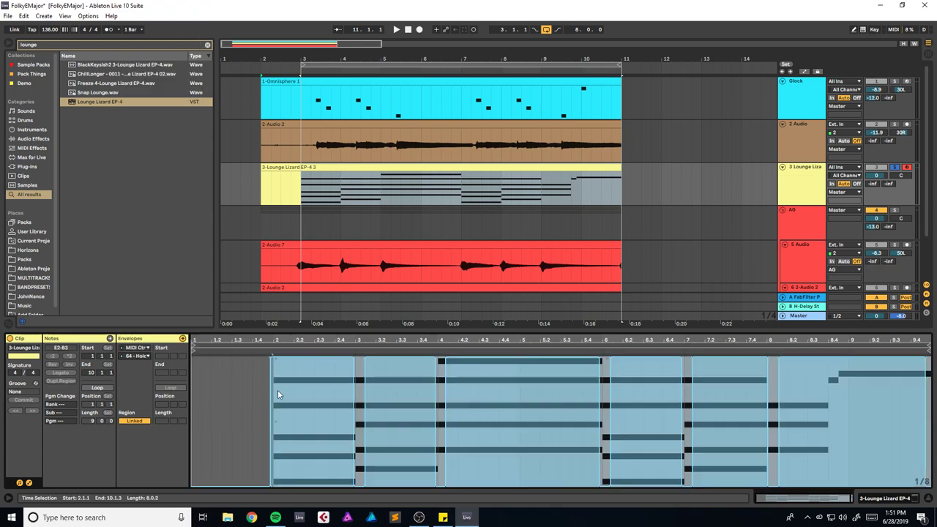
{"action": "left_click_drag", "start_coordinate": [255, 363], "coordinate": [932, 330]}
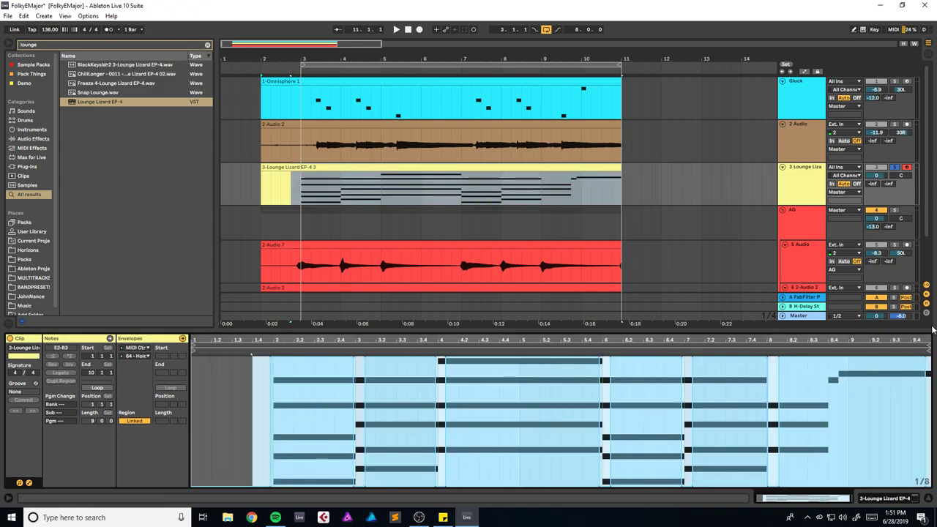
{"action": "key", "text": "Delete"}
Step: Play the loop with the Lounge Lizard track unsoloed, set its volume to -9.5 dB, and save the Live Set
{"action": "key", "text": "space"}
{"action": "left_click", "coordinate": [883, 499]}
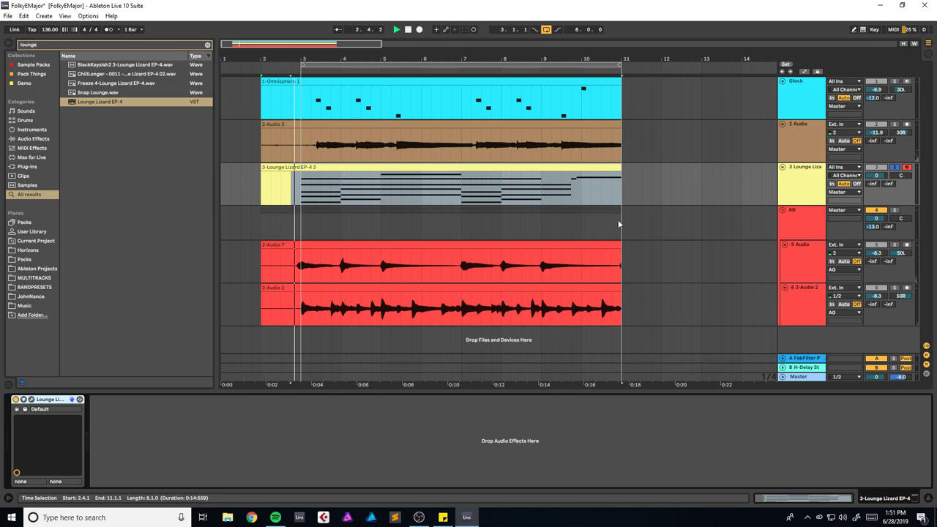
{"action": "left_click_drag", "start_coordinate": [876, 175], "coordinate": [876, 189]}
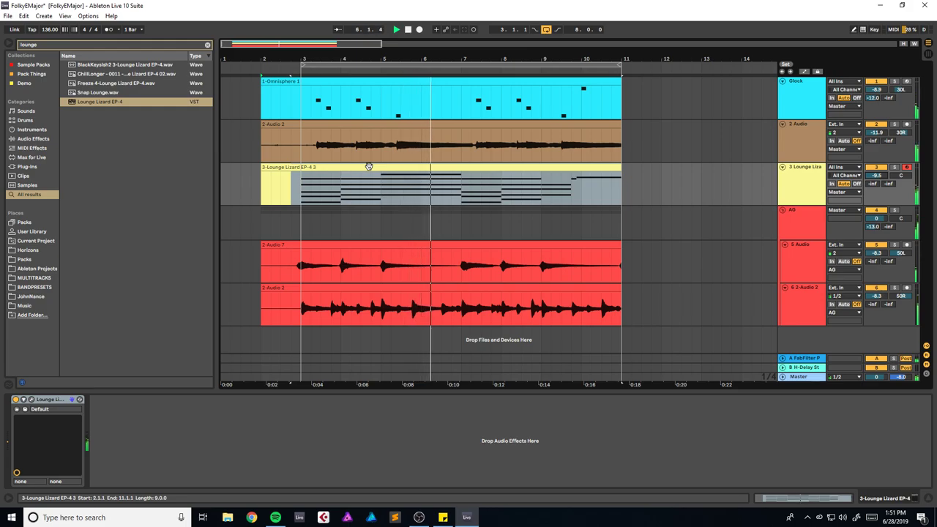
{"action": "key", "text": "ctrl+s"}
{"action": "left_click_drag", "start_coordinate": [268, 44], "coordinate": [267, 39]}
{"action": "key", "text": "space"}
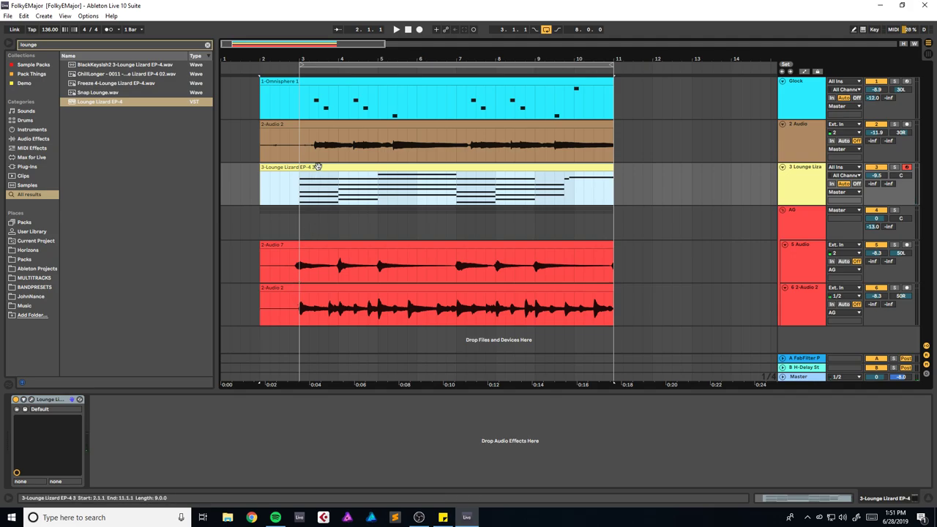
Step: Reopen the Lounge Lizard clip's 64 - Hold Pedal envelope, edit it at its lowest value near the clip start, and play from 2.4.1
{"action": "double_click", "coordinate": [318, 167]}
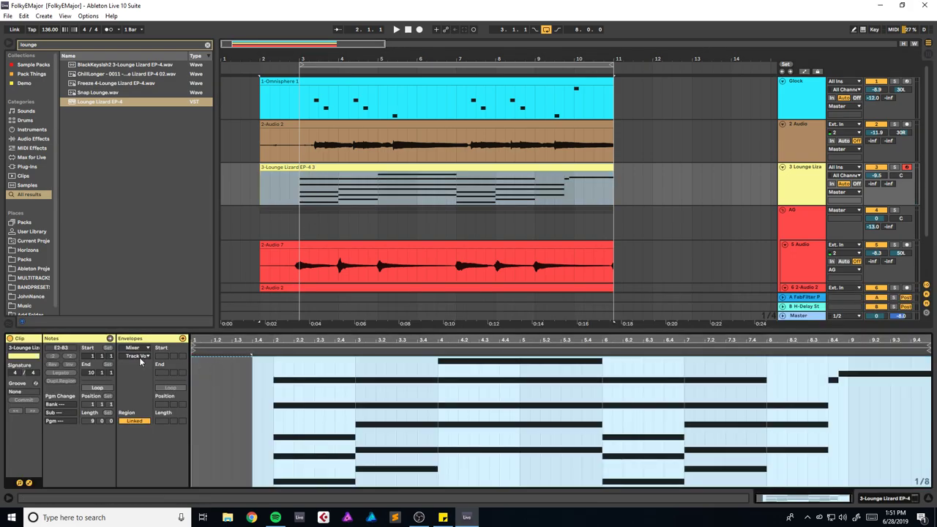
{"action": "left_click", "coordinate": [141, 349]}
{"action": "left_click", "coordinate": [142, 355]}
{"action": "left_click", "coordinate": [142, 356]}
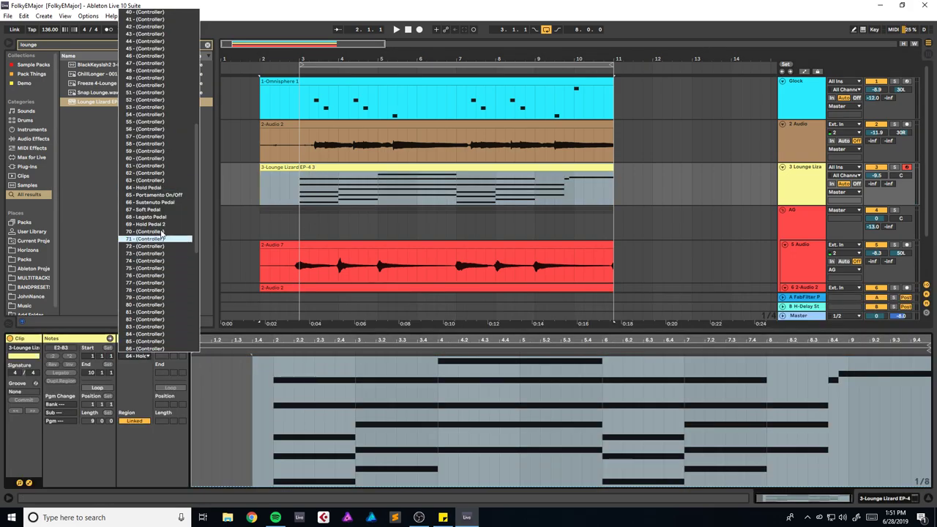
{"action": "left_click", "coordinate": [164, 188]}
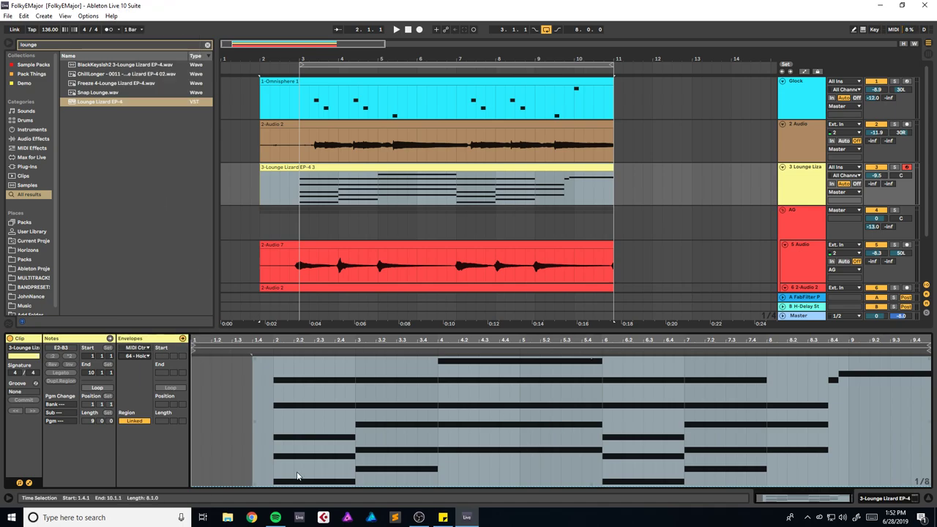
{"action": "left_click", "coordinate": [223, 486]}
{"action": "key", "text": "space"}
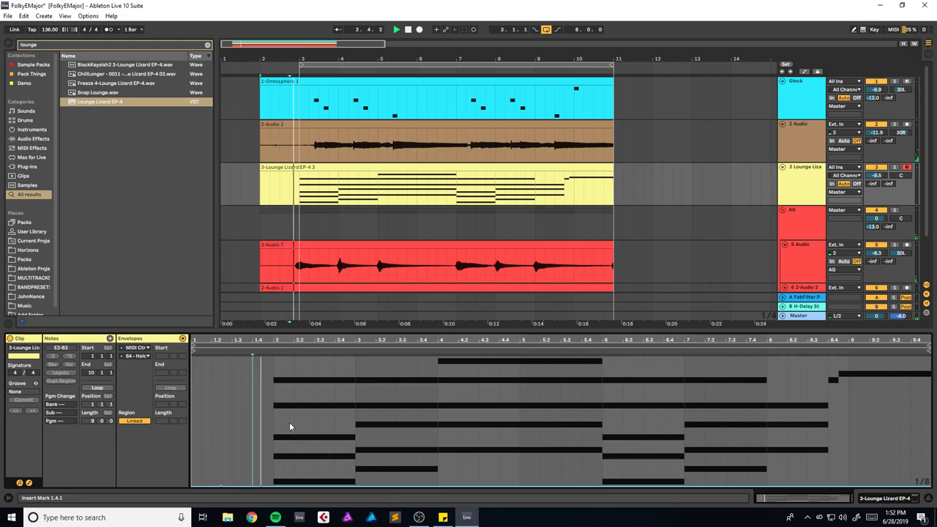
{"action": "key", "text": "space"}
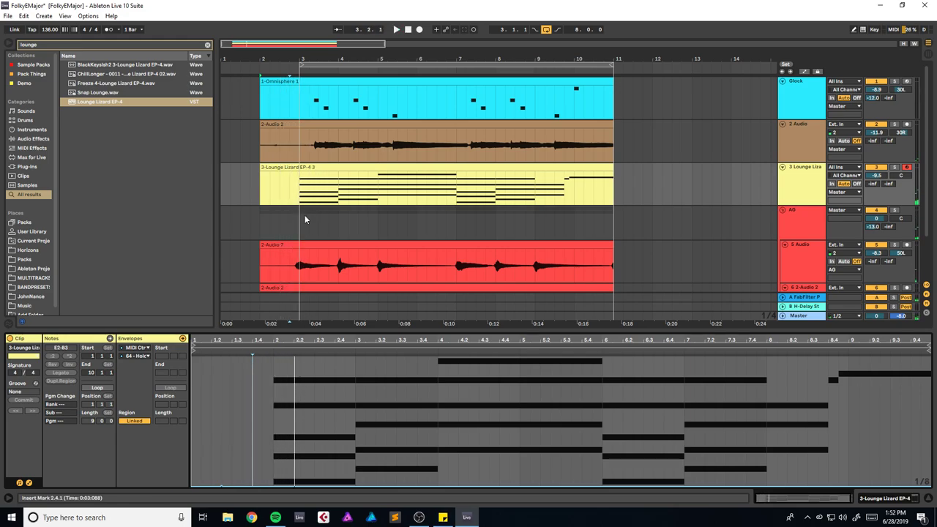
Step: Hide the clip view and import SD3Setup.als from the BANDPRESETS folder's SD3Setup Project below the existing tracks
{"action": "scroll", "coordinate": [672, 220], "scroll_direction": "down", "scroll_amount": 2}
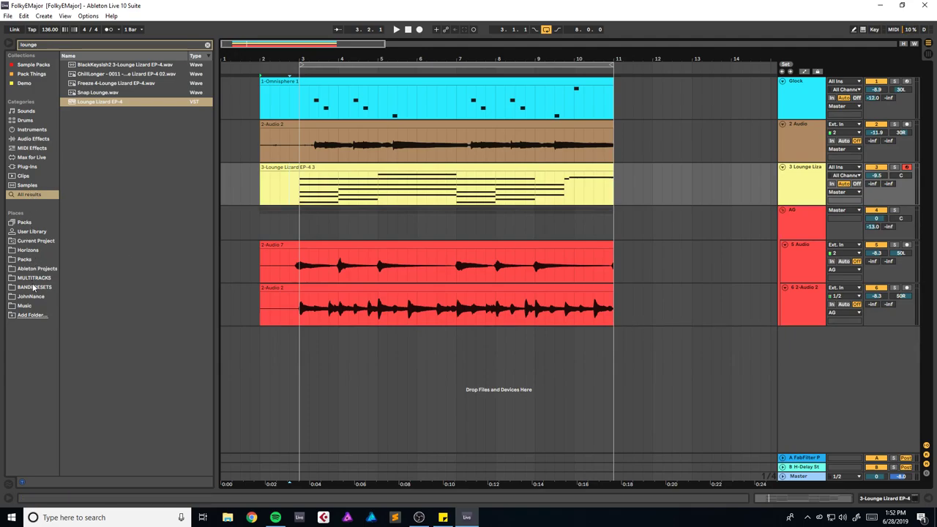
{"action": "left_click", "coordinate": [33, 286]}
{"action": "left_click", "coordinate": [207, 45]}
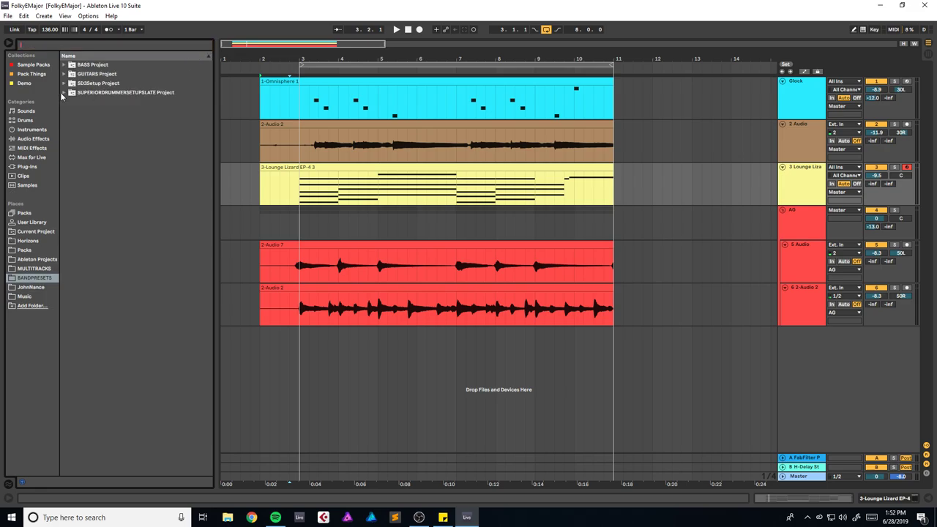
{"action": "left_click", "coordinate": [65, 85]}
{"action": "left_click_drag", "start_coordinate": [89, 102], "coordinate": [442, 403]}
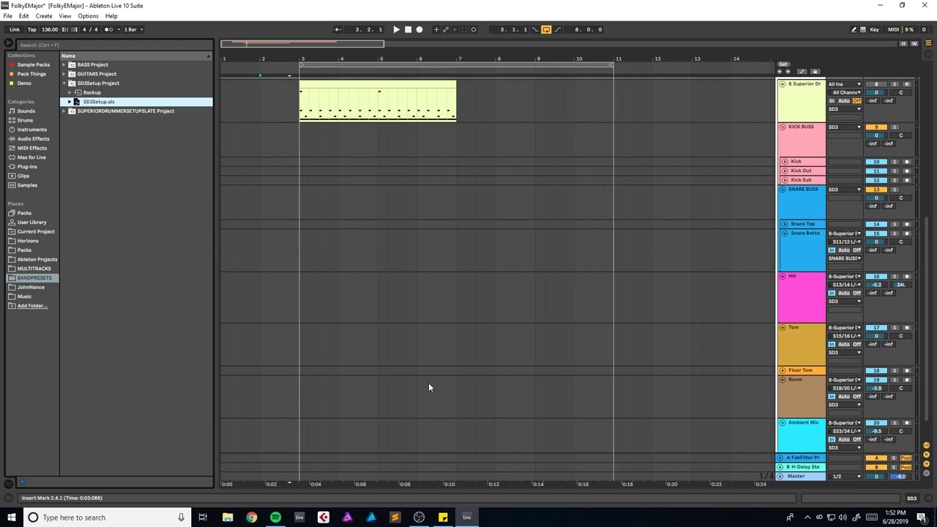
Step: Replace the existing Superior Drummer clip with an empty four-bar MIDI clip from 3.1.1 and add a C1 note at its start
{"action": "scroll", "coordinate": [336, 158], "scroll_direction": "up", "scroll_amount": 3}
{"action": "left_click", "coordinate": [336, 158]}
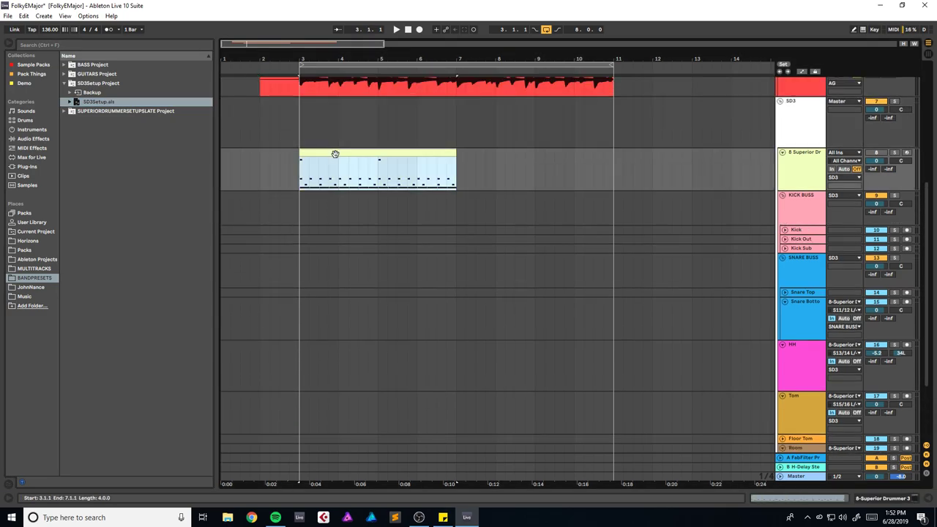
{"action": "left_click_drag", "start_coordinate": [301, 171], "coordinate": [481, 172]}
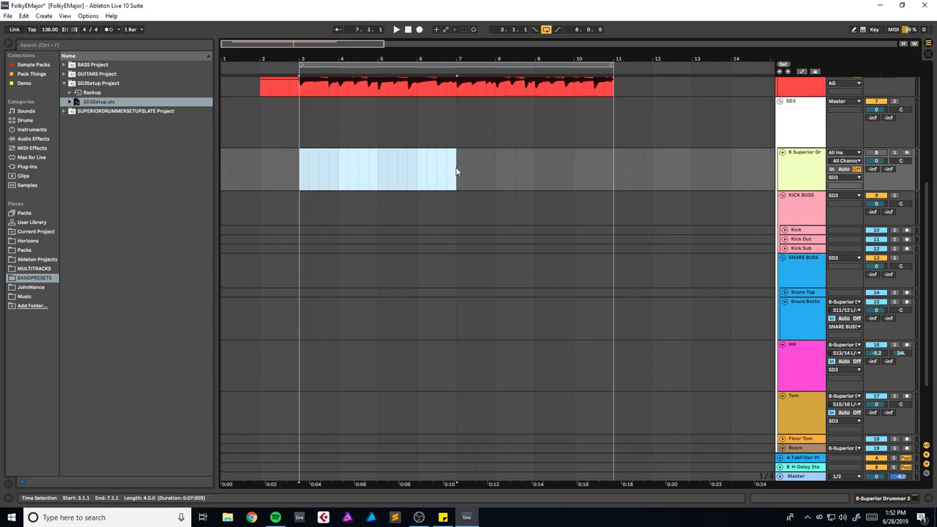
{"action": "double_click", "coordinate": [456, 172]}
{"action": "left_click_drag", "start_coordinate": [330, 329], "coordinate": [327, 213]}
{"action": "left_click_drag", "start_coordinate": [200, 388], "coordinate": [200, 251]}
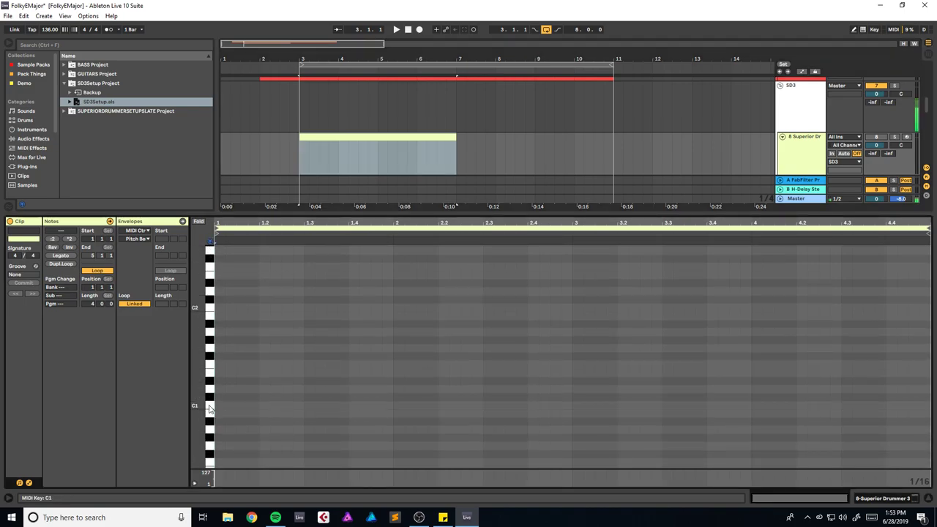
{"action": "double_click", "coordinate": [221, 407]}
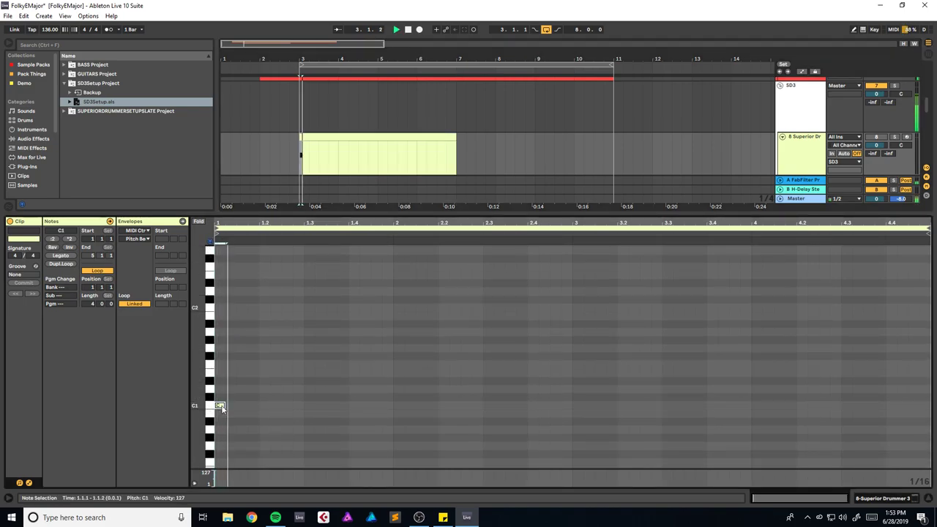
Step: Try repeating the C1 note on every beat across the clip's first two bars and play it back
{"action": "mouse_move", "coordinate": [221, 408]}
{"action": "left_mouse_down"}
{"action": "mouse_move", "coordinate": [222, 424]}
{"action": "mouse_move", "coordinate": [226, 408]}
{"action": "mouse_move", "coordinate": [295, 400]}
{"action": "mouse_move", "coordinate": [225, 420]}
{"action": "left_mouse_up"}
{"action": "key", "text": "space"}
{"action": "key", "text": "space"}
{"action": "key", "text": "space"}
{"action": "key", "text": "ctrl+d"}
{"action": "left_click_drag", "start_coordinate": [390, 394], "coordinate": [215, 423]}
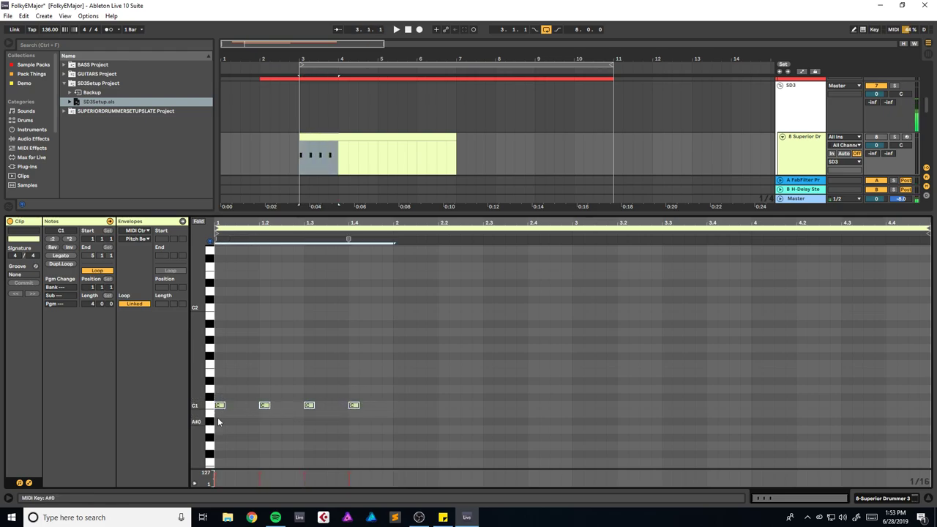
{"action": "key", "text": "ctrl+d"}
{"action": "key", "text": "space"}
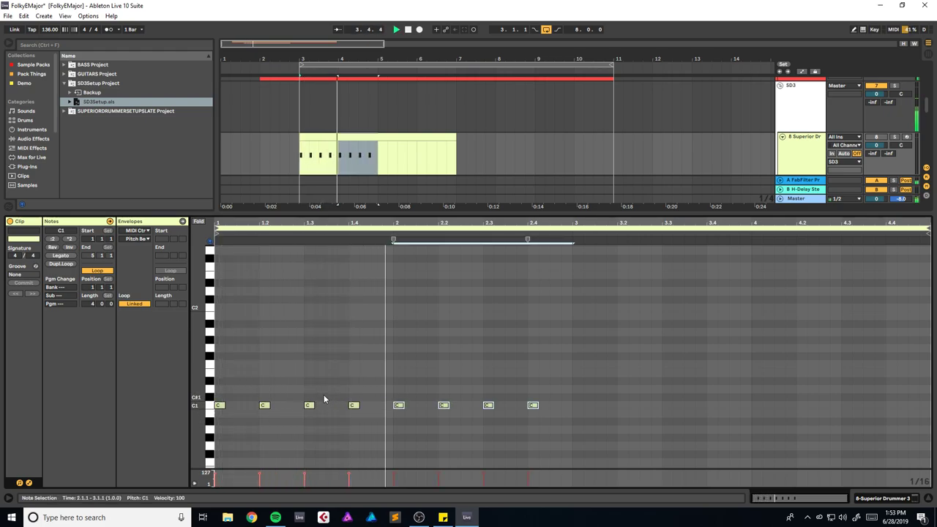
{"action": "key", "text": "space"}
{"action": "left_click_drag", "start_coordinate": [260, 393], "coordinate": [564, 428]}
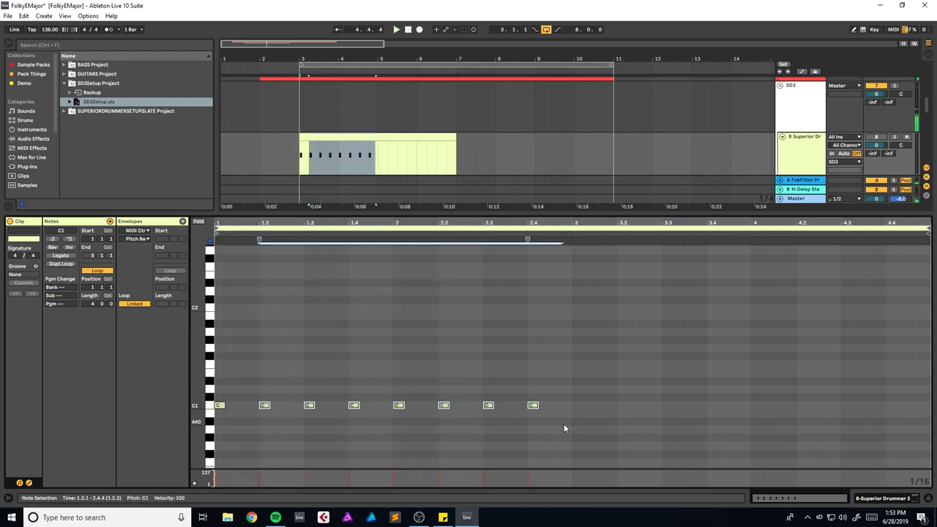
{"action": "key", "text": "Delete"}
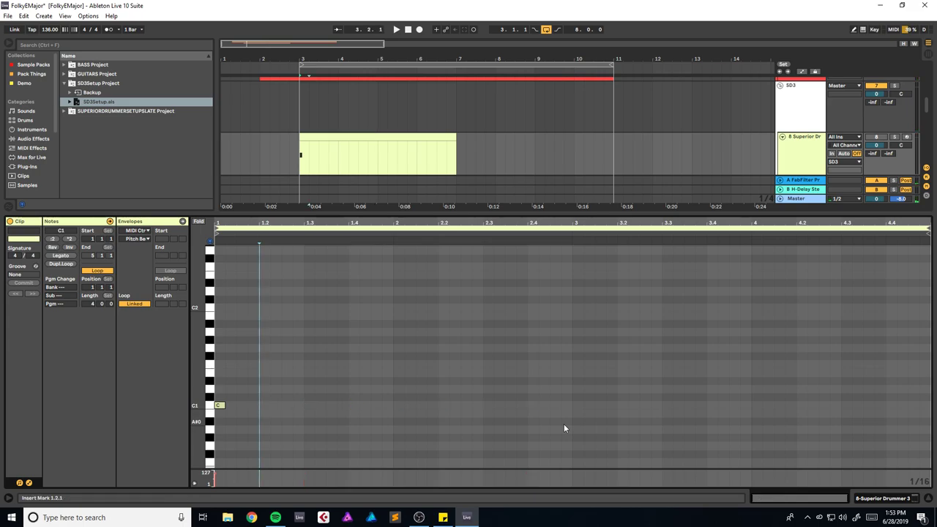
Step: Copy the C1 note to D1 at 1.3.1 in the drum clip and play the pattern
{"action": "left_click_drag", "start_coordinate": [218, 406], "coordinate": [317, 395]}
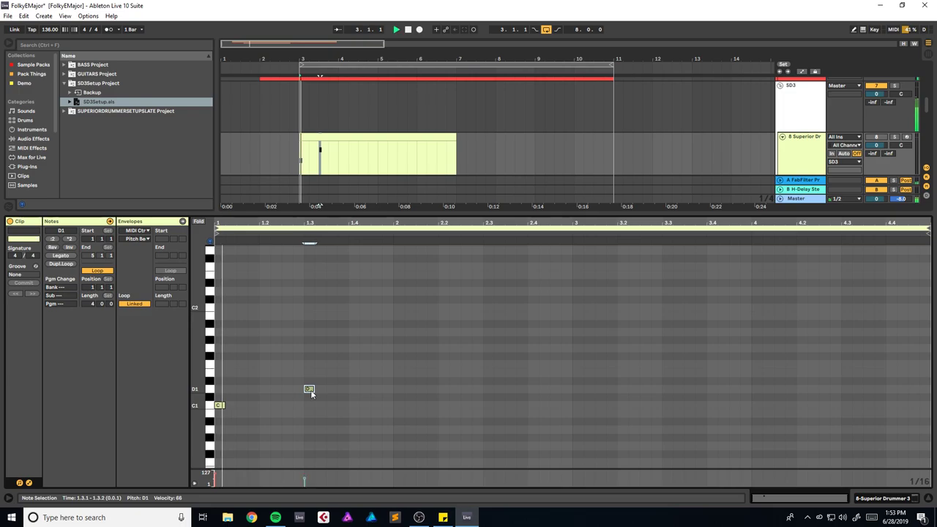
{"action": "key", "text": "space"}
{"action": "mouse_move", "coordinate": [309, 390]}
{"action": "left_mouse_down"}
{"action": "mouse_move", "coordinate": [400, 393]}
{"action": "mouse_move", "coordinate": [268, 392]}
{"action": "mouse_move", "coordinate": [317, 390]}
{"action": "left_mouse_up"}
{"action": "key", "text": "Delete"}
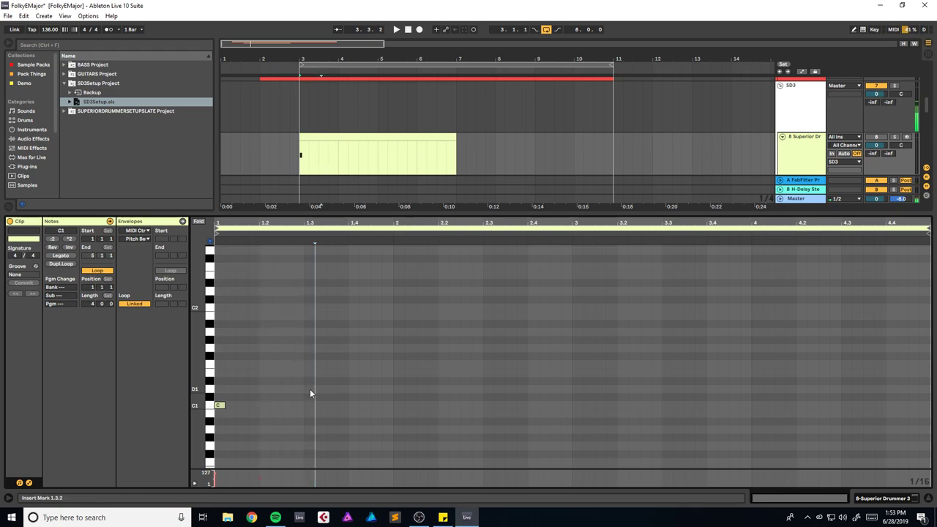
{"action": "key", "text": "ctrl+z"}
{"action": "key", "text": "space"}
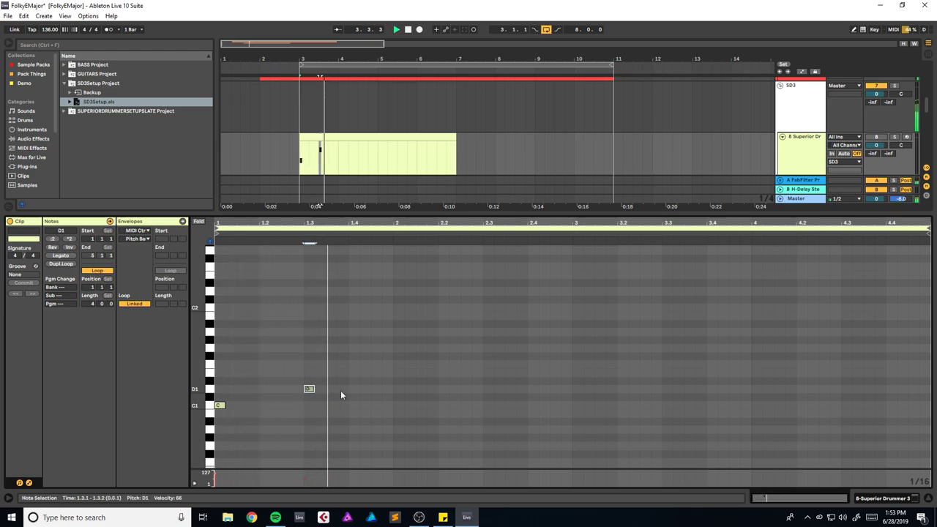
{"action": "key", "text": "space"}
Step: Move the D1 note to 1.4.1, play the pattern, and add a C1 note at 1.2.3
{"action": "left_click_drag", "start_coordinate": [312, 390], "coordinate": [361, 398]}
{"action": "key", "text": "0"}
{"action": "key", "text": "space"}
{"action": "key", "text": "space"}
{"action": "double_click", "coordinate": [299, 408]}
{"action": "left_click_drag", "start_coordinate": [298, 408], "coordinate": [289, 408]}
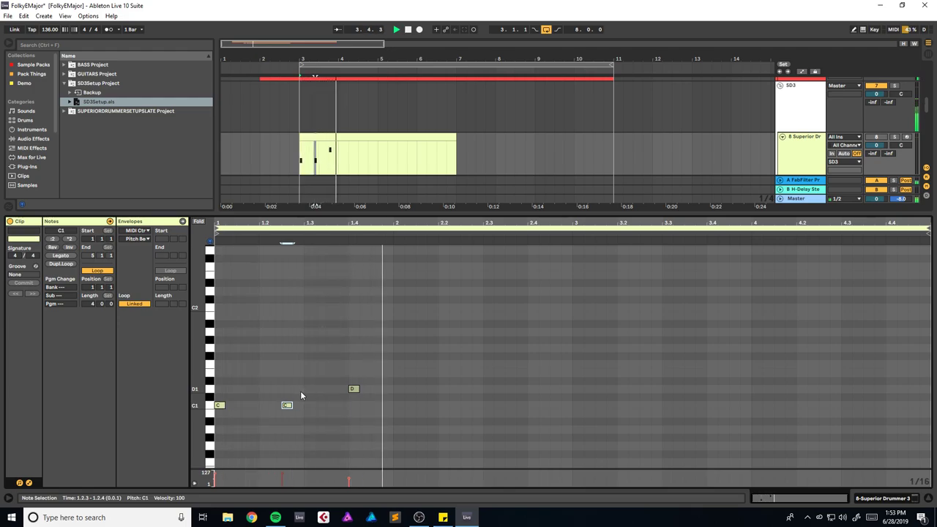
Step: Duplicate the first bar's C1 and D1 notes to fill all four bars of the drum clip
{"action": "key", "text": "ctrl+a"}
{"action": "key", "text": "ctrl+d"}
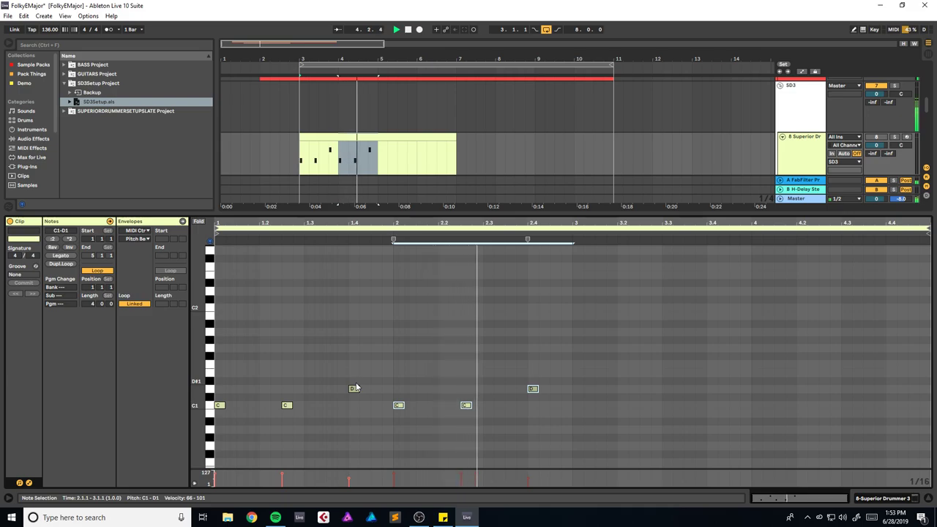
{"action": "key", "text": "space"}
{"action": "left_click_drag", "start_coordinate": [574, 371], "coordinate": [212, 427]}
{"action": "key", "text": "ctrl+d"}
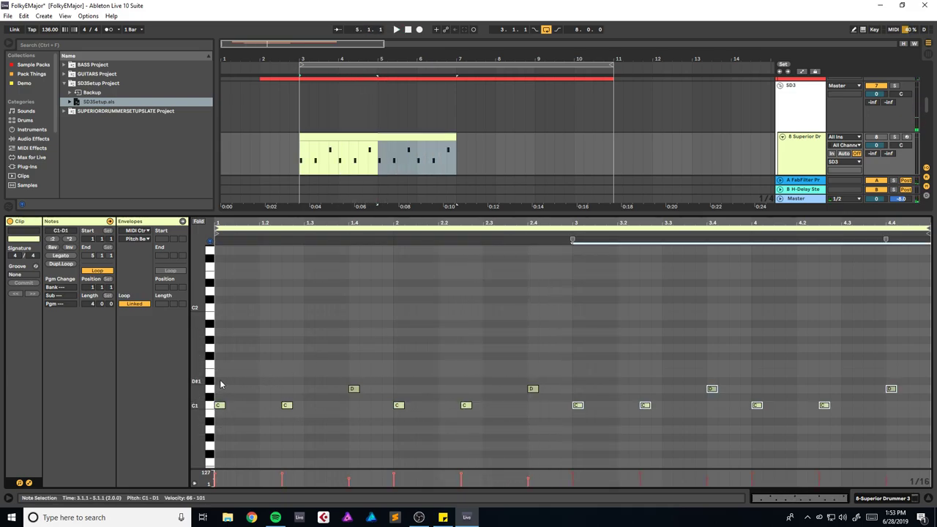
Step: Set the velocity of all notes in the drum clip to 101 and play it back
{"action": "key", "text": "ctrl+a"}
{"action": "left_click_drag", "start_coordinate": [752, 474], "coordinate": [752, 457]}
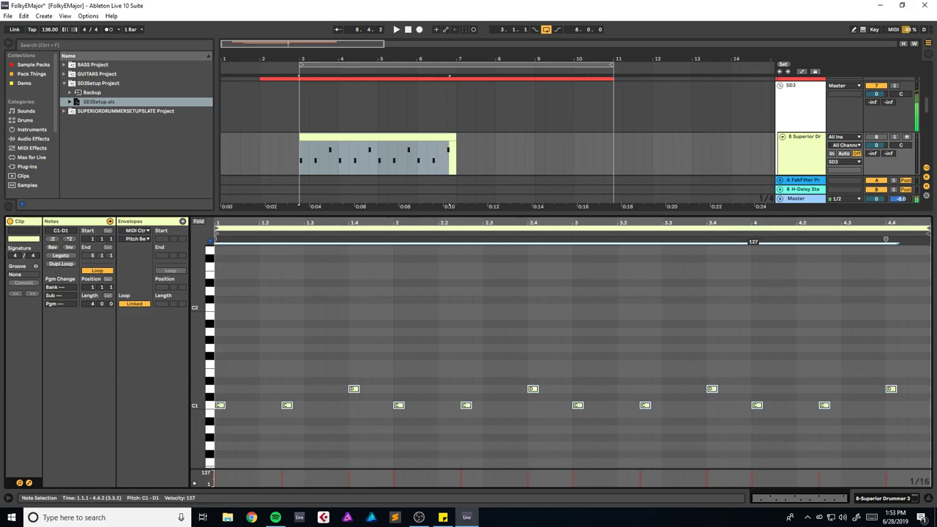
{"action": "key", "text": "space"}
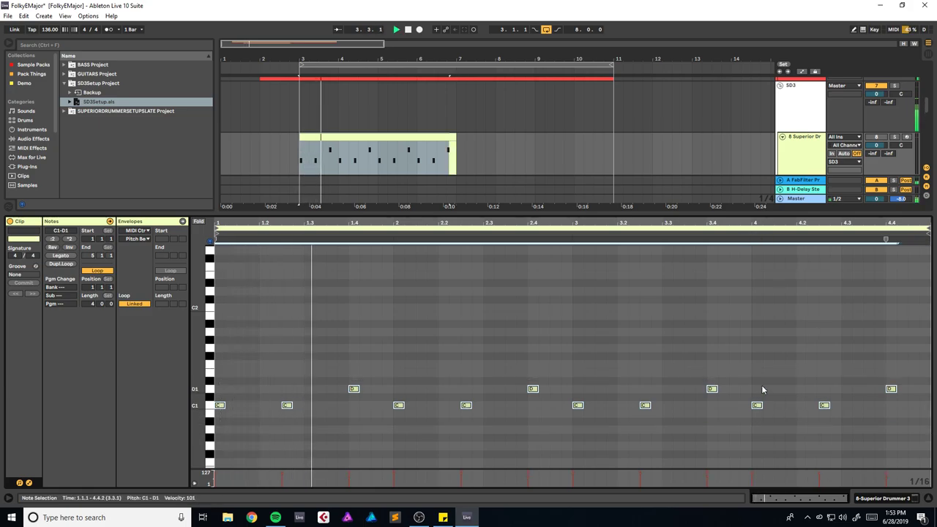
{"action": "key", "text": "space"}
Step: Add F#1 notes on every beat across the four-bar drum clip and play the pattern
{"action": "double_click", "coordinate": [220, 357]}
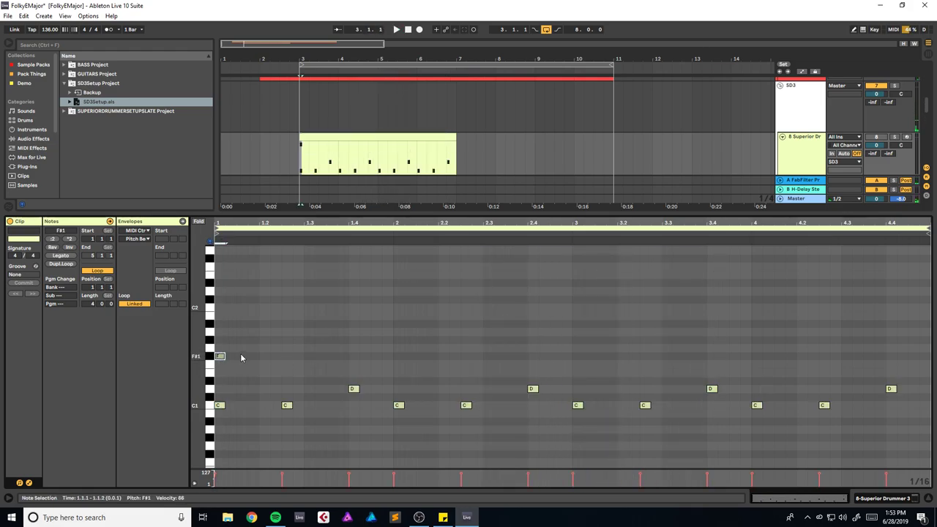
{"action": "double_click", "coordinate": [263, 357]}
{"action": "key", "text": "ctrl+d"}
{"action": "key", "text": "ctrl+d"}
{"action": "key", "text": "ctrl+d"}
{"action": "key", "text": "ctrl+d"}
{"action": "key", "text": "ctrl+d"}
{"action": "key", "text": "ctrl+d"}
{"action": "key", "text": "ctrl+d"}
{"action": "key", "text": "ctrl+d"}
{"action": "key", "text": "ctrl+d"}
{"action": "key", "text": "ctrl+d"}
{"action": "key", "text": "ctrl+d"}
{"action": "key", "text": "ctrl+d"}
{"action": "key", "text": "ctrl+d"}
{"action": "key", "text": "ctrl+d"}
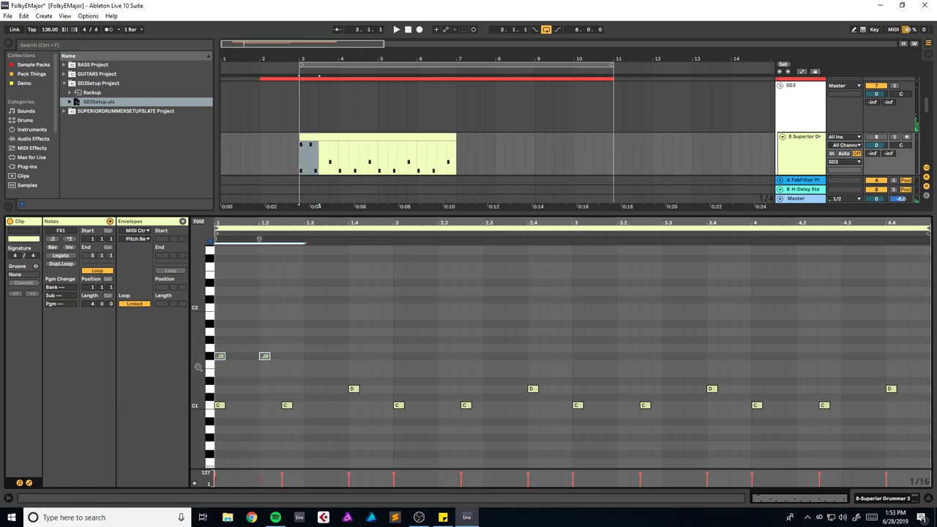
{"action": "key", "text": "space"}
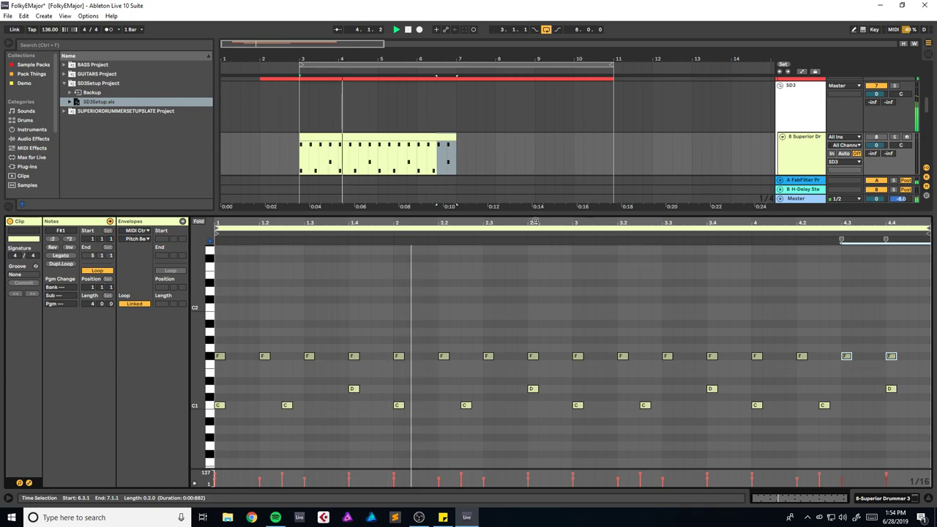
Step: Show the Superior Drummer track's device view during playback and save the Live Set
{"action": "left_click", "coordinate": [886, 500]}
{"action": "key", "text": "ctrl+s"}
{"action": "scroll", "coordinate": [368, 256], "scroll_direction": "up", "scroll_amount": 1}
{"action": "scroll", "coordinate": [516, 242], "scroll_direction": "up", "scroll_amount": 6}
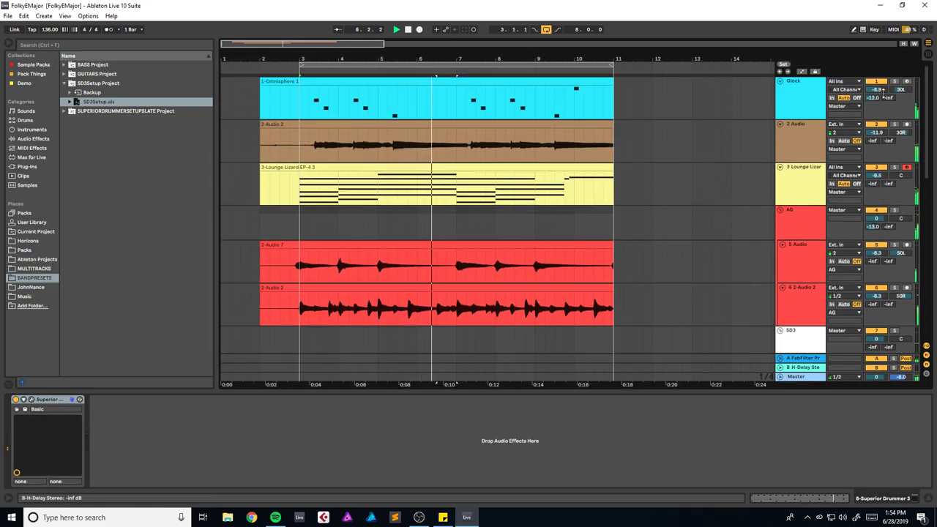
Step: Reopen the drum clip, extend its loop in the arrangement to 11.1.1, and save the Live Set
{"action": "scroll", "coordinate": [700, 210], "scroll_direction": "down", "scroll_amount": 3}
{"action": "scroll", "coordinate": [700, 210], "scroll_direction": "up", "scroll_amount": 1}
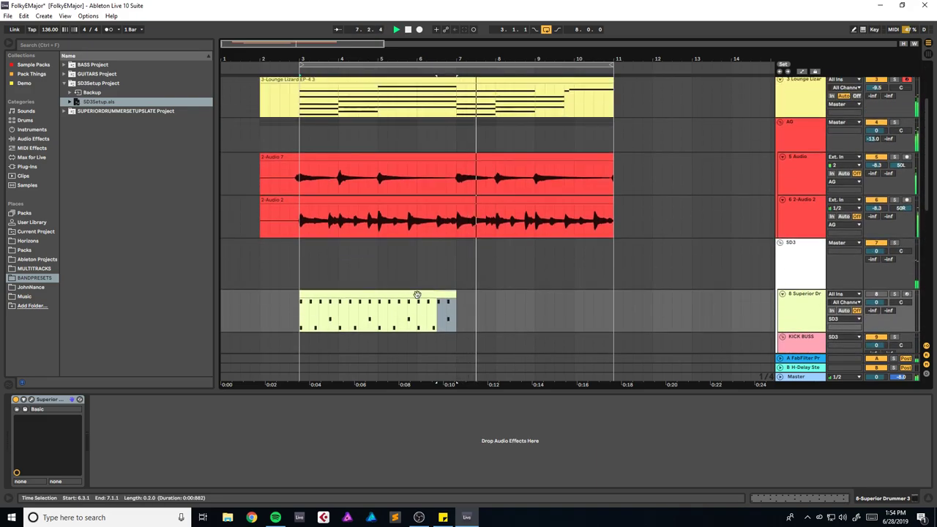
{"action": "double_click", "coordinate": [417, 296]}
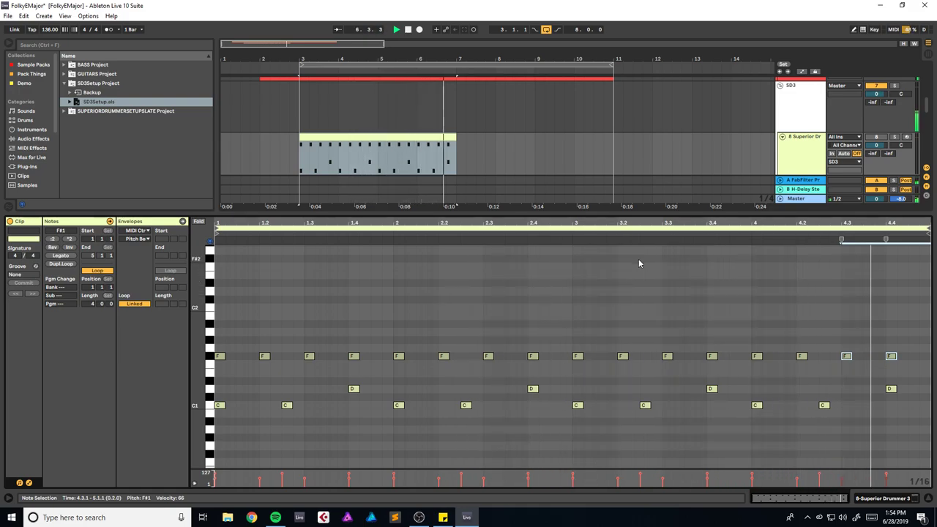
{"action": "left_click_drag", "start_coordinate": [455, 136], "coordinate": [613, 137]}
{"action": "key", "text": "space"}
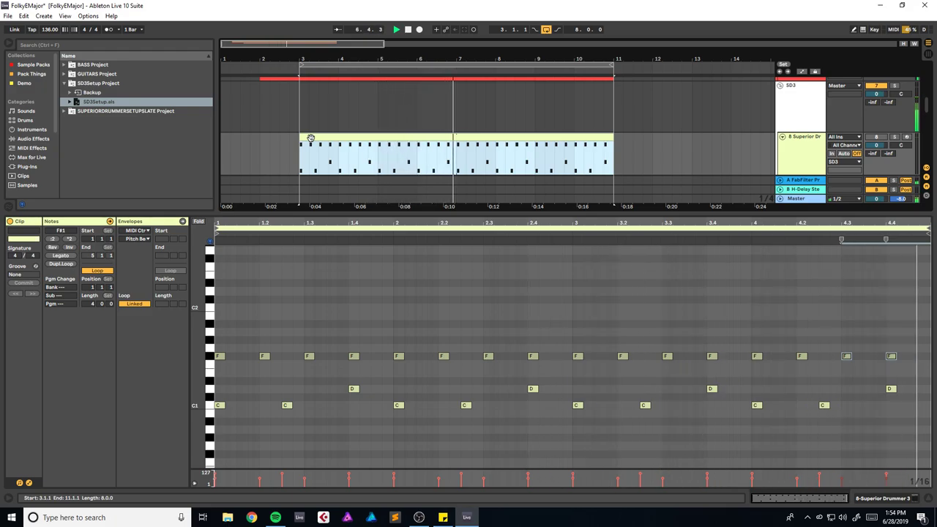
{"action": "key", "text": "ctrl+s"}
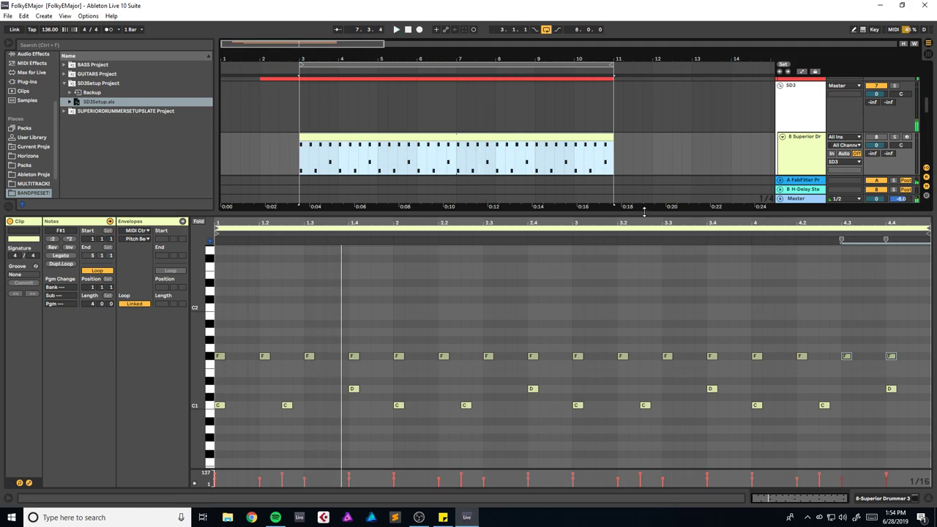
Step: Select all C1 notes in the drum clip and set their velocity to 117
{"action": "key", "text": "ctrl+alt+l"}
{"action": "double_click", "coordinate": [392, 170]}
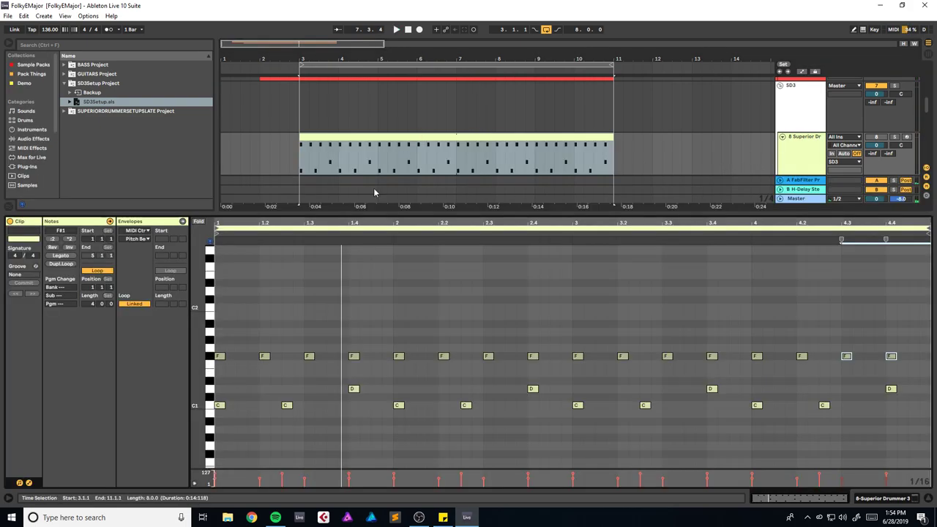
{"action": "left_click", "coordinate": [210, 405]}
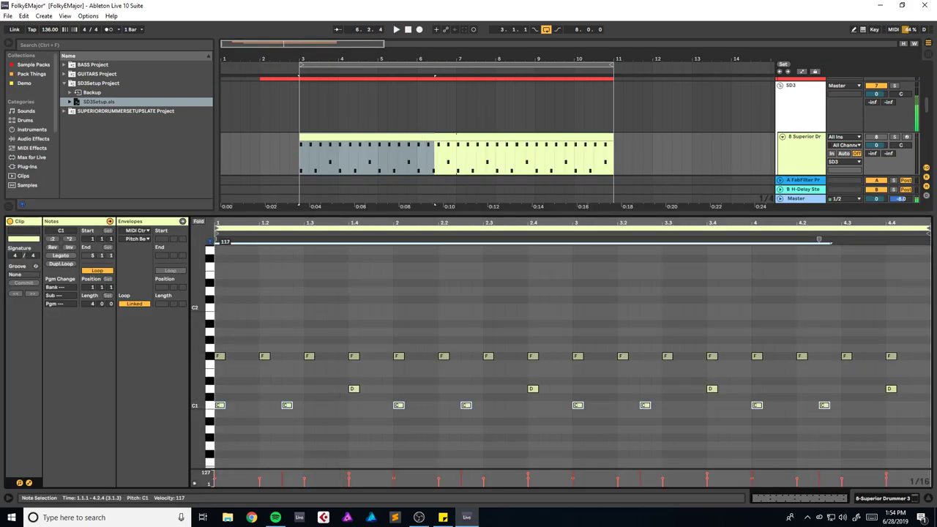
Step: Change the Superior Drummer kick to the 20x22" Ayotte Classic, play the loop, and save the Live Set
{"action": "left_click", "coordinate": [892, 498]}
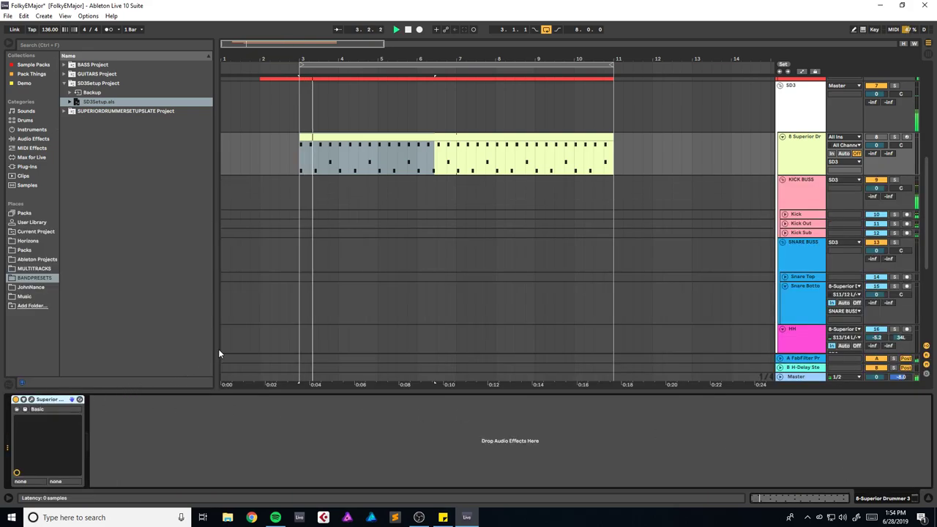
{"action": "key", "text": "space"}
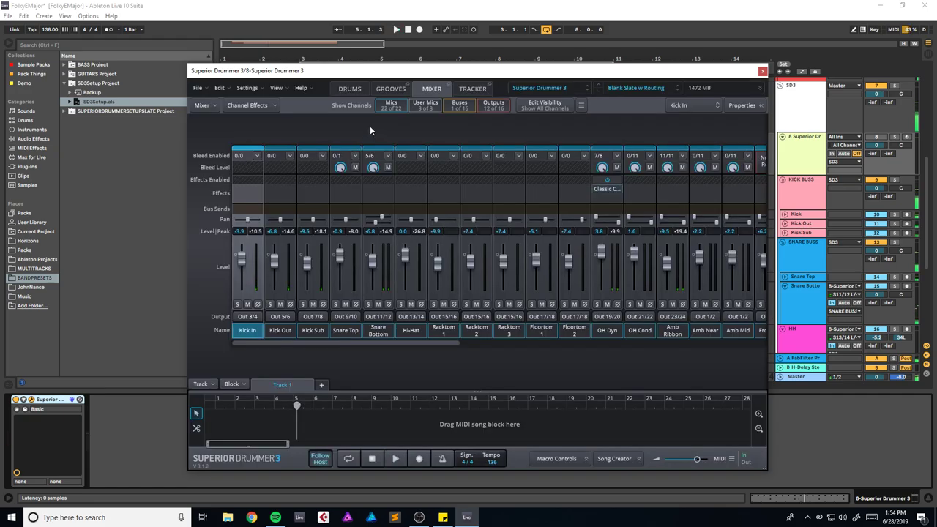
{"action": "left_click", "coordinate": [357, 89]}
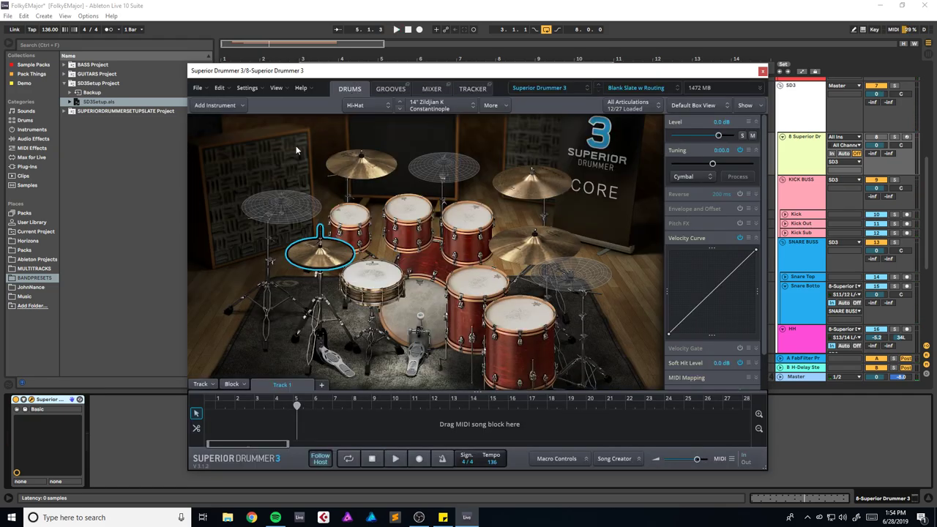
{"action": "left_click", "coordinate": [416, 281]}
{"action": "right_click", "coordinate": [428, 287]}
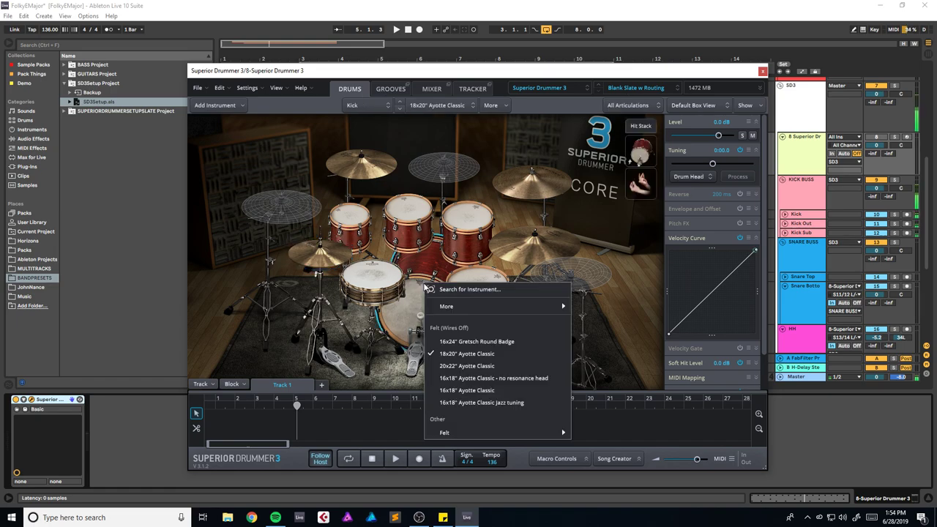
{"action": "left_click", "coordinate": [475, 366]}
{"action": "left_click", "coordinate": [418, 319]}
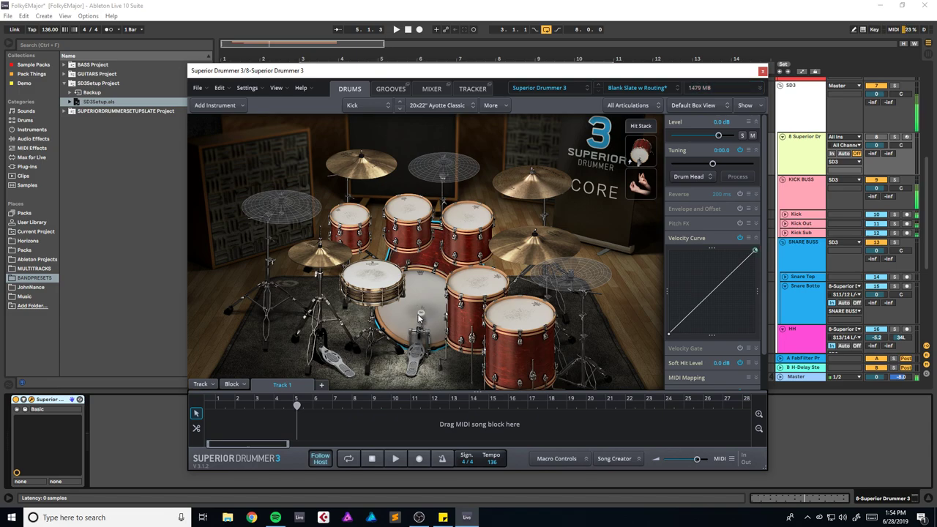
{"action": "key", "text": "space"}
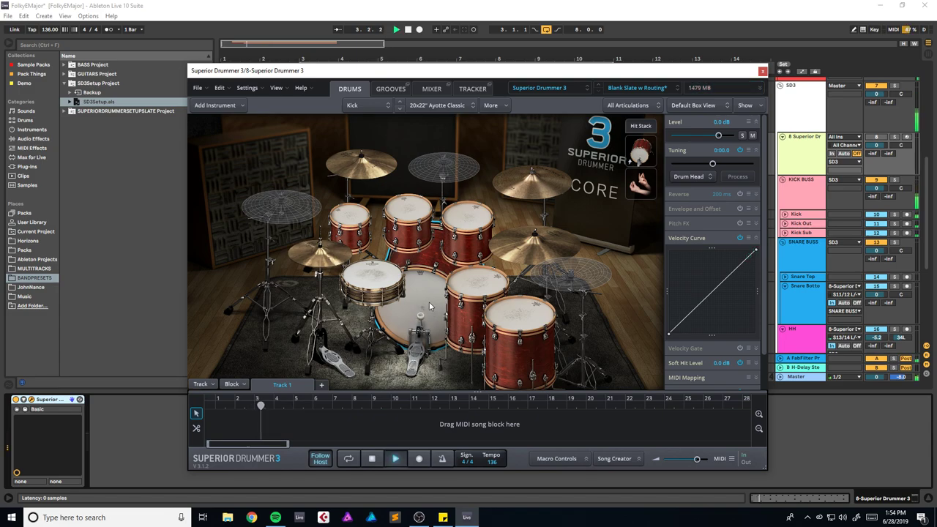
{"action": "key", "text": "ctrl+s"}
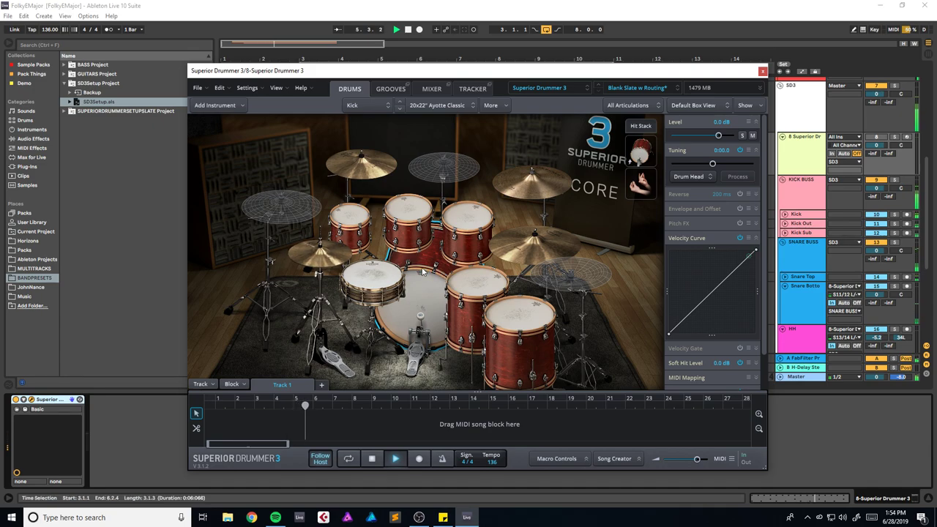
Step: Change the snare to the 6.5x14" Noble and Cooley Zildjian Cast Bronze in Superior Drummer
{"action": "right_click", "coordinate": [387, 272]}
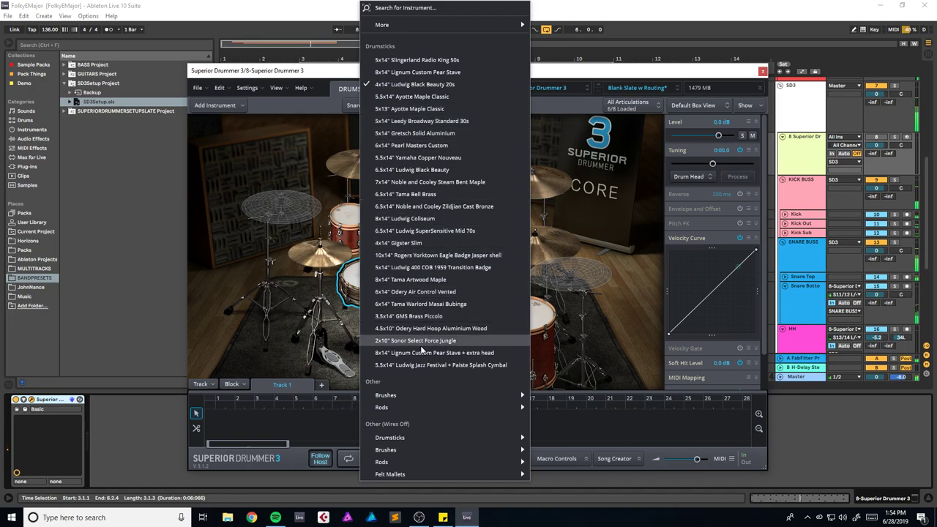
{"action": "left_click", "coordinate": [420, 206]}
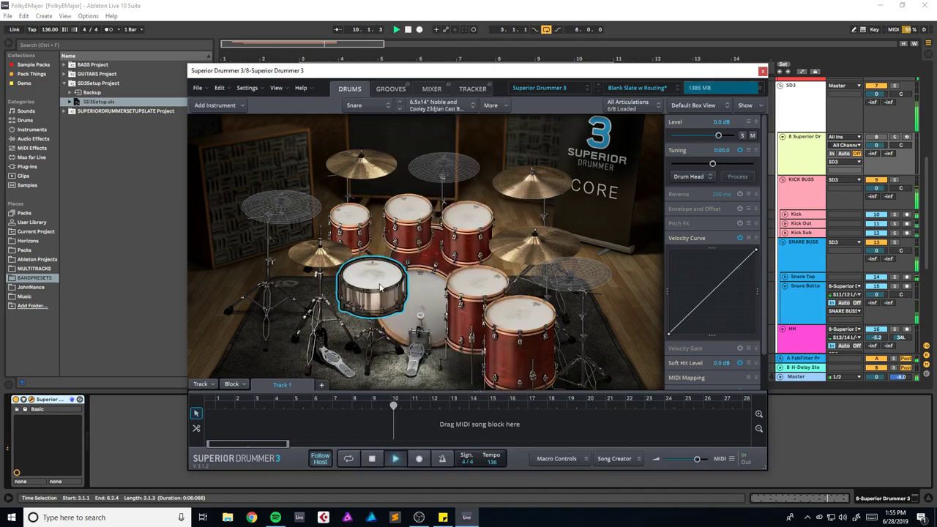
Step: Change the Superior Drummer snare to the 4x14" Ludwig Black Beauty 20s and lower its tuning to -0:03.5
{"action": "right_click", "coordinate": [380, 288]}
{"action": "left_click", "coordinate": [393, 231]}
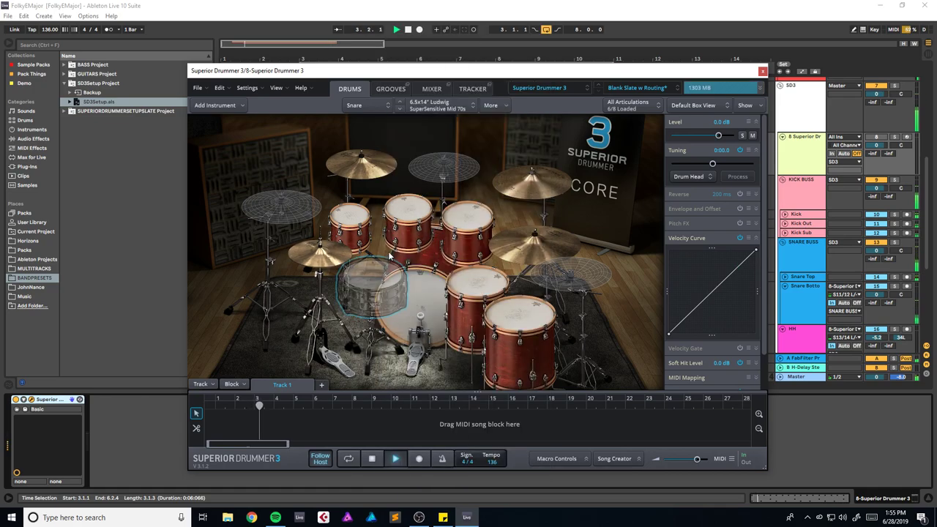
{"action": "right_click", "coordinate": [374, 278]}
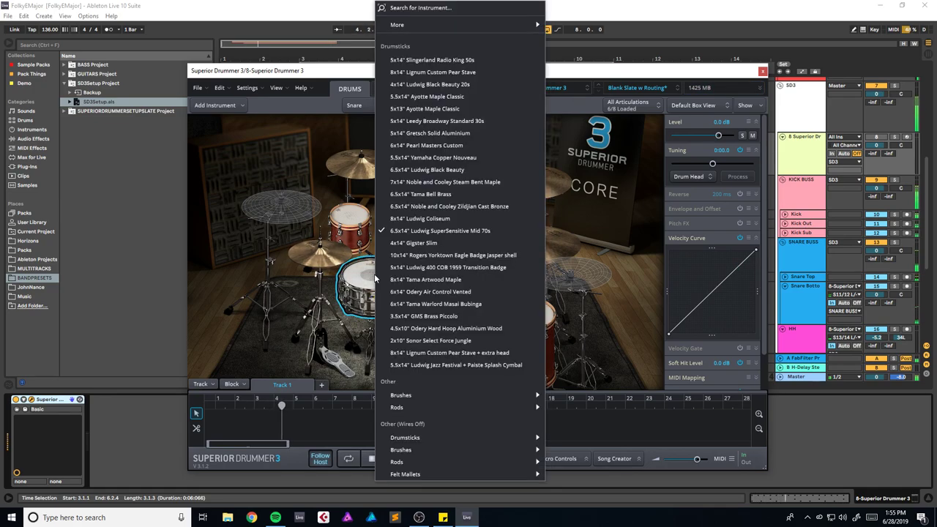
{"action": "left_click", "coordinate": [459, 84]}
{"action": "left_click_drag", "start_coordinate": [712, 163], "coordinate": [709, 165]}
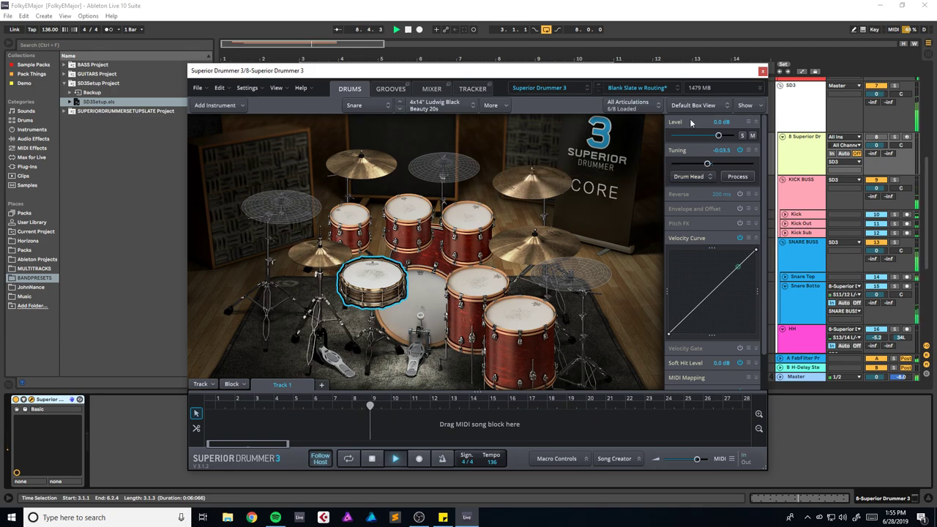
{"action": "left_click", "coordinate": [762, 70]}
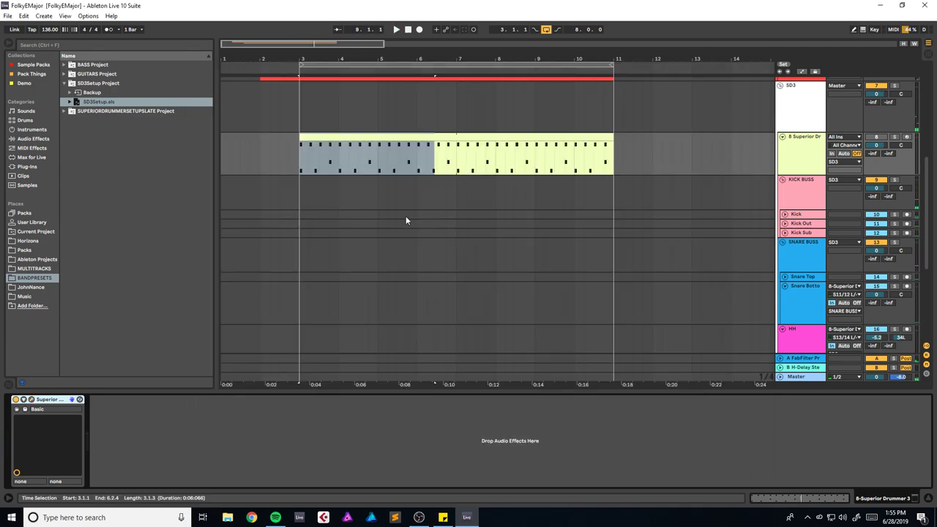
Step: Play the loop with the new snare, starting from 3.1.1
{"action": "key", "text": "space"}
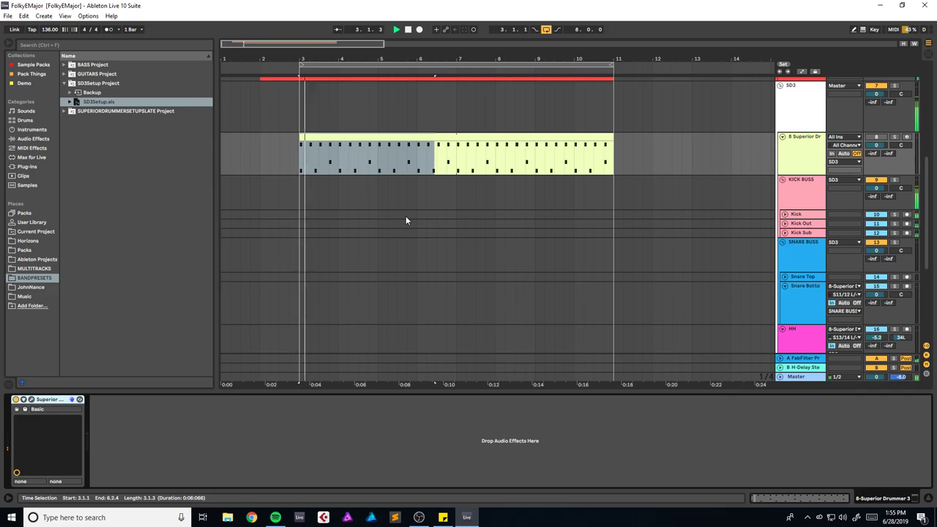
{"action": "key", "text": "space"}
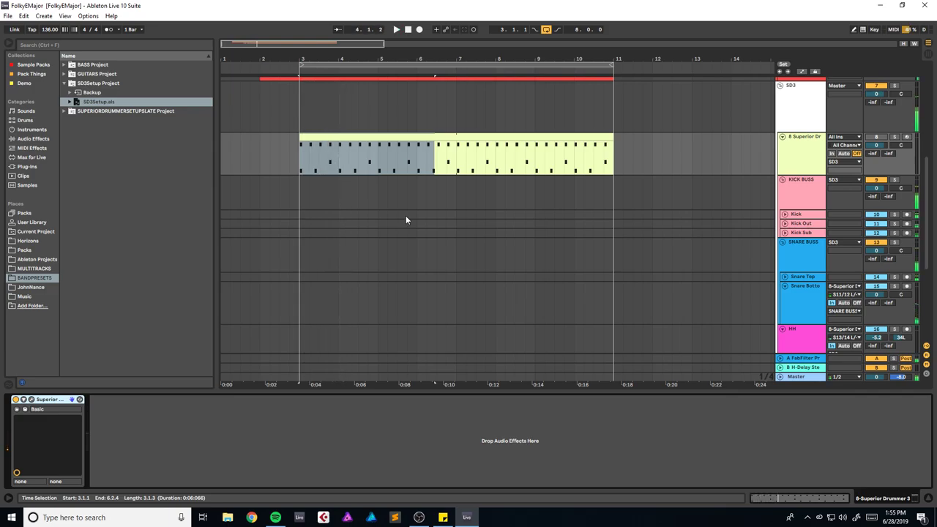
{"action": "left_click", "coordinate": [298, 159]}
{"action": "scroll", "coordinate": [286, 158], "scroll_direction": "up", "scroll_amount": 2}
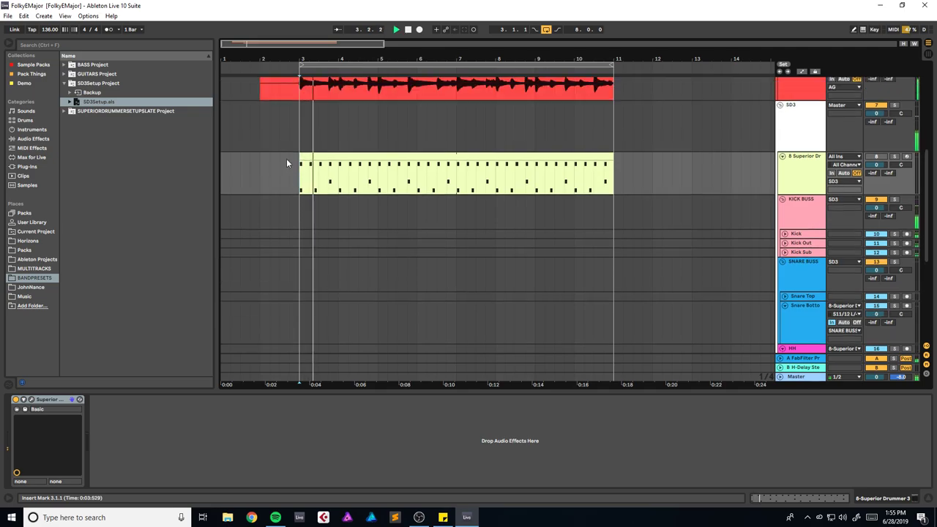
Step: Reopen the drum clip, add B2 crash notes at 1.1.1 and 3.1.1, play the loop, and save the Live Set
{"action": "double_click", "coordinate": [307, 175]}
{"action": "key", "text": "space"}
{"action": "left_click_drag", "start_coordinate": [209, 289], "coordinate": [222, 291]}
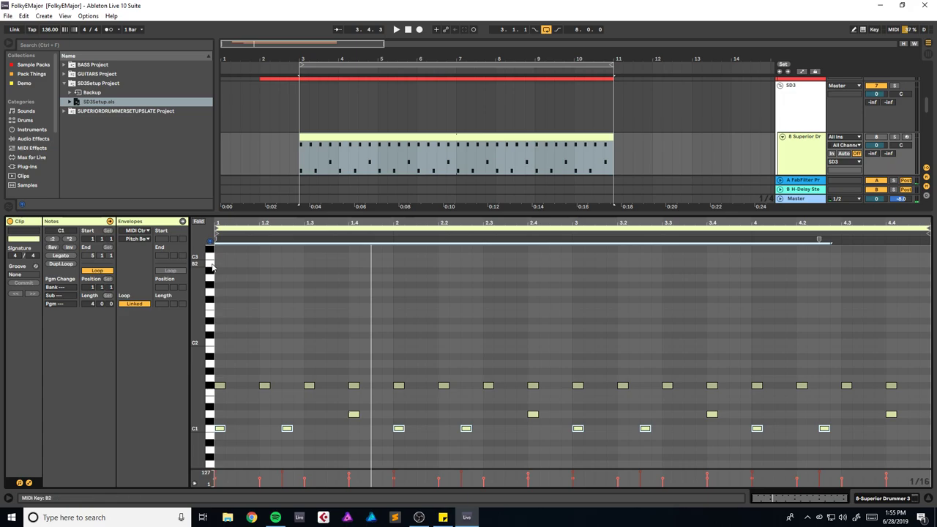
{"action": "left_click", "coordinate": [218, 268]}
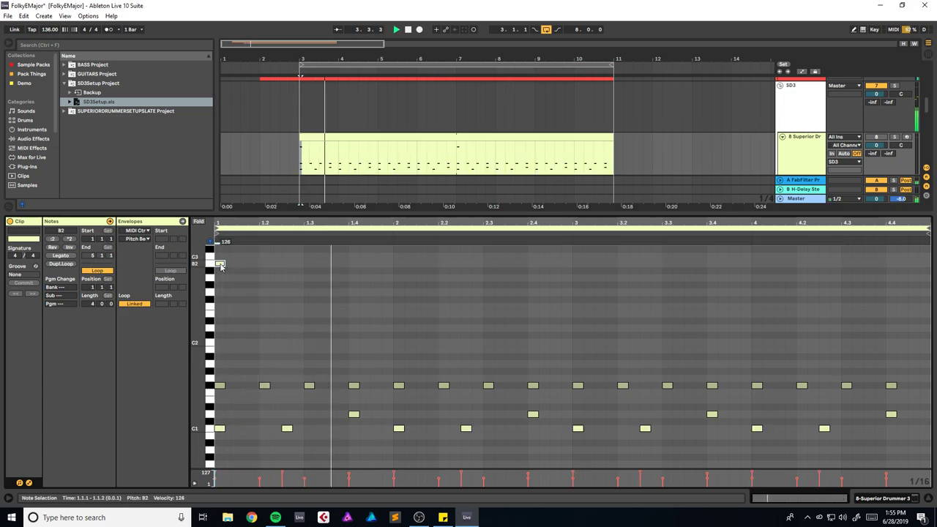
{"action": "left_click_drag", "start_coordinate": [220, 267], "coordinate": [580, 267]}
{"action": "key", "text": "space"}
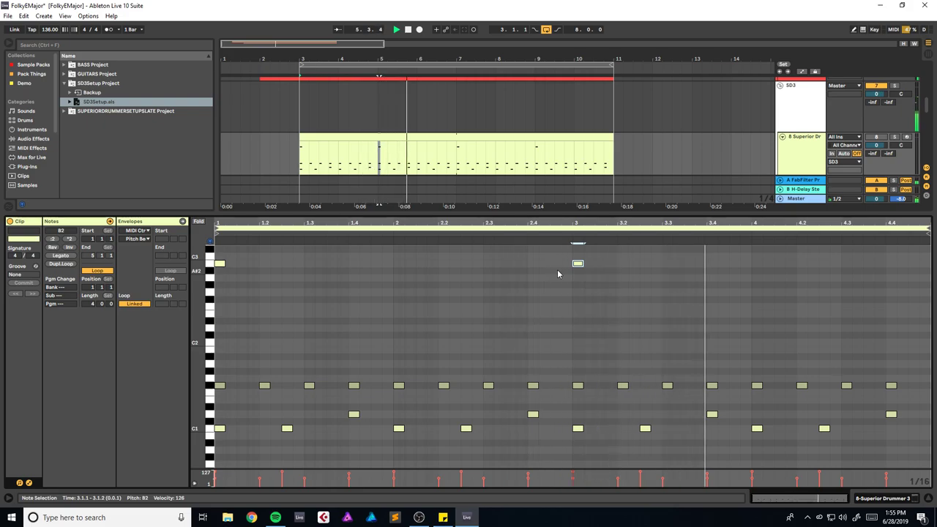
{"action": "key", "text": "ctrl+s"}
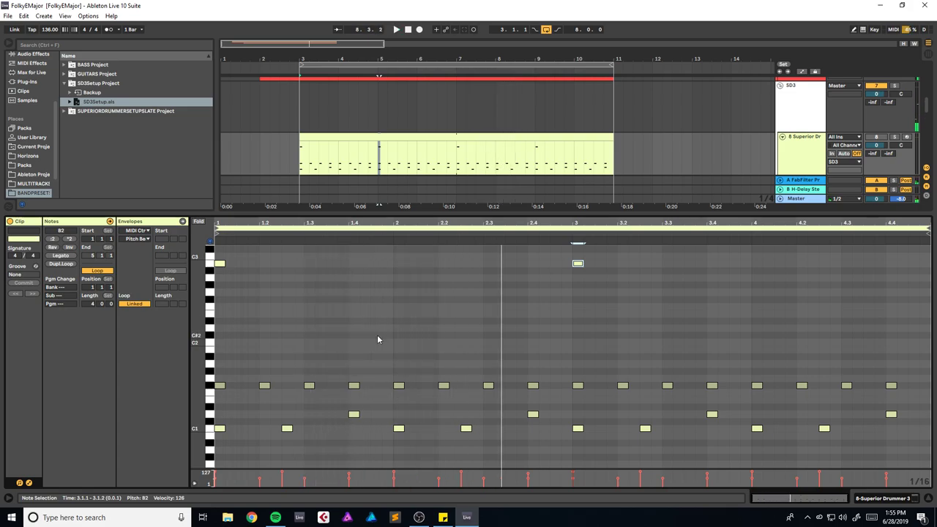
Step: Add F1 tom notes at 1.3.3 and 1.4.3 in the drum clip and play them back
{"action": "double_click", "coordinate": [330, 342]}
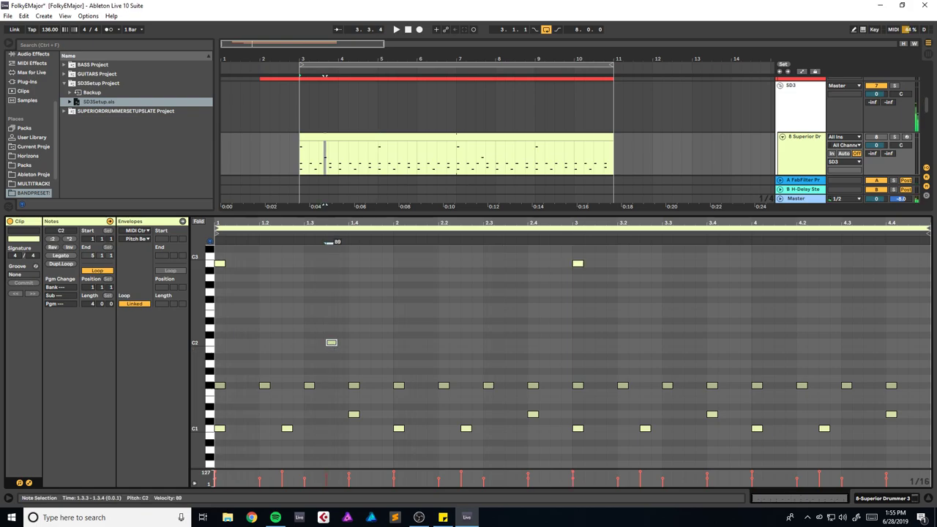
{"action": "left_click_drag", "start_coordinate": [333, 347], "coordinate": [338, 359]}
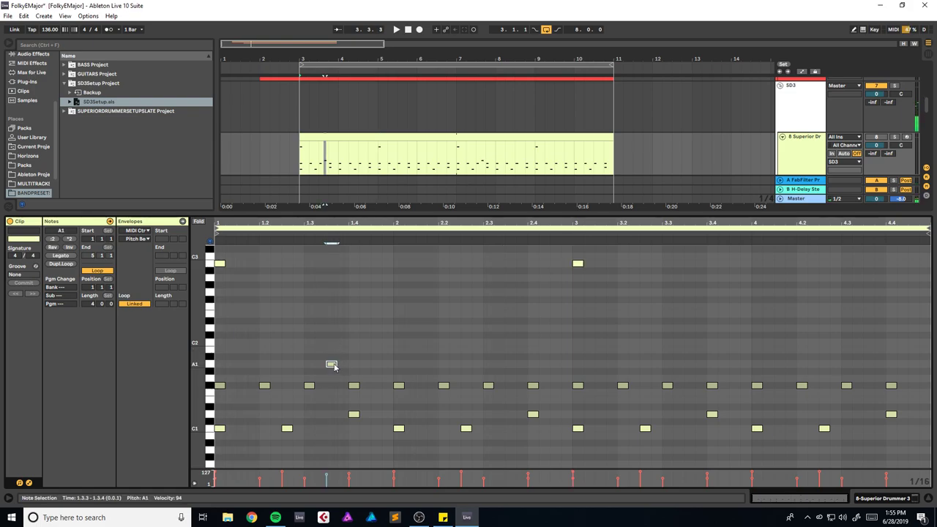
{"action": "left_click_drag", "start_coordinate": [331, 393], "coordinate": [387, 396]}
{"action": "key", "text": "space"}
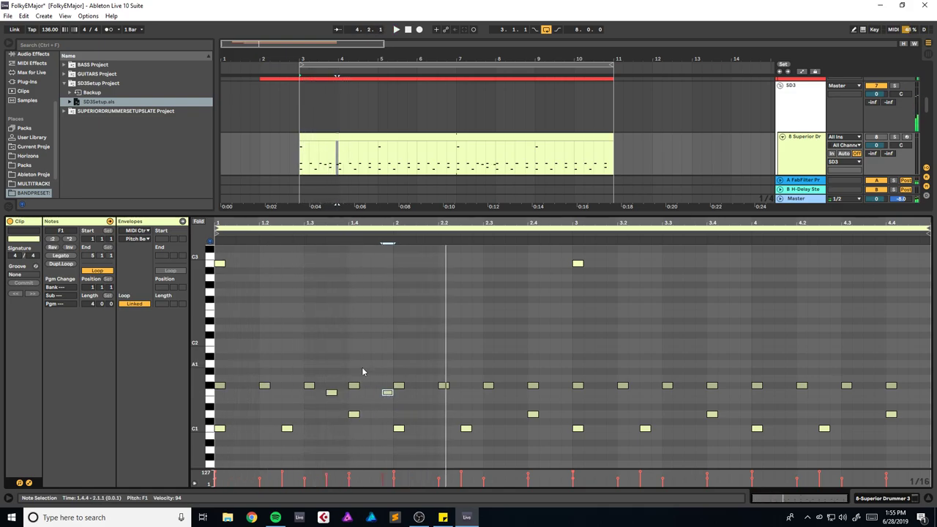
{"action": "key", "text": "Left"}
{"action": "key", "text": "space"}
{"action": "key", "text": "space"}
Step: Move both tom notes up to G1 and play the loop
{"action": "left_click", "coordinate": [333, 394], "text": "shift"}
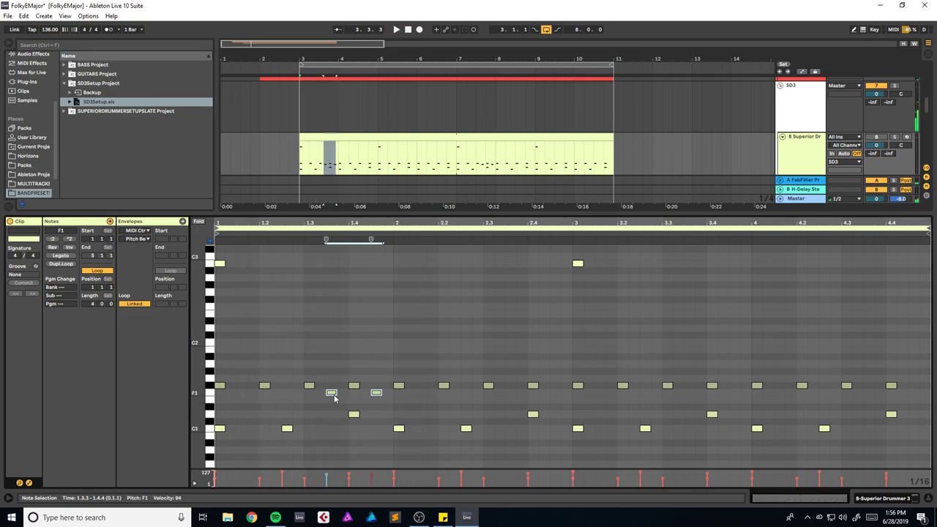
{"action": "key", "text": "space"}
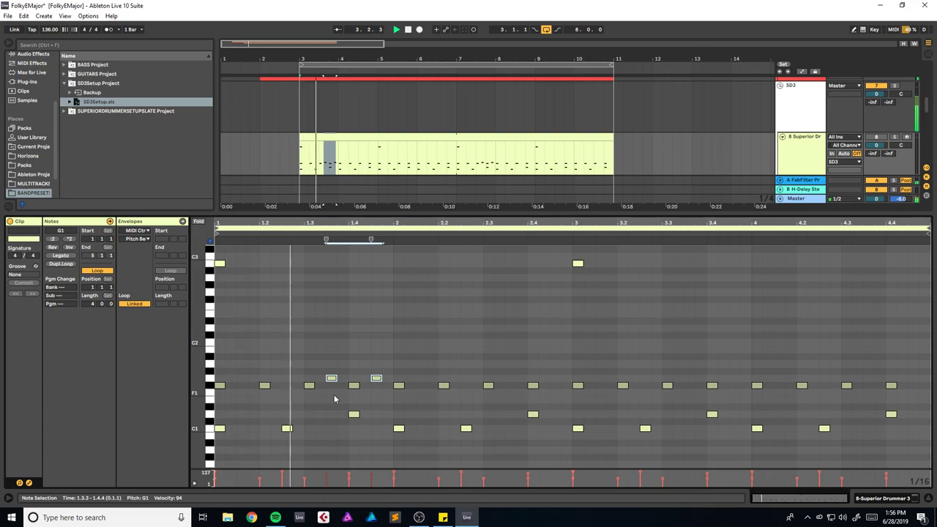
{"action": "key", "text": "space"}
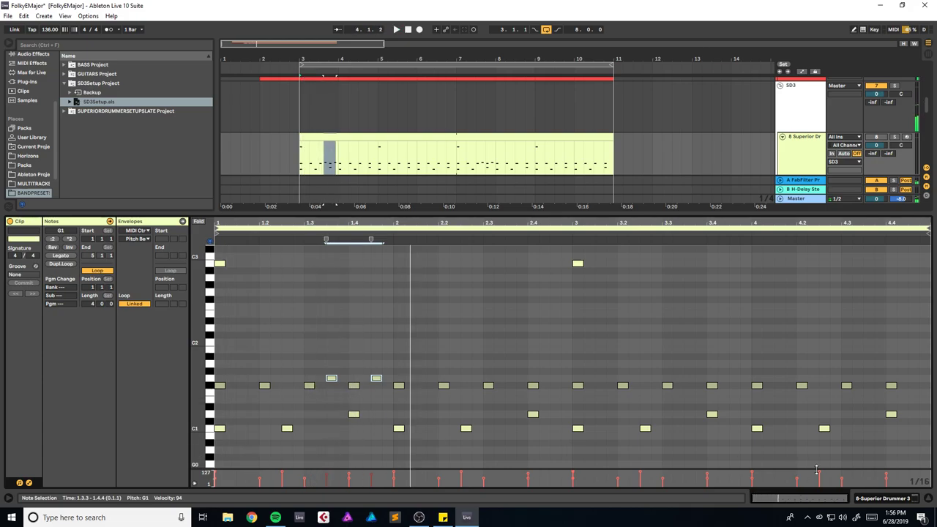
Step: Reopen Superior Drummer, audition the toms, and change Floortom 1 to the 18x16" Gretsch Round Badge
{"action": "left_click", "coordinate": [884, 498]}
{"action": "left_click", "coordinate": [801, 147]}
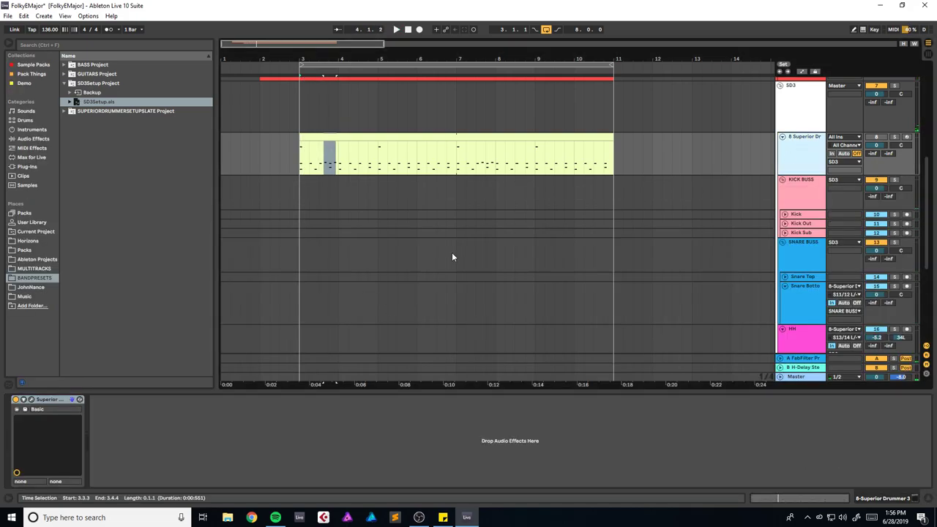
{"action": "left_click", "coordinate": [31, 399]}
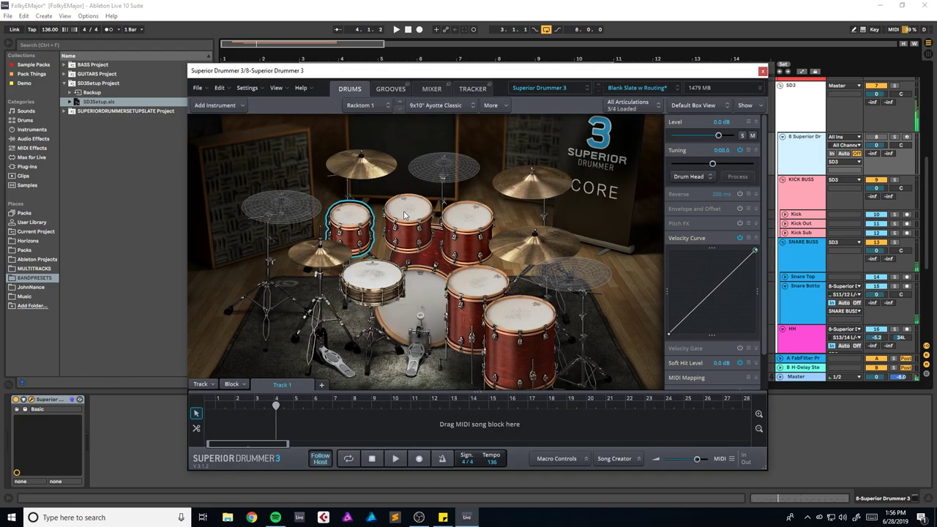
{"action": "left_click", "coordinate": [477, 287]}
{"action": "left_click", "coordinate": [470, 219]}
{"action": "left_click", "coordinate": [477, 280]}
{"action": "left_click", "coordinate": [476, 280]}
{"action": "right_click", "coordinate": [476, 279]}
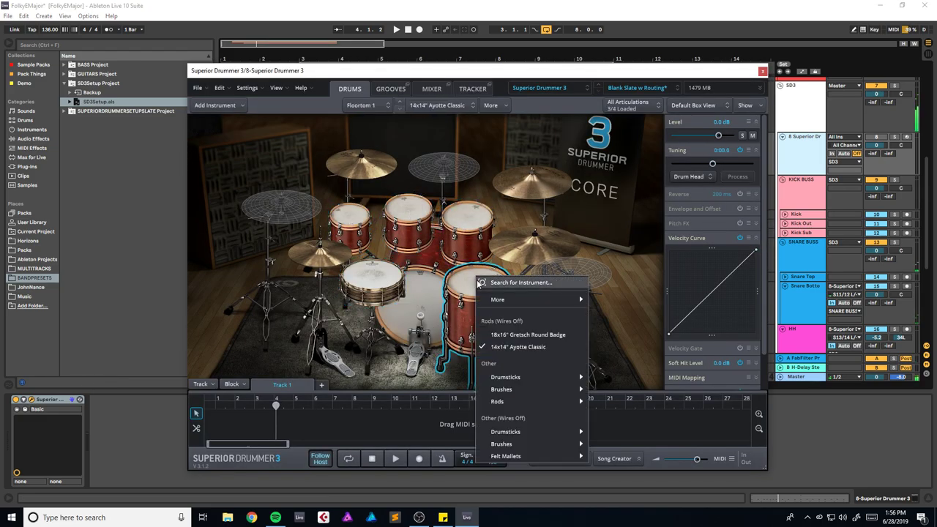
{"action": "left_click", "coordinate": [516, 335]}
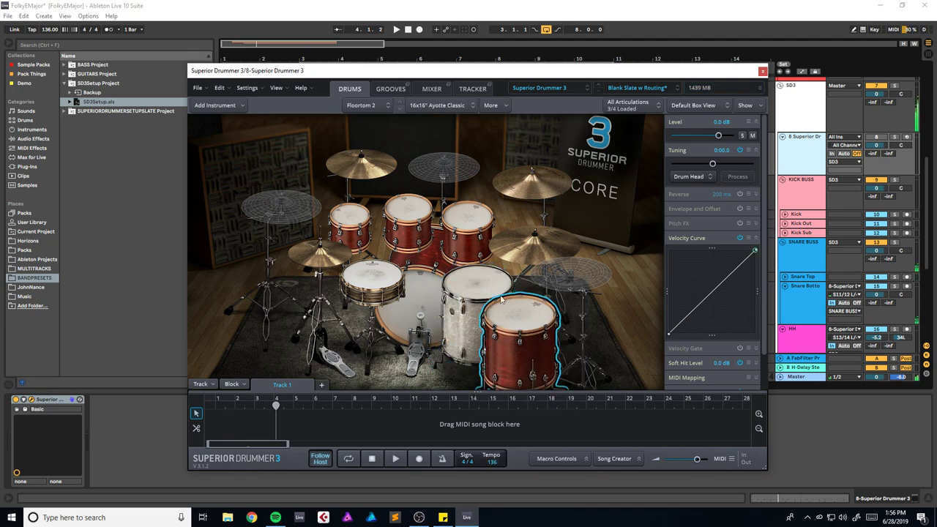
Step: Audition the remaining rack and floor toms and check which replacement drums each one offers
{"action": "left_click", "coordinate": [464, 222]}
{"action": "left_click", "coordinate": [486, 285]}
{"action": "left_click", "coordinate": [518, 318]}
{"action": "right_click", "coordinate": [519, 318]}
{"action": "left_click", "coordinate": [482, 317]}
{"action": "left_click", "coordinate": [408, 216]}
{"action": "right_click", "coordinate": [467, 221]}
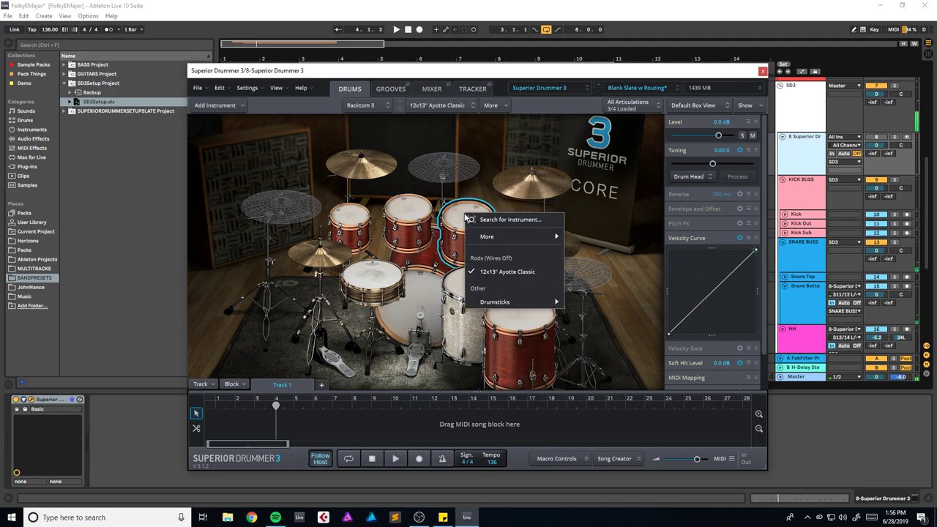
{"action": "right_click", "coordinate": [426, 213]}
Step: Change Racktom 1 to the 9x13" Gretsch Round Badge, audition it against the floor toms, and close Superior Drummer
{"action": "right_click", "coordinate": [359, 214]}
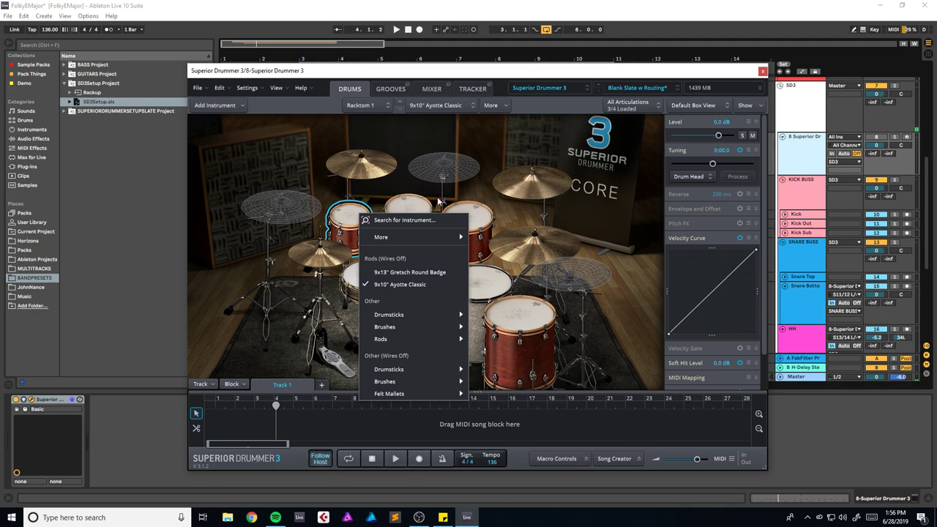
{"action": "left_click", "coordinate": [436, 275]}
{"action": "left_click", "coordinate": [350, 214]}
{"action": "left_click", "coordinate": [478, 270]}
{"action": "left_click", "coordinate": [514, 326]}
{"action": "left_click", "coordinate": [474, 289]}
{"action": "left_click", "coordinate": [763, 70]}
Step: Reopen the drum clip, play it, and set the velocity of both G1 tom notes to 107
{"action": "left_click", "coordinate": [388, 137]}
{"action": "double_click", "coordinate": [388, 137]}
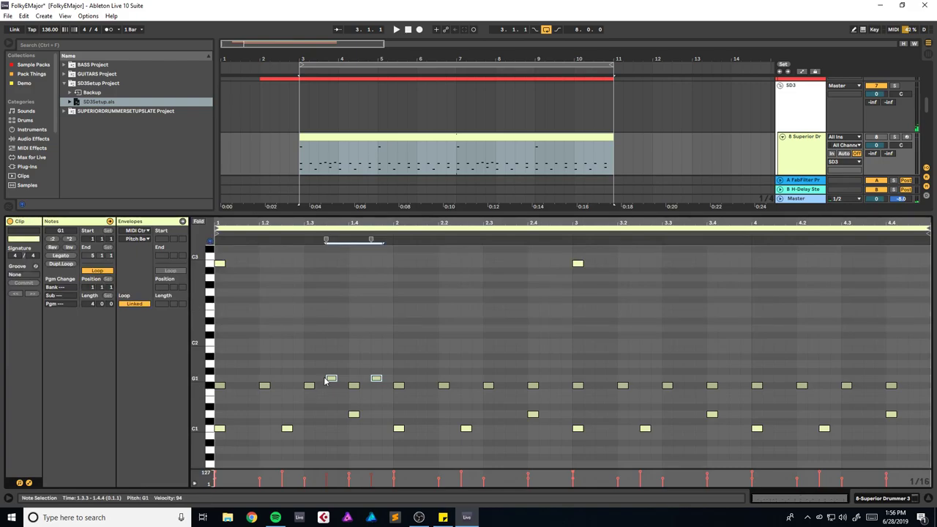
{"action": "key", "text": "space"}
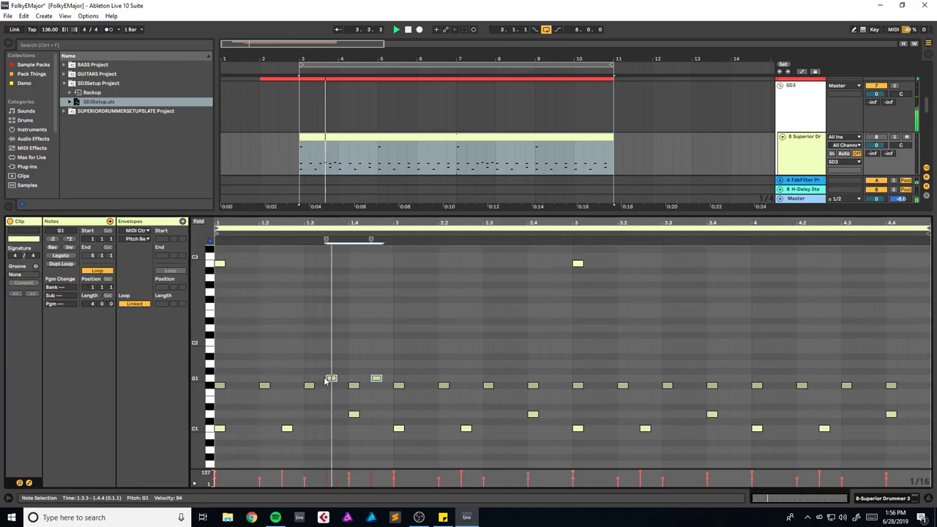
{"action": "left_click_drag", "start_coordinate": [331, 377], "coordinate": [335, 328]}
{"action": "key", "text": "space"}
{"action": "key", "text": "space"}
{"action": "left_click_drag", "start_coordinate": [332, 378], "coordinate": [332, 393]}
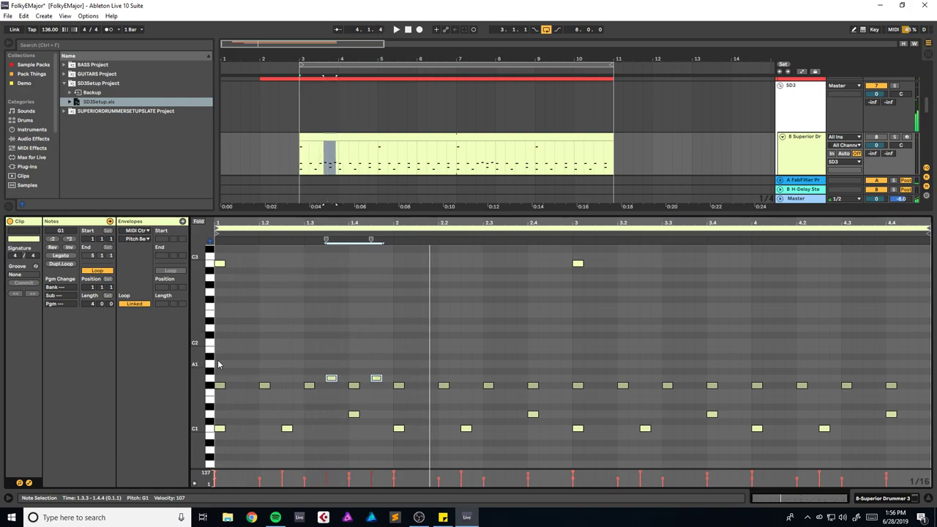
Step: Solo the SD3 group and play the drum loop on its own
{"action": "left_click", "coordinate": [220, 363]}
{"action": "left_click", "coordinate": [894, 86]}
{"action": "key", "text": "space"}
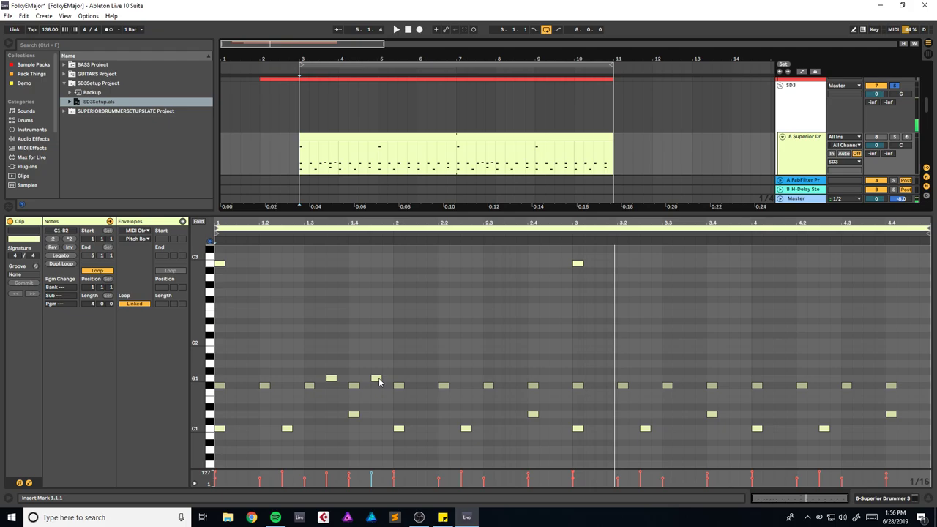
Step: Deactivate the D1 snare notes at 2.4.1 and 4.4.1 and play the loop without them
{"action": "left_click", "coordinate": [533, 414]}
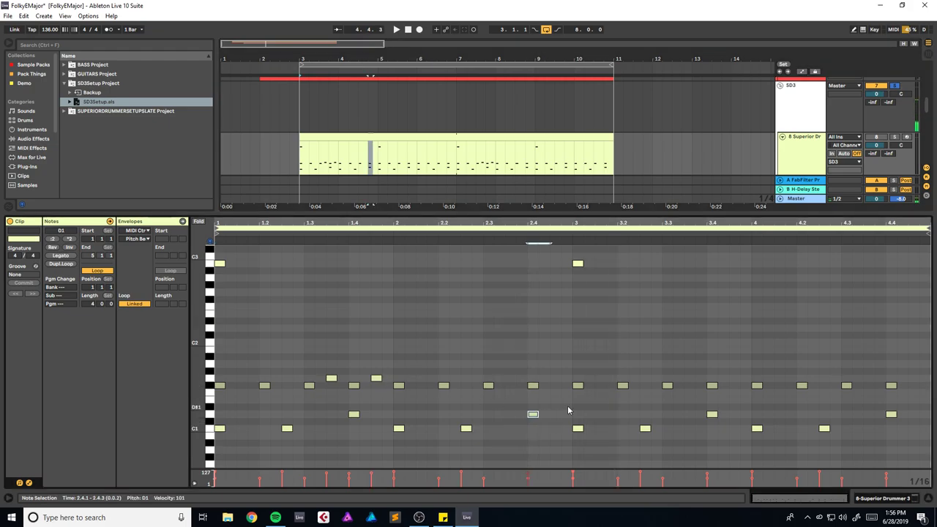
{"action": "left_click", "coordinate": [891, 414]}
{"action": "key", "text": "space"}
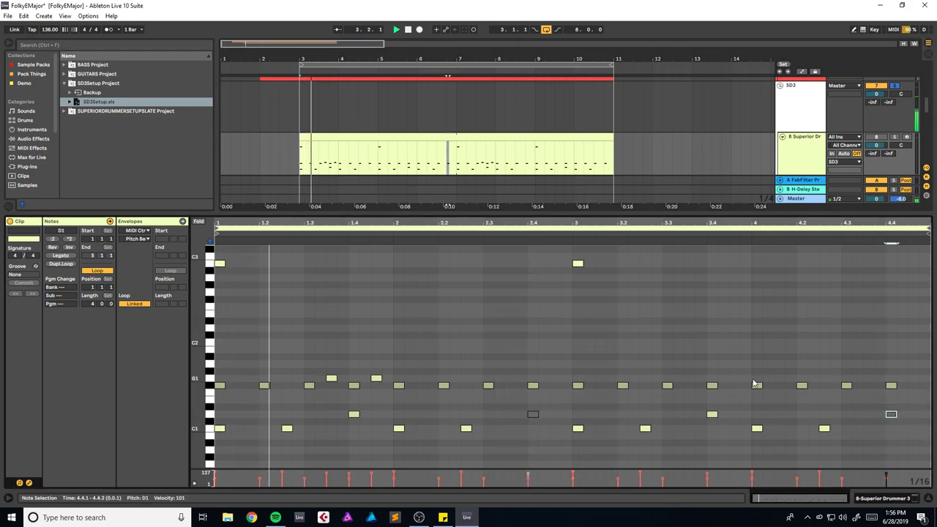
{"action": "left_click", "coordinate": [699, 145]}
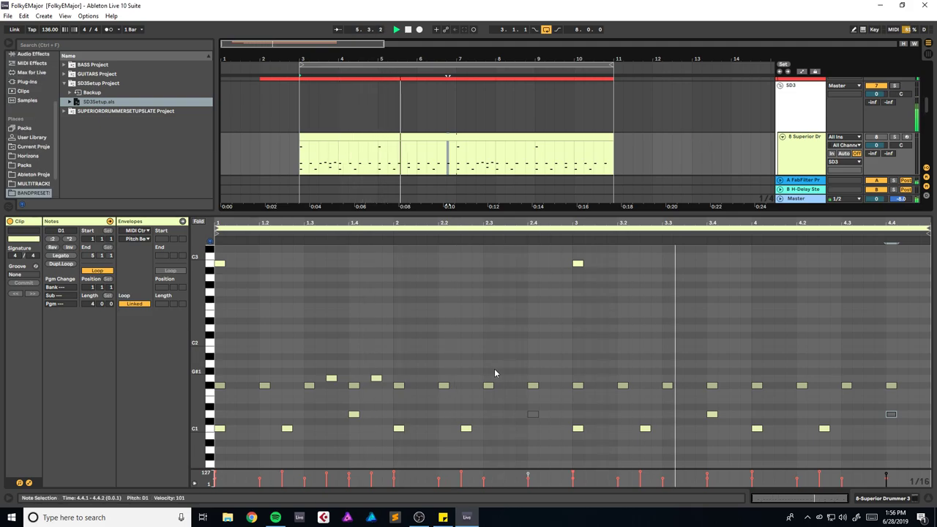
Step: Reactivate the D1 snare notes at 2.4.1 and 4.4.1 and play the loop again
{"action": "key", "text": "super+x"}
{"action": "left_click", "coordinate": [508, 334]}
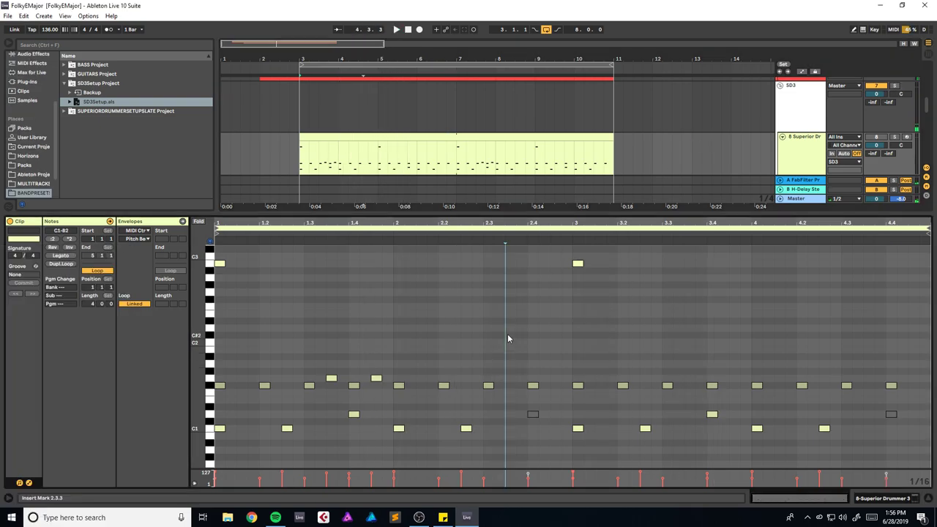
{"action": "key", "text": "space"}
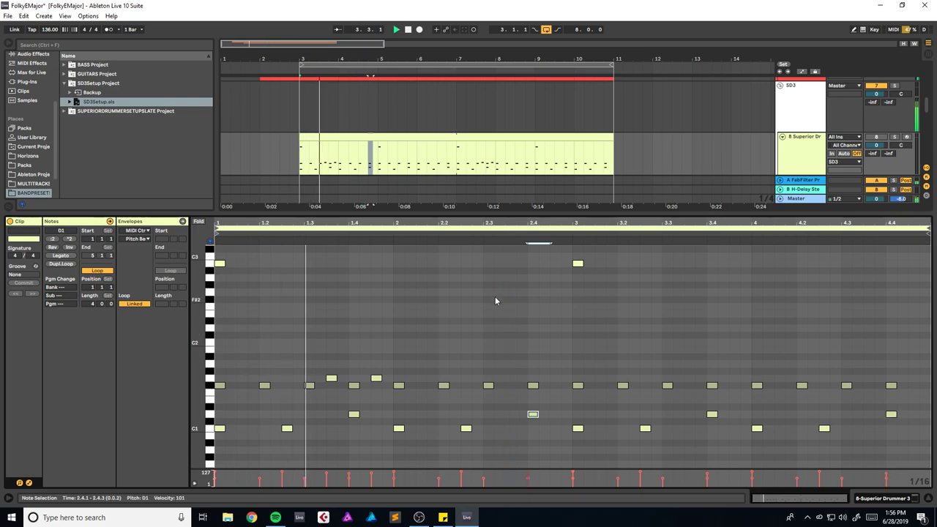
Step: Set the Glock track's volume to -15.4 dB while the full loop plays
{"action": "key", "text": "alt+Tab"}
{"action": "key", "text": "alt+Tab"}
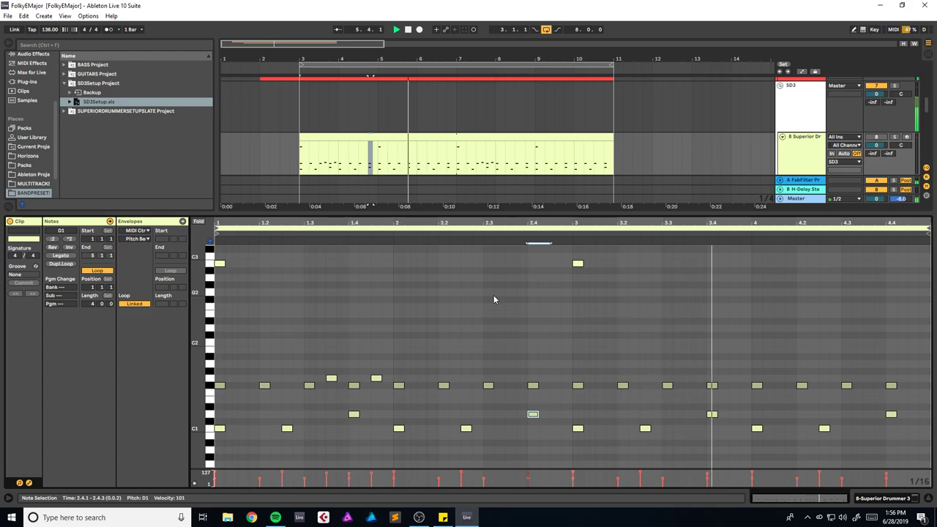
{"action": "scroll", "coordinate": [663, 122], "scroll_direction": "up", "scroll_amount": 10}
{"action": "left_click_drag", "start_coordinate": [876, 89], "coordinate": [876, 99]}
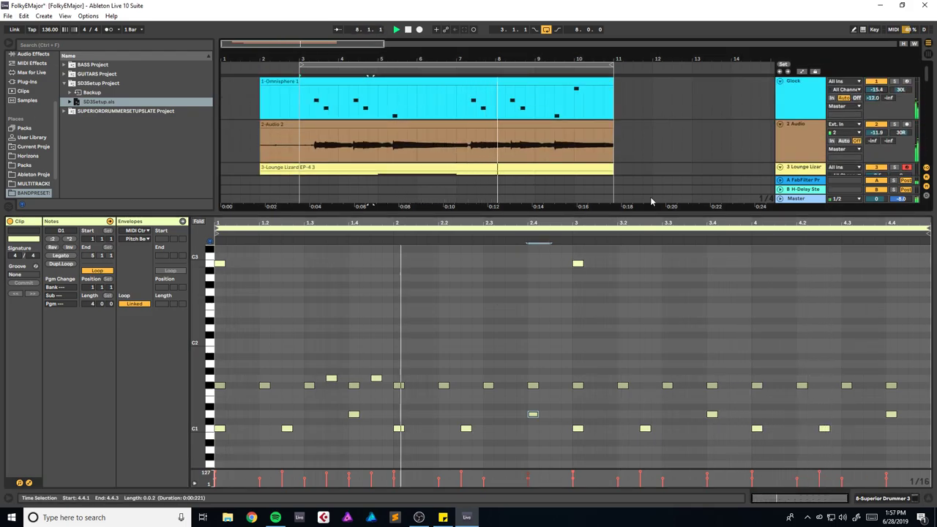
Step: Set the volume of both audio tracks in the AG group to -11.5 dB while the loop plays, and stop playback
{"action": "key", "text": "ctrl+alt+l"}
{"action": "scroll", "coordinate": [685, 206], "scroll_direction": "down", "scroll_amount": 2}
{"action": "left_click", "coordinate": [811, 200]}
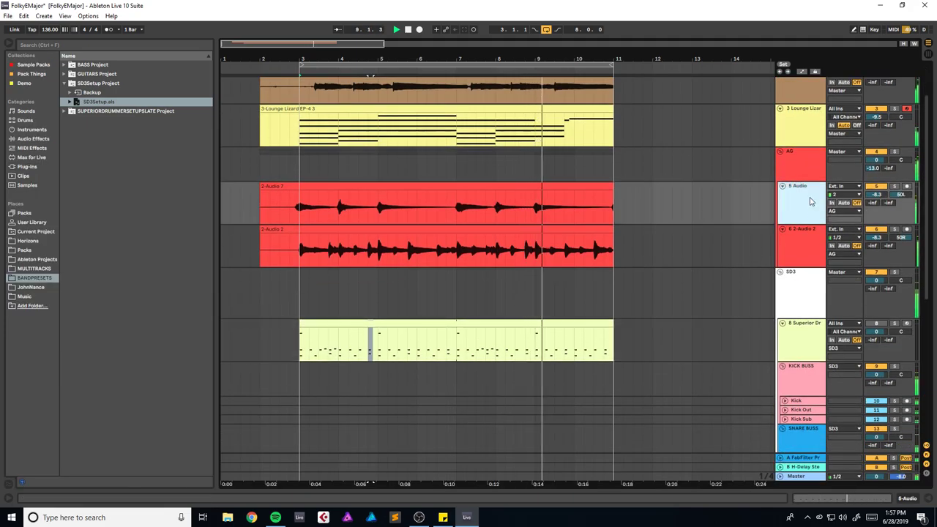
{"action": "left_click", "coordinate": [809, 242], "text": "shift"}
{"action": "left_click_drag", "start_coordinate": [880, 195], "coordinate": [880, 202]}
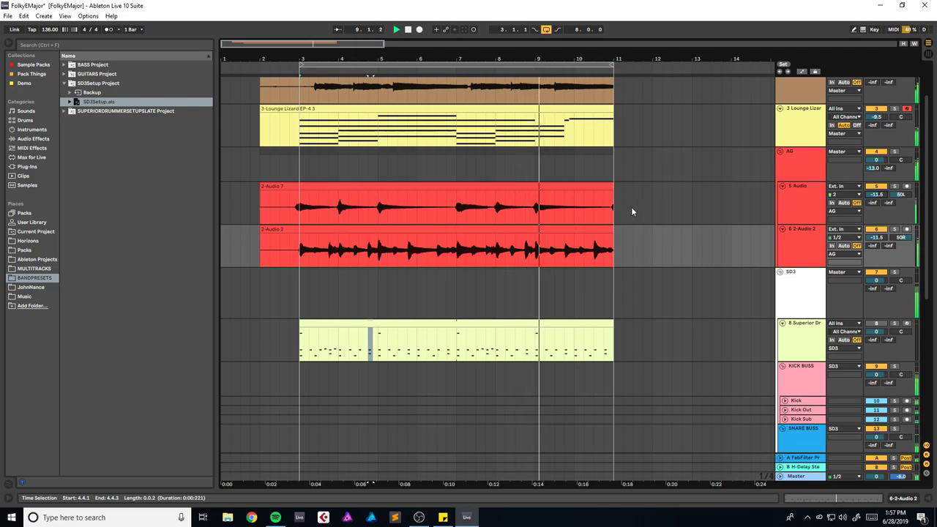
{"action": "left_click", "coordinate": [261, 289]}
{"action": "scroll", "coordinate": [272, 327], "scroll_direction": "up", "scroll_amount": 1}
{"action": "key", "text": "space"}
{"action": "scroll", "coordinate": [485, 236], "scroll_direction": "up", "scroll_amount": 1}
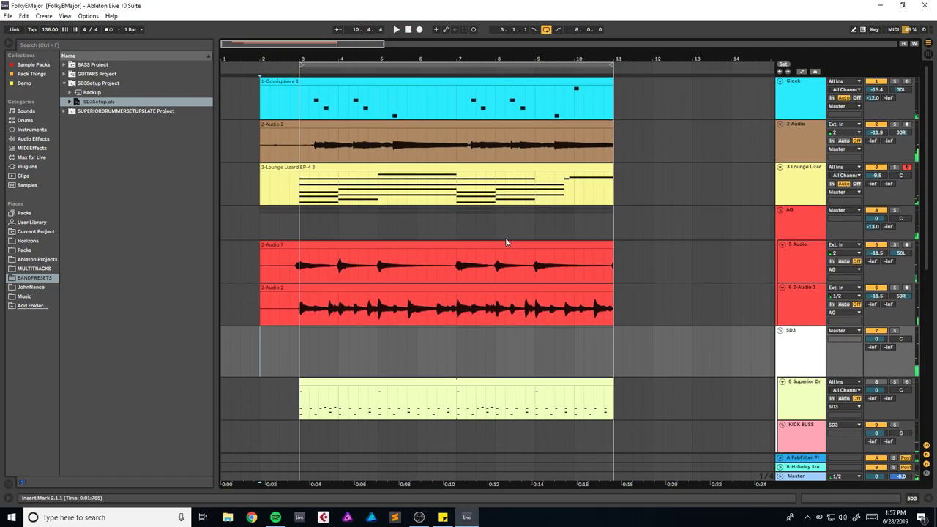
Step: Disarm the Lounge Lizard track and open its clip's notes with the envelopes hidden
{"action": "left_click", "coordinate": [538, 197]}
{"action": "key", "text": "space"}
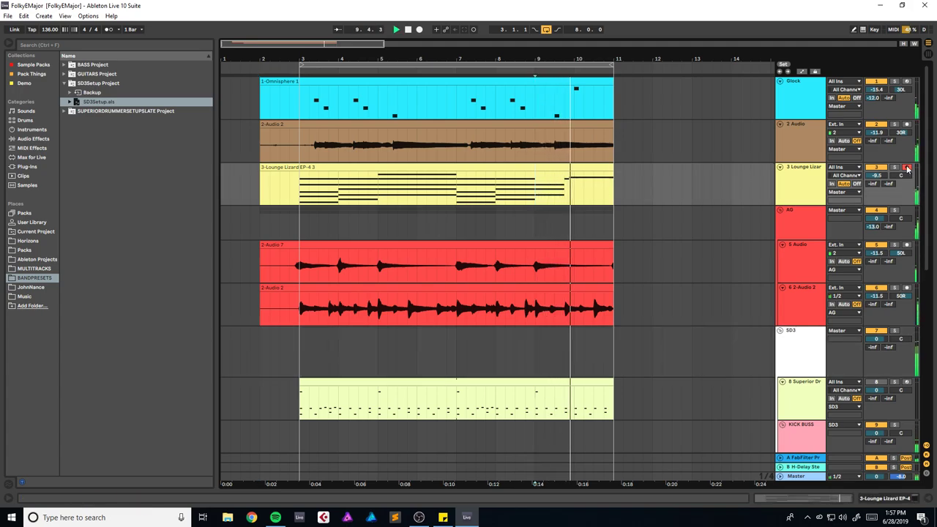
{"action": "double_click", "coordinate": [557, 175]}
{"action": "key", "text": "space"}
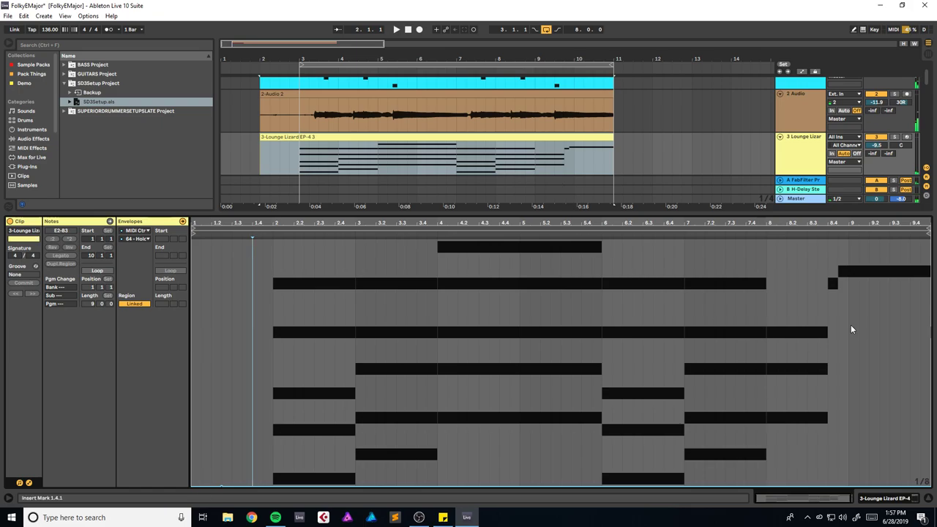
{"action": "left_click", "coordinate": [29, 483]}
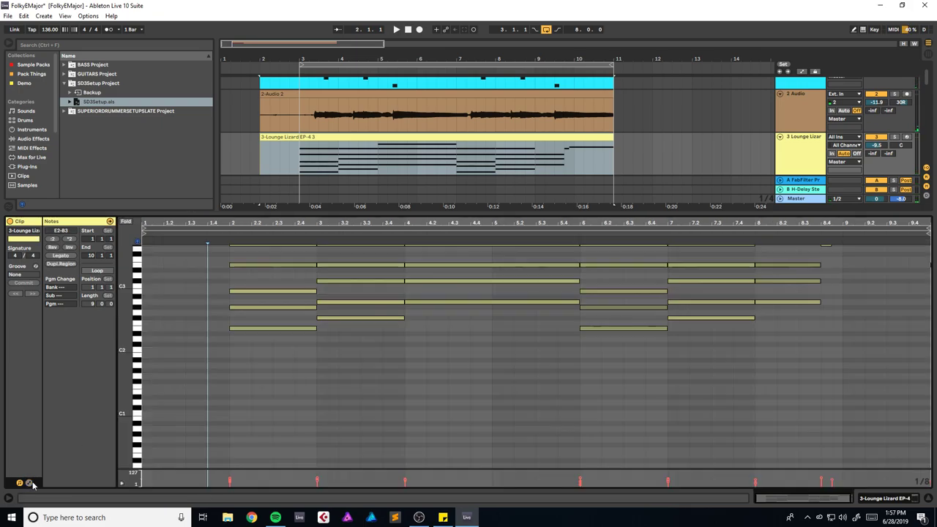
Step: Lengthen the A2, C#3 and E3 chord notes at 8.1.1 to the clip's end, play from there and save the set
{"action": "left_click", "coordinate": [812, 363]}
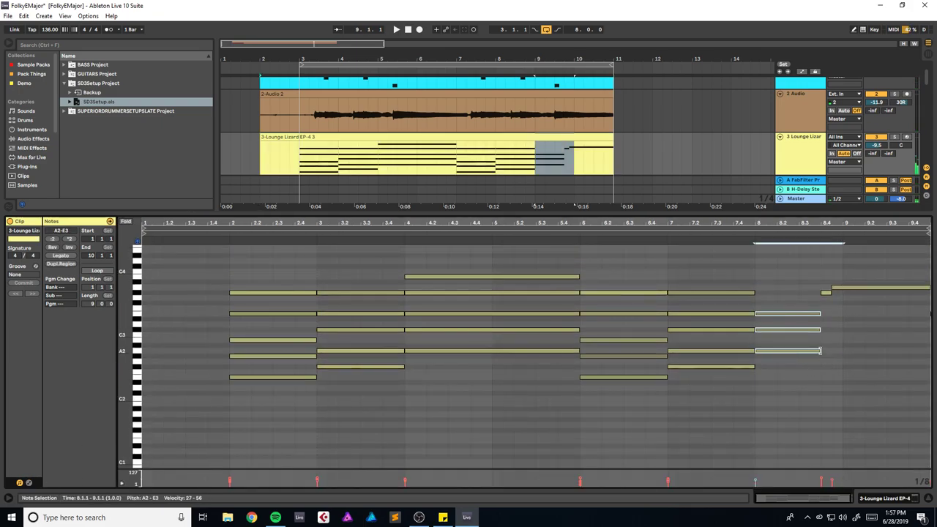
{"action": "left_click_drag", "start_coordinate": [820, 350], "coordinate": [930, 351]}
{"action": "left_click", "coordinate": [756, 272]}
{"action": "key", "text": "space"}
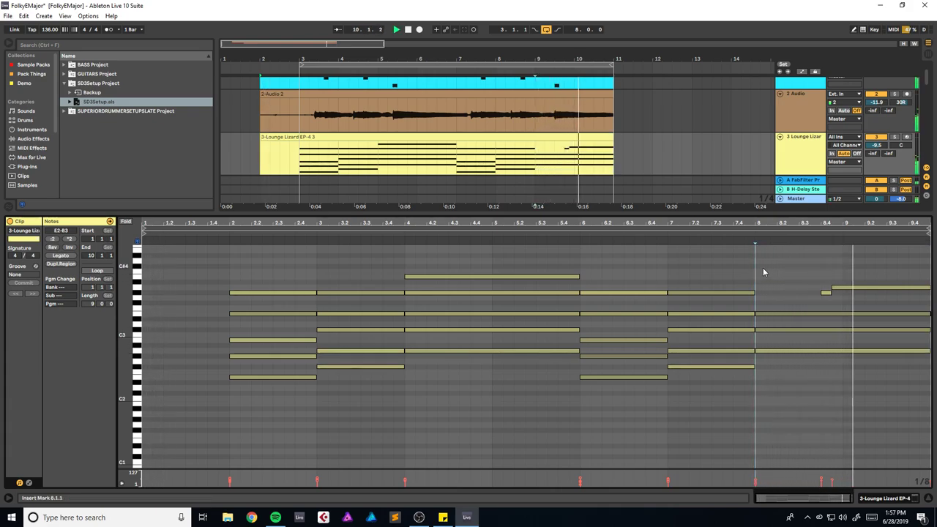
{"action": "key", "text": "ctrl+s"}
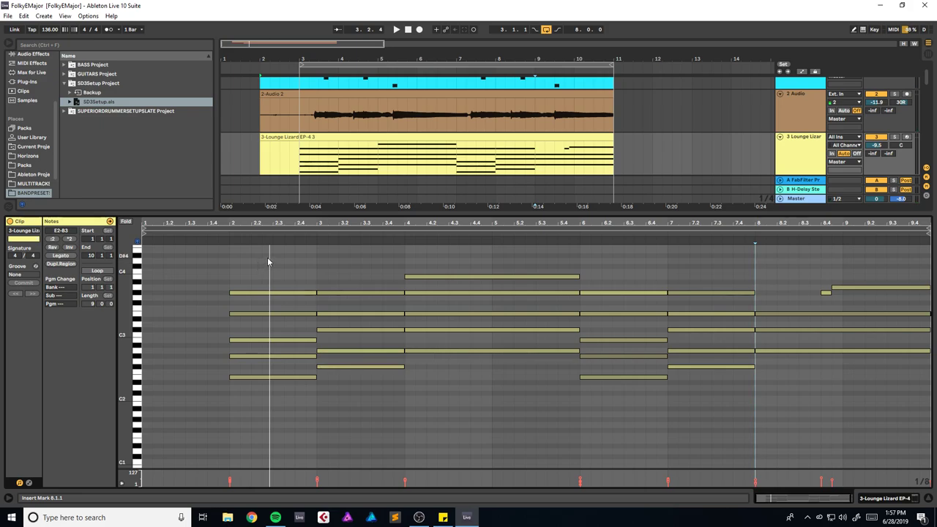
Step: Examine the Lounge Lizard chords at 2.1.1 and 3.1.1, auditioning the second chord's notes one by one from F#2 up to G#3
{"action": "left_click_drag", "start_coordinate": [268, 260], "coordinate": [289, 463]}
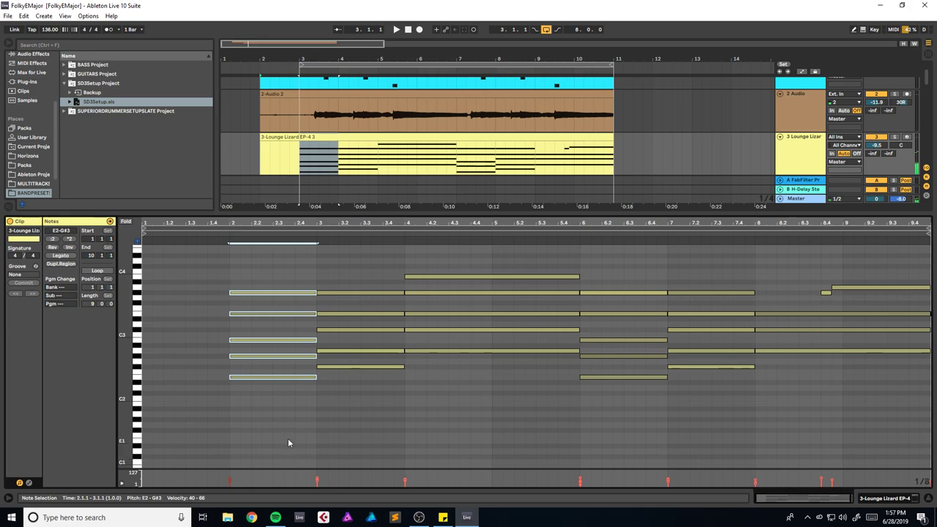
{"action": "left_click_drag", "start_coordinate": [373, 402], "coordinate": [354, 265]}
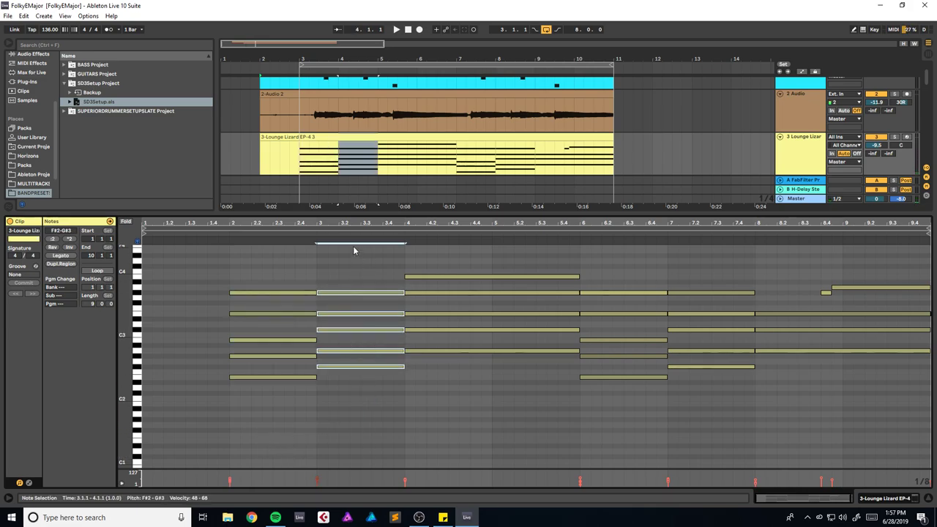
{"action": "left_click", "coordinate": [343, 368]}
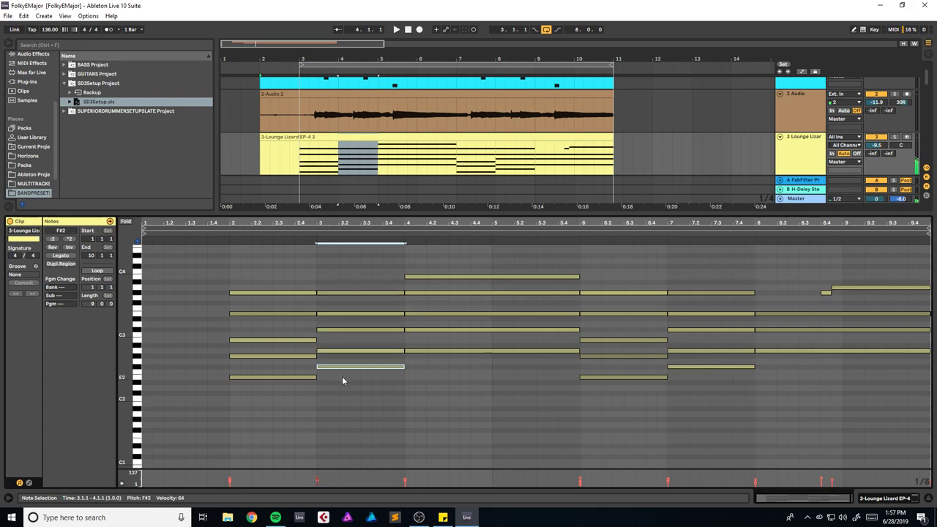
{"action": "left_click", "coordinate": [346, 351]}
{"action": "left_click", "coordinate": [345, 330]}
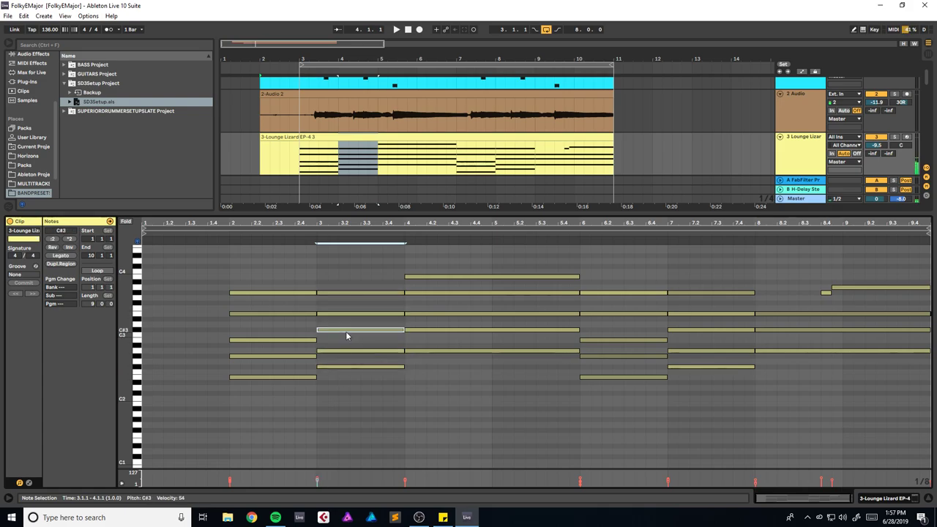
{"action": "left_click", "coordinate": [346, 313]}
{"action": "left_click", "coordinate": [355, 294]}
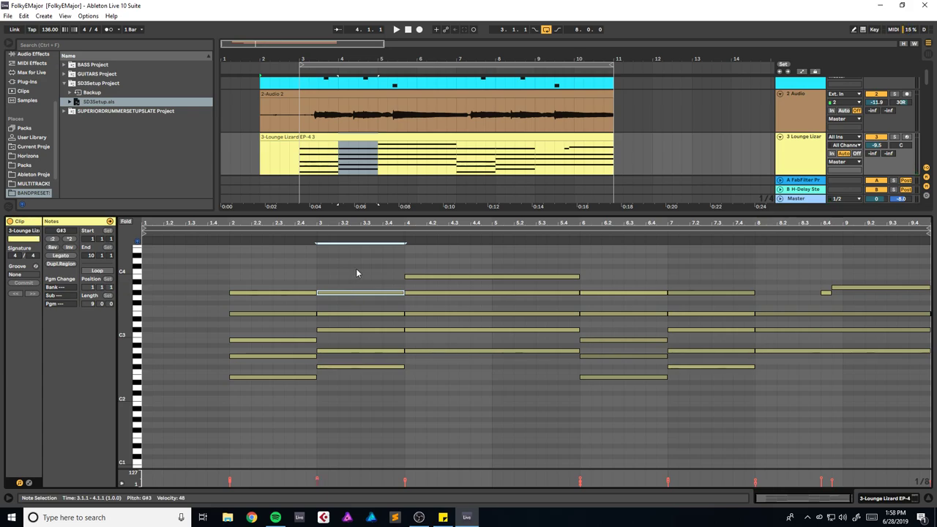
Step: Examine the Lounge Lizard chord notes at 4.1.1 up to B3 and the final chord starting at 8.1.1
{"action": "left_click_drag", "start_coordinate": [429, 256], "coordinate": [448, 383]}
{"action": "left_click", "coordinate": [447, 380]}
{"action": "left_click", "coordinate": [440, 352]}
{"action": "left_click_drag", "start_coordinate": [440, 352], "coordinate": [429, 279]}
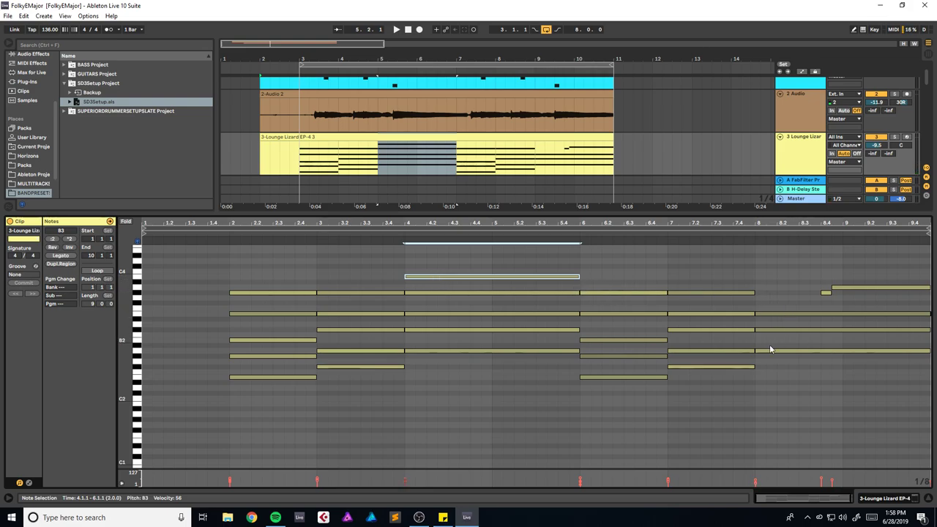
{"action": "left_click_drag", "start_coordinate": [780, 262], "coordinate": [890, 406]}
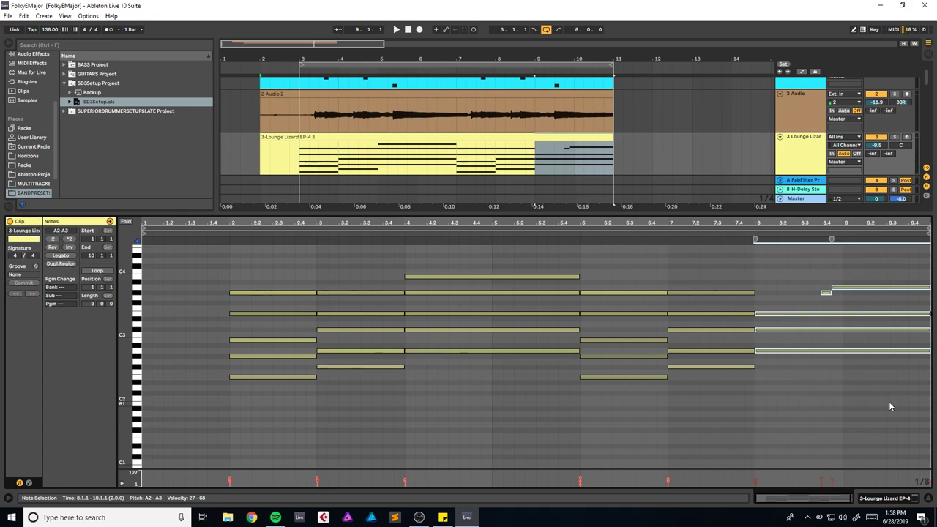
Step: Play the full loop and review all tracks in the arrangement, including the drum busses
{"action": "key", "text": "space"}
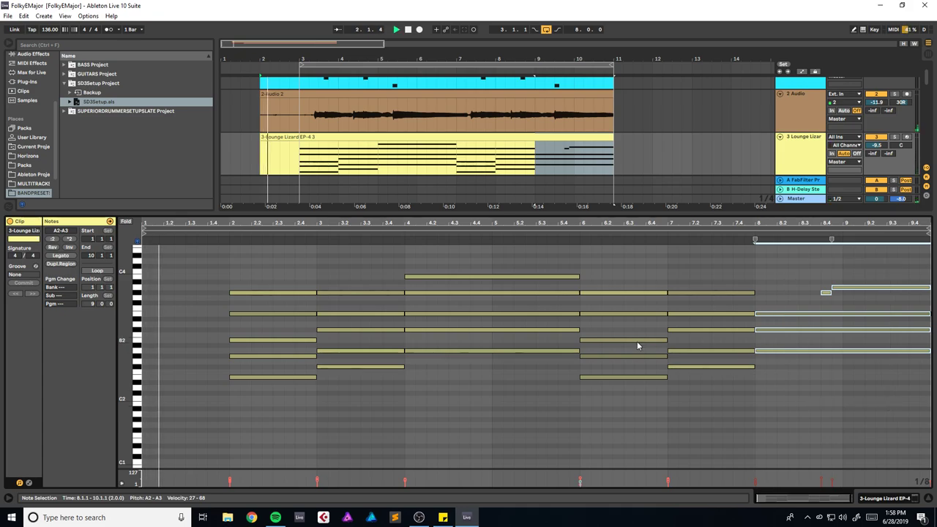
{"action": "key", "text": "ctrl+alt+l"}
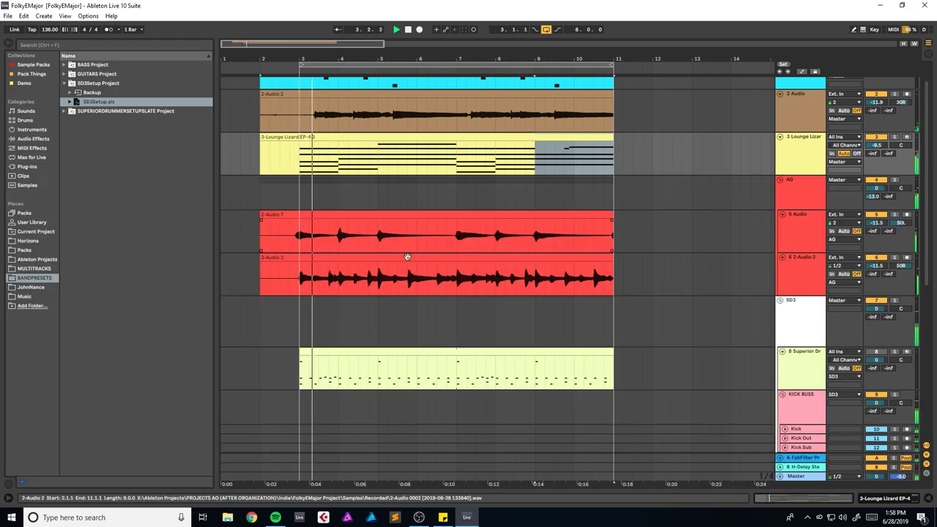
{"action": "scroll", "coordinate": [249, 288], "scroll_direction": "up", "scroll_amount": 2}
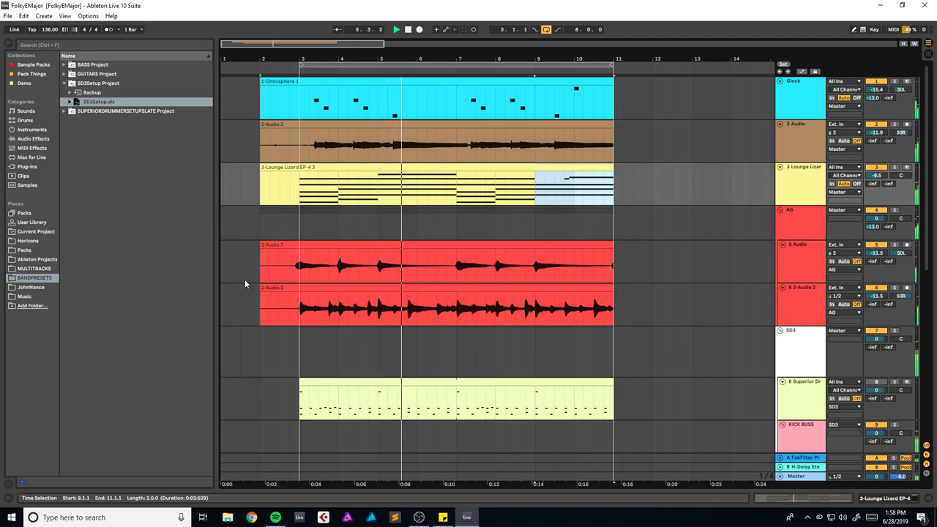
{"action": "scroll", "coordinate": [691, 364], "scroll_direction": "down", "scroll_amount": 4}
{"action": "scroll", "coordinate": [691, 362], "scroll_direction": "down", "scroll_amount": 1}
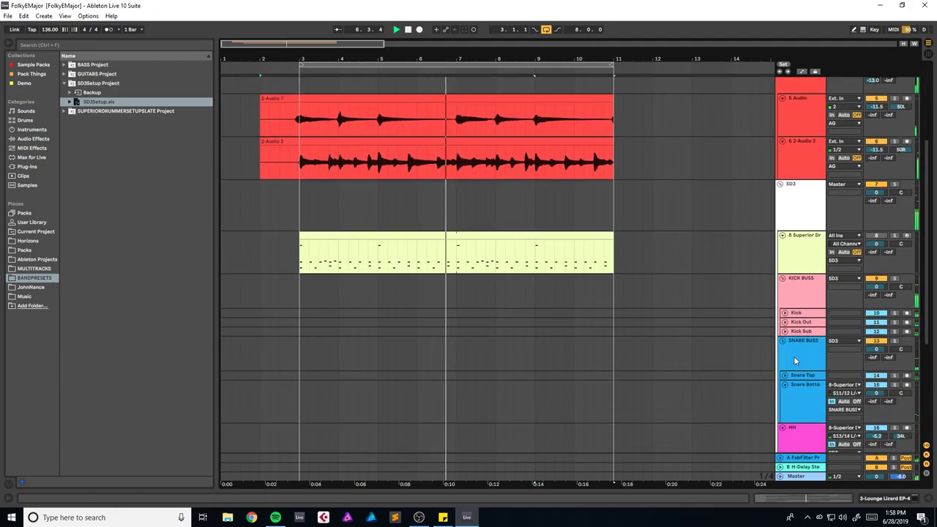
{"action": "scroll", "coordinate": [681, 352], "scroll_direction": "up", "scroll_amount": 3}
{"action": "scroll", "coordinate": [656, 363], "scroll_direction": "up", "scroll_amount": 5}
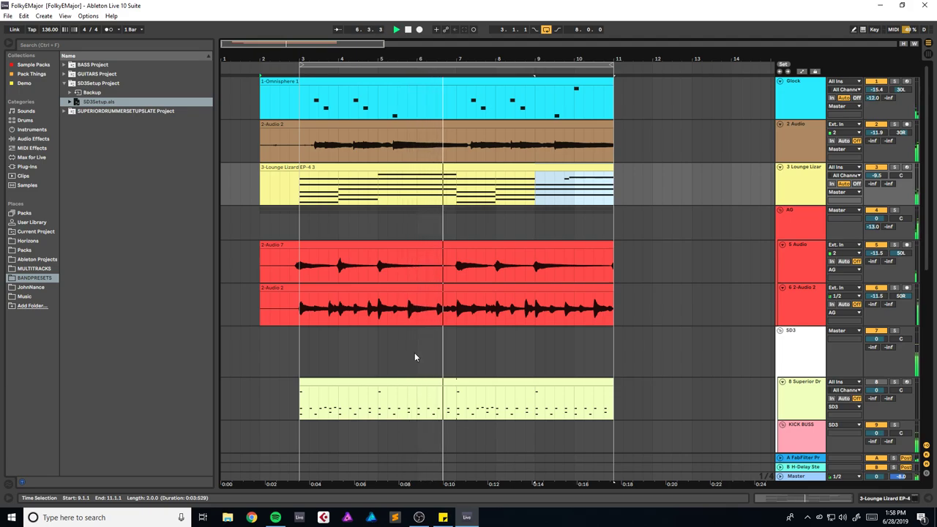
{"action": "key", "text": "space"}
{"action": "scroll", "coordinate": [631, 353], "scroll_direction": "down", "scroll_amount": 4}
{"action": "scroll", "coordinate": [631, 353], "scroll_direction": "up", "scroll_amount": 4}
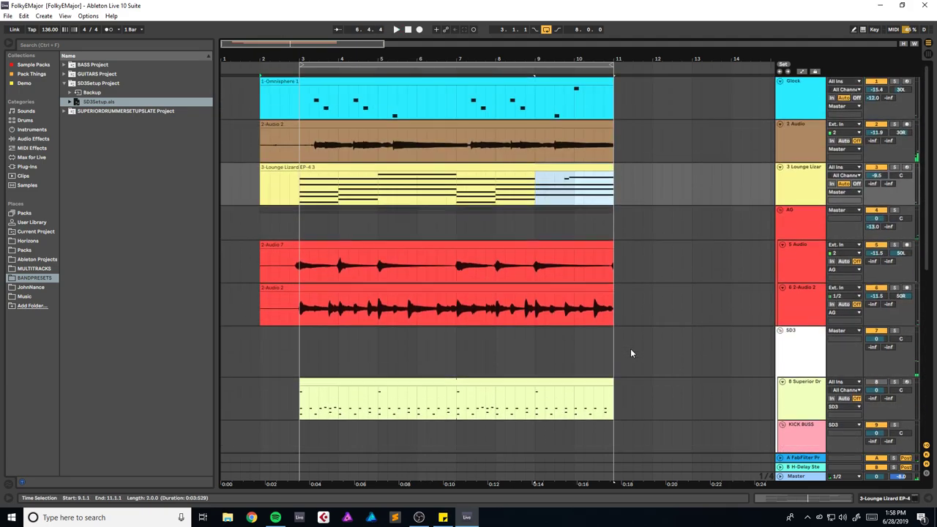
Step: Move the brown audio track below Lounge Lizard and add an audio track beneath it with input 2 and monitoring set to In
{"action": "left_click_drag", "start_coordinate": [778, 159], "coordinate": [800, 205]}
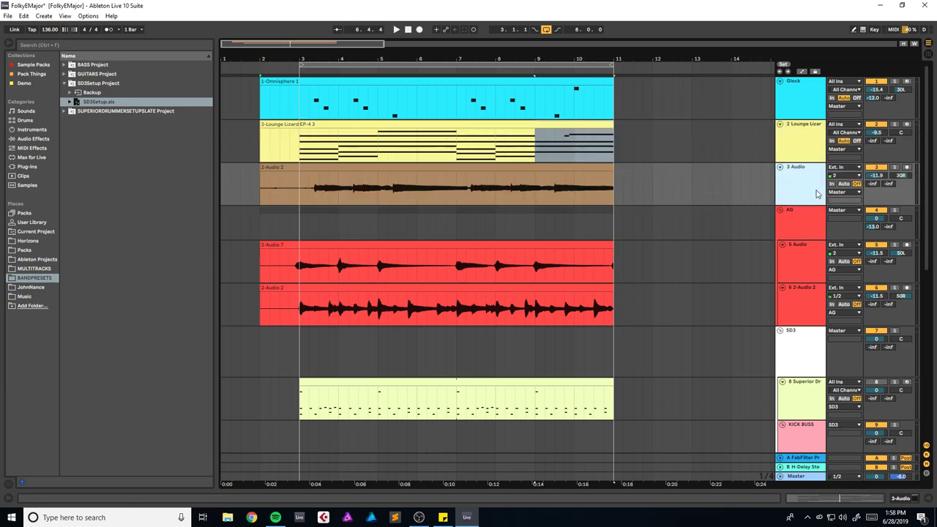
{"action": "key", "text": "ctrl+t"}
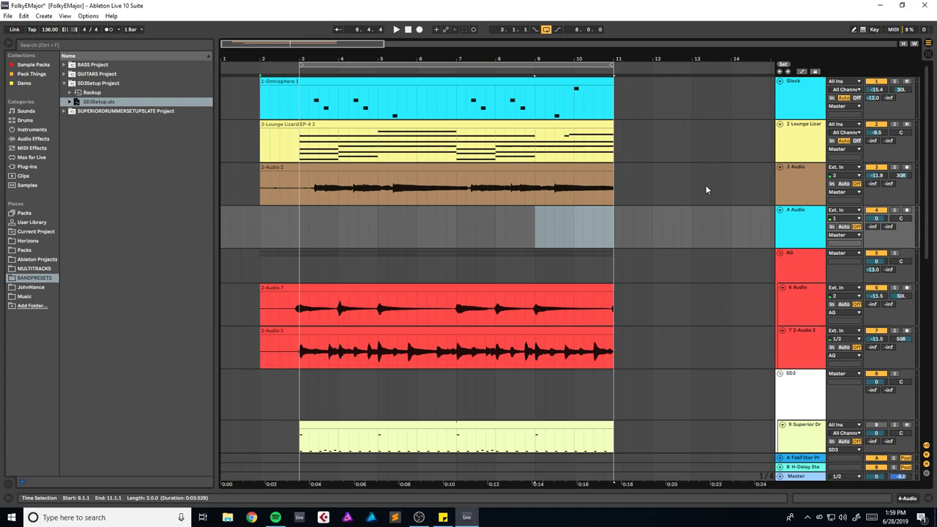
{"action": "left_click", "coordinate": [850, 218]}
Step: Play the arrangement from 2.1.1 and turn on the metronome
{"action": "left_click", "coordinate": [260, 230]}
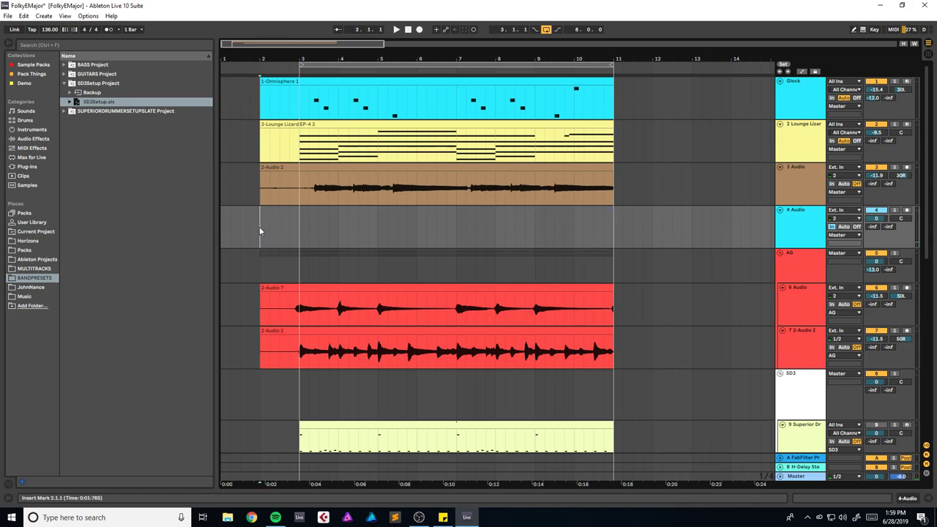
{"action": "key", "text": "space"}
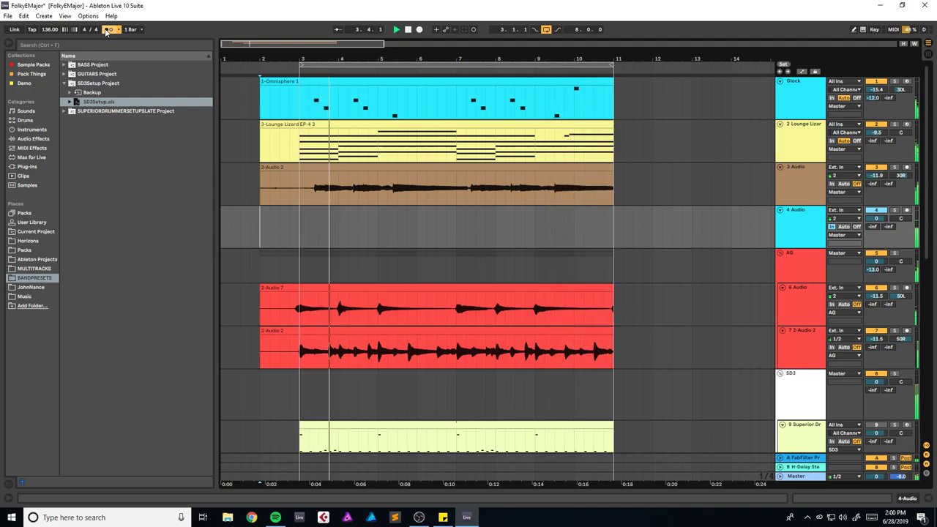
{"action": "scroll", "coordinate": [271, 199], "scroll_direction": "down", "scroll_amount": 5}
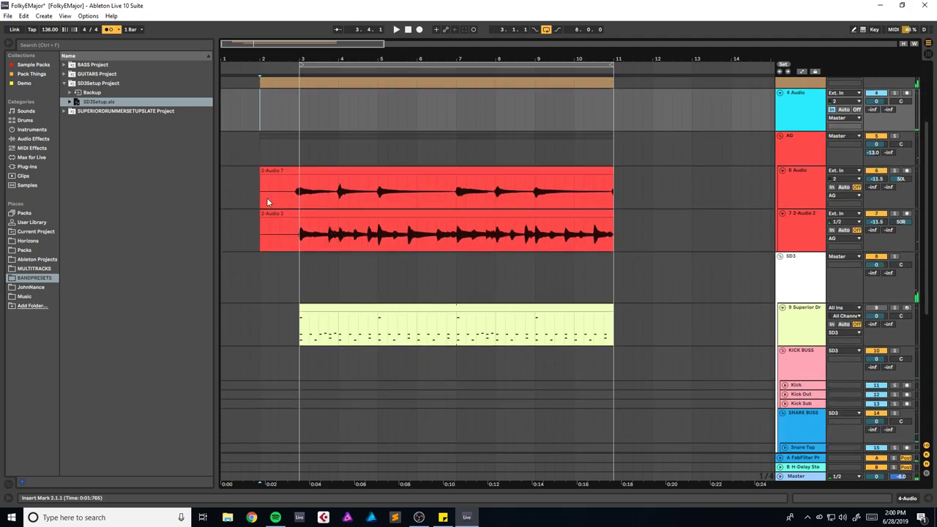
{"action": "scroll", "coordinate": [244, 214], "scroll_direction": "up", "scroll_amount": 4}
{"action": "scroll", "coordinate": [244, 216], "scroll_direction": "up", "scroll_amount": 1}
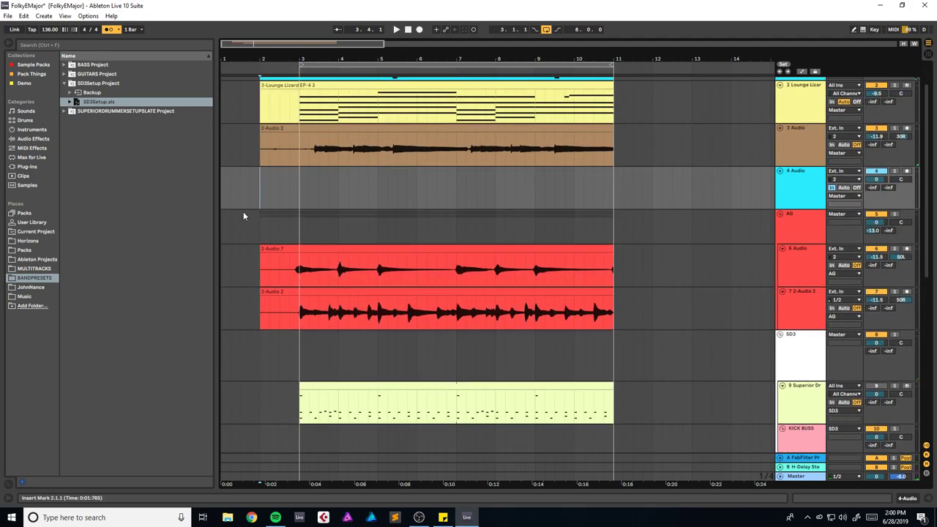
Step: Arm the 4 Audio track and record a first take from 2.1.1 through the loop
{"action": "left_click_drag", "start_coordinate": [242, 44], "coordinate": [243, 44]}
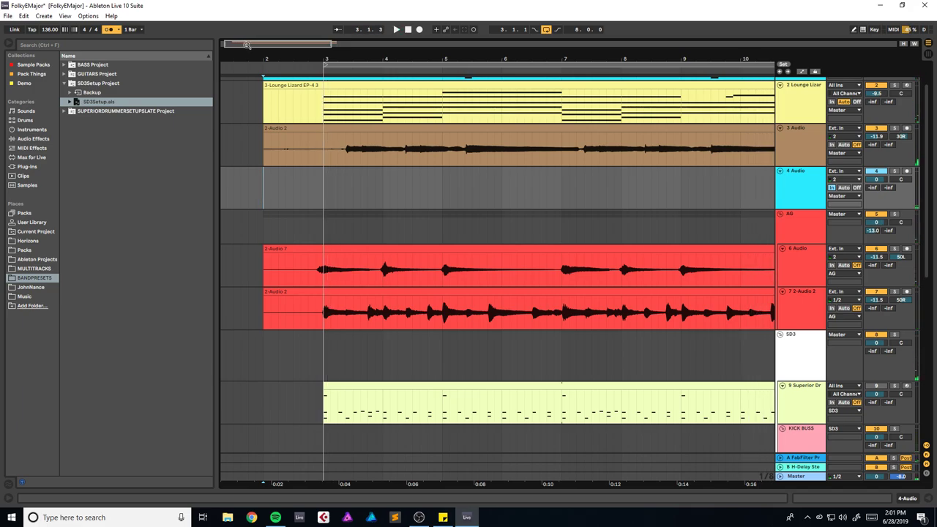
{"action": "left_click_drag", "start_coordinate": [248, 45], "coordinate": [248, 41]}
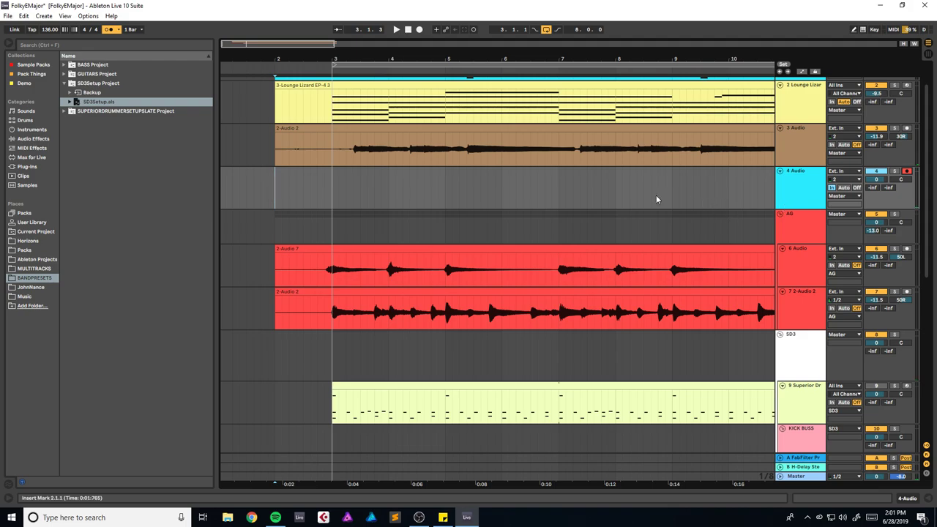
{"action": "scroll", "coordinate": [656, 195], "scroll_direction": "up", "scroll_amount": 1}
{"action": "scroll", "coordinate": [644, 190], "scroll_direction": "down", "scroll_amount": 4}
{"action": "scroll", "coordinate": [644, 192], "scroll_direction": "down", "scroll_amount": 2}
{"action": "scroll", "coordinate": [644, 192], "scroll_direction": "up", "scroll_amount": 5}
{"action": "key", "text": "F9"}
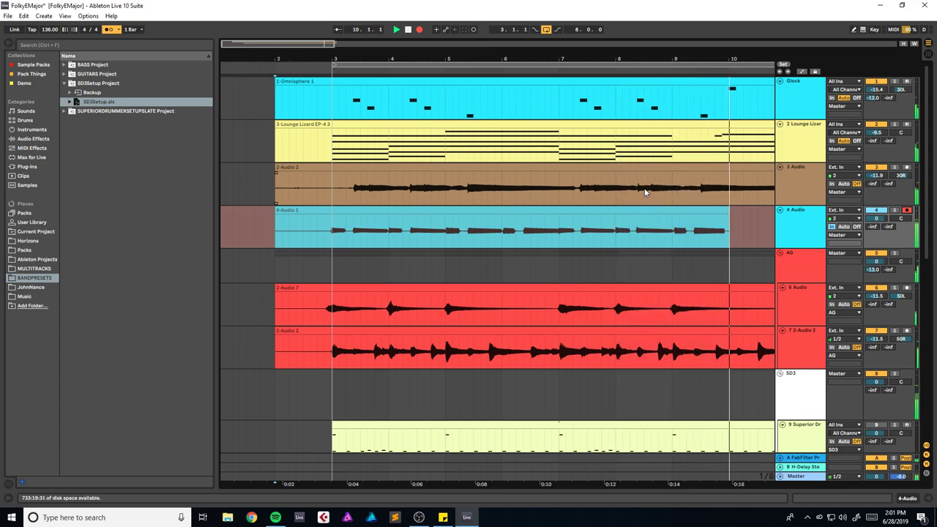
{"action": "key", "text": "space"}
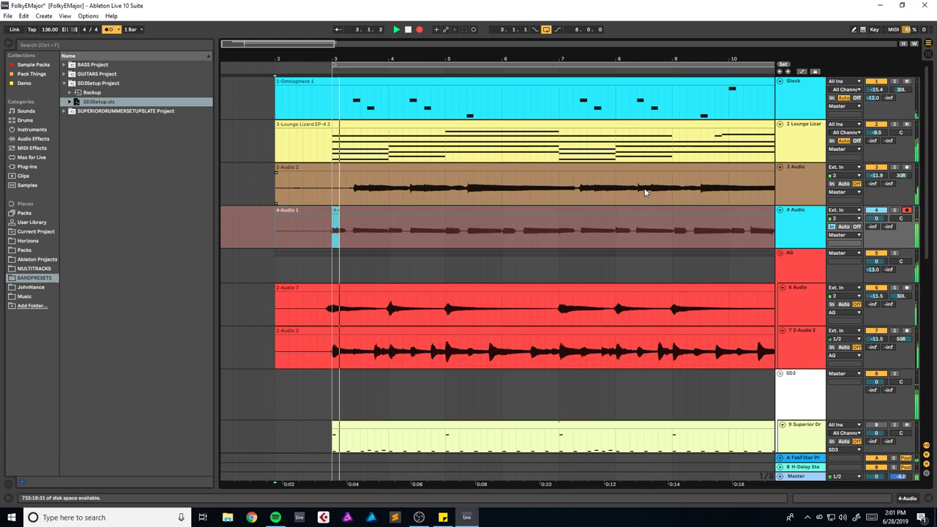
Step: Record another take on the 4 Audio track from 2.1.1 past the loop's end and stop
{"action": "key", "text": "F9"}
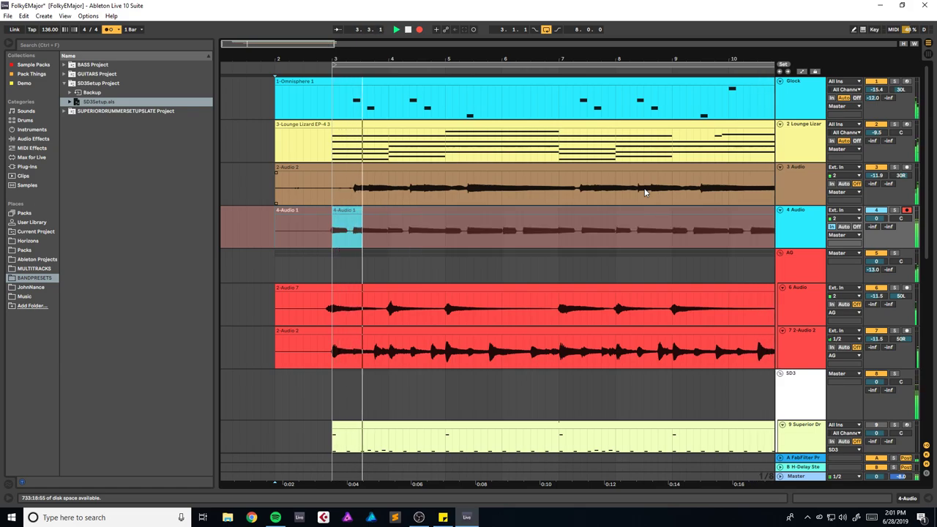
{"action": "key", "text": "space"}
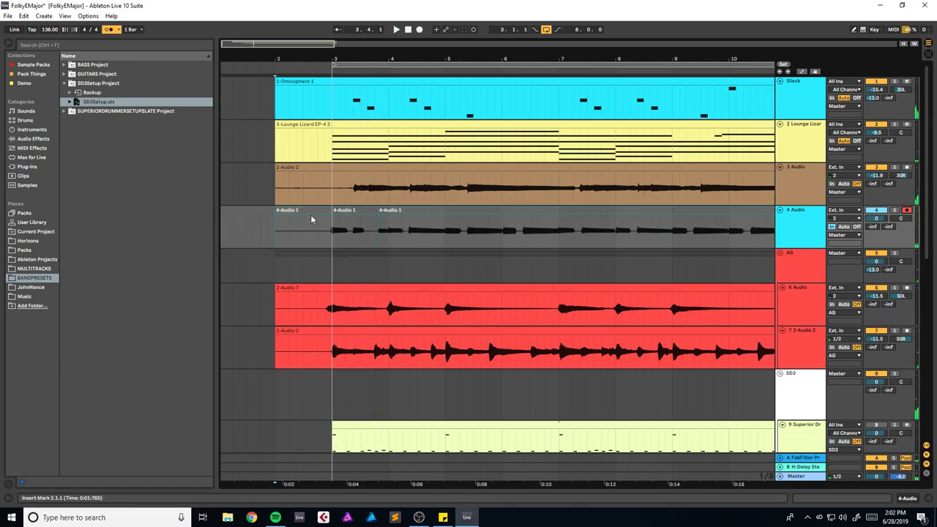
{"action": "left_click_drag", "start_coordinate": [280, 43], "coordinate": [278, 26]}
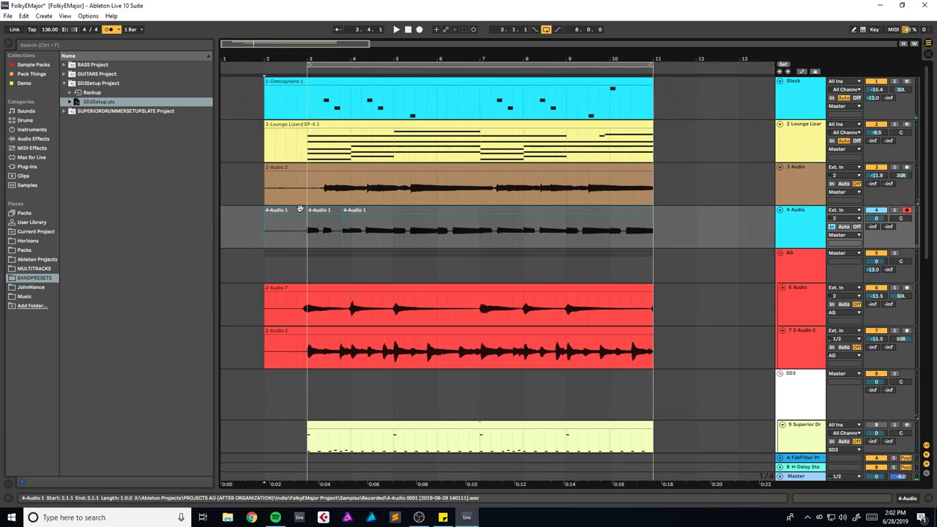
Step: Consolidate the 4 Audio takes from bar 2 to bar 11 into one clip, set monitoring to Off and play the arrangement
{"action": "left_click_drag", "start_coordinate": [306, 210], "coordinate": [650, 210]}
{"action": "left_click", "coordinate": [857, 229]}
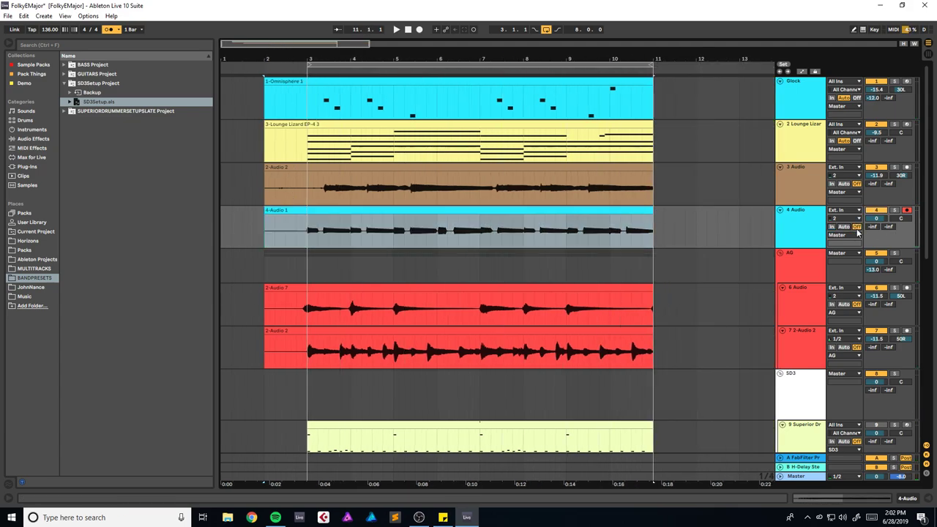
{"action": "key", "text": "space"}
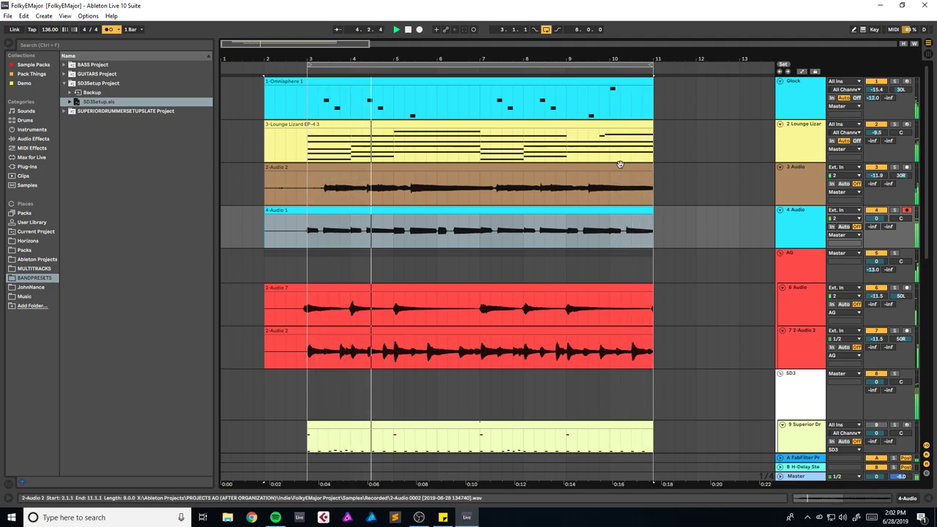
Step: Solo the Glock track and open its Omnisphere patch at the layer A oscillator settings
{"action": "left_click", "coordinate": [893, 80]}
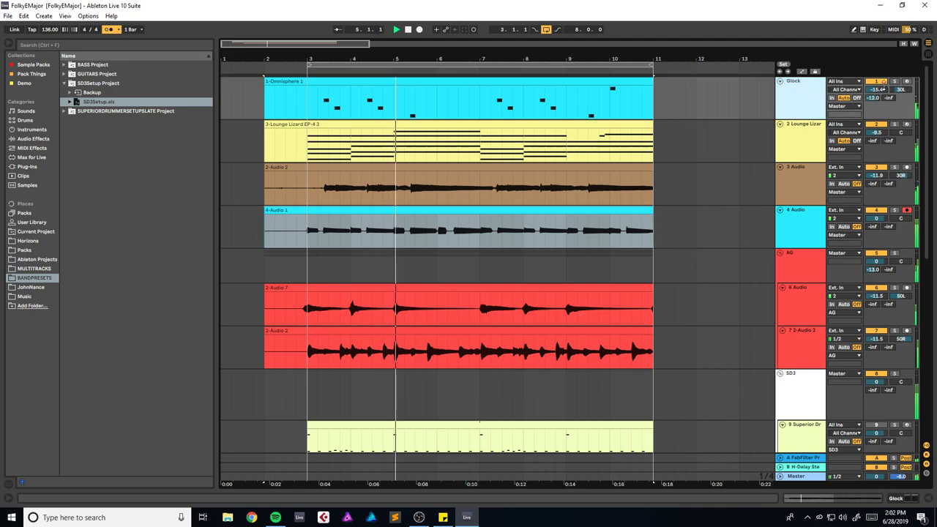
{"action": "left_click", "coordinate": [800, 97]}
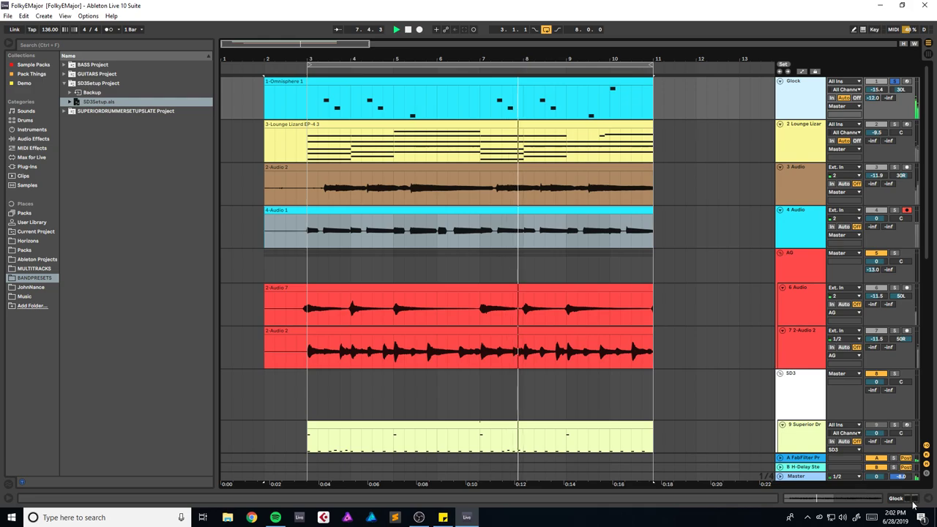
{"action": "key", "text": "shift+Tab"}
{"action": "left_click", "coordinate": [31, 400]}
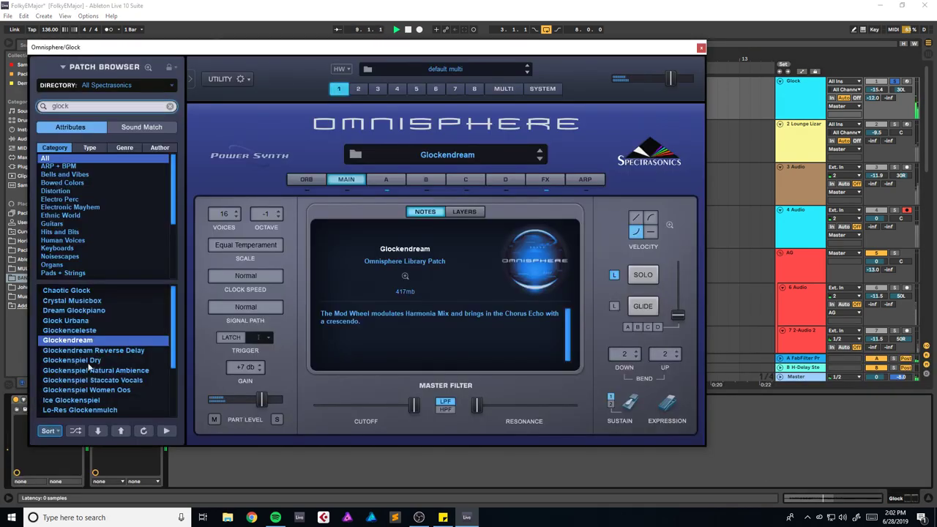
{"action": "left_click", "coordinate": [545, 179]}
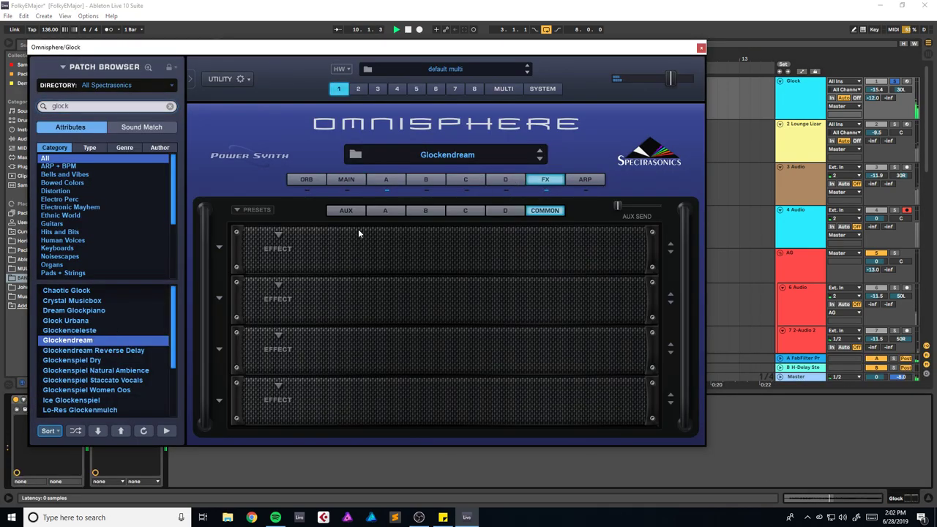
{"action": "left_click", "coordinate": [384, 179]}
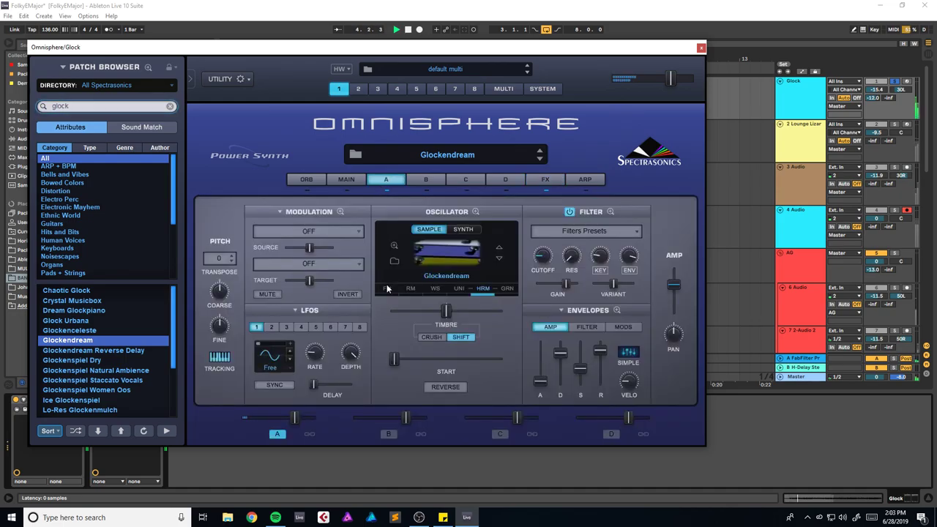
Step: Audition layer A's Timbre in Shift and Crush modes, move the sample Start to 0.500 and close Omnisphere
{"action": "left_click_drag", "start_coordinate": [438, 316], "coordinate": [474, 313]}
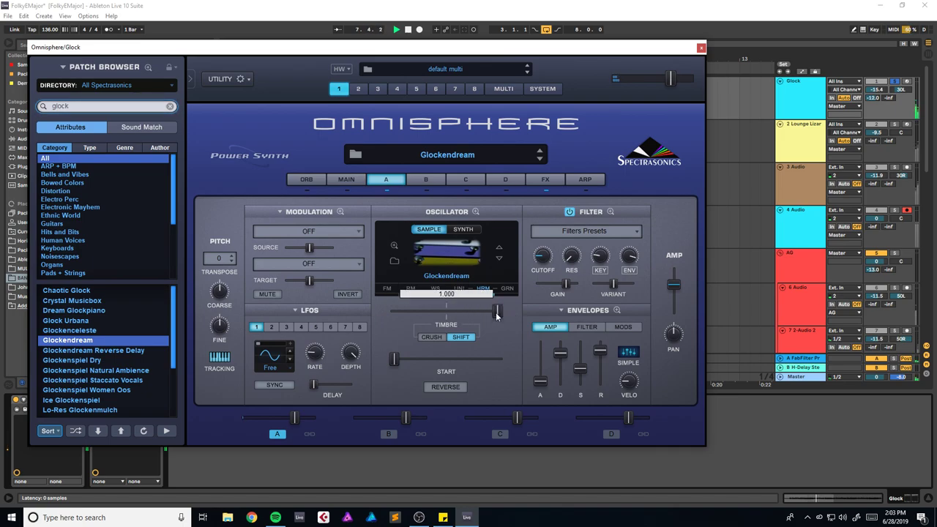
{"action": "left_click_drag", "start_coordinate": [393, 318], "coordinate": [444, 313]}
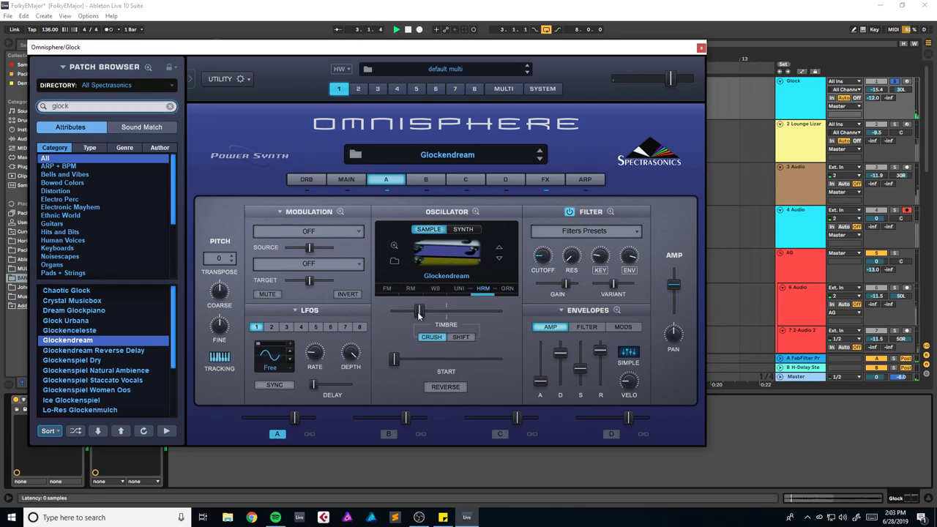
{"action": "left_click_drag", "start_coordinate": [419, 313], "coordinate": [426, 315]}
{"action": "left_click_drag", "start_coordinate": [399, 314], "coordinate": [410, 314]}
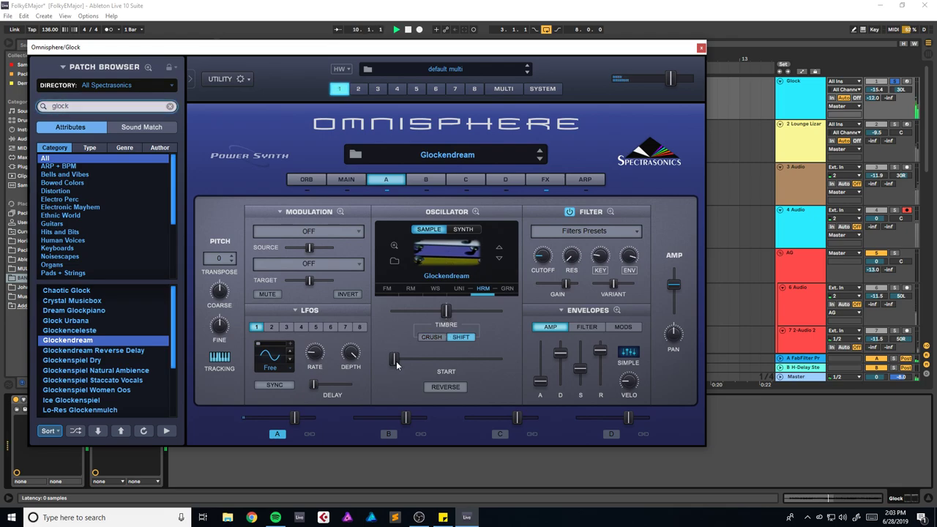
{"action": "left_click_drag", "start_coordinate": [393, 358], "coordinate": [428, 366]}
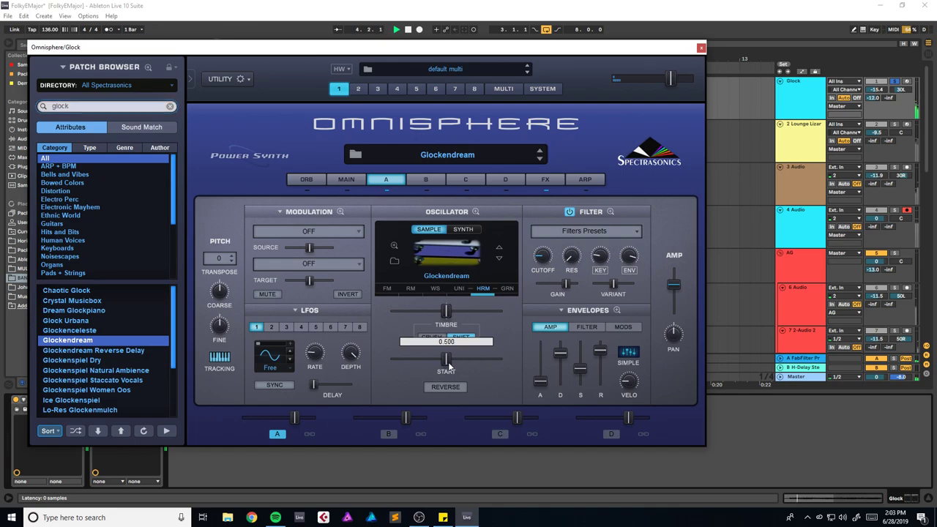
{"action": "left_click", "coordinate": [701, 47]}
Step: Search the browser for fabfilter and add FabFilter Pro-Q 3 after ValhallaRoom on the Glock track
{"action": "key", "text": "ctrl+f"}
{"action": "type", "text": "fabfilter"}
{"action": "left_click_drag", "start_coordinate": [109, 148], "coordinate": [115, 148]}
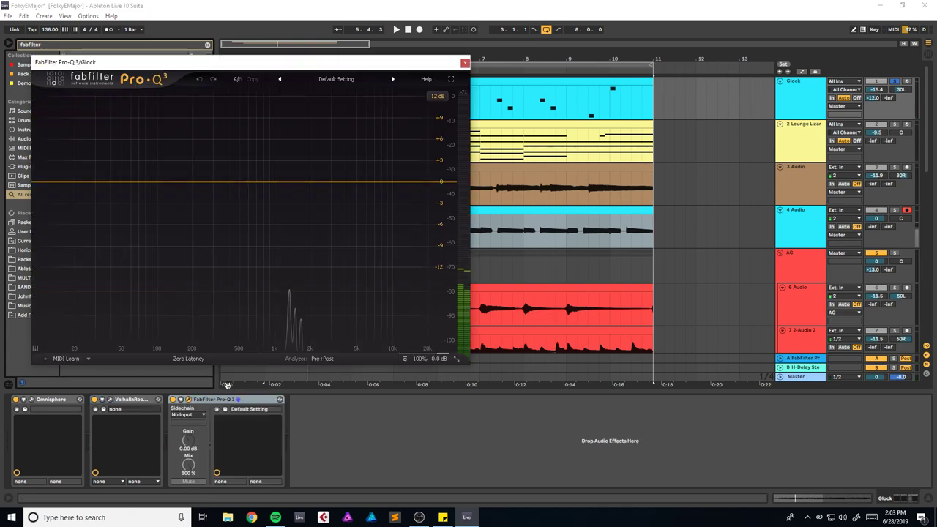
Step: Shape the Glock EQ with a 30 dB/oct low cut at about 302 Hz and a bell cut of -6.72 dB at 8116 Hz
{"action": "left_click_drag", "start_coordinate": [59, 185], "coordinate": [213, 177]}
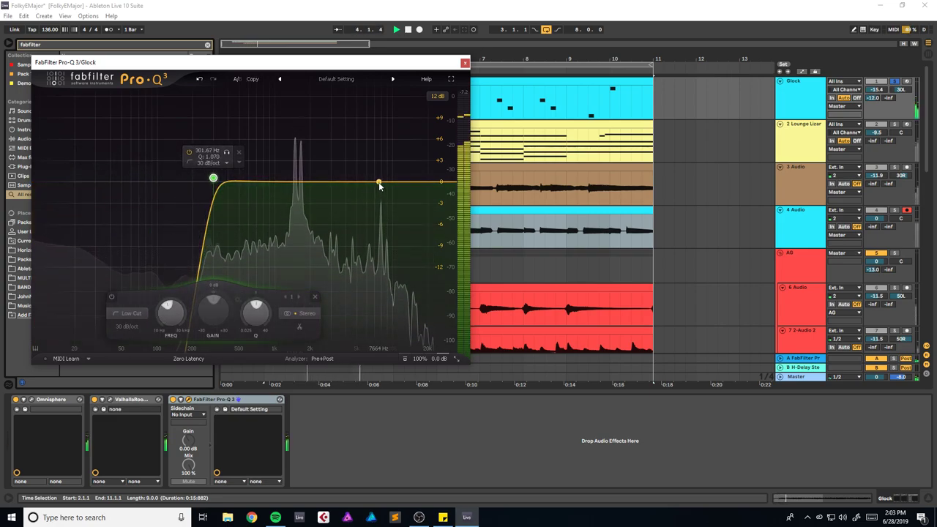
{"action": "left_click_drag", "start_coordinate": [379, 183], "coordinate": [381, 192]}
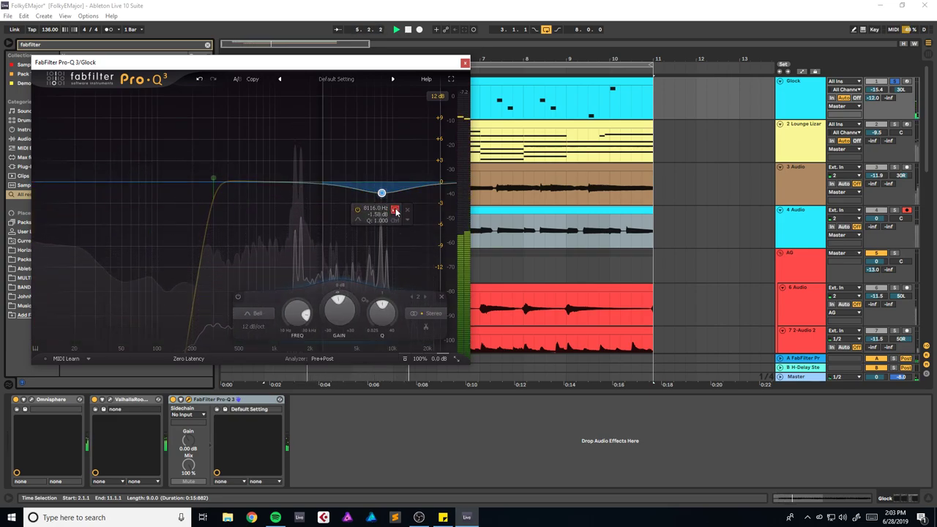
{"action": "left_click_drag", "start_coordinate": [381, 192], "coordinate": [383, 233]}
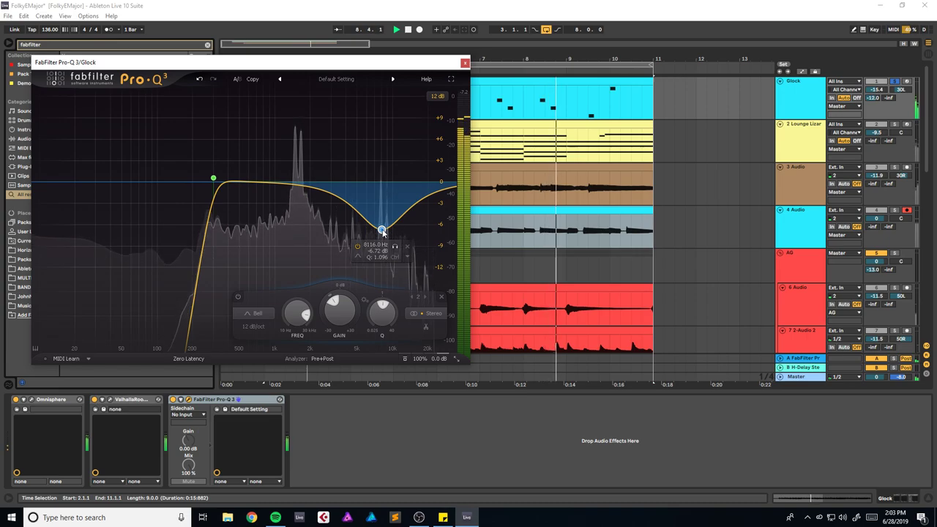
Step: Set the Glock's ValhallaRoom high cut to 1890 Hz, mix to 32.7% and predelay to 34.1 ms, comparing it with bypass
{"action": "left_click", "coordinate": [97, 400]}
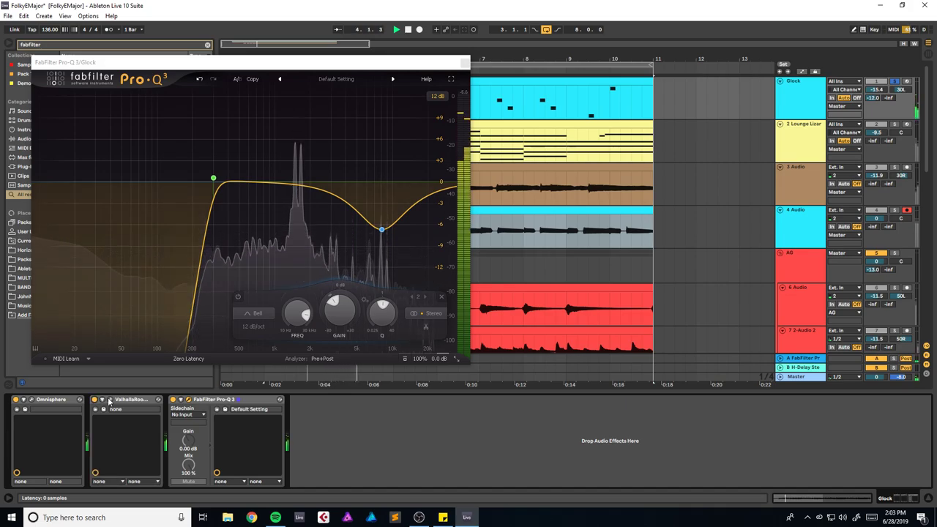
{"action": "left_click", "coordinate": [109, 399]}
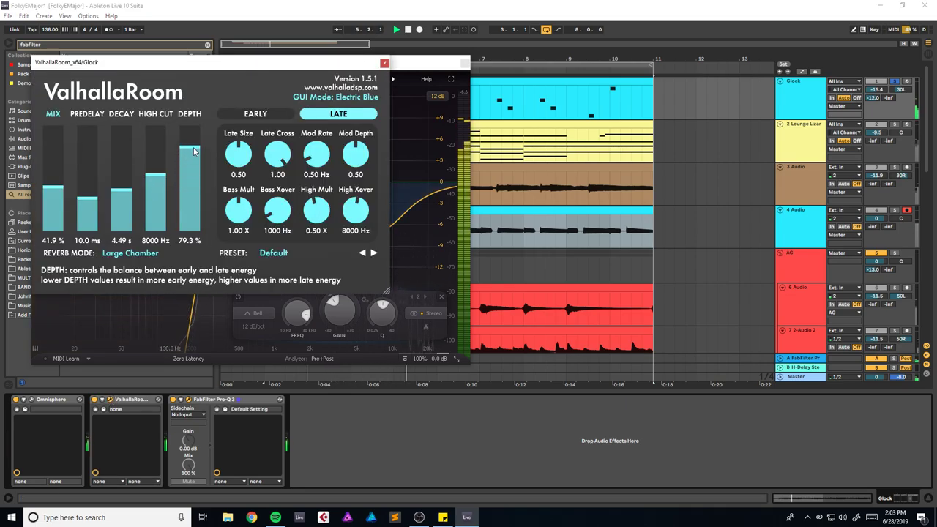
{"action": "left_click_drag", "start_coordinate": [155, 174], "coordinate": [160, 156]}
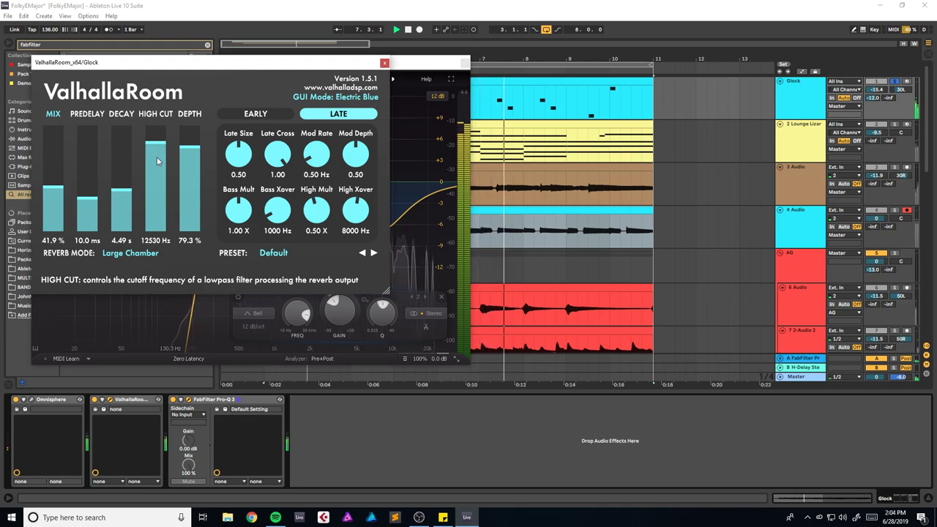
{"action": "left_click_drag", "start_coordinate": [156, 156], "coordinate": [166, 220]}
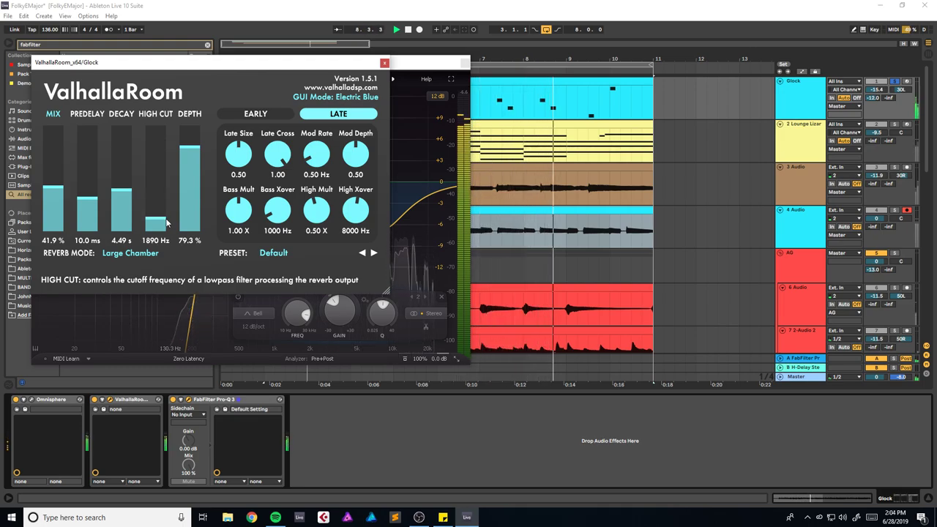
{"action": "left_click", "coordinate": [94, 400]}
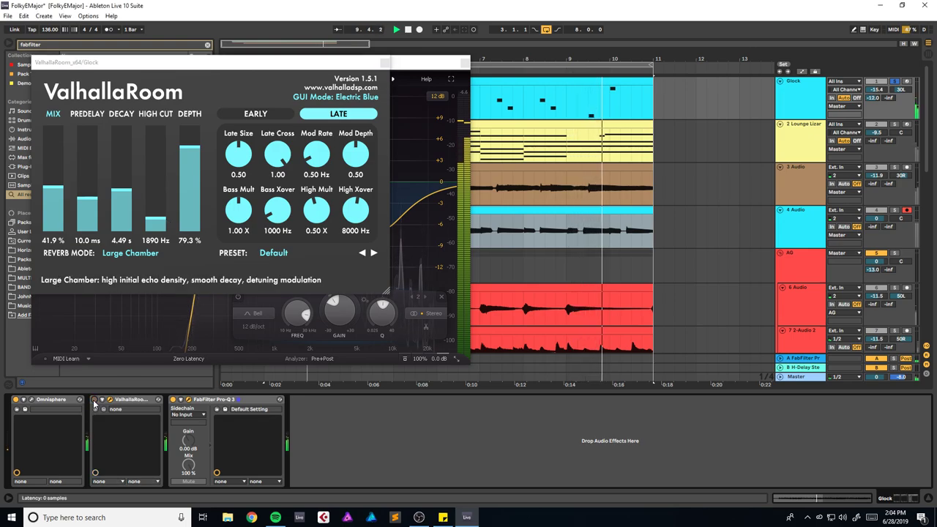
{"action": "left_click", "coordinate": [95, 400]}
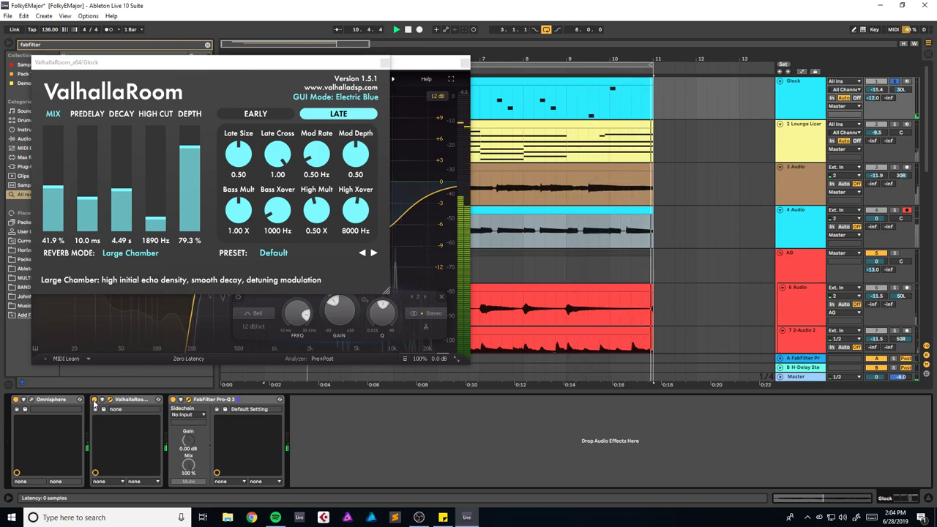
{"action": "left_click_drag", "start_coordinate": [53, 197], "coordinate": [54, 205]}
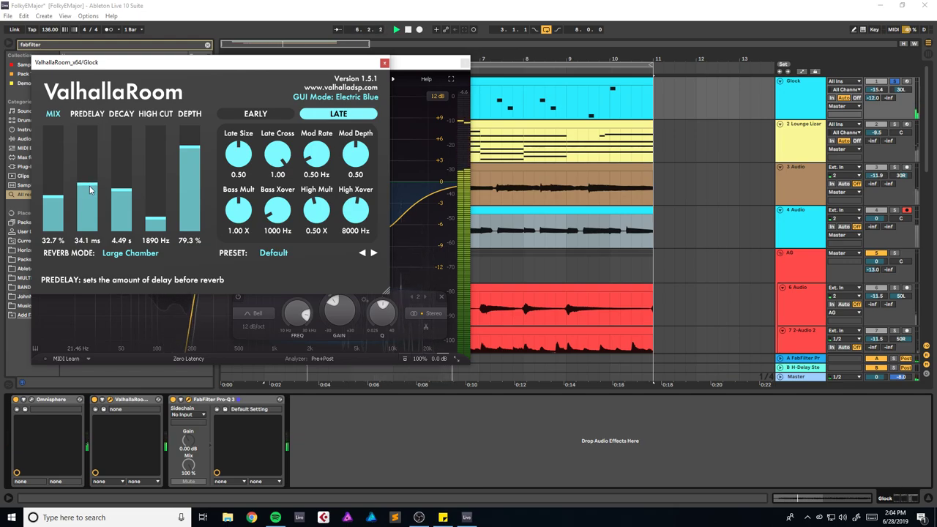
{"action": "left_click", "coordinate": [385, 63]}
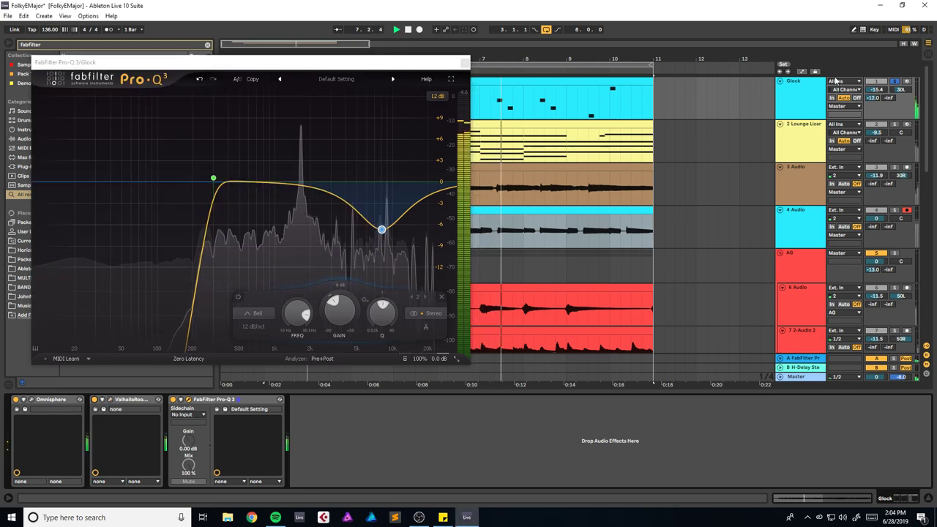
Step: Stop playback with the Glock unsoloed, save the set and close the Pro-Q 3 window
{"action": "key", "text": "space"}
{"action": "key", "text": "ctrl+s"}
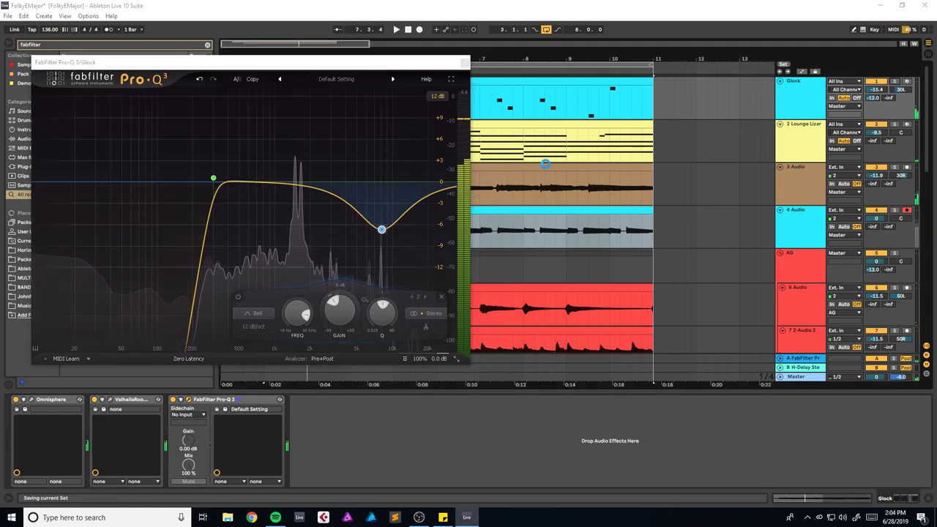
{"action": "left_click", "coordinate": [464, 62]}
Step: Play the full arrangement to hear the Glock in the mix, and stop
{"action": "left_click_drag", "start_coordinate": [308, 44], "coordinate": [302, 44]}
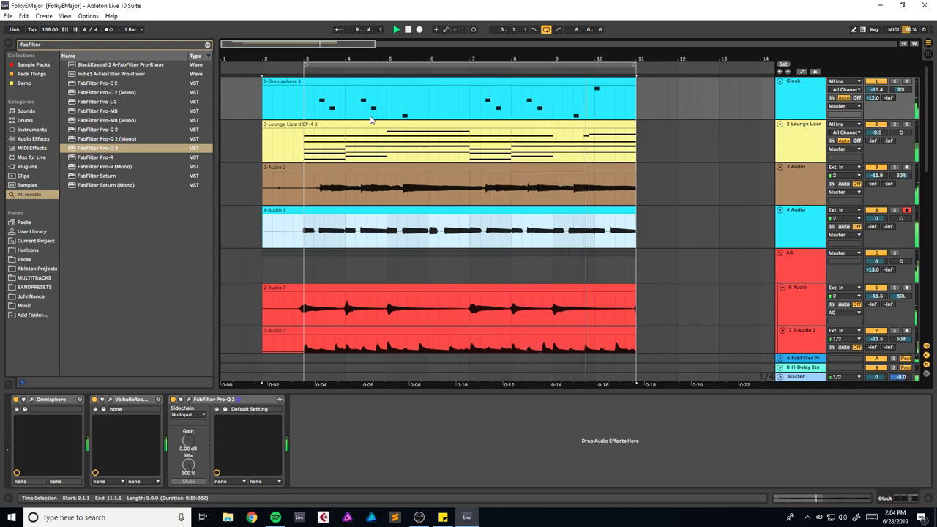
{"action": "left_click_drag", "start_coordinate": [372, 58], "coordinate": [372, 59]}
{"action": "key", "text": "space"}
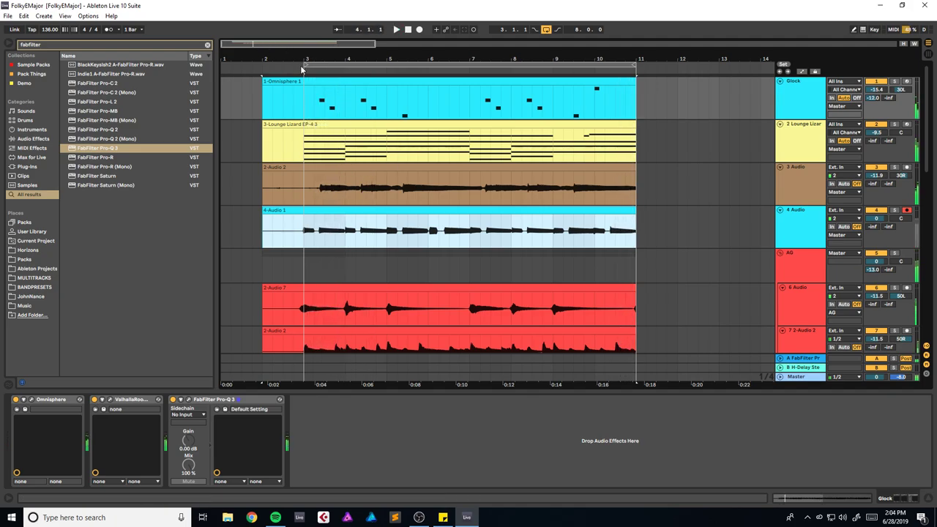
Step: Set Lounge Lizard's monitoring to Off and load Kontakt on a new MIDI track beneath it
{"action": "left_click", "coordinate": [858, 142]}
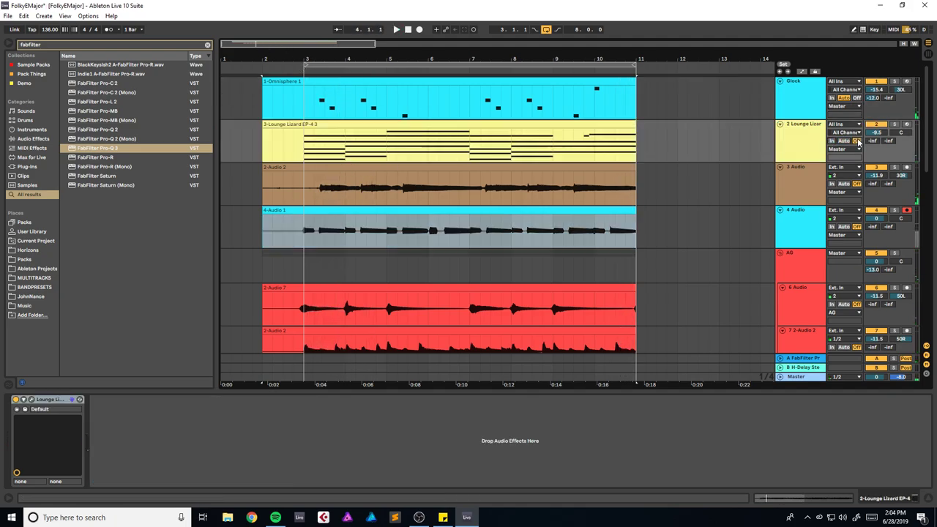
{"action": "key", "text": "ctrl+shift+t"}
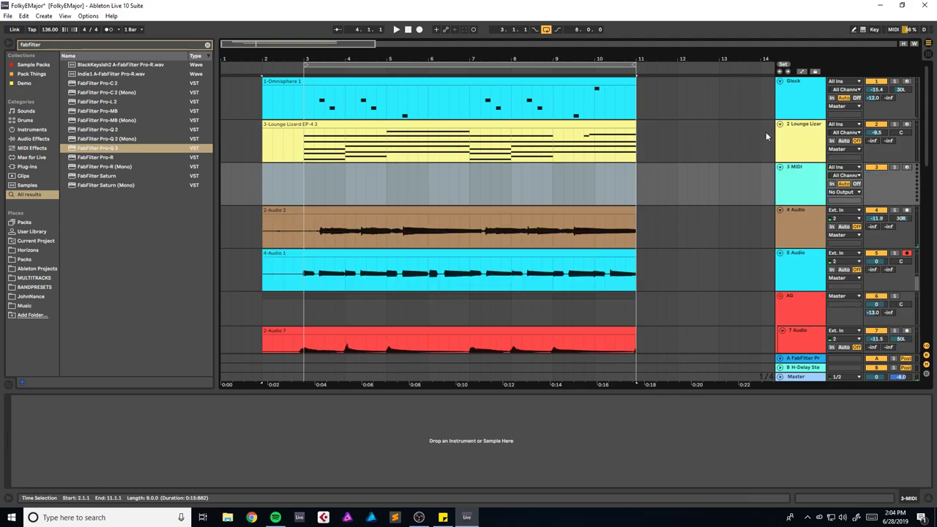
{"action": "key", "text": "ctrl+f"}
{"action": "type", "text": "kontakt"}
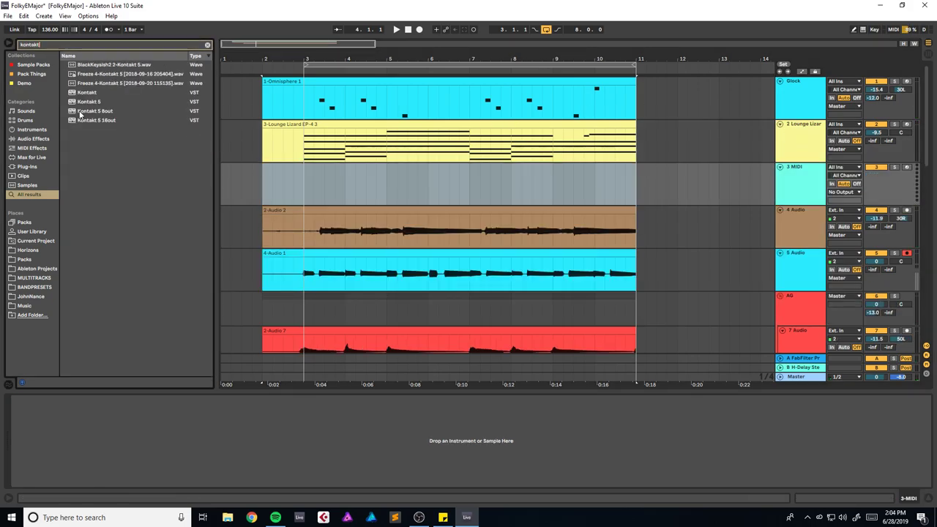
{"action": "left_click_drag", "start_coordinate": [87, 93], "coordinate": [99, 97]}
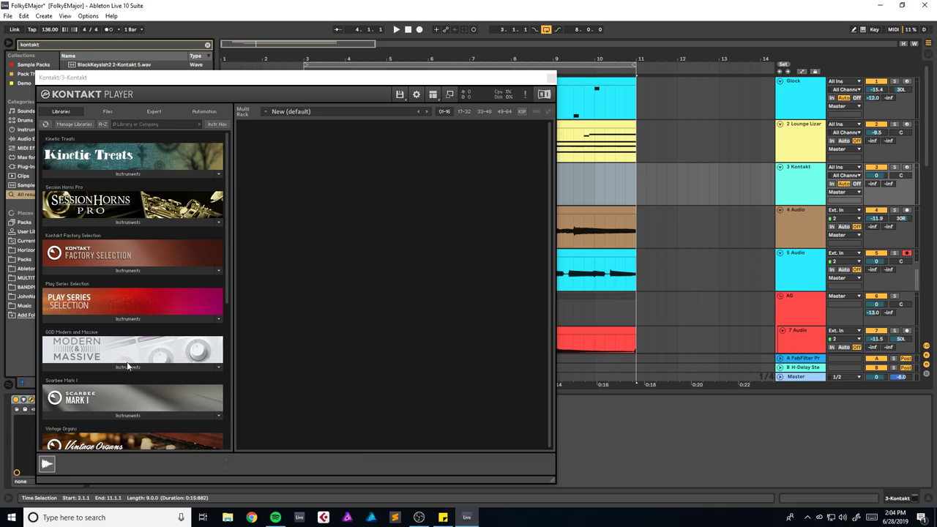
Step: Load Tonewheel Organ B3 from the Vintage Organs library into Kontakt and close its window
{"action": "scroll", "coordinate": [133, 314], "scroll_direction": "down", "scroll_amount": 2}
{"action": "scroll", "coordinate": [135, 319], "scroll_direction": "down", "scroll_amount": 3}
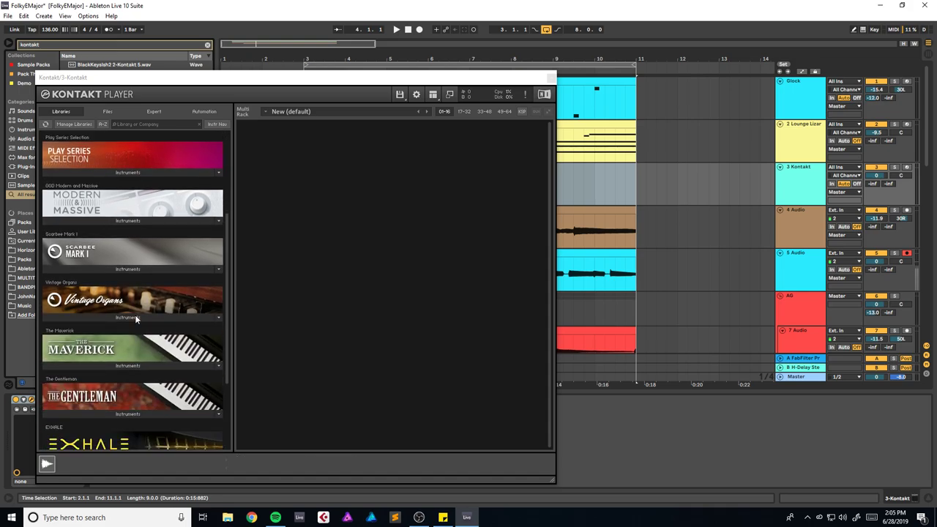
{"action": "left_click", "coordinate": [128, 293]}
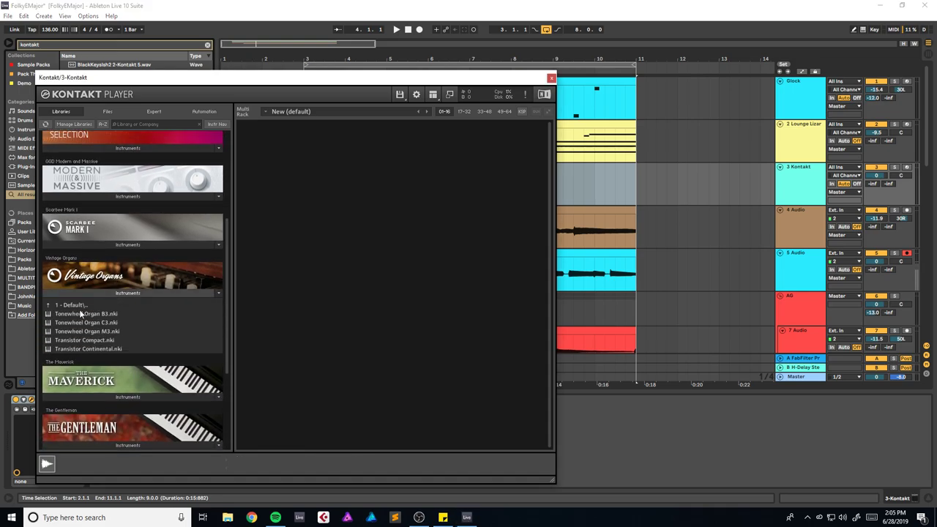
{"action": "left_click_drag", "start_coordinate": [314, 293], "coordinate": [325, 280]}
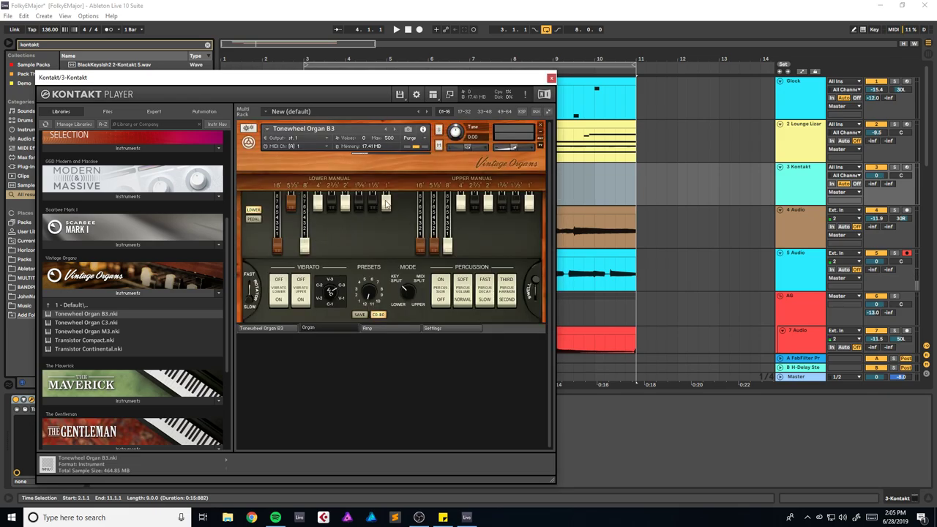
{"action": "left_click", "coordinate": [552, 78]}
Step: Copy the Lounge Lizard MIDI clip onto the Kontakt track and set that track's volume to -15.4 dB
{"action": "left_click", "coordinate": [402, 127]}
{"action": "left_click_drag", "start_coordinate": [403, 127], "coordinate": [403, 168]}
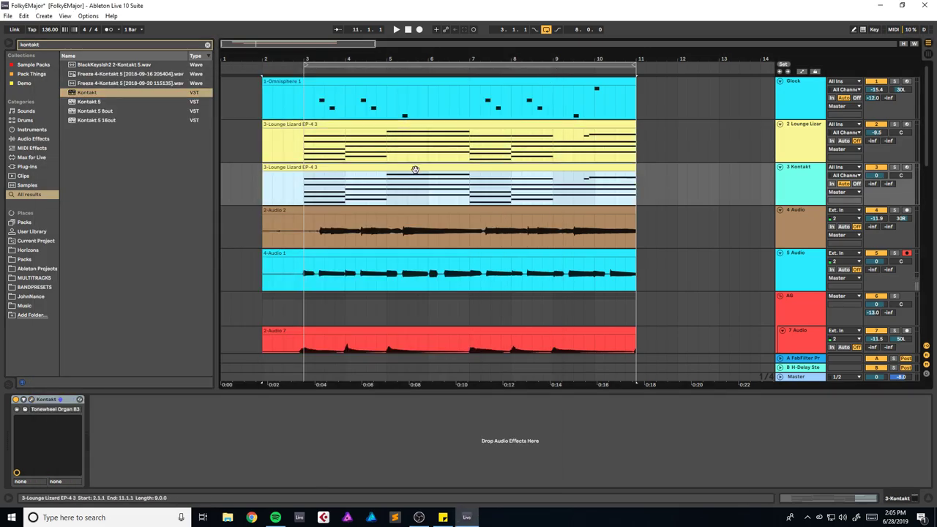
{"action": "left_click_drag", "start_coordinate": [876, 175], "coordinate": [876, 179]}
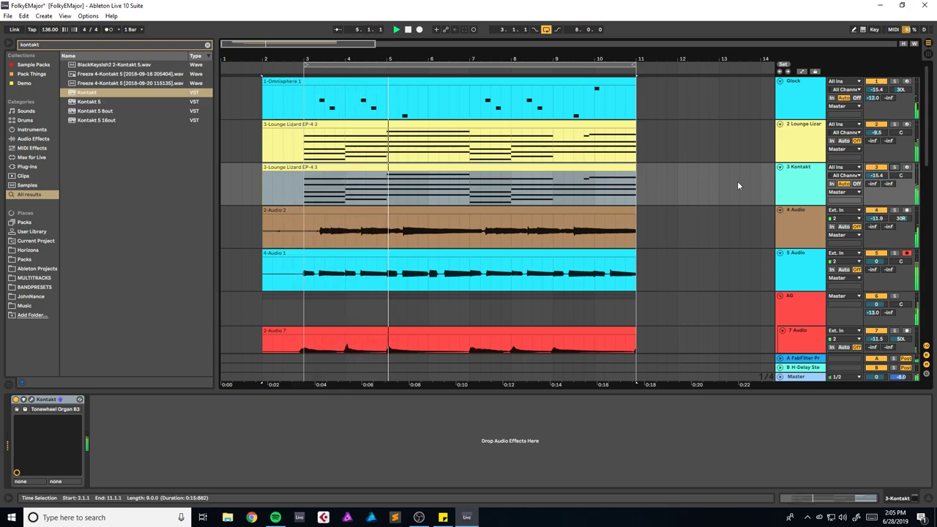
Step: Transpose all notes in the Kontakt track's clip up one octave, close the clip editor and save the set
{"action": "double_click", "coordinate": [428, 175]}
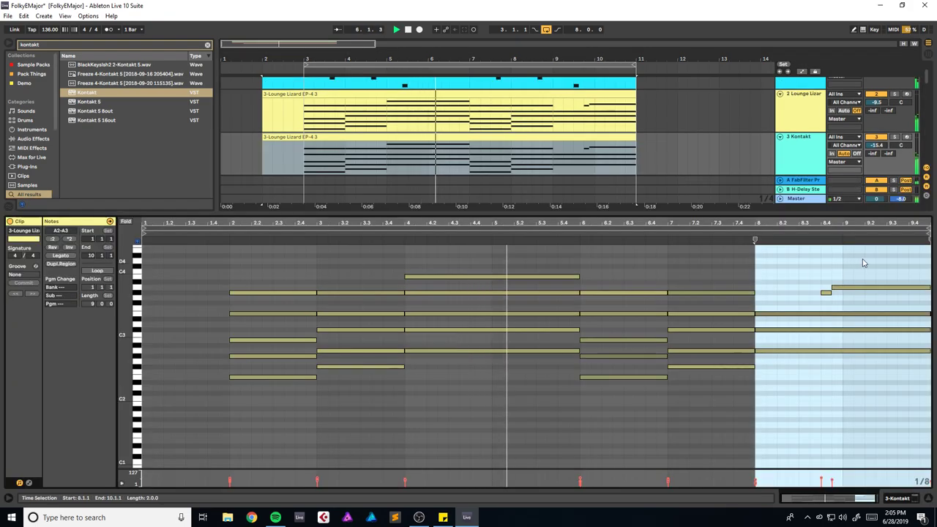
{"action": "key", "text": "ctrl+a"}
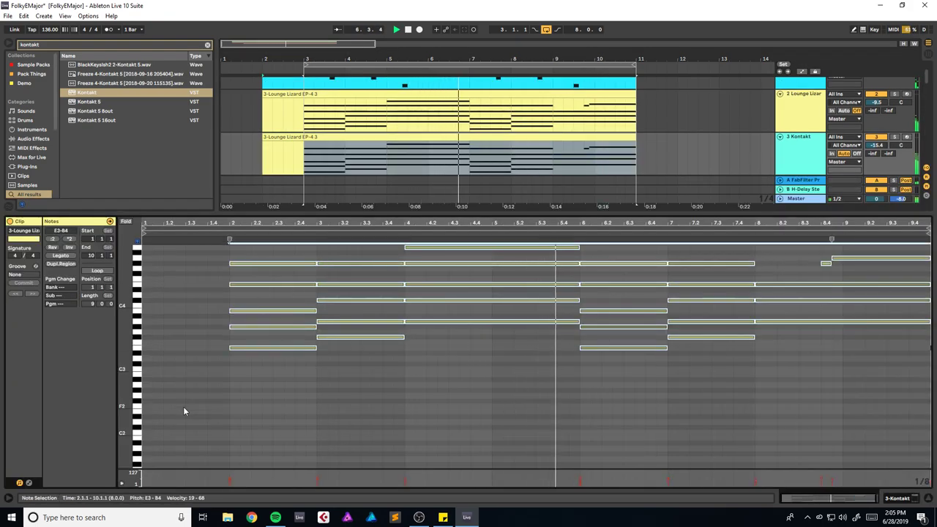
{"action": "left_click", "coordinate": [223, 377]}
{"action": "left_click", "coordinate": [888, 498]}
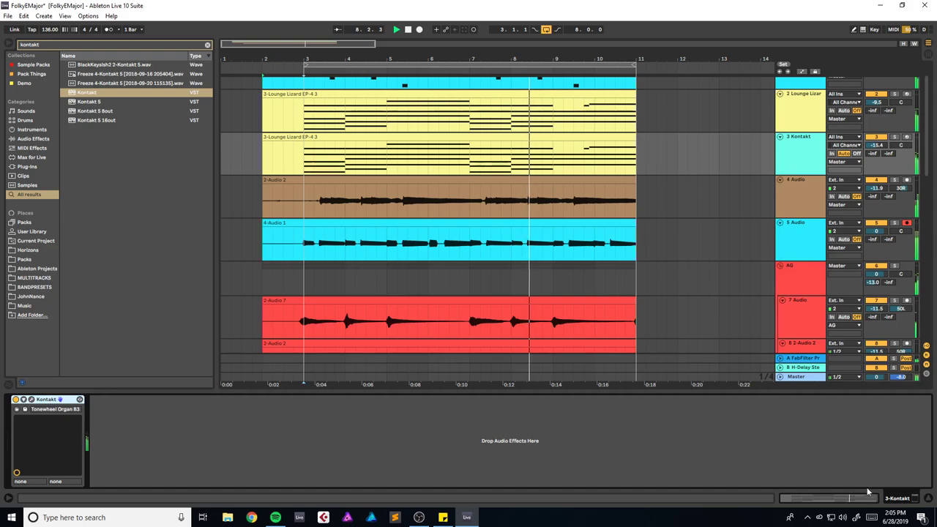
{"action": "key", "text": "ctrl+s"}
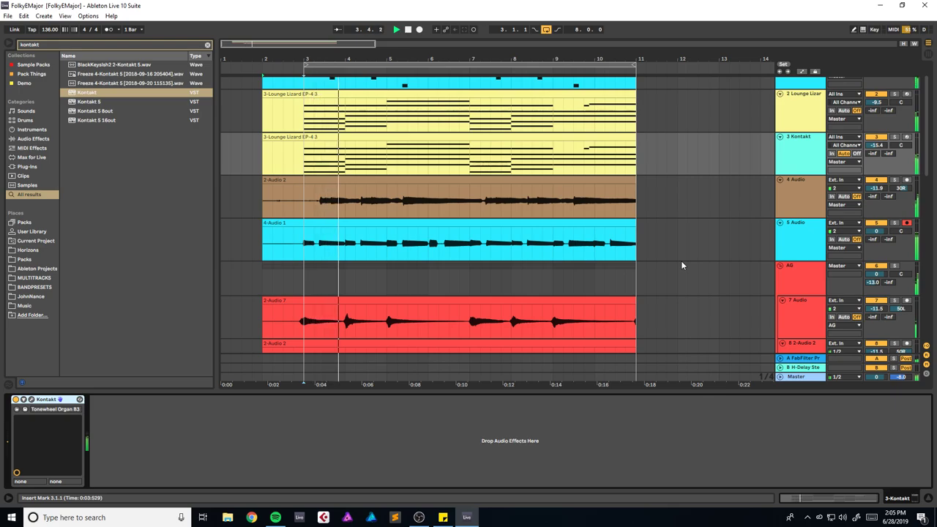
Step: Arm and solo the Kontakt track to hear the organ part alone, and stop playback
{"action": "left_click", "coordinate": [808, 145]}
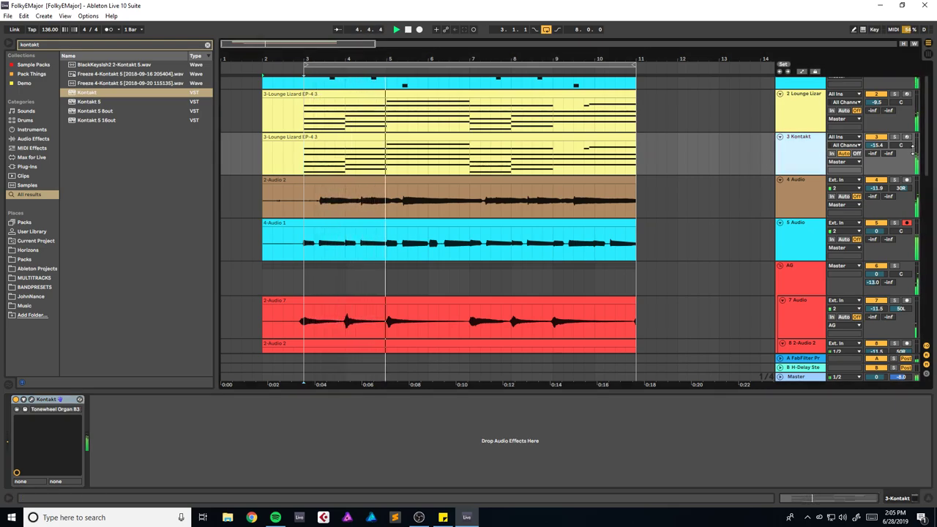
{"action": "left_click", "coordinate": [906, 137]}
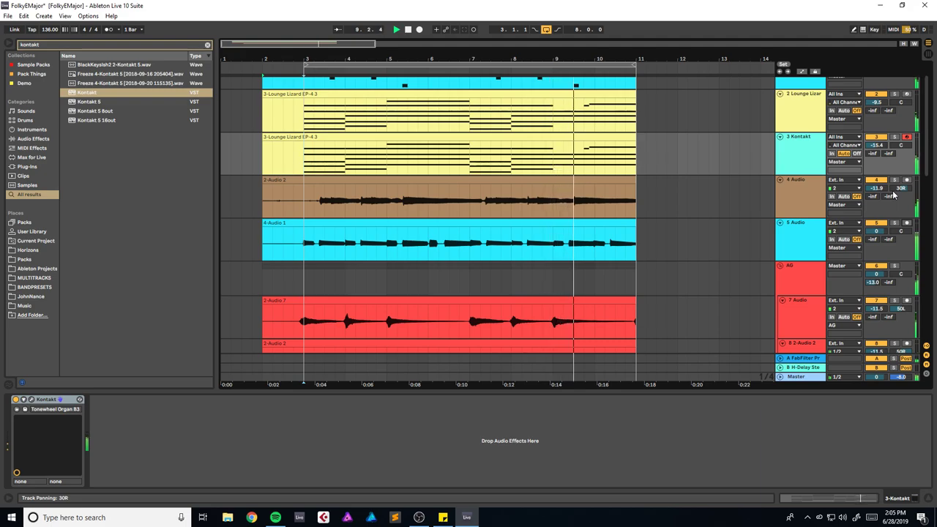
{"action": "left_click", "coordinate": [895, 138]}
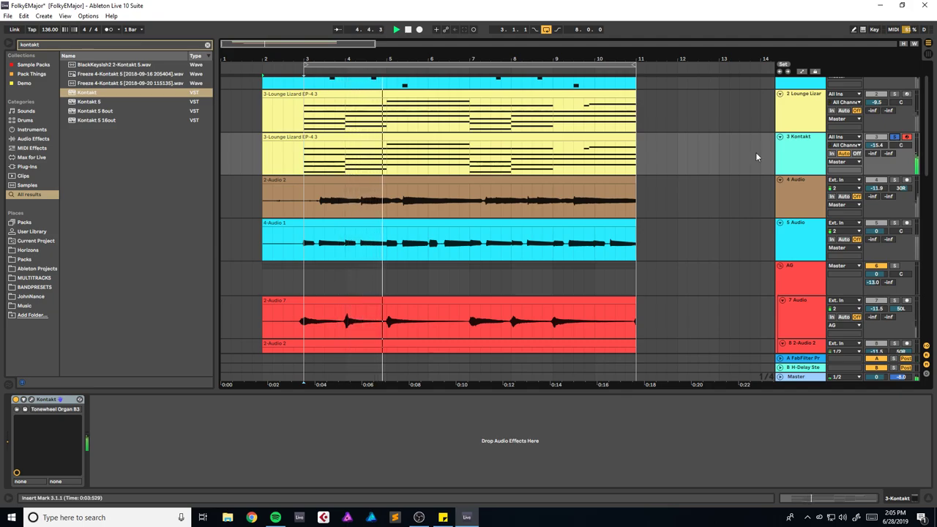
{"action": "left_click", "coordinate": [845, 139]}
{"action": "left_click", "coordinate": [847, 143]}
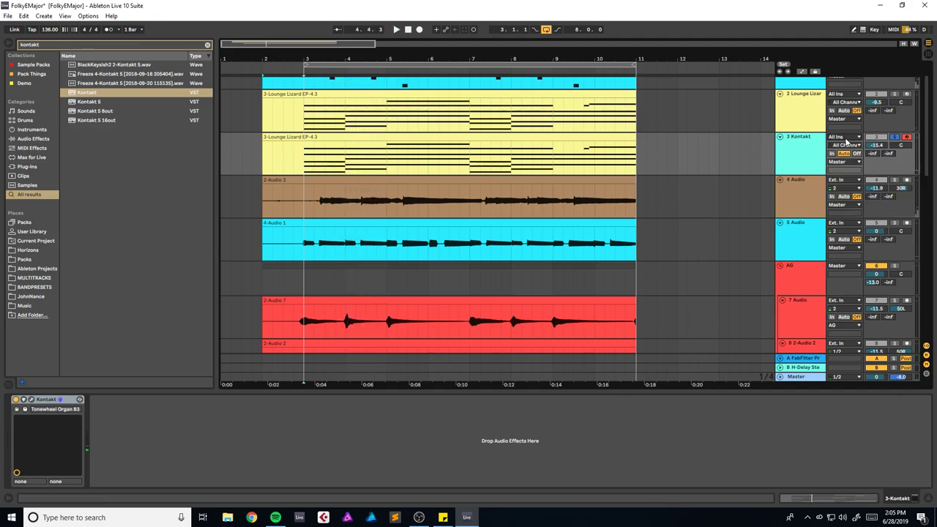
Step: Show the automation lanes and bring up the organ's Rotator Speed as the Kontakt track's automated parameter
{"action": "left_click", "coordinate": [809, 145]}
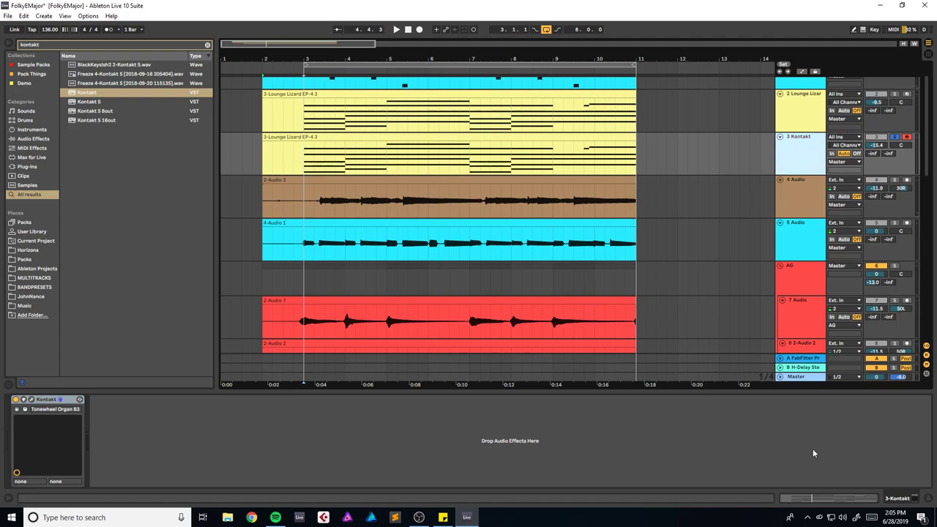
{"action": "key", "text": "a"}
{"action": "left_click", "coordinate": [809, 145]}
{"action": "left_click", "coordinate": [801, 155]}
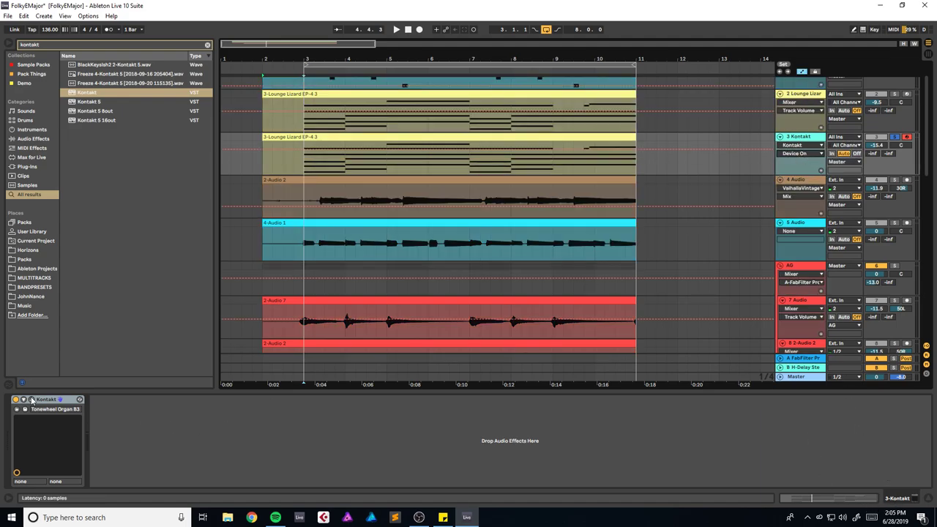
{"action": "left_click", "coordinate": [31, 400]}
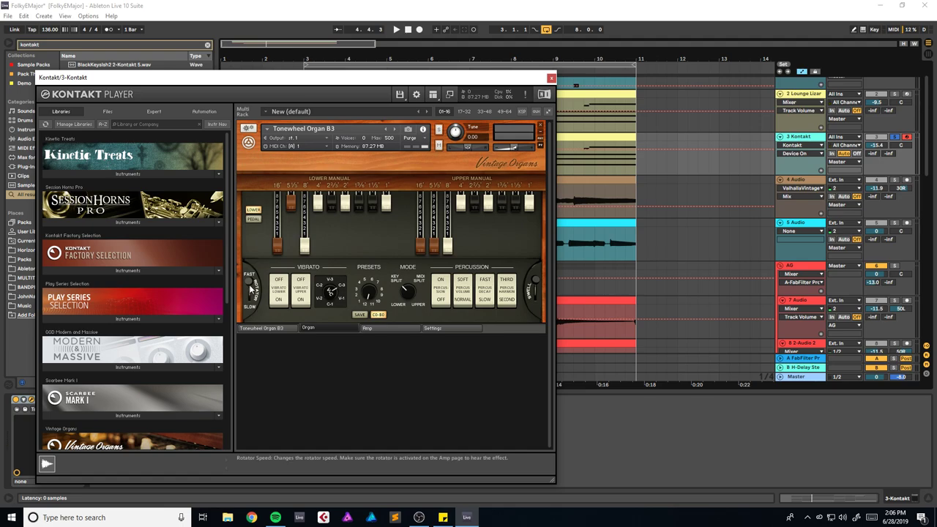
{"action": "left_click", "coordinate": [552, 78]}
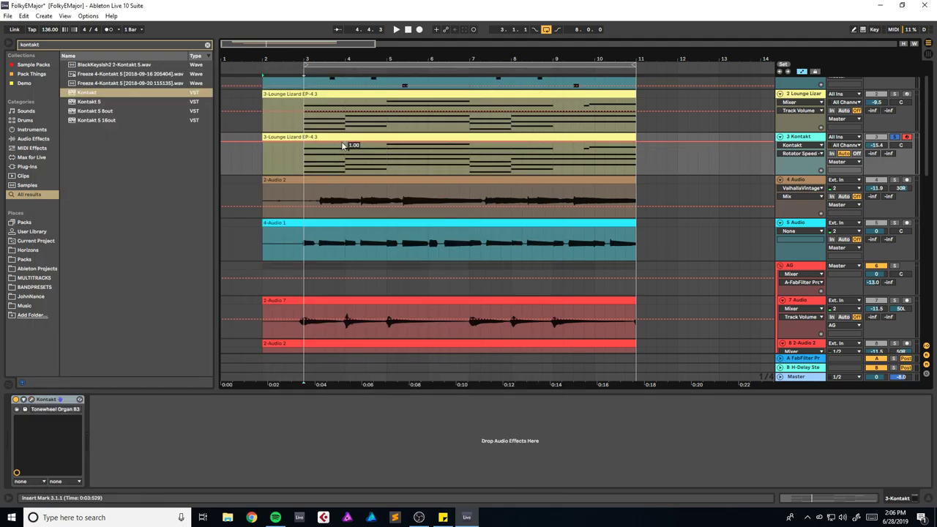
Step: Draw Rotator Speed automation falling from bar 3 to 5, rising to bar 7, dropping, and rising to bar 11, and unsolo the Kontakt track
{"action": "left_click_drag", "start_coordinate": [308, 146], "coordinate": [307, 173]}
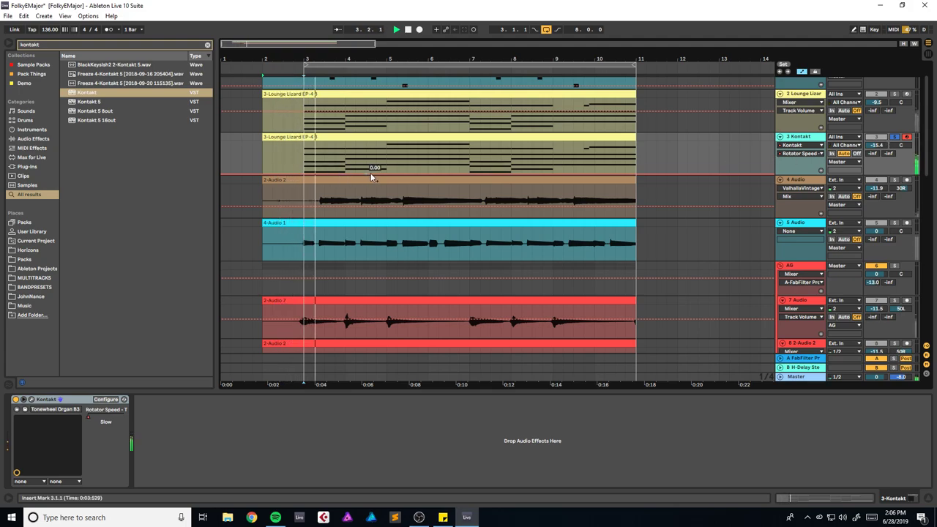
{"action": "left_click_drag", "start_coordinate": [386, 172], "coordinate": [386, 151]}
{"action": "left_click", "coordinate": [317, 168]}
{"action": "left_click_drag", "start_coordinate": [386, 151], "coordinate": [387, 174]}
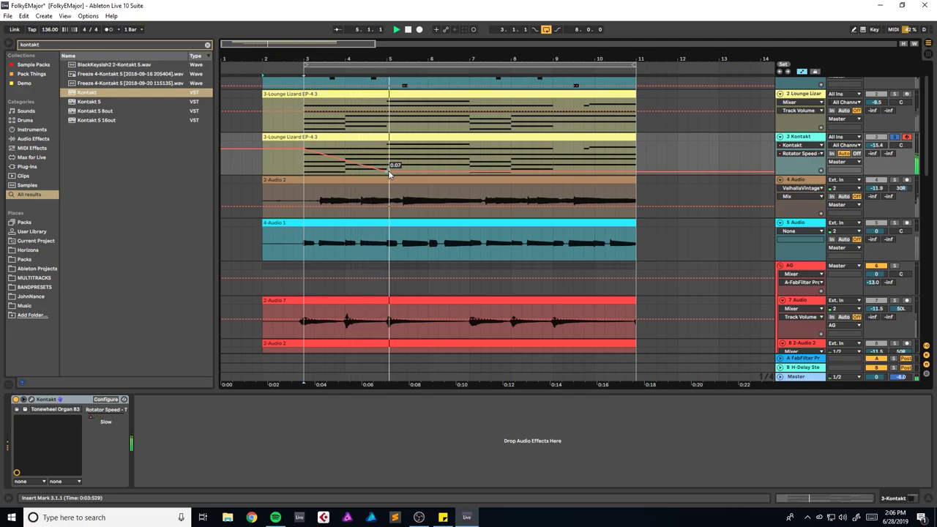
{"action": "mouse_move", "coordinate": [472, 171]}
{"action": "left_mouse_down"}
{"action": "mouse_move", "coordinate": [475, 153]}
{"action": "mouse_move", "coordinate": [485, 174]}
{"action": "left_mouse_up"}
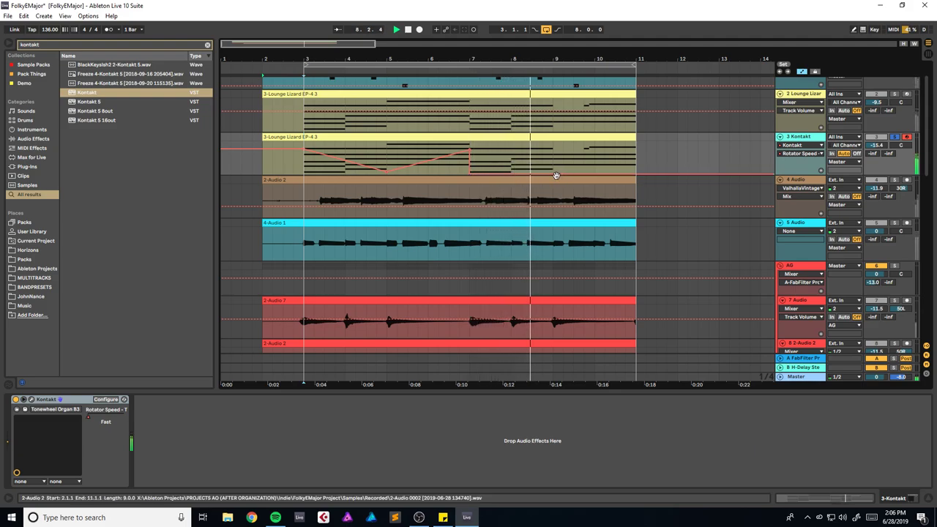
{"action": "left_click_drag", "start_coordinate": [633, 177], "coordinate": [634, 144]}
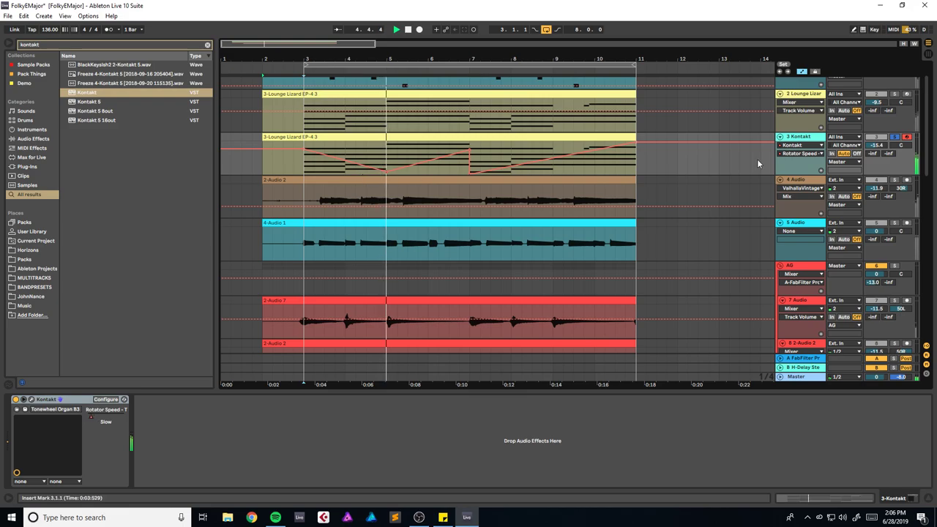
{"action": "left_click", "coordinate": [894, 137]}
{"action": "key", "text": "ctrl+s"}
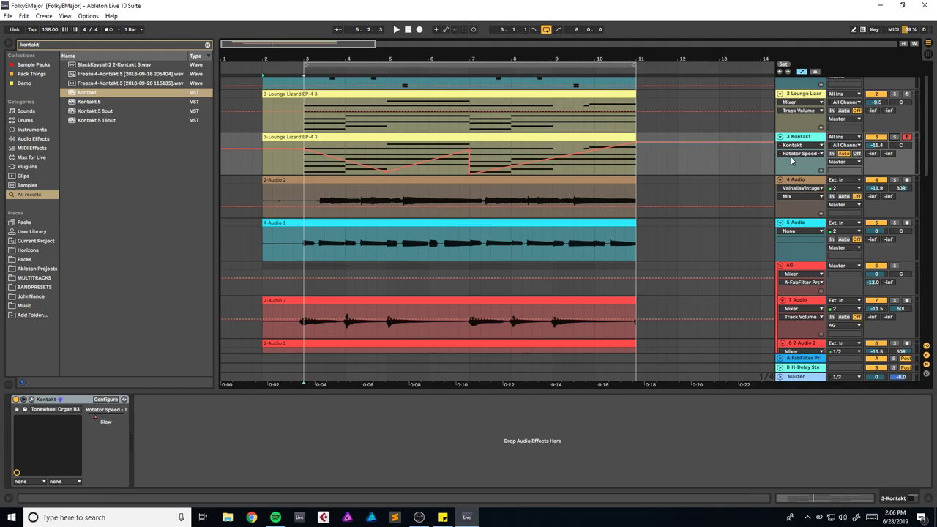
Step: Inspect the Rotator Speed switch in the organ's Kontakt window and close the window
{"action": "left_click", "coordinate": [31, 399]}
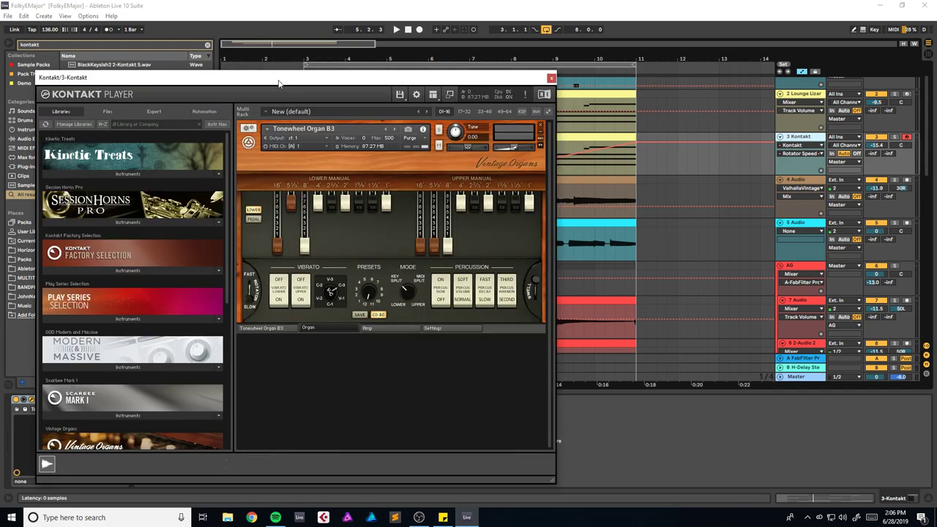
{"action": "left_click_drag", "start_coordinate": [278, 82], "coordinate": [304, 74]}
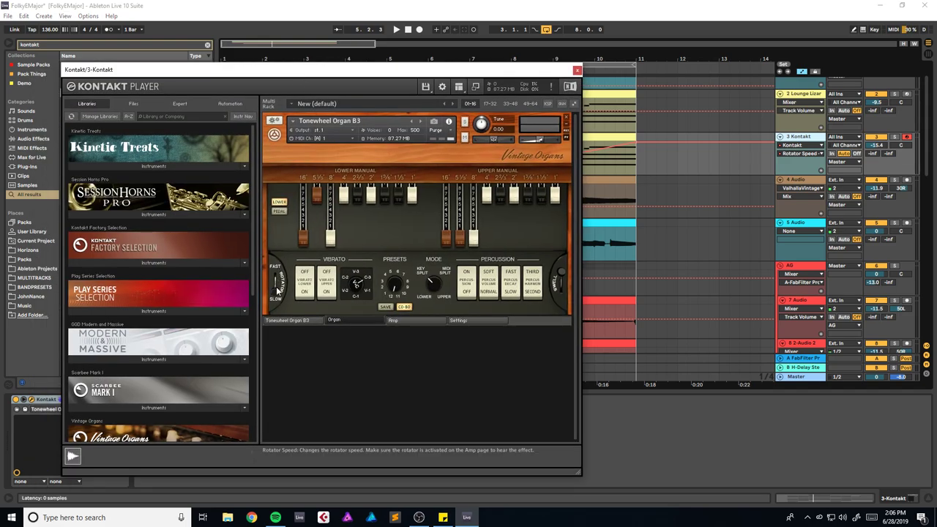
{"action": "left_click", "coordinate": [577, 71]}
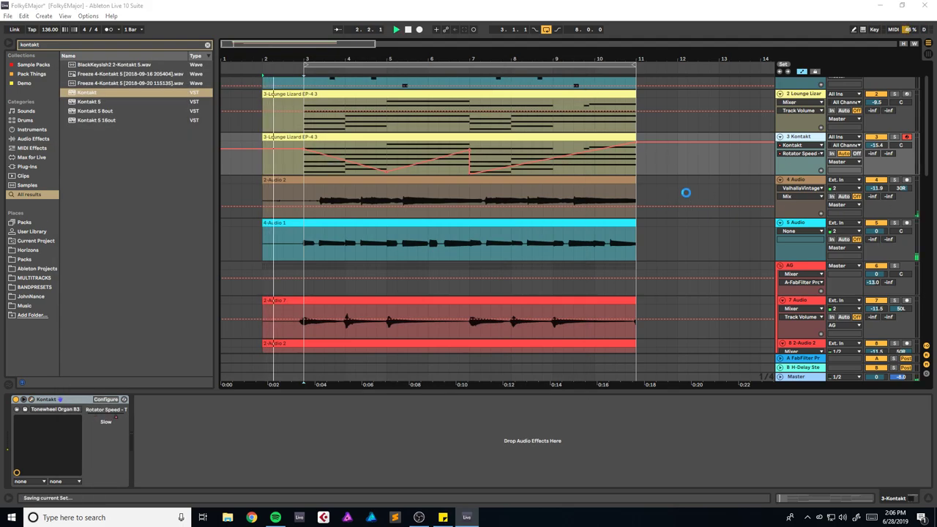
Step: Insert a new MIDI track below the organ track and load Kontakt on it with The Maverick.nki
{"action": "scroll", "coordinate": [666, 182], "scroll_direction": "up", "scroll_amount": 2}
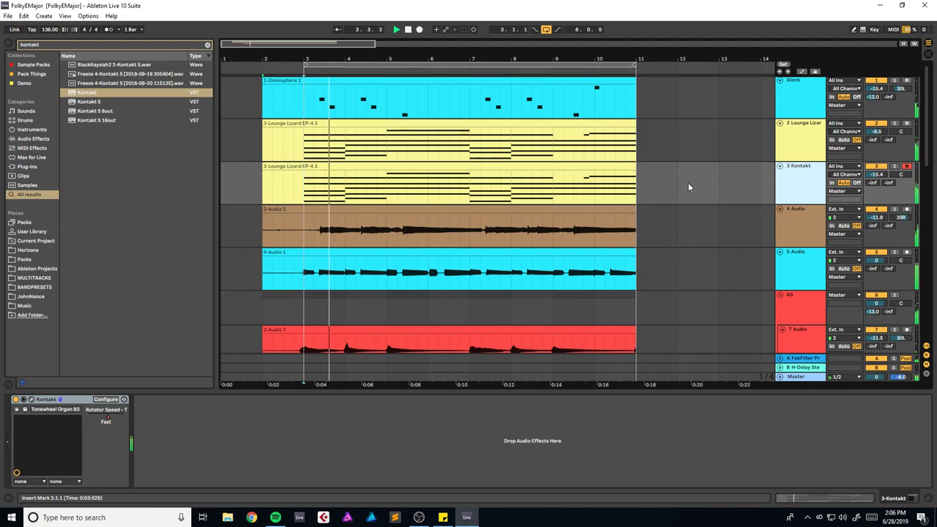
{"action": "key", "text": "ctrl+shift+t"}
{"action": "key", "text": "space"}
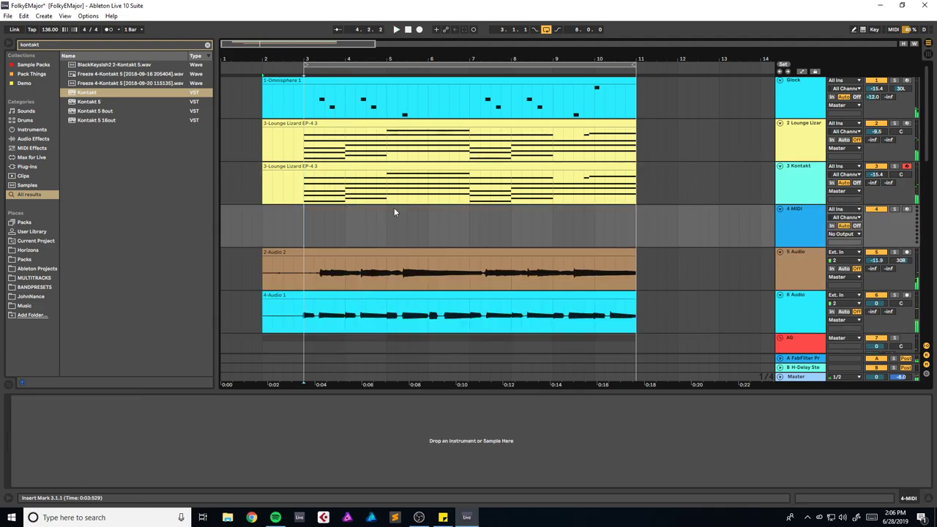
{"action": "left_click_drag", "start_coordinate": [94, 99], "coordinate": [265, 185]}
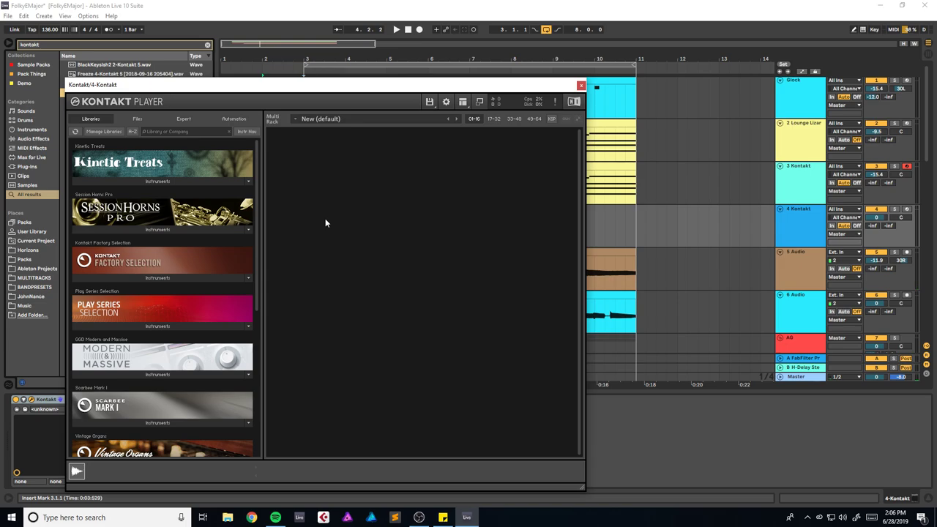
{"action": "left_click_drag", "start_coordinate": [257, 273], "coordinate": [256, 354]}
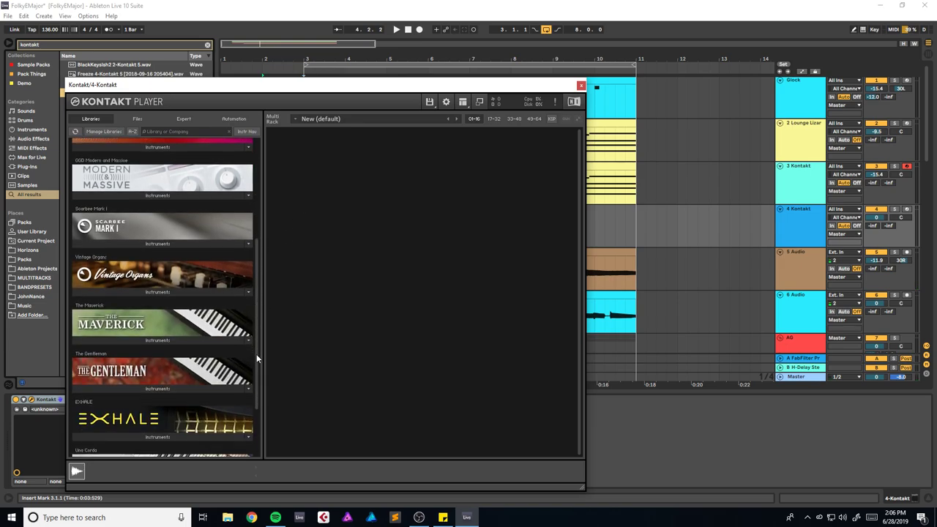
{"action": "left_click", "coordinate": [156, 341]}
{"action": "left_click_drag", "start_coordinate": [114, 355], "coordinate": [384, 285]}
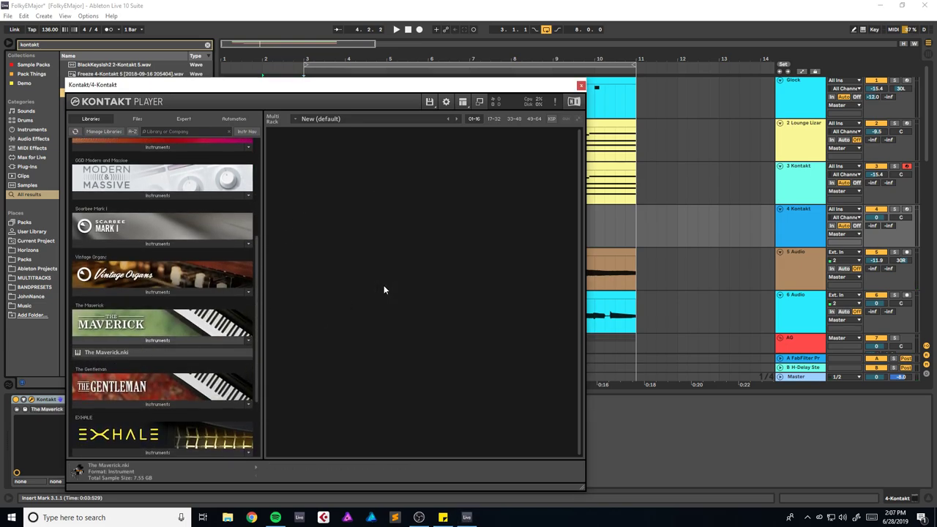
Step: Close the Kontakt window, copy the organ's MIDI clip onto the new piano track and open the copy for editing
{"action": "left_click", "coordinate": [581, 87]}
{"action": "left_click_drag", "start_coordinate": [427, 168], "coordinate": [415, 210]}
{"action": "double_click", "coordinate": [415, 209]}
Step: Try revoicing the piano's first two chords by deleting the first G#3, raising the second chord's A3 an octave and deleting its G#4
{"action": "left_click_drag", "start_coordinate": [253, 295], "coordinate": [219, 309]}
{"action": "left_click_drag", "start_coordinate": [255, 322], "coordinate": [268, 340]}
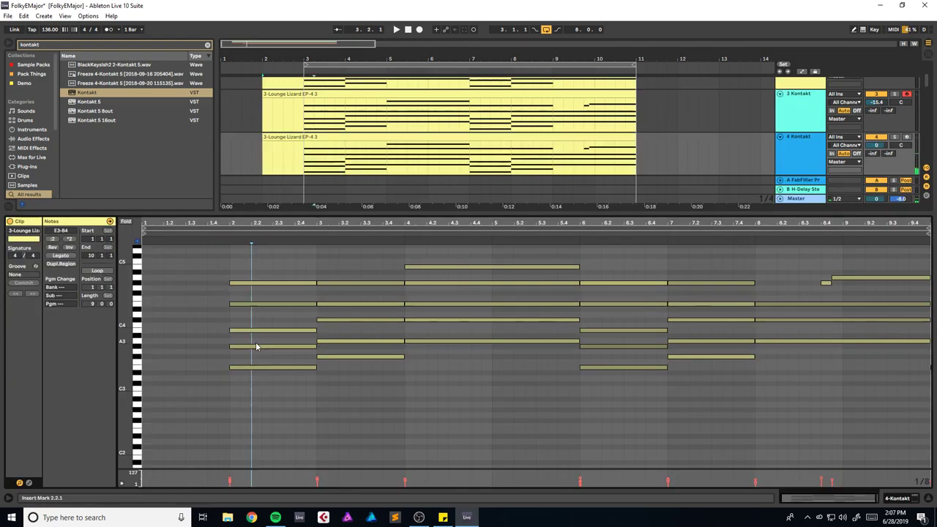
{"action": "left_click", "coordinate": [256, 347]}
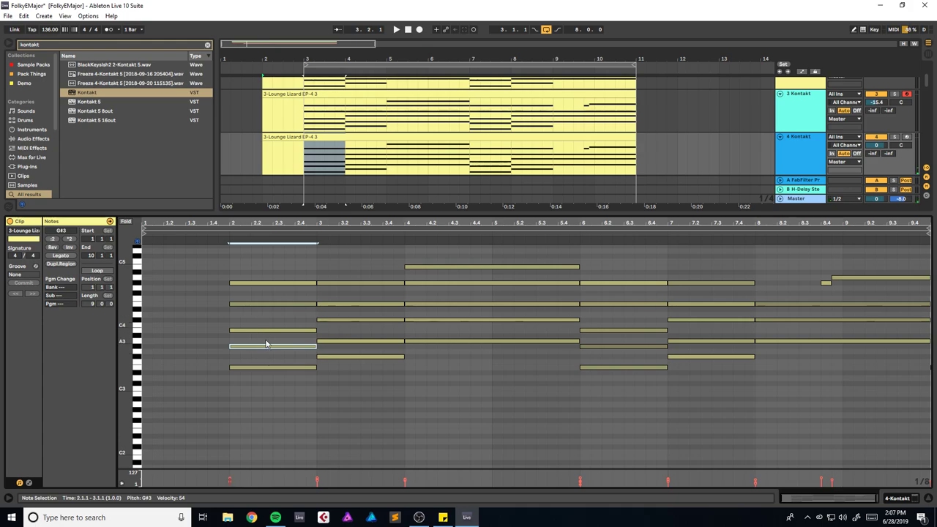
{"action": "left_click", "coordinate": [346, 342]}
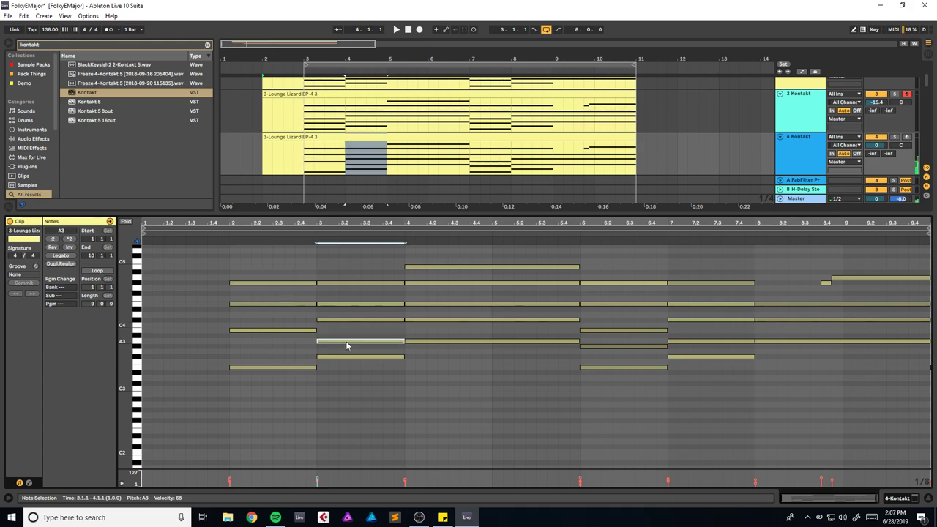
{"action": "key", "text": "shift+Up"}
{"action": "left_click_drag", "start_coordinate": [350, 334], "coordinate": [353, 282]}
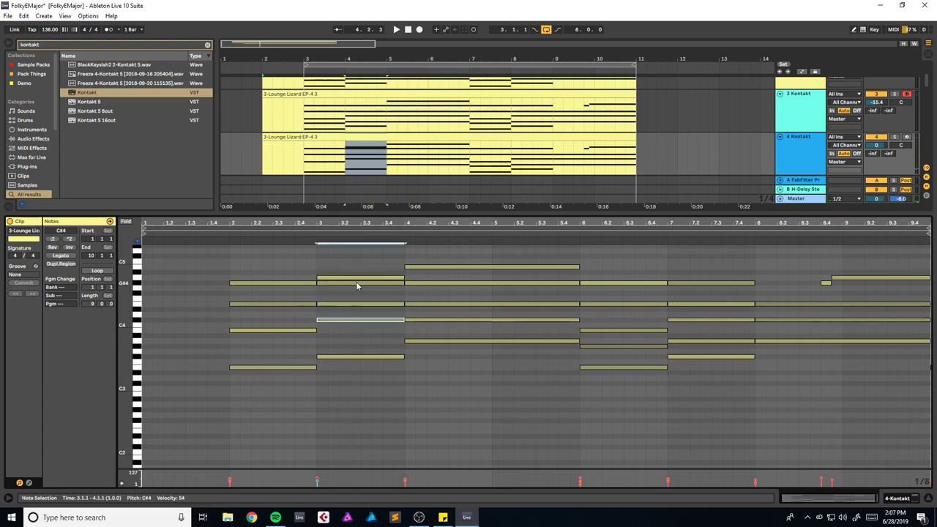
{"action": "left_click", "coordinate": [355, 284]}
{"action": "key", "text": "space"}
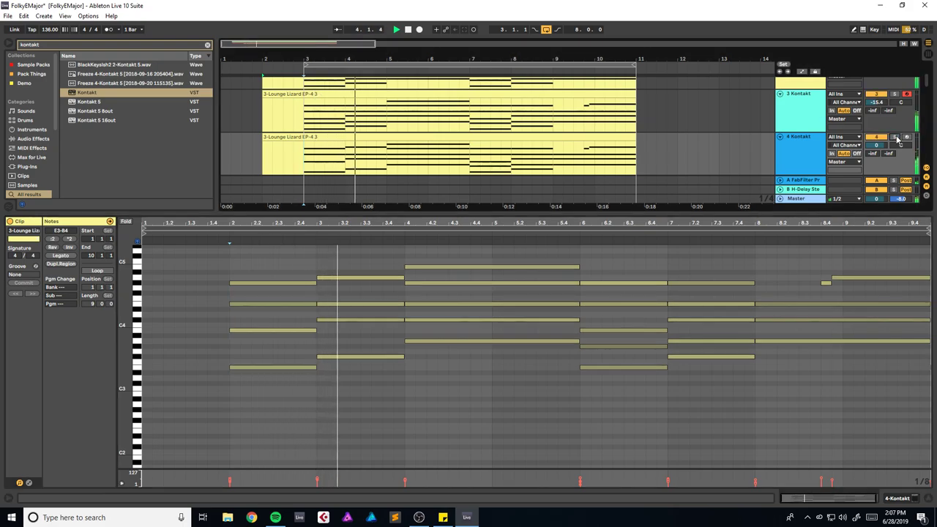
Step: Undo the revoicing of the piano's first two chords and stop playback
{"action": "key", "text": "ctrl+z"}
{"action": "key", "text": "ctrl+z"}
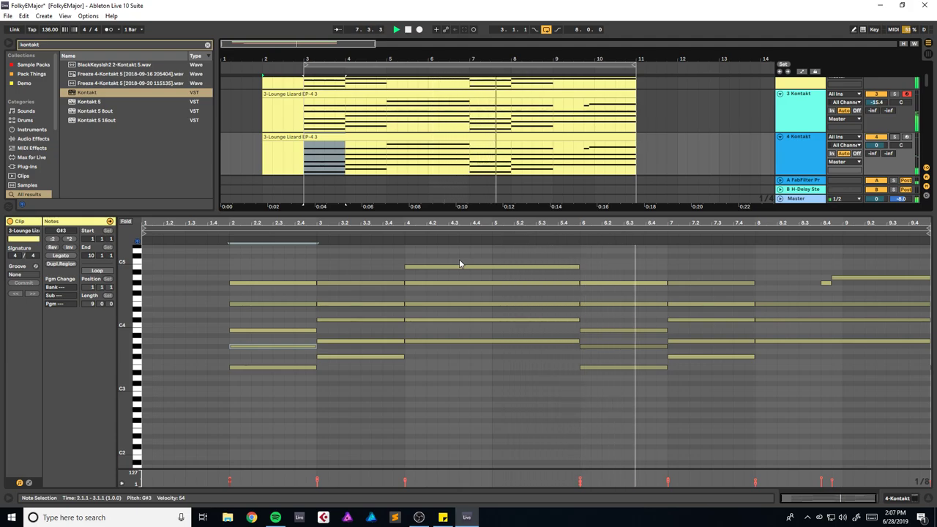
{"action": "key", "text": "space"}
Step: Select all notes in the piano clip and even out their velocities to 53
{"action": "left_click_drag", "start_coordinate": [126, 305], "coordinate": [103, 305]}
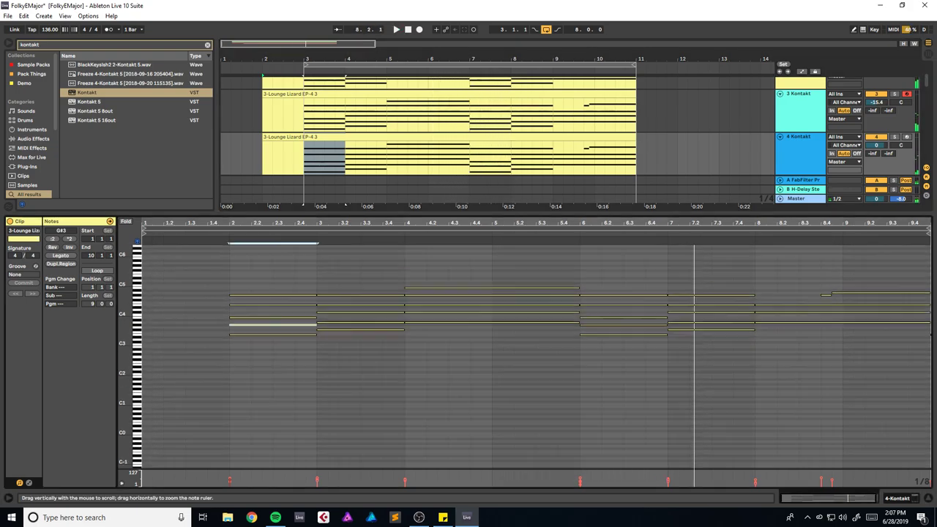
{"action": "left_click_drag", "start_coordinate": [844, 261], "coordinate": [220, 409]}
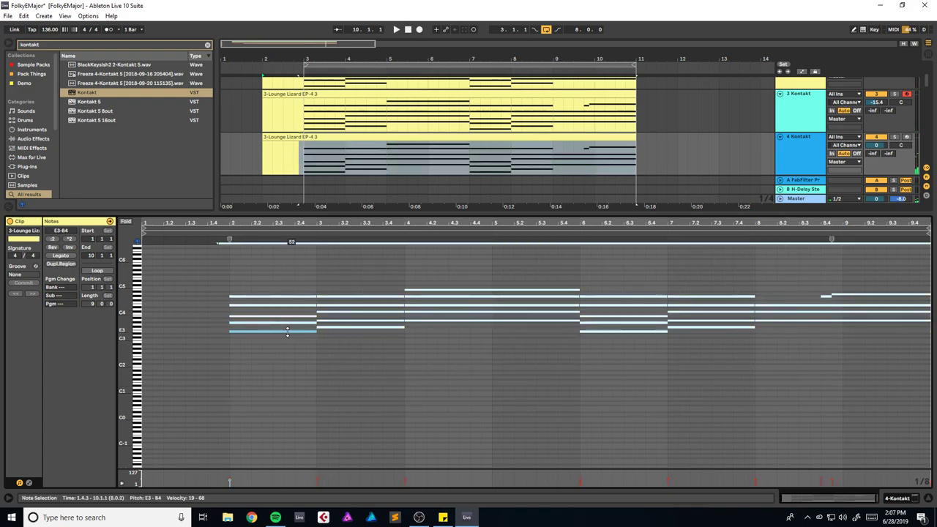
{"action": "left_click", "coordinate": [493, 322]}
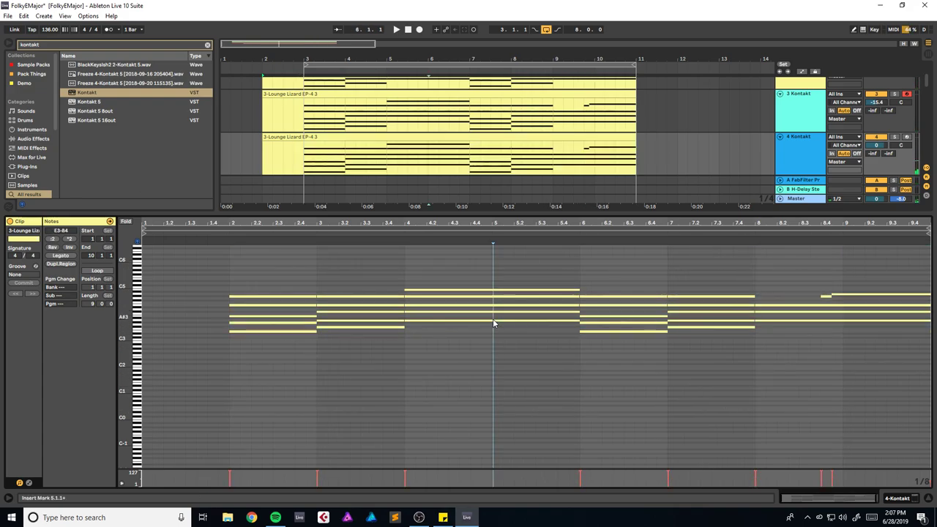
{"action": "left_click_drag", "start_coordinate": [841, 278], "coordinate": [219, 383]}
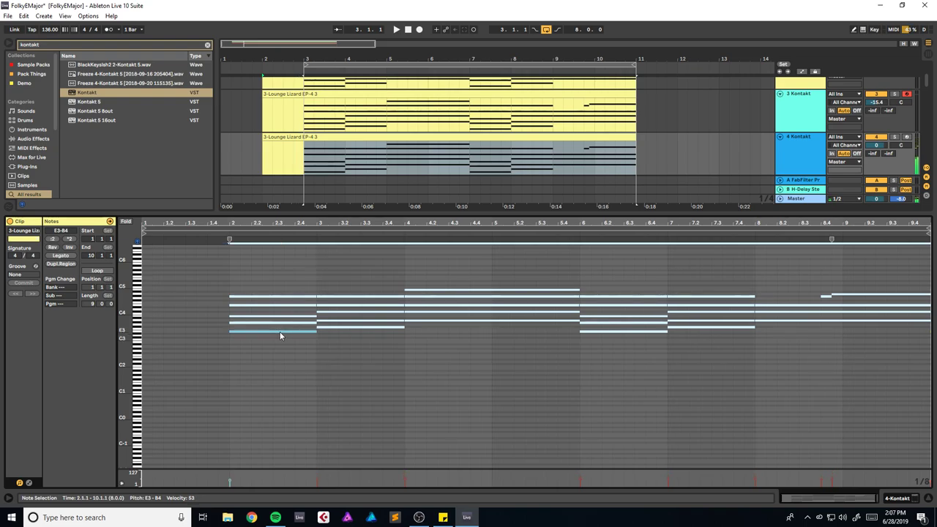
Step: Deselect the piano notes and play the loop, switching the piano track's solo on and off to judge it in the mix
{"action": "left_click", "coordinate": [231, 283]}
{"action": "key", "text": "space"}
{"action": "left_click", "coordinate": [894, 137]}
{"action": "left_click", "coordinate": [895, 138]}
Step: Show the piano track's devices, search the browser for "cla-76" and add CLA-76 Stereo after Kontakt
{"action": "left_click", "coordinate": [901, 502]}
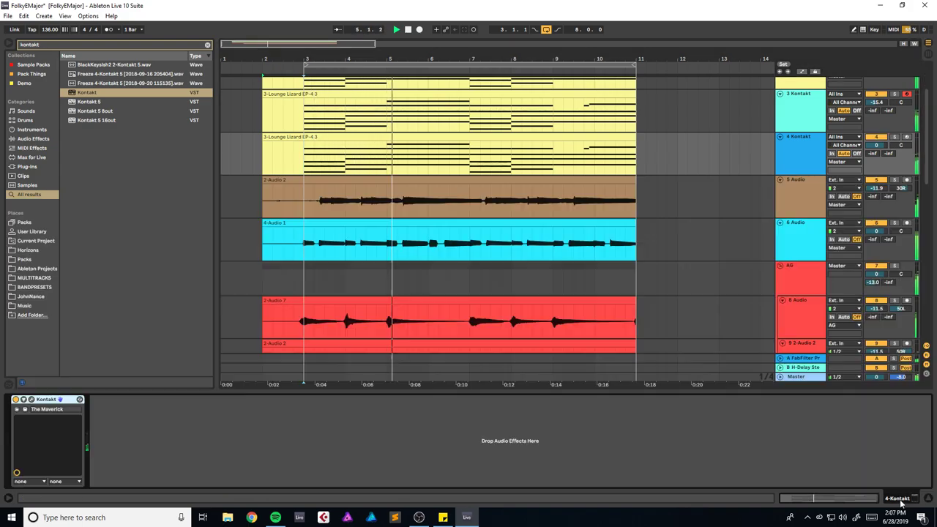
{"action": "key", "text": "ctrl+f"}
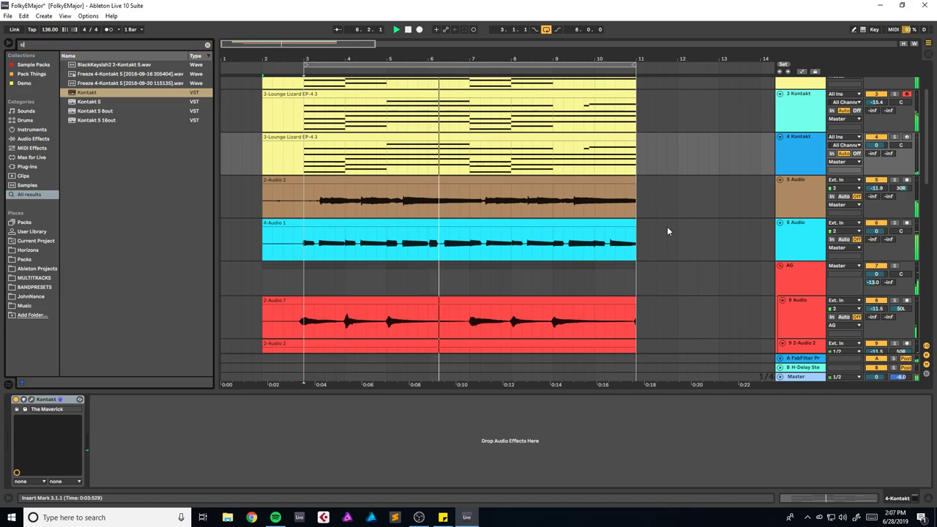
{"action": "type", "text": "cla-76"}
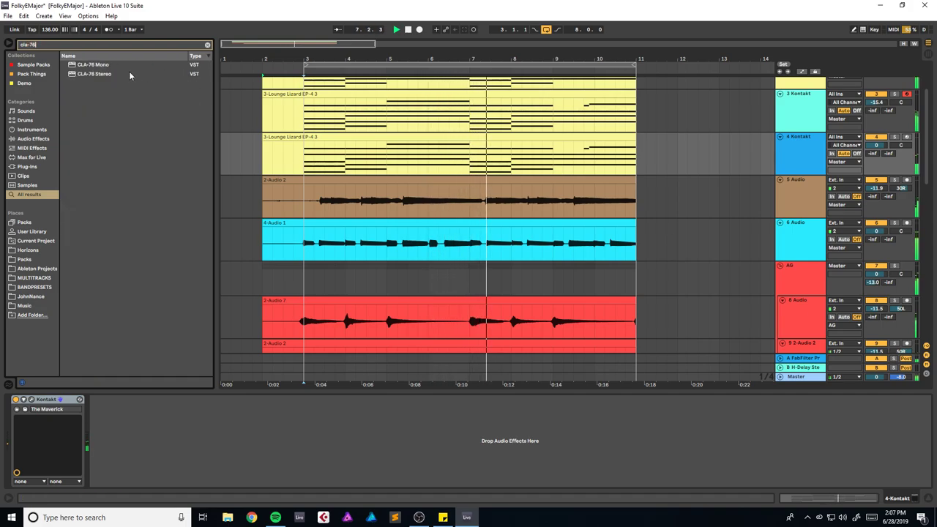
{"action": "key", "text": "Down"}
{"action": "key", "text": "Down"}
{"action": "key", "text": "Return"}
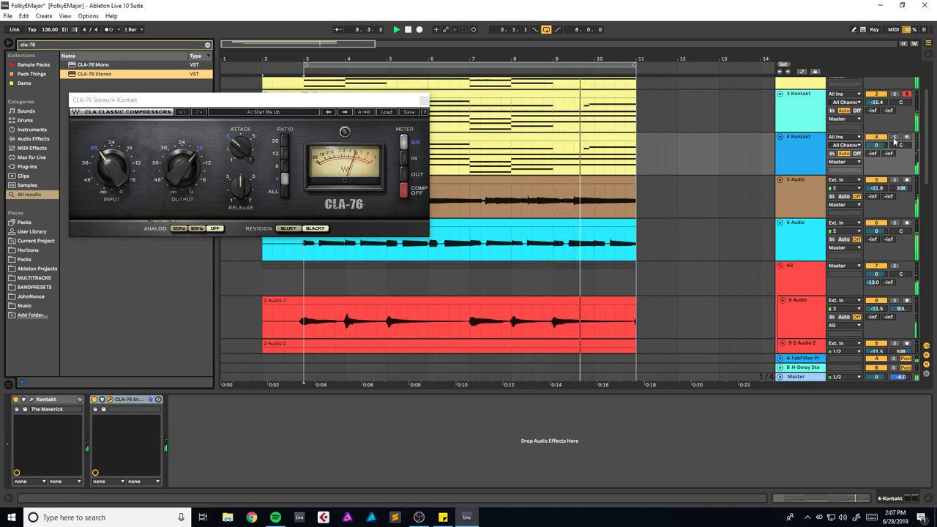
Step: Solo the piano track, raise the CLA-76's input, set its output to -21.6 and close the compressor window
{"action": "left_click", "coordinate": [895, 137]}
{"action": "left_click_drag", "start_coordinate": [114, 177], "coordinate": [115, 168]}
{"action": "left_click_drag", "start_coordinate": [172, 190], "coordinate": [172, 185]}
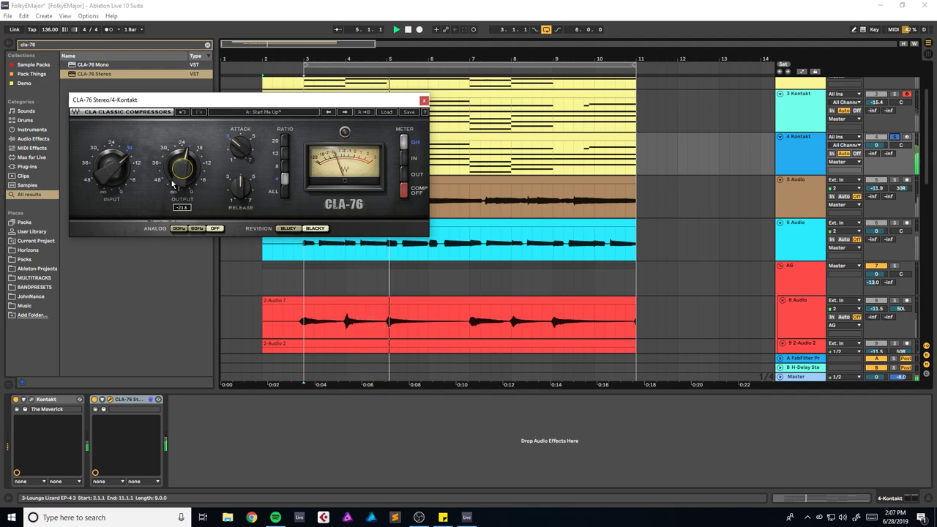
{"action": "left_click", "coordinate": [425, 103]}
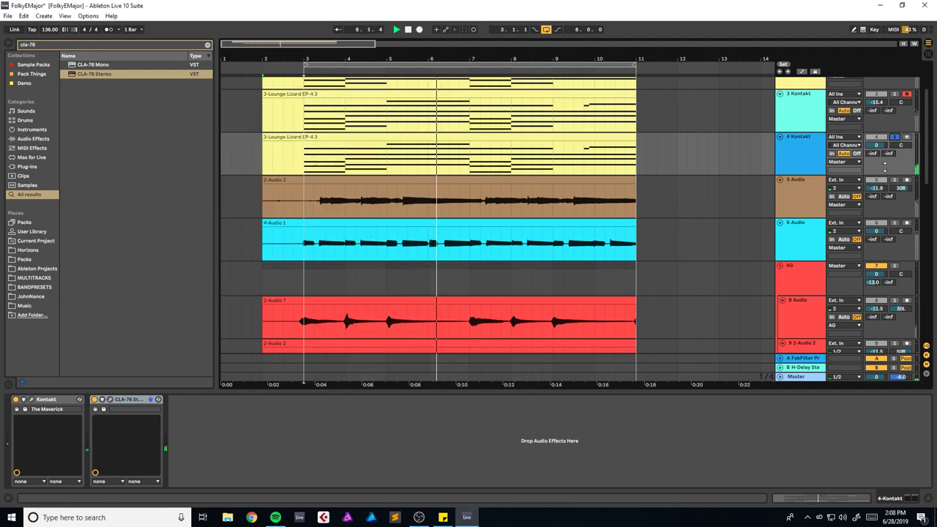
Step: Set the piano track's volume to -4.1 dB with its solo off and save the set
{"action": "left_click_drag", "start_coordinate": [876, 145], "coordinate": [876, 153]}
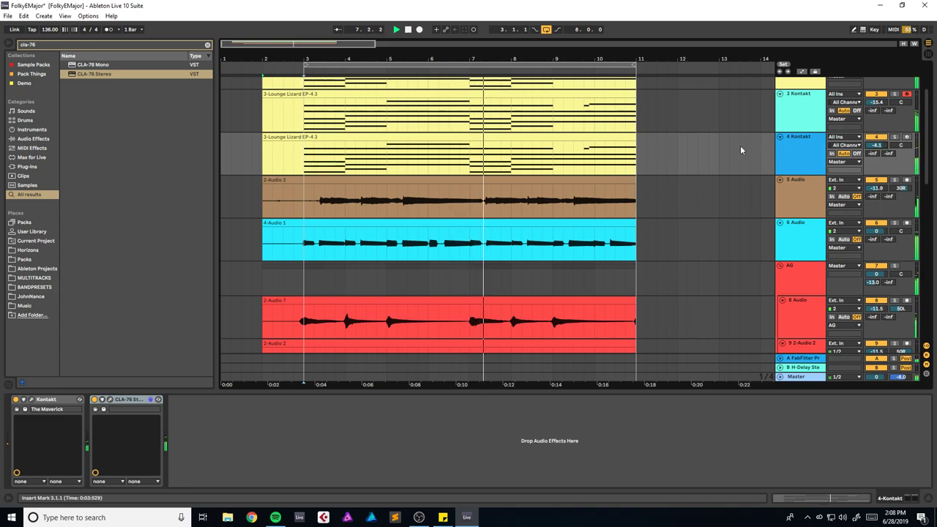
{"action": "key", "text": "ctrl+s"}
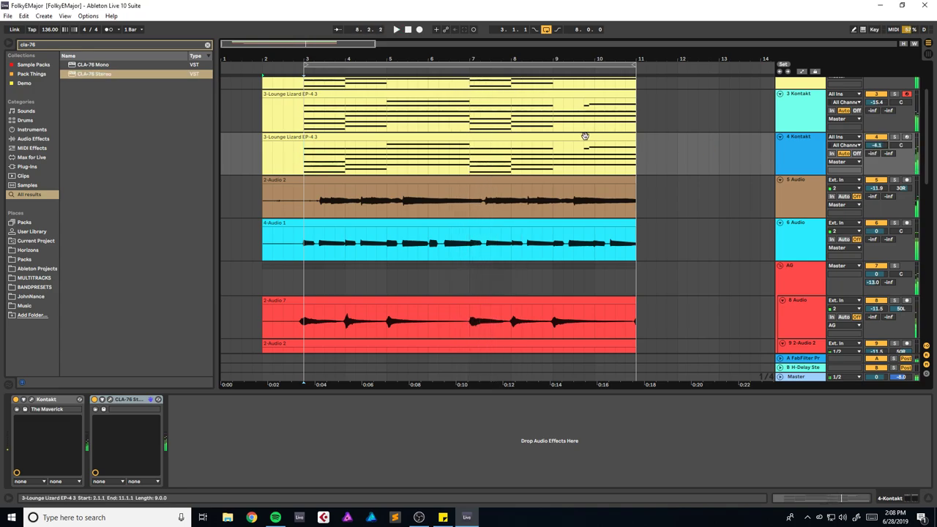
Step: Transpose all notes in the piano clip down one octave, listen to the result and save the set
{"action": "double_click", "coordinate": [583, 139]}
{"action": "key", "text": "space"}
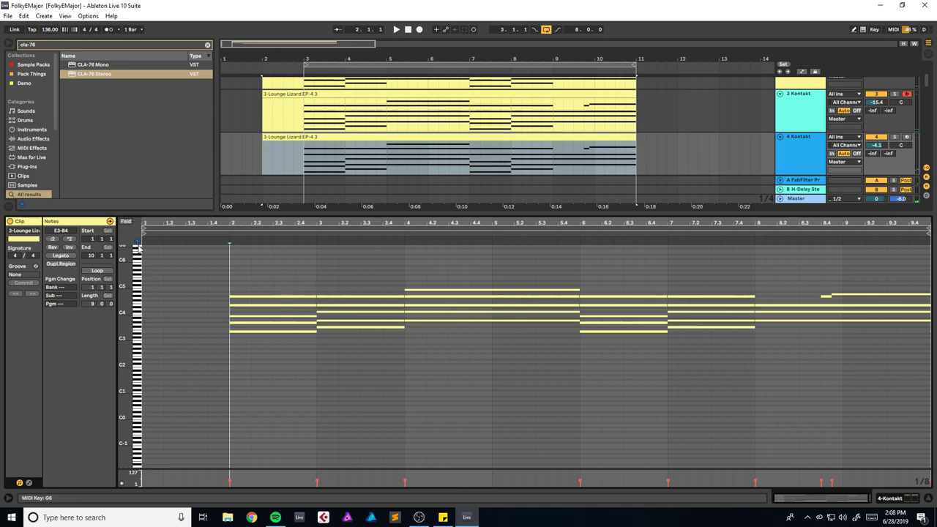
{"action": "left_click_drag", "start_coordinate": [278, 261], "coordinate": [868, 370]}
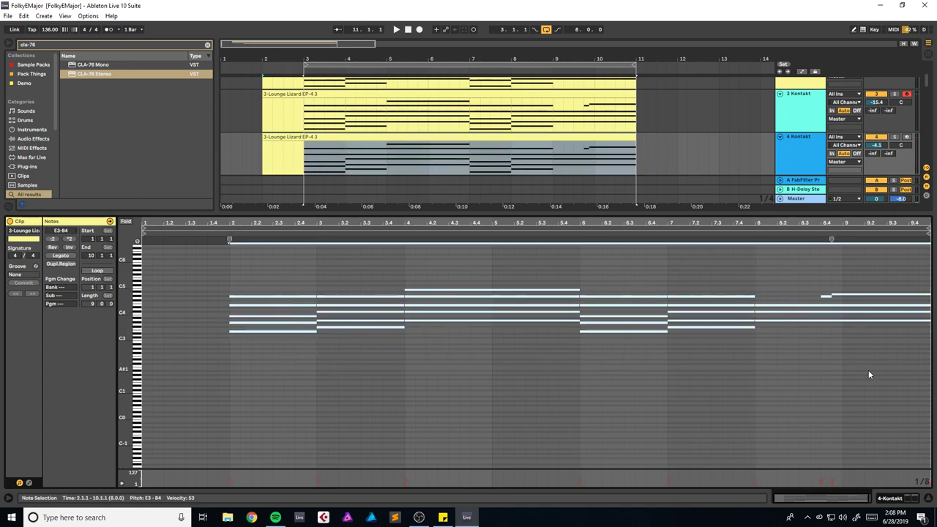
{"action": "key", "text": "shift+Down"}
{"action": "left_click", "coordinate": [270, 302]}
{"action": "key", "text": "space"}
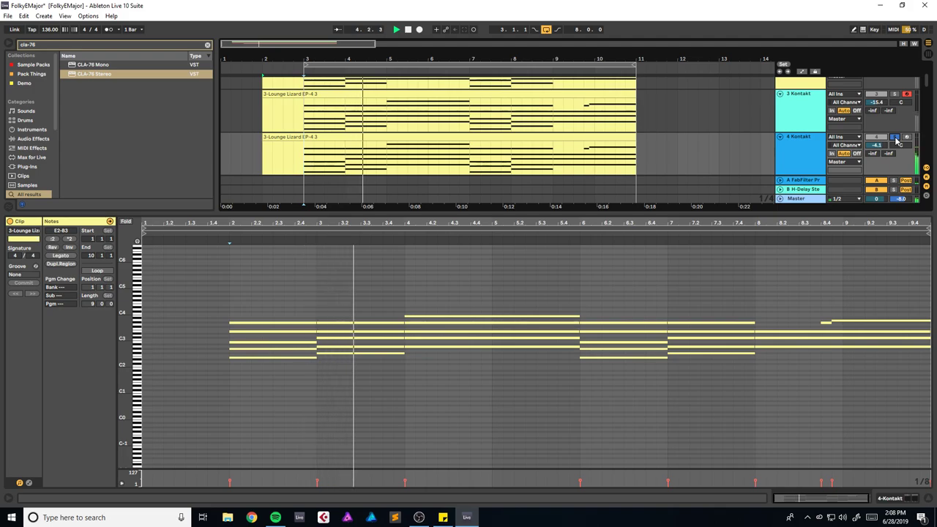
{"action": "key", "text": "shift+Tab"}
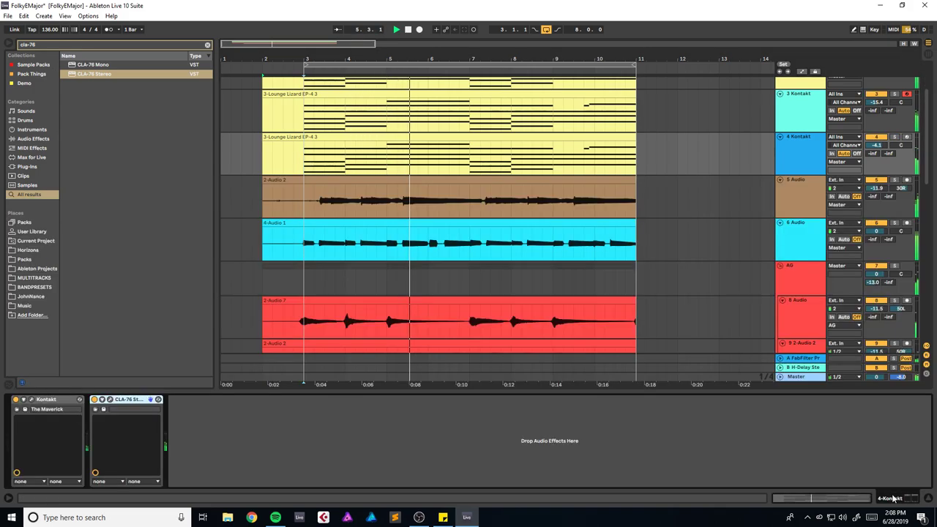
{"action": "key", "text": "ctrl+s"}
Step: Add ValhallaVintageVerb to the piano track after the compressor and set its mix to 16.8%
{"action": "scroll", "coordinate": [660, 185], "scroll_direction": "up", "scroll_amount": 2}
{"action": "key", "text": "ctrl+f"}
{"action": "type", "text": "valha"}
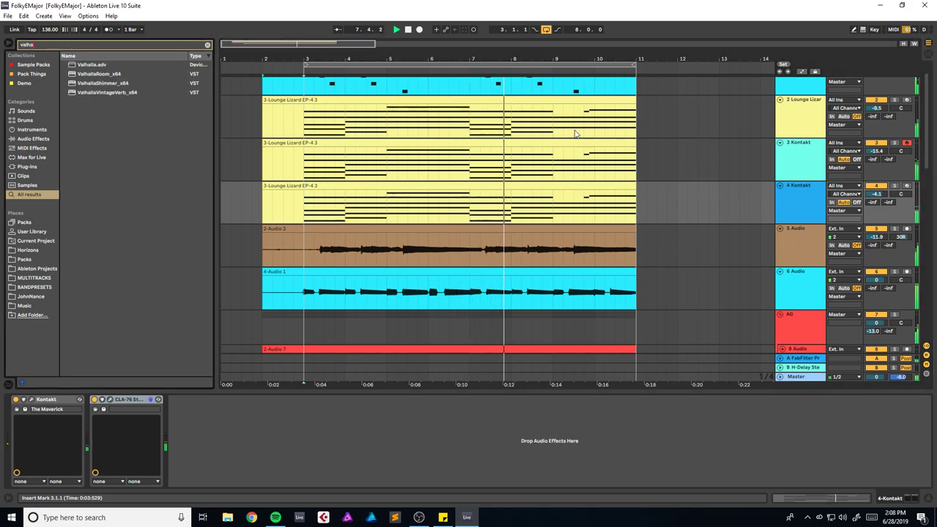
{"action": "left_click", "coordinate": [117, 93]}
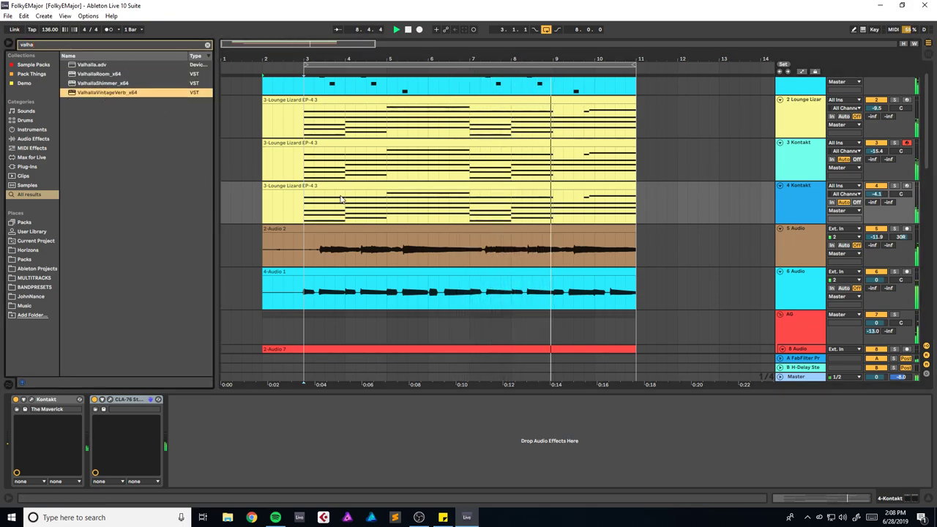
{"action": "double_click", "coordinate": [118, 93]}
{"action": "left_click_drag", "start_coordinate": [104, 197], "coordinate": [116, 272]}
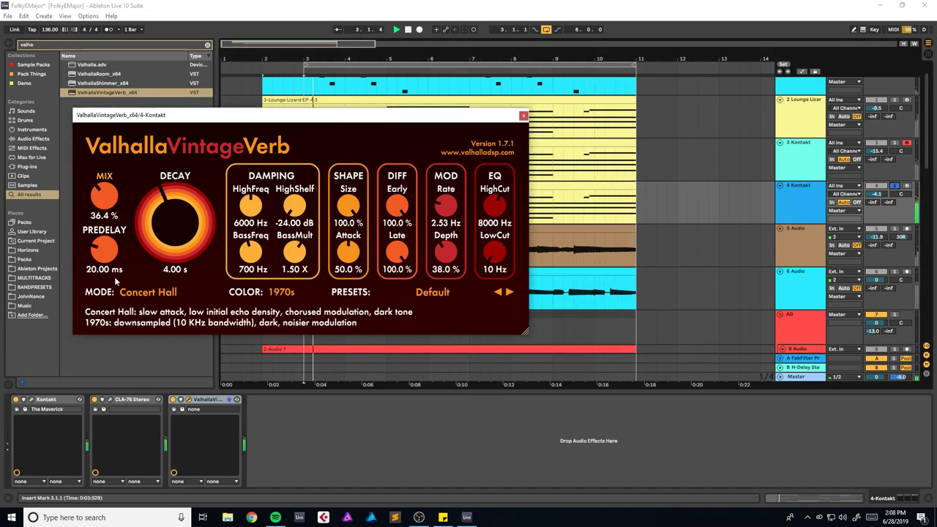
{"action": "left_click", "coordinate": [543, 155]}
{"action": "left_click", "coordinate": [522, 117]}
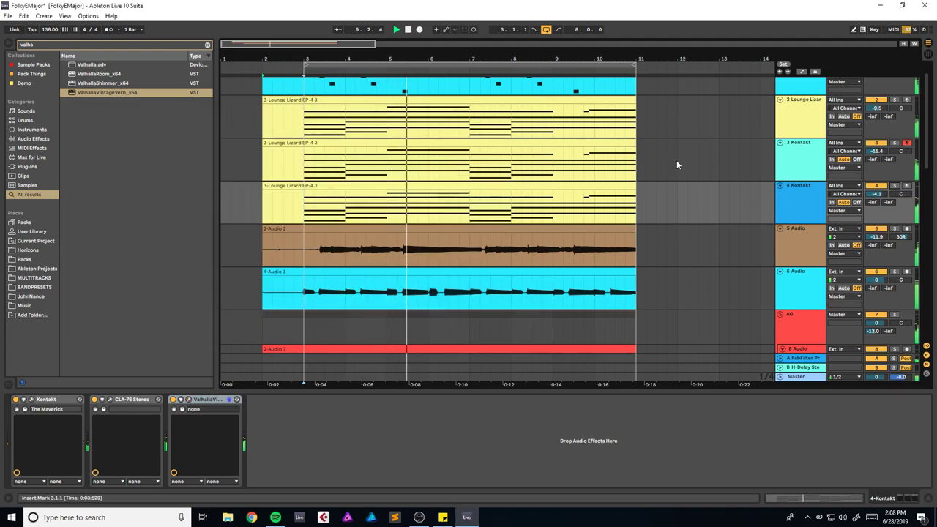
Step: Solo the piano track during playback, set its ValhallaVintageVerb decay to 1.48 s and lower the reverb mix slightly
{"action": "left_click_drag", "start_coordinate": [386, 386], "coordinate": [386, 381]}
{"action": "key", "text": "ctrl+alt+l"}
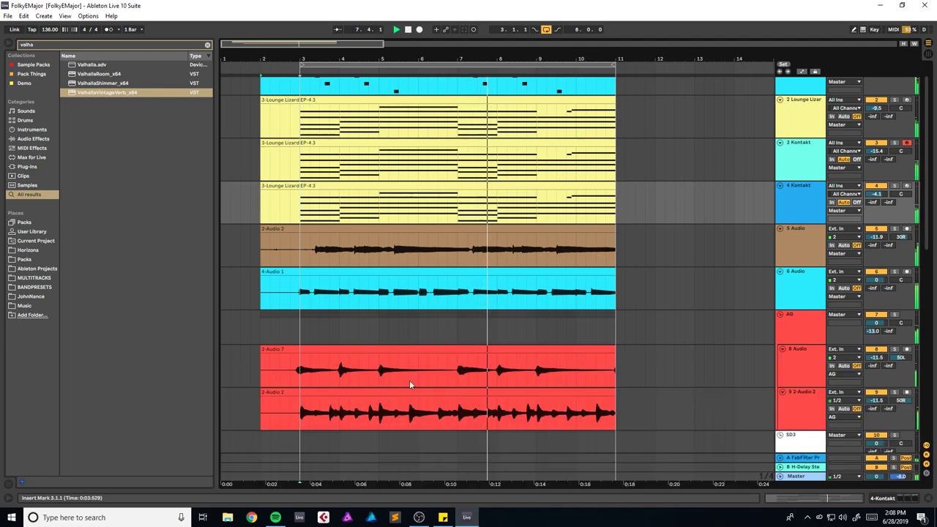
{"action": "scroll", "coordinate": [679, 229], "scroll_direction": "up", "scroll_amount": 2}
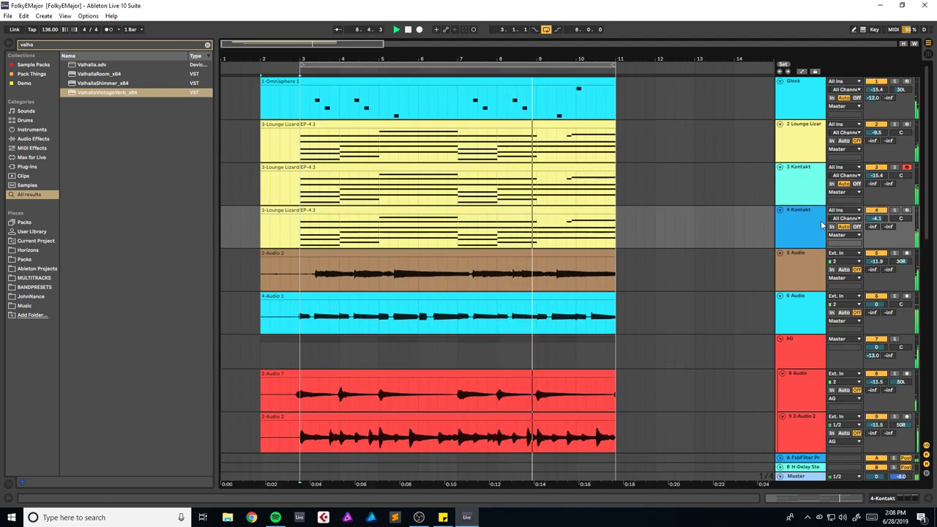
{"action": "left_click", "coordinate": [894, 210]}
{"action": "left_click", "coordinate": [812, 212]}
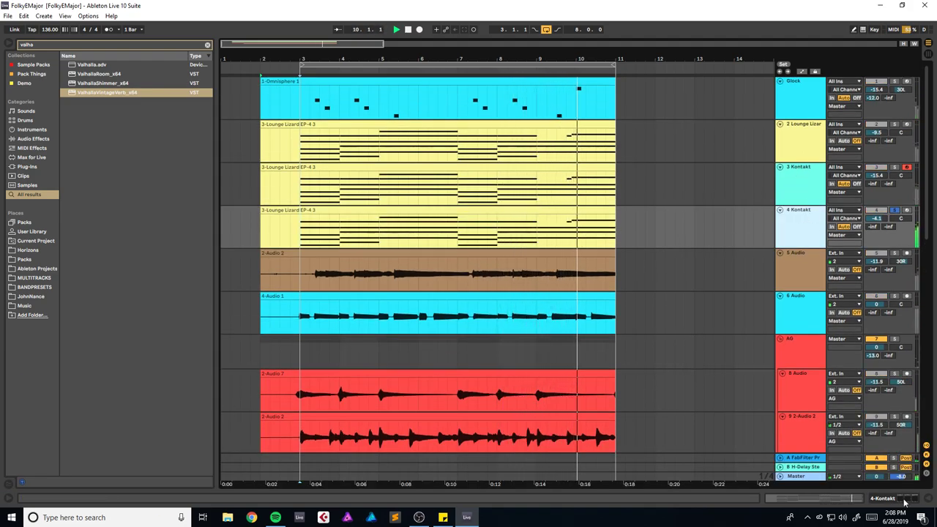
{"action": "key", "text": "ctrl+alt+l"}
{"action": "key", "text": "space"}
{"action": "left_click", "coordinate": [188, 399]}
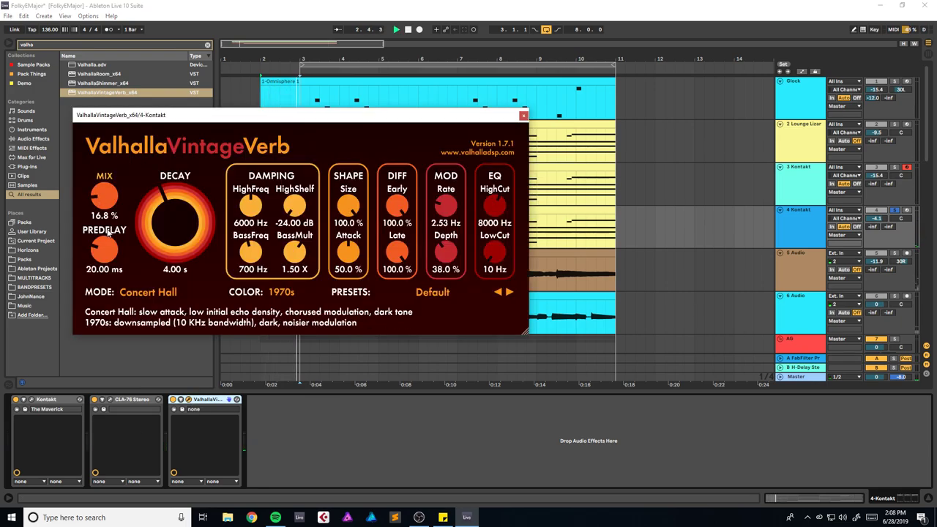
{"action": "left_click_drag", "start_coordinate": [162, 213], "coordinate": [161, 224]}
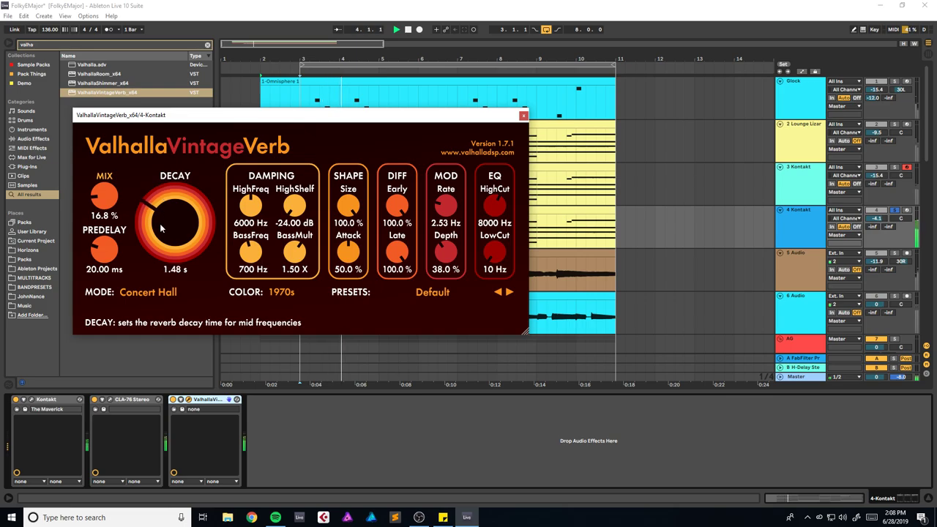
{"action": "left_click_drag", "start_coordinate": [106, 197], "coordinate": [106, 201]}
{"action": "left_click", "coordinate": [524, 115]}
Step: Inspect the piano's MIDI clip and The Maverick's controls in Kontakt during playback, and stop the loop
{"action": "double_click", "coordinate": [360, 211]}
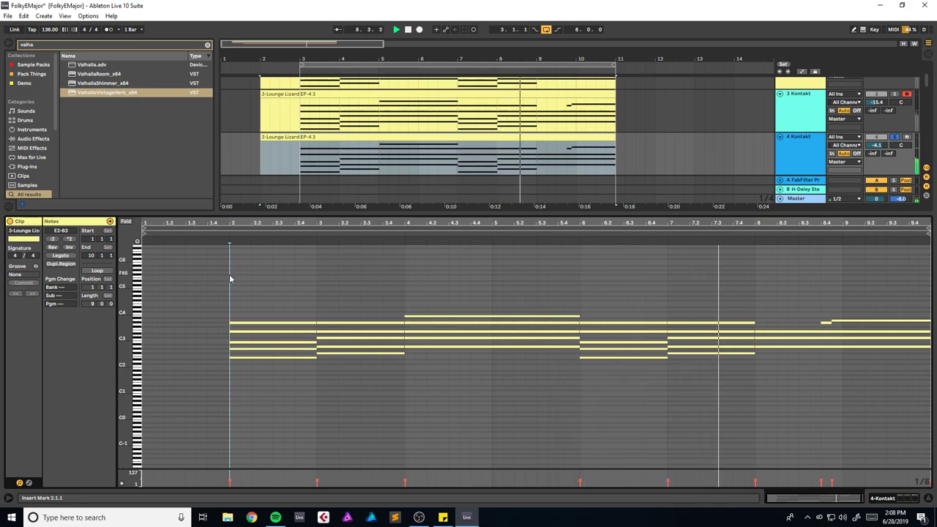
{"action": "left_click", "coordinate": [893, 499]}
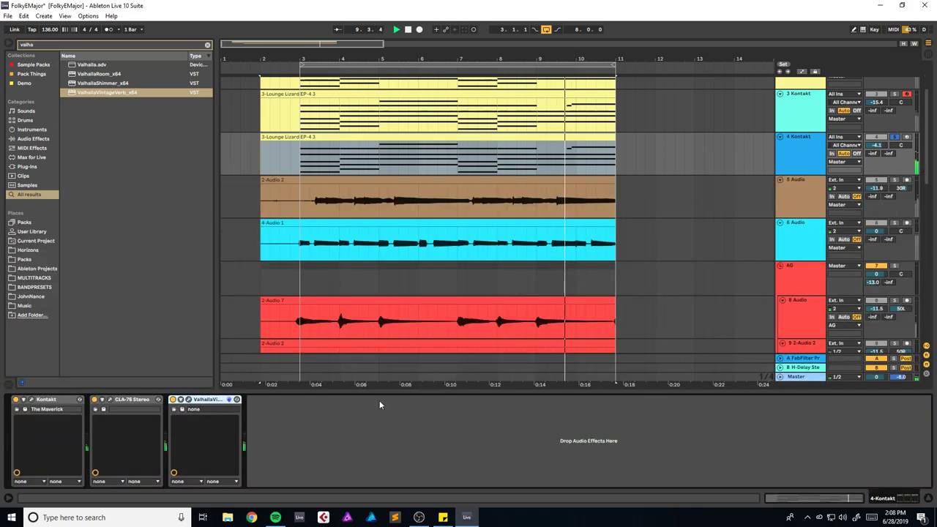
{"action": "left_click", "coordinate": [31, 399]}
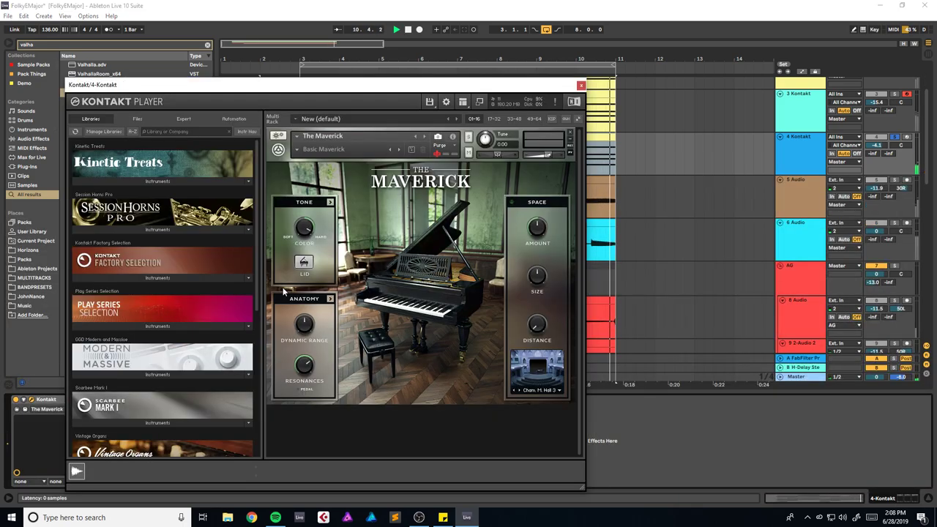
{"action": "left_click", "coordinate": [581, 86]}
{"action": "key", "text": "space"}
{"action": "left_click", "coordinate": [810, 226]}
{"action": "left_click", "coordinate": [807, 203]}
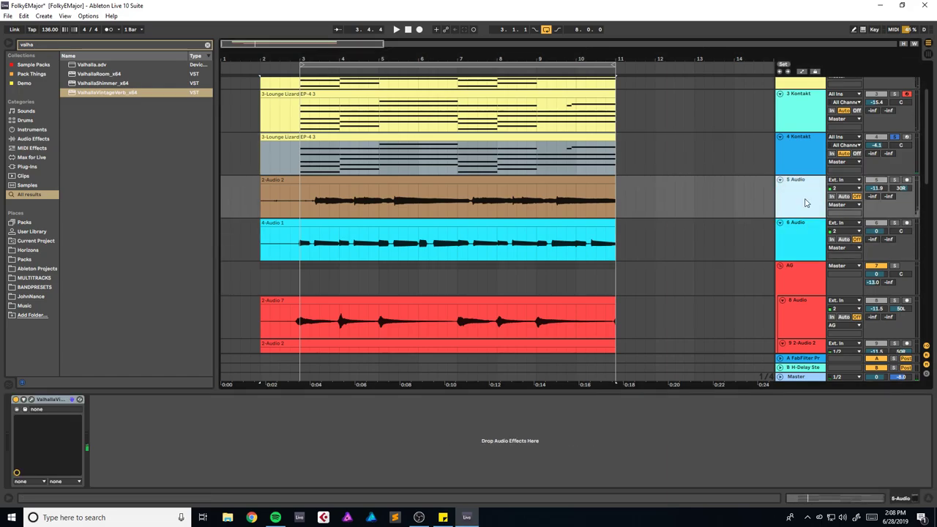
Step: Clear The Maverick's Color automation on the piano track across the whole clip, from 1.3.1 to 12.4.1, and hide the automation lanes
{"action": "left_click", "coordinate": [798, 155]}
{"action": "key", "text": "a"}
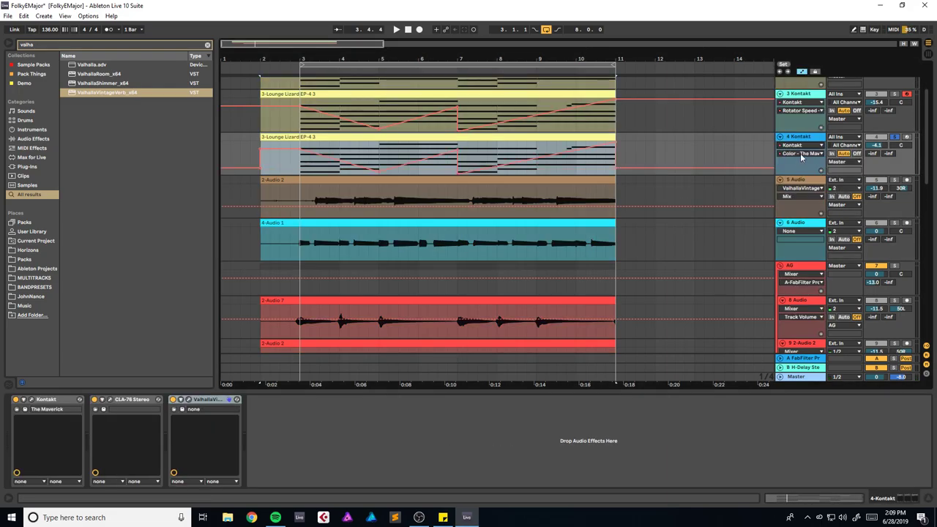
{"action": "left_click", "coordinate": [617, 144]}
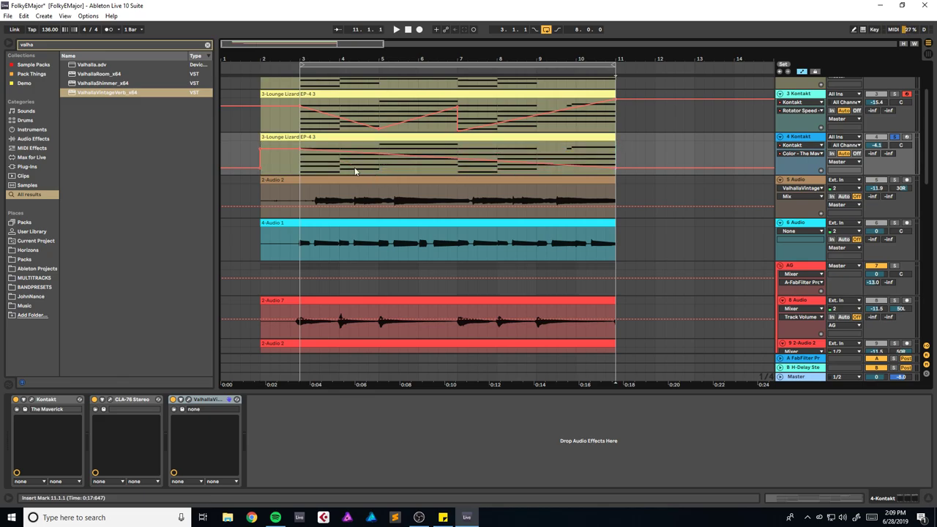
{"action": "left_click_drag", "start_coordinate": [234, 156], "coordinate": [682, 156]}
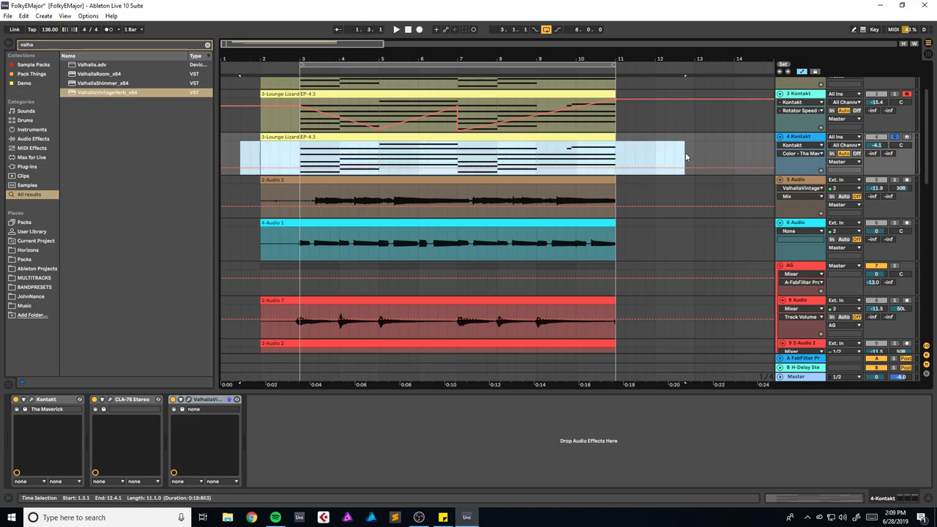
{"action": "left_click", "coordinate": [807, 144]}
{"action": "key", "text": "a"}
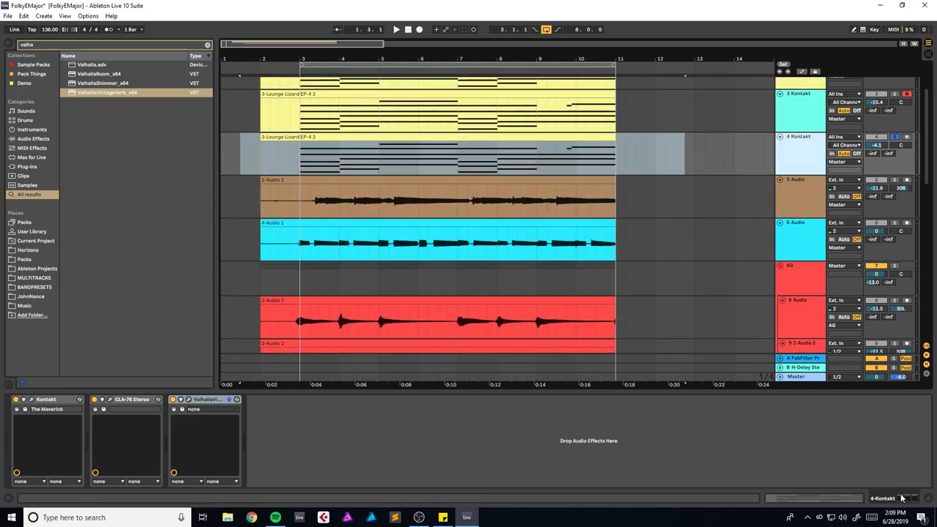
Step: Check The Maverick's Color control while the loop plays, unsolo the piano track and save the set
{"action": "key", "text": "space"}
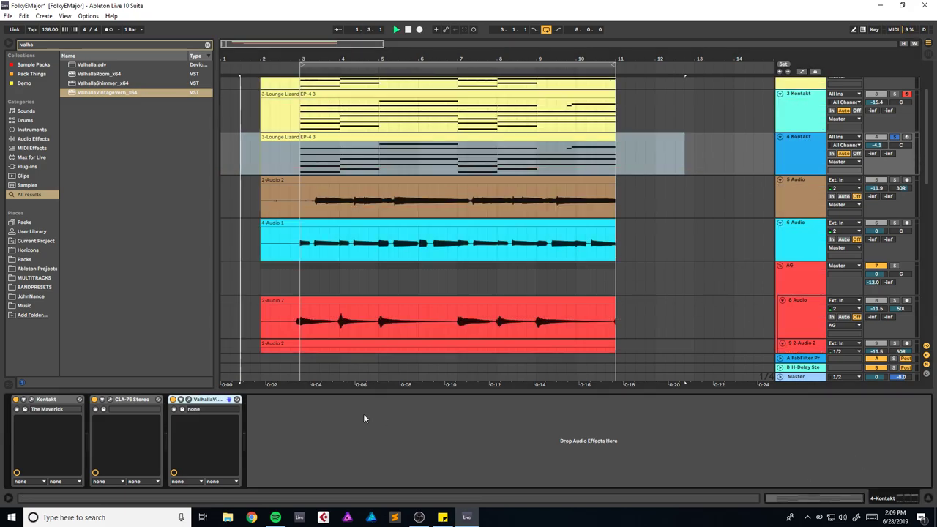
{"action": "left_click", "coordinate": [32, 400]}
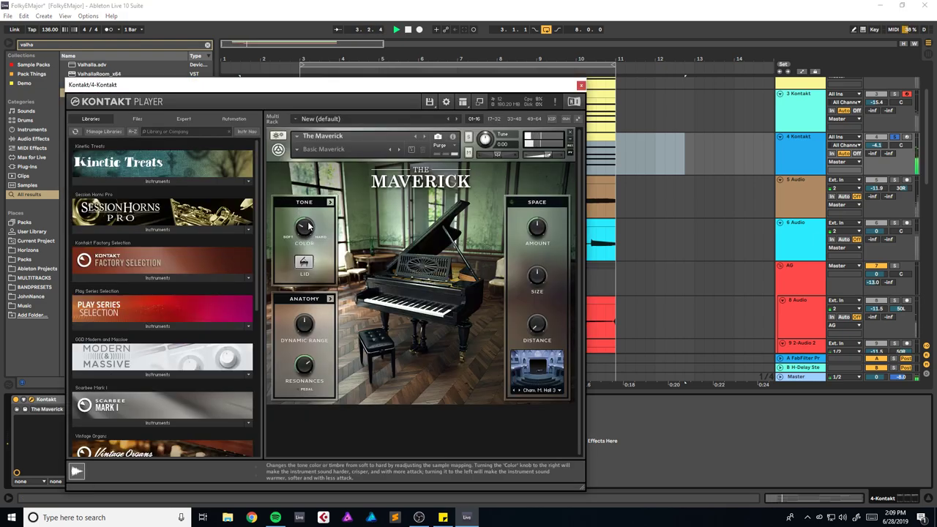
{"action": "left_click", "coordinate": [893, 138]}
{"action": "key", "text": "ctrl+s"}
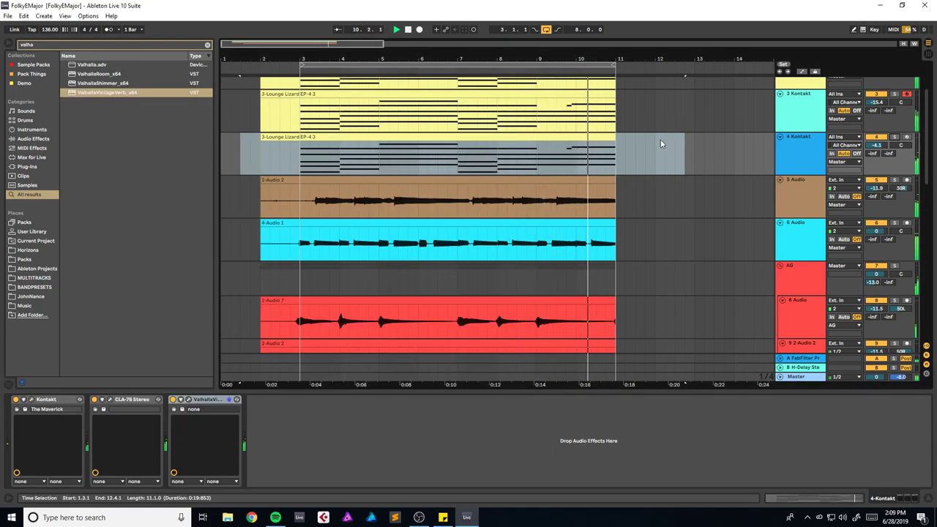
Step: Group the Lounge Lizard track and the two Kontakt tracks together
{"action": "scroll", "coordinate": [661, 139], "scroll_direction": "up", "scroll_amount": 2}
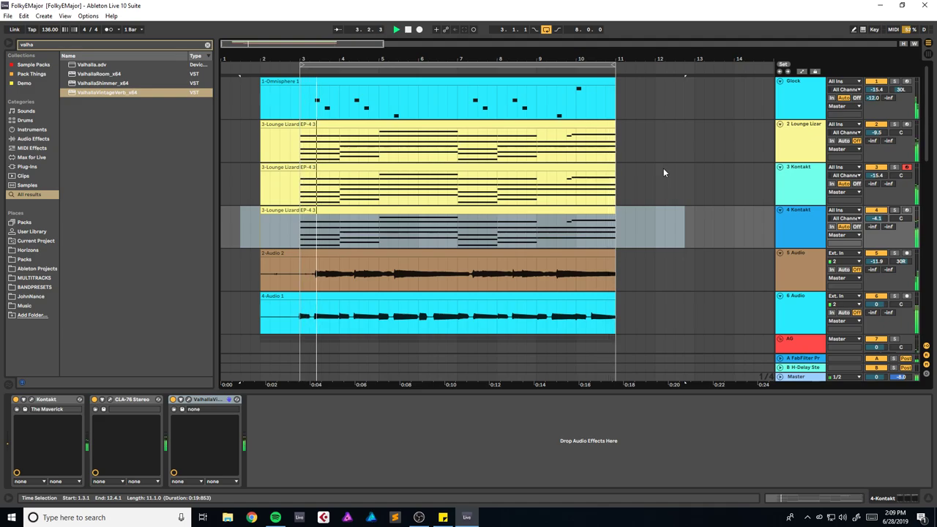
{"action": "left_click", "coordinate": [800, 137]}
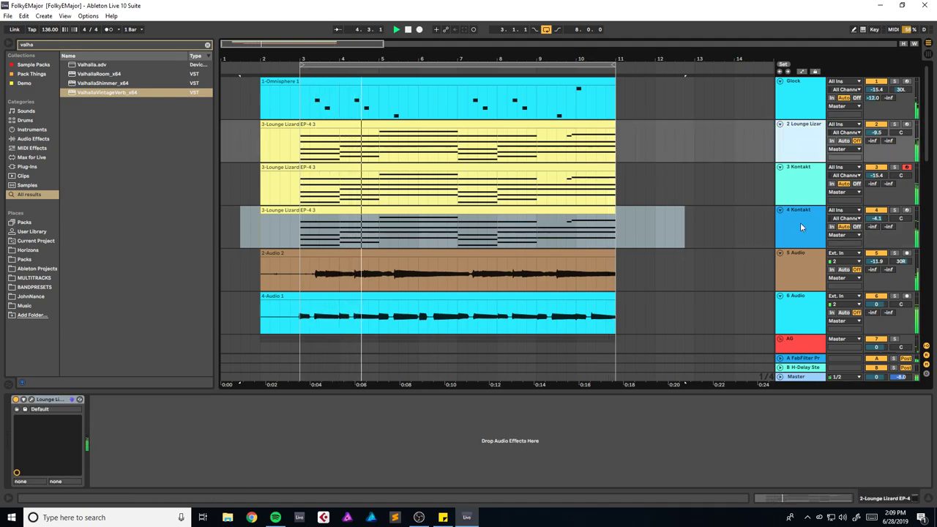
{"action": "left_click", "coordinate": [798, 218], "text": "shift"}
{"action": "key", "text": "ctrl+g"}
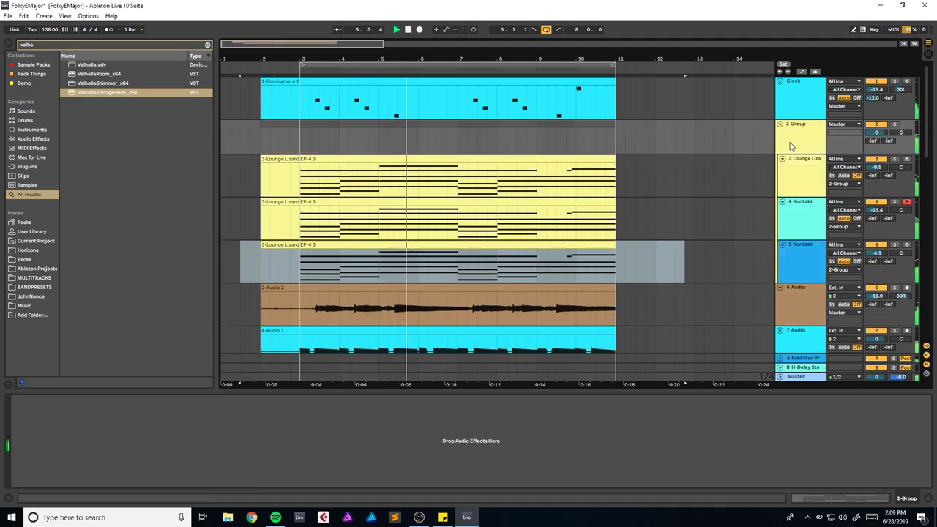
Step: Rename the keyboard group as Keys and add FabFilter Pro-Q 3 to it
{"action": "type", "text": "Keys"}
{"action": "key", "text": "Return"}
{"action": "key", "text": "ctrl+f"}
{"action": "type", "text": "fab"}
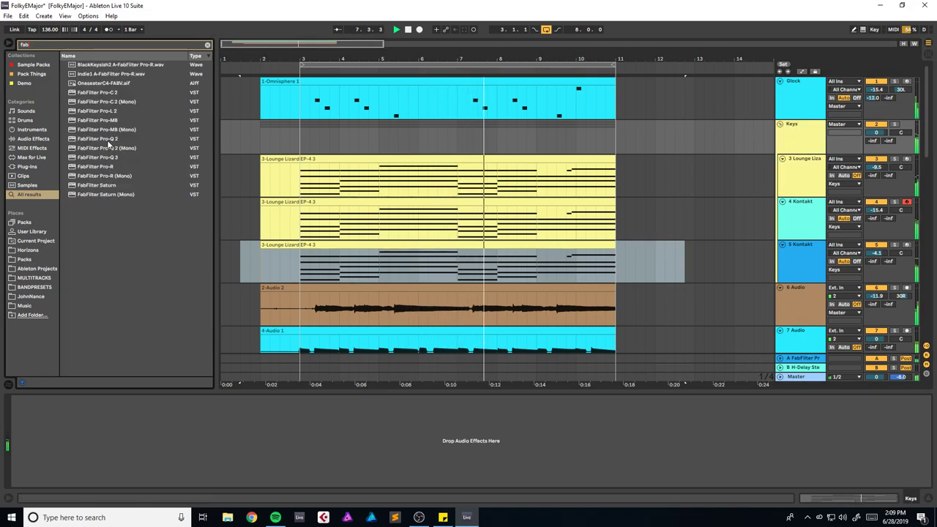
{"action": "left_click_drag", "start_coordinate": [137, 158], "coordinate": [804, 138]}
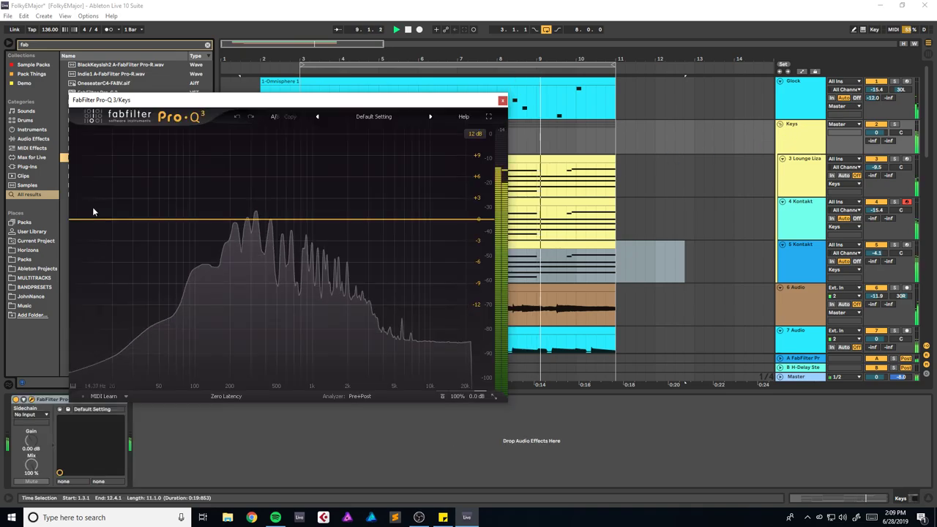
Step: Create a 12 dB/oct low cut in the Keys group's Pro-Q 3 and sweep it up to about 372 Hz with the group soloed
{"action": "left_click", "coordinate": [94, 219]}
{"action": "left_click_drag", "start_coordinate": [103, 219], "coordinate": [261, 220]}
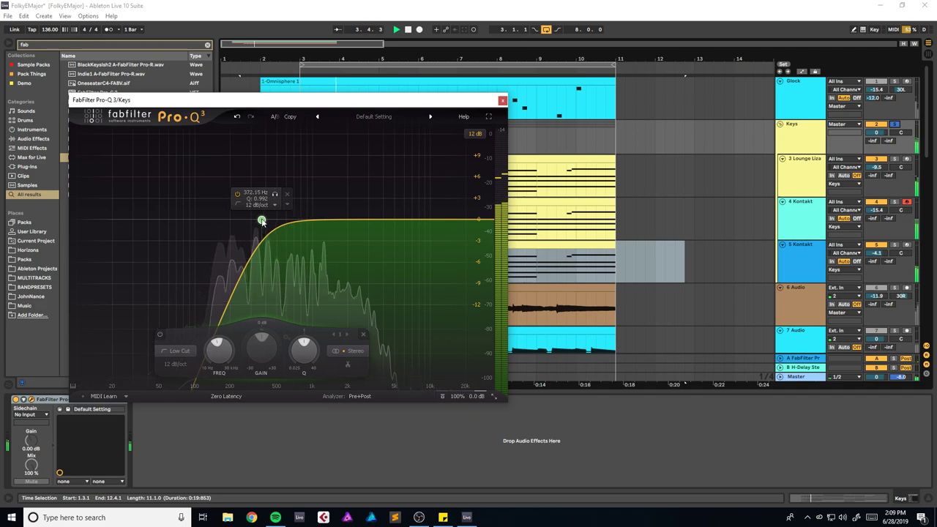
{"action": "left_click", "coordinate": [503, 101]}
Step: Add a Glue Compressor to the Keys group with threshold -26.7 dB and makeup 1.90 dB, and save the set
{"action": "key", "text": "ctrl+f"}
{"action": "type", "text": "glue"}
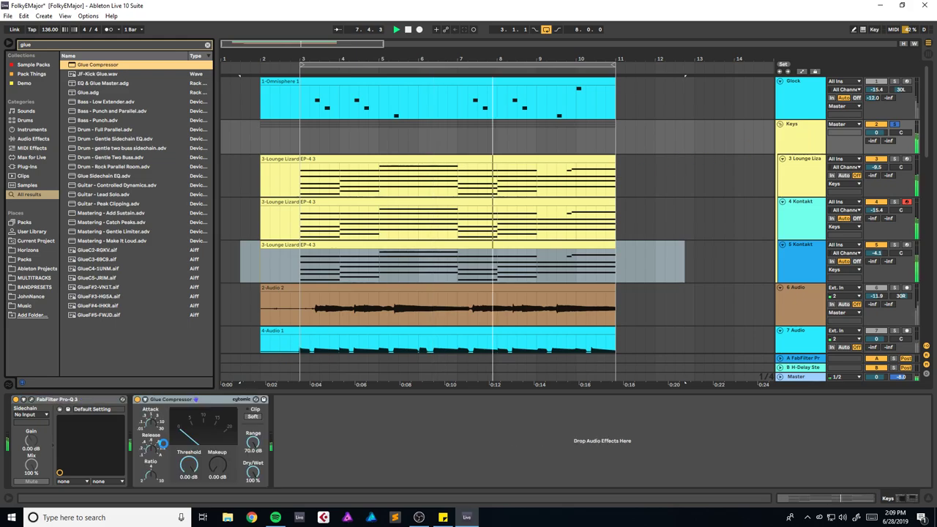
{"action": "left_click_drag", "start_coordinate": [189, 465], "coordinate": [218, 456]}
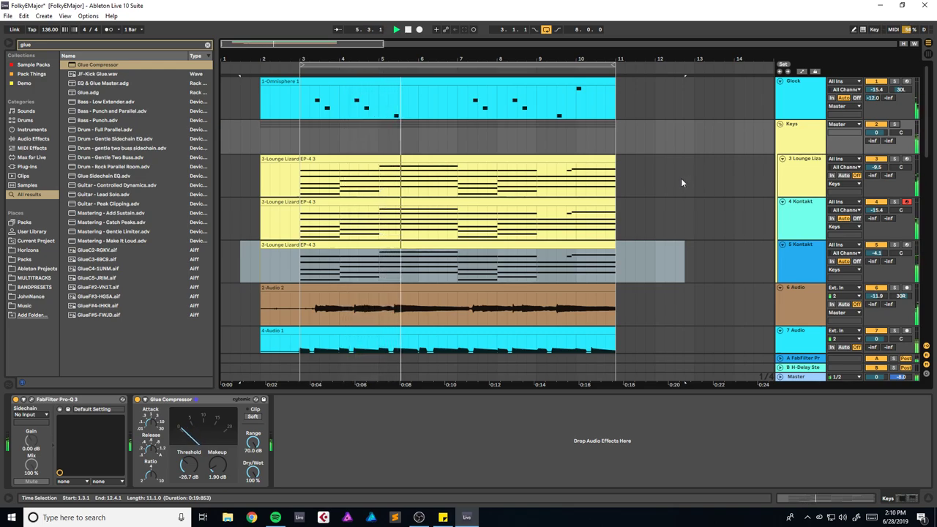
{"action": "key", "text": "ctrl+s"}
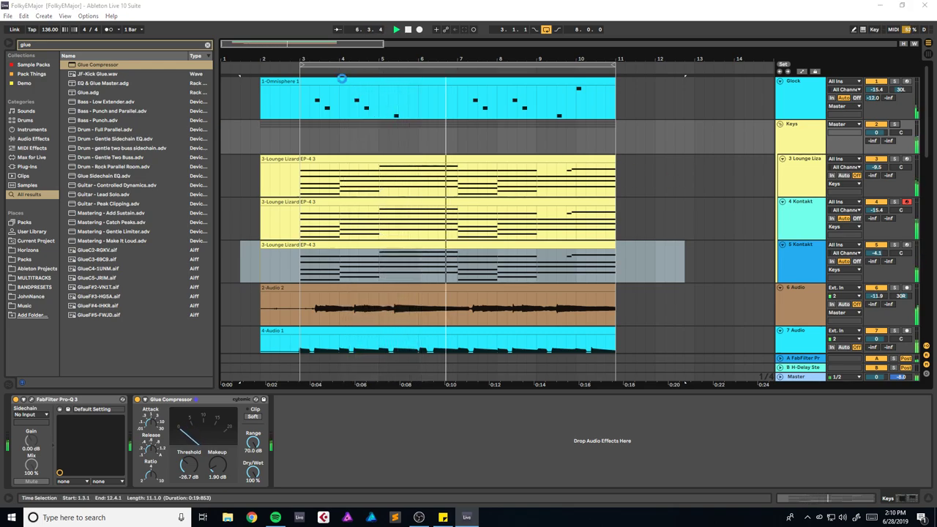
Step: Place the insert marker at 3.1.1 and open the Superior Drummer track's MIDI clip for note editing
{"action": "left_click_drag", "start_coordinate": [273, 45], "coordinate": [273, 40]}
{"action": "left_click", "coordinate": [297, 140]}
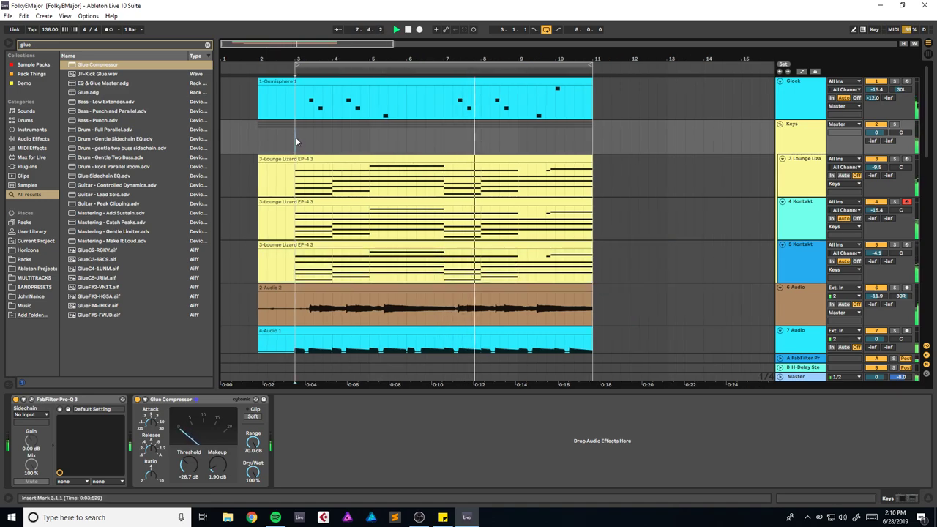
{"action": "scroll", "coordinate": [248, 137], "scroll_direction": "down", "scroll_amount": 4}
{"action": "scroll", "coordinate": [253, 144], "scroll_direction": "down", "scroll_amount": 5}
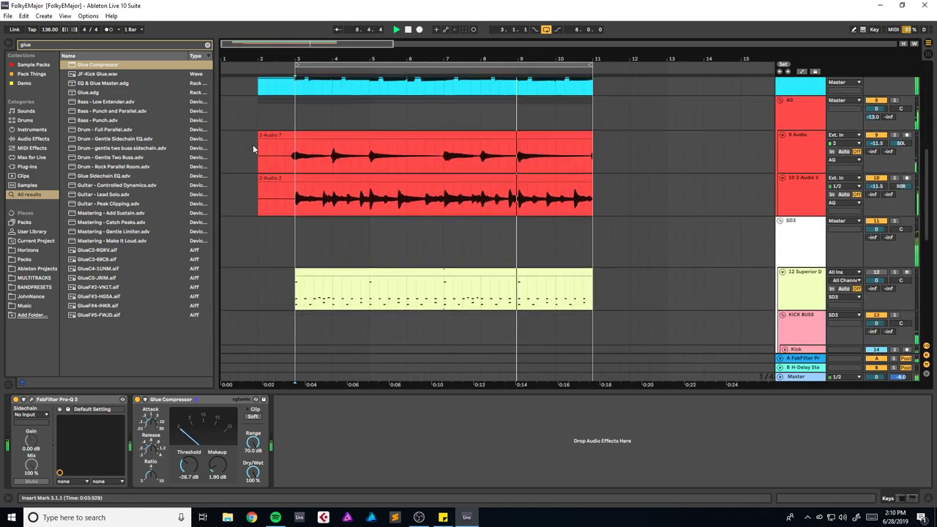
{"action": "left_click", "coordinate": [423, 242]}
{"action": "double_click", "coordinate": [423, 242]}
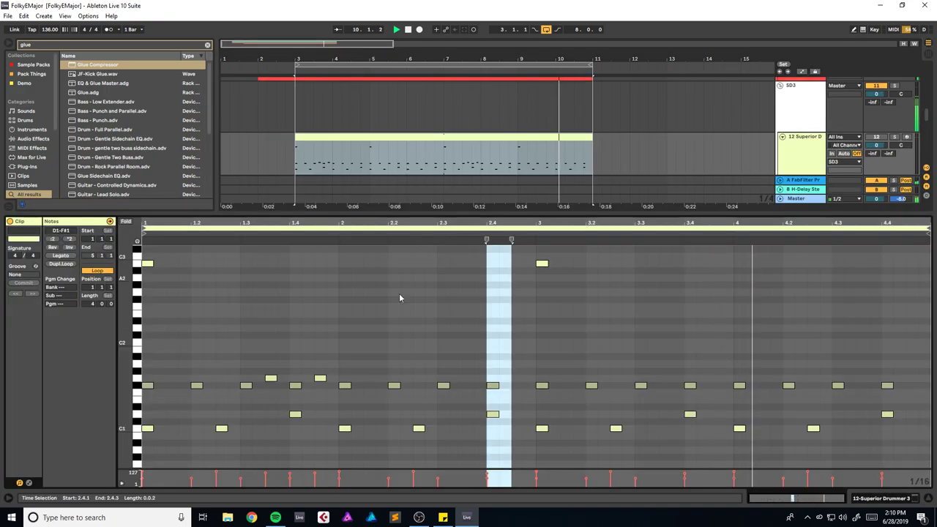
Step: Delete the two G1 notes in the opening section of the Superior Drummer MIDI clip and save the set
{"action": "left_click_drag", "start_coordinate": [345, 370], "coordinate": [268, 380]}
{"action": "key", "text": "Delete"}
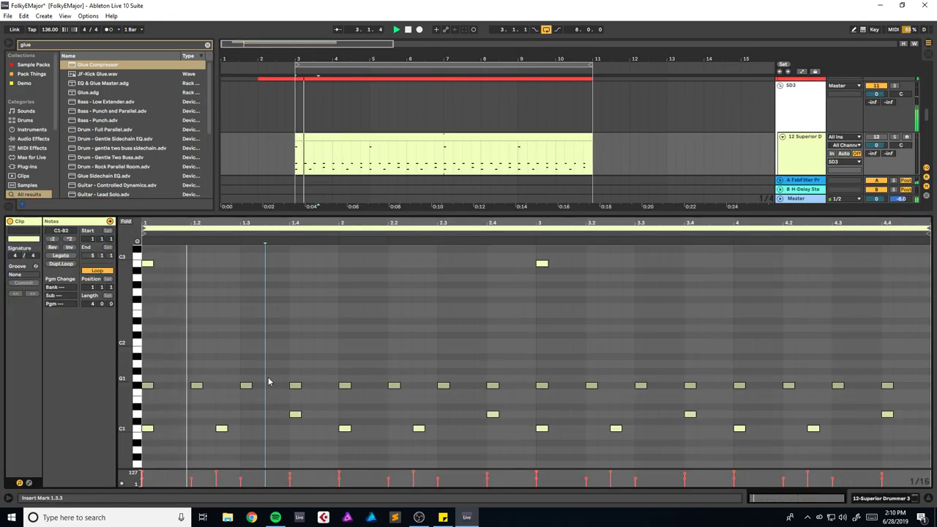
{"action": "left_click", "coordinate": [139, 386]}
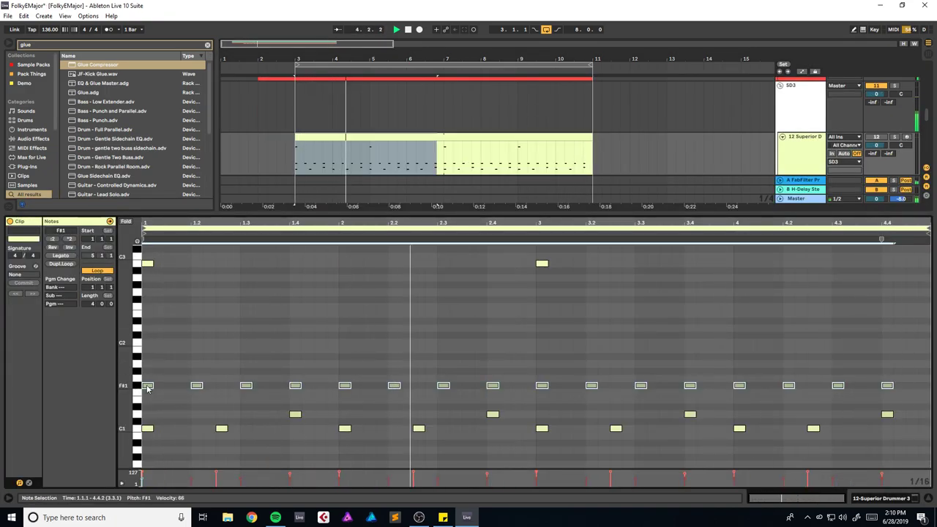
{"action": "key", "text": "space"}
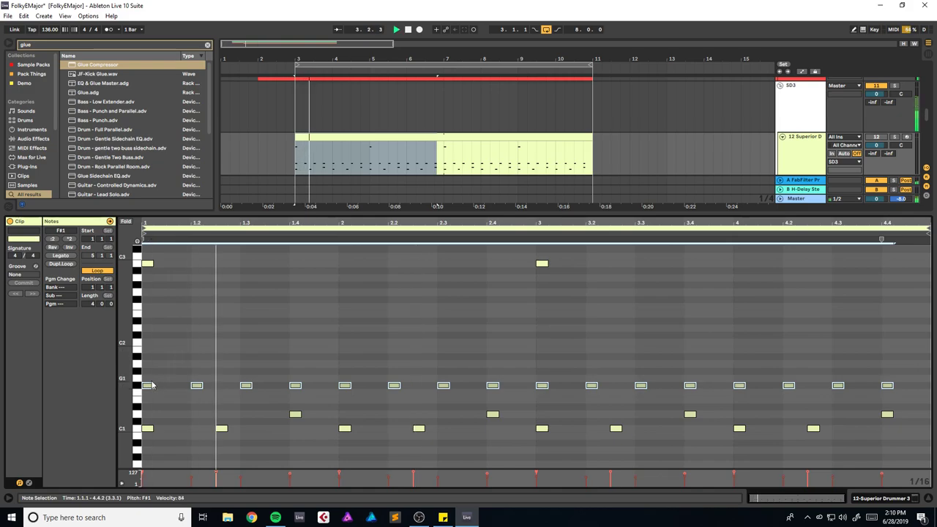
{"action": "left_click", "coordinate": [874, 498]}
{"action": "key", "text": "ctrl+s"}
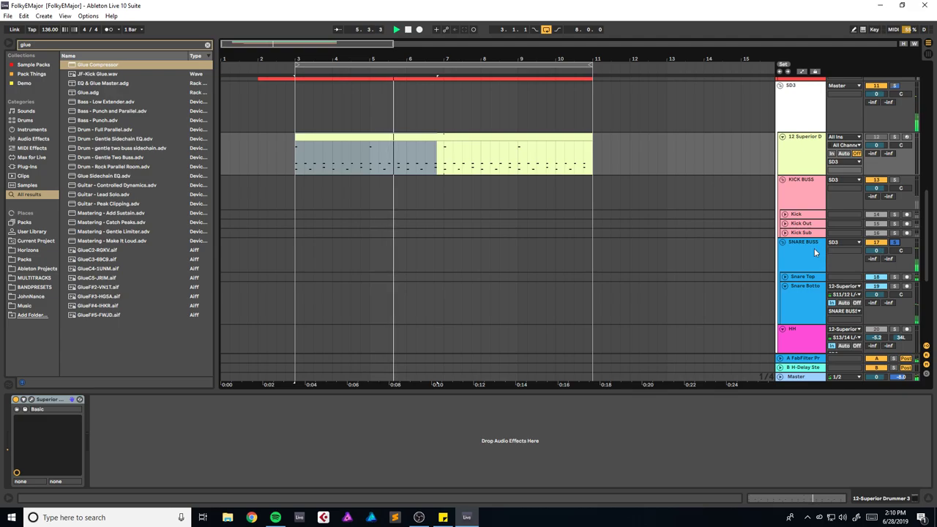
Step: Add FabFilter Pro-R to the SNARE BUSS and set its mix to about 23%
{"action": "left_click", "coordinate": [817, 248]}
{"action": "type", "text": "fabf"}
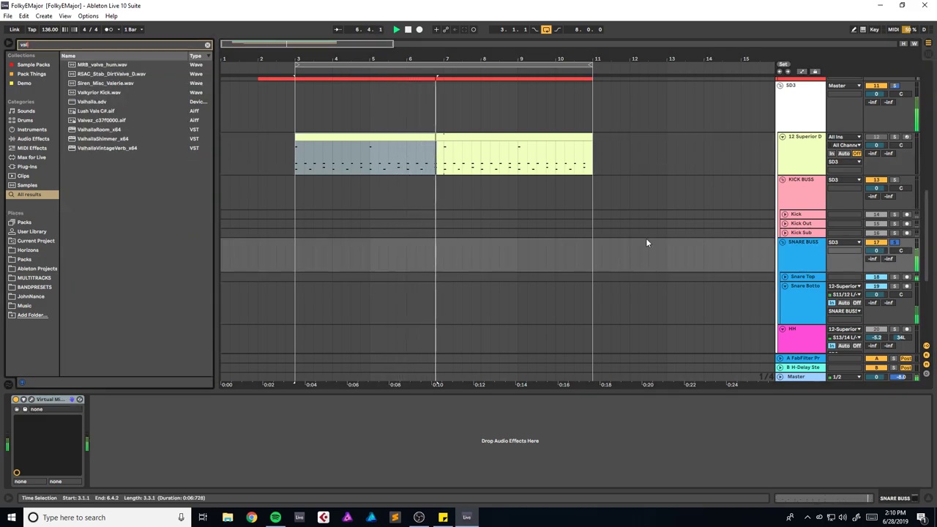
{"action": "double_click", "coordinate": [95, 157]}
{"action": "left_click_drag", "start_coordinate": [458, 167], "coordinate": [458, 281]}
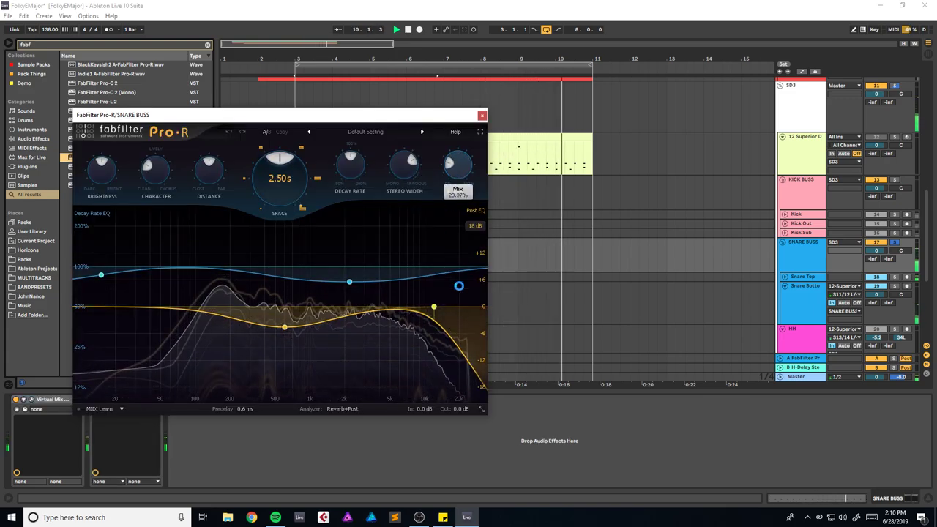
Step: Raise the SD3 group's send to the return A reverb to -15.6 dB
{"action": "left_click", "coordinate": [895, 86]}
{"action": "left_click", "coordinate": [895, 86]}
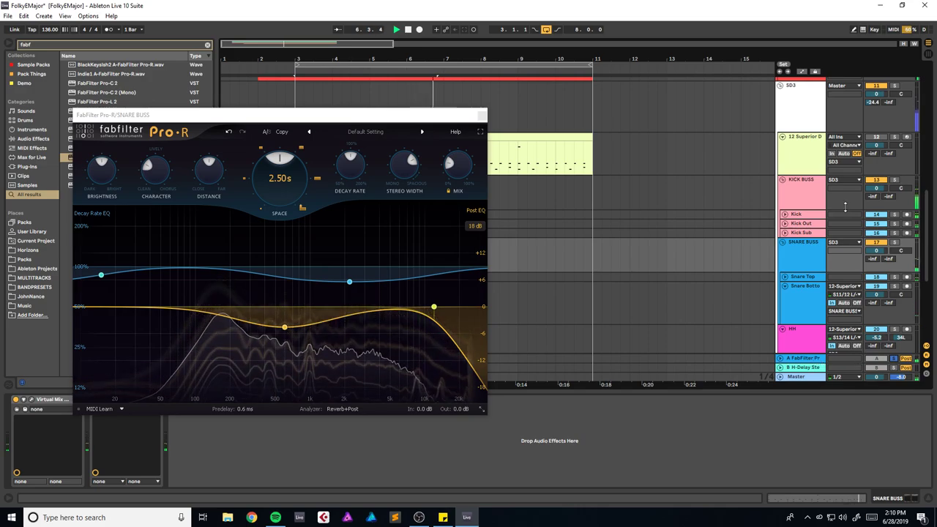
{"action": "left_click_drag", "start_coordinate": [872, 101], "coordinate": [872, 106]}
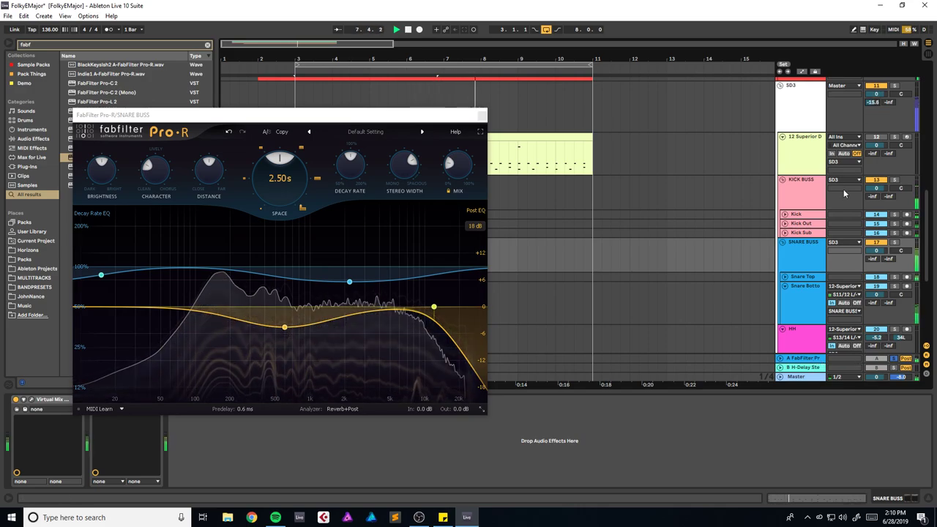
Step: Add a low cut just above 100 Hz to the post EQ of return A's FabFilter Pro-R and save the set
{"action": "left_click", "coordinate": [800, 359]}
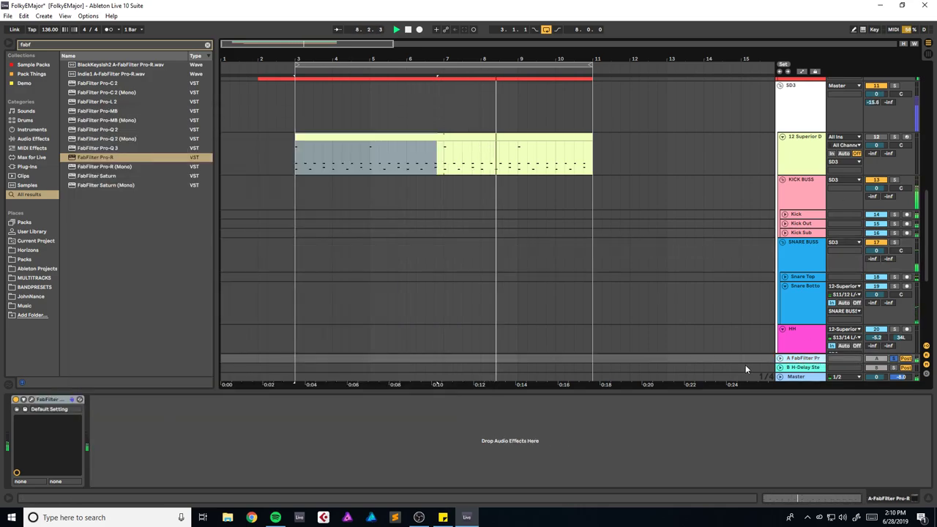
{"action": "left_click", "coordinate": [31, 400]}
{"action": "left_click_drag", "start_coordinate": [401, 319], "coordinate": [519, 320]}
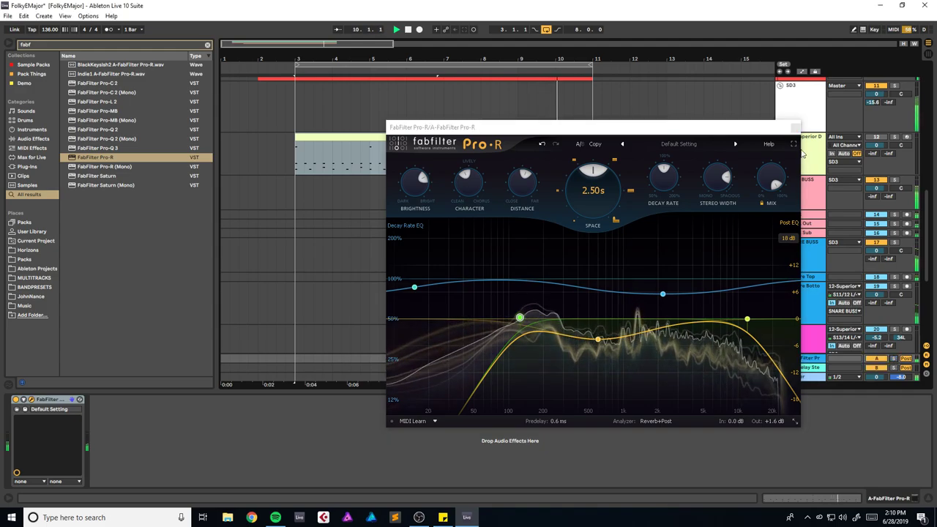
{"action": "left_click", "coordinate": [795, 128]}
{"action": "key", "text": "ctrl+s"}
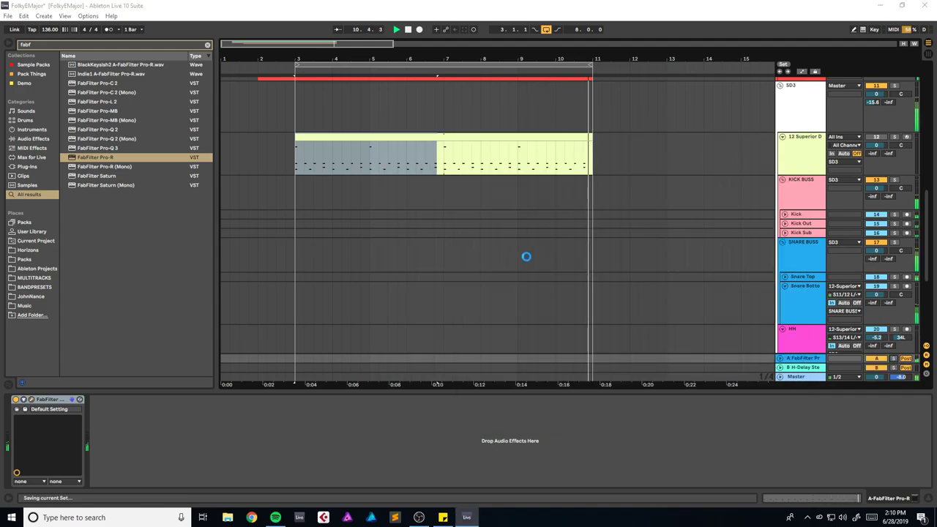
Step: Solo the AG group and add FabFilter Pro-Q 3 to it
{"action": "scroll", "coordinate": [603, 270], "scroll_direction": "up", "scroll_amount": 8}
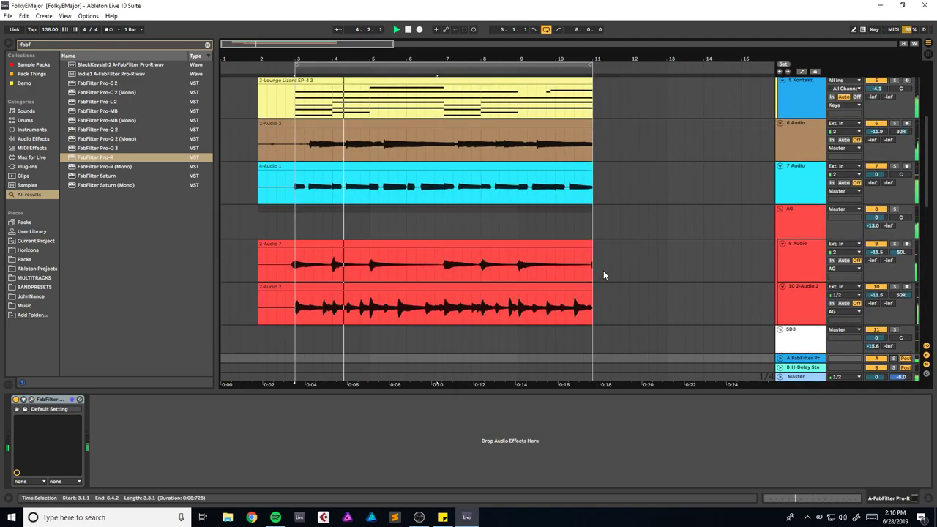
{"action": "left_click", "coordinate": [808, 160]}
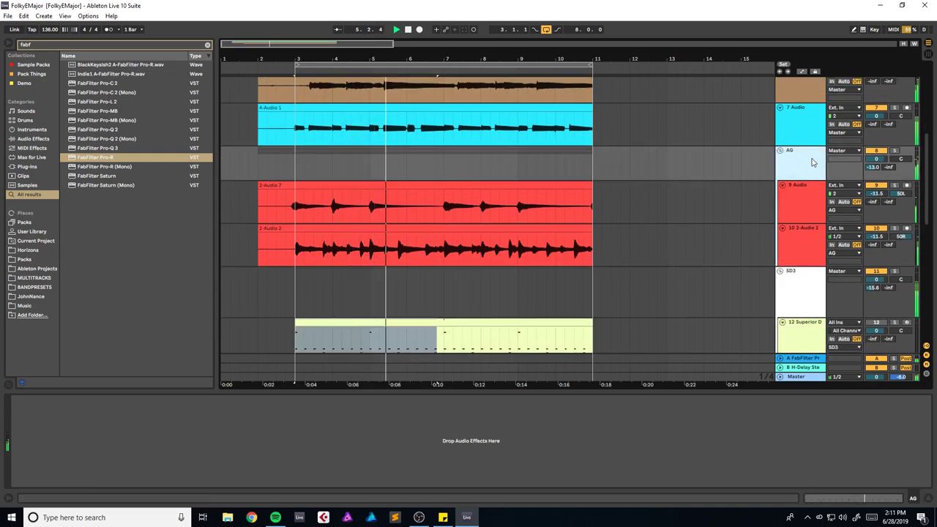
{"action": "left_click", "coordinate": [895, 151]}
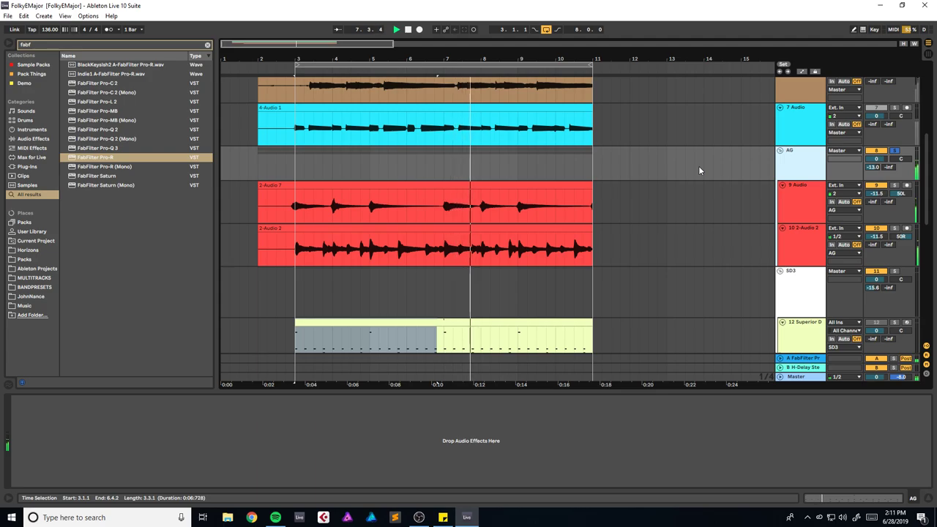
{"action": "left_click_drag", "start_coordinate": [107, 148], "coordinate": [605, 182]}
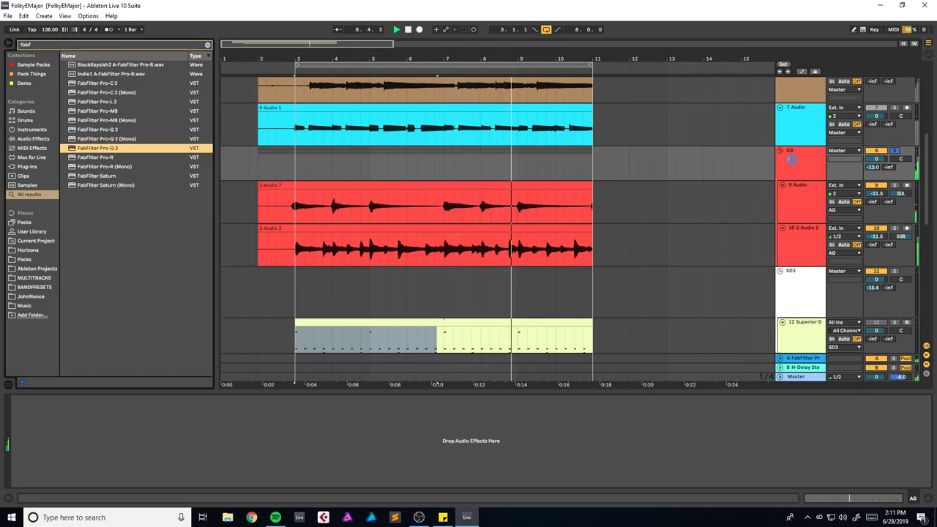
{"action": "left_click_drag", "start_coordinate": [791, 159], "coordinate": [791, 159]}
Step: Shape the AG EQ with a low cut near 200 Hz, a 0.62 dB bell at 1299 Hz and a high-shelf boost, then save and stop playback
{"action": "left_click_drag", "start_coordinate": [402, 262], "coordinate": [550, 262]}
{"action": "left_click_drag", "start_coordinate": [705, 265], "coordinate": [647, 261]}
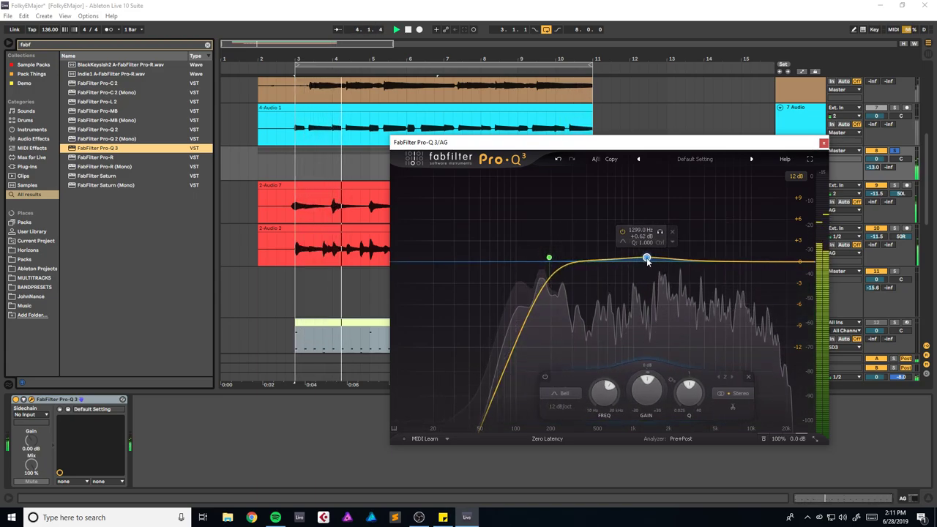
{"action": "left_click_drag", "start_coordinate": [766, 262], "coordinate": [772, 251]}
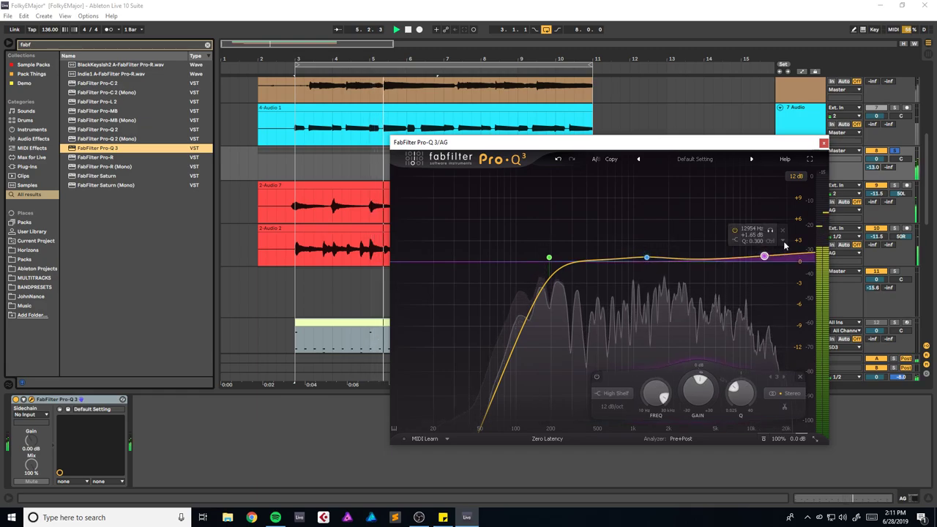
{"action": "key", "text": "ctrl+s"}
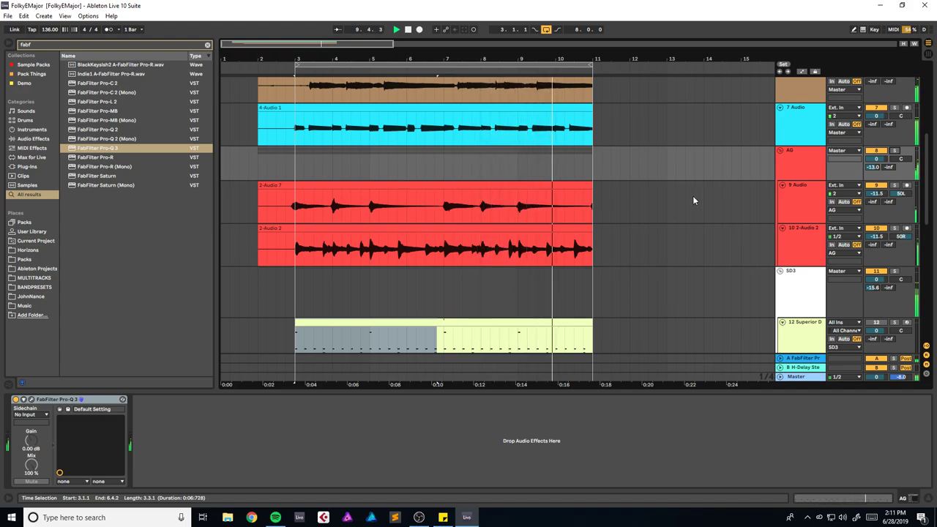
{"action": "key", "text": "space"}
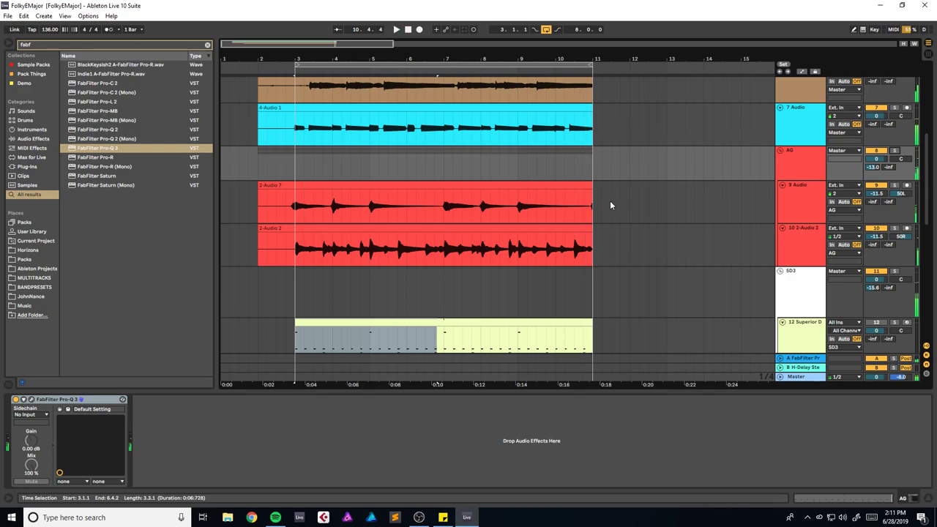
Step: Insert a new audio track below 6 Audio, pan it 40L, arm it, and place the insert mark at 2.1.1
{"action": "scroll", "coordinate": [612, 207], "scroll_direction": "up", "scroll_amount": 4}
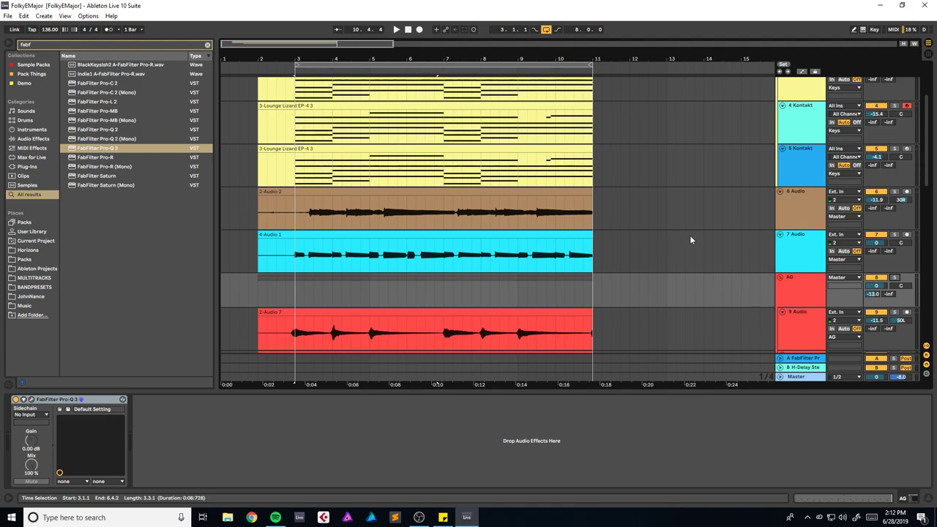
{"action": "left_click", "coordinate": [793, 225]}
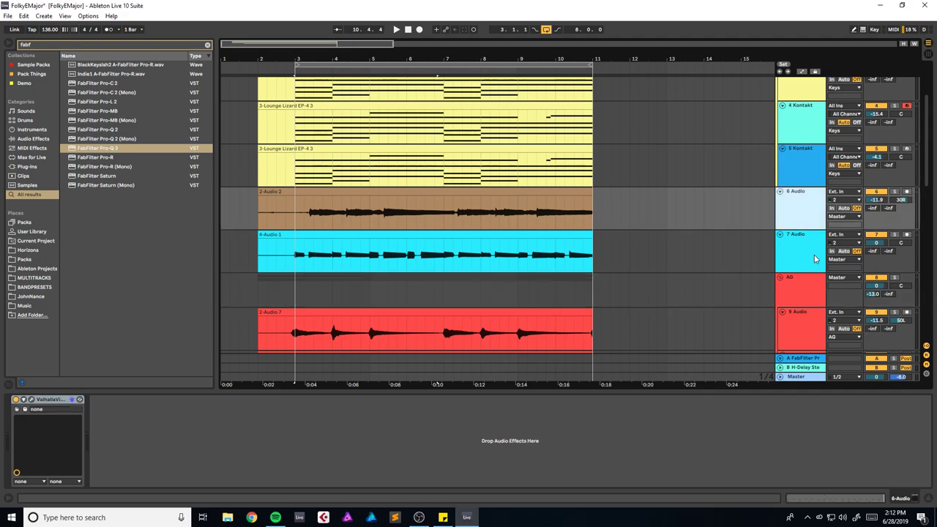
{"action": "key", "text": "ctrl+t"}
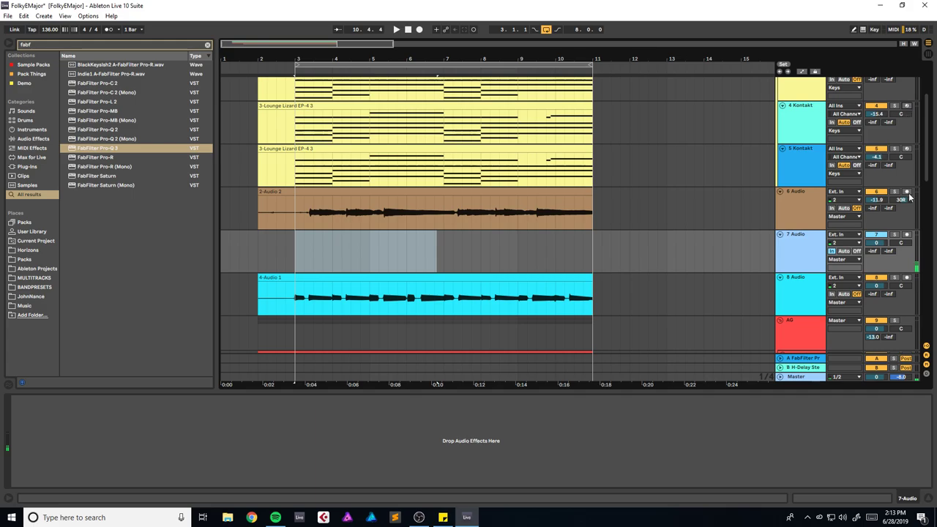
{"action": "left_click", "coordinate": [260, 254]}
{"action": "scroll", "coordinate": [655, 259], "scroll_direction": "down", "scroll_amount": 3}
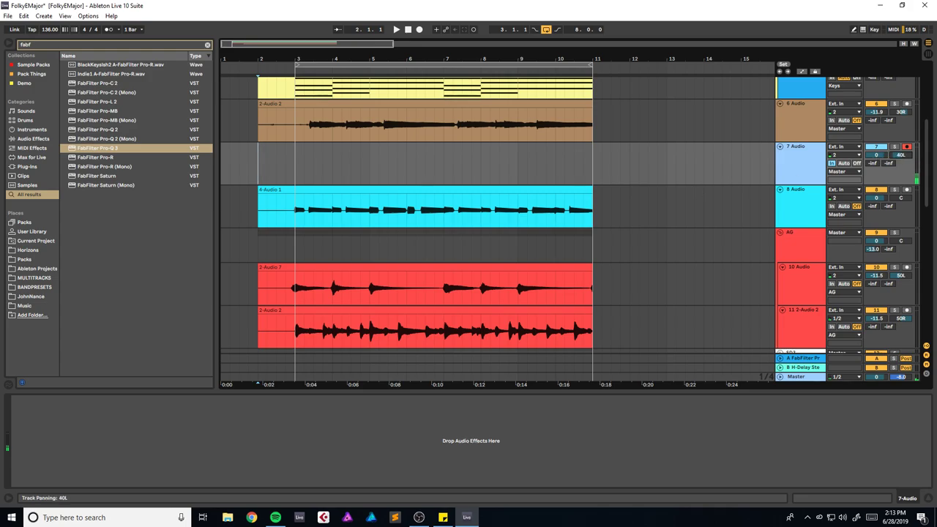
{"action": "scroll", "coordinate": [644, 159], "scroll_direction": "up", "scroll_amount": 1}
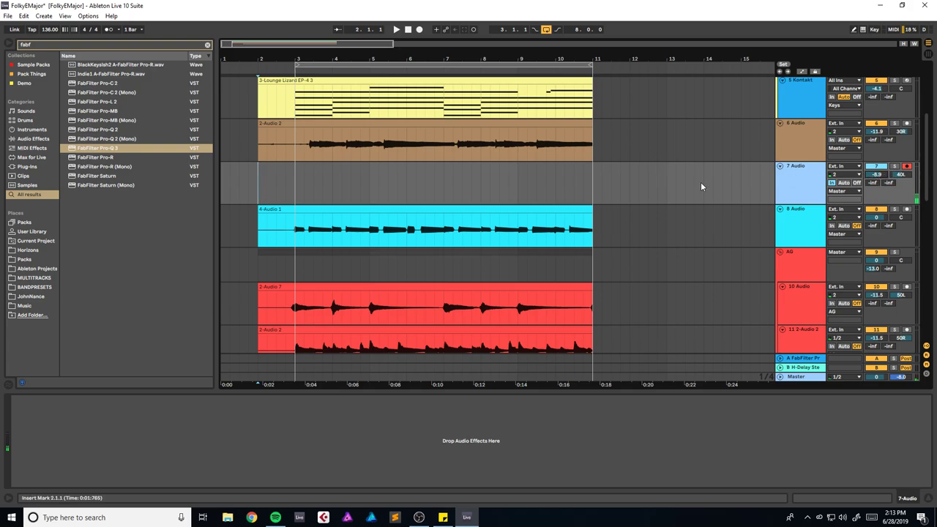
Step: Try recording audio takes onto the armed track 7 from bar 2 with the metronome on
{"action": "key", "text": "F9"}
{"action": "key", "text": "space"}
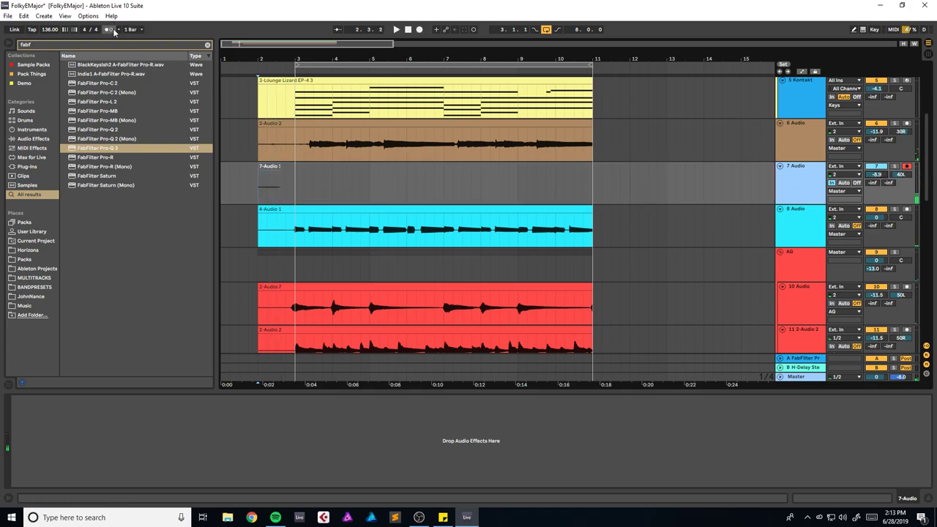
{"action": "key", "text": "F9"}
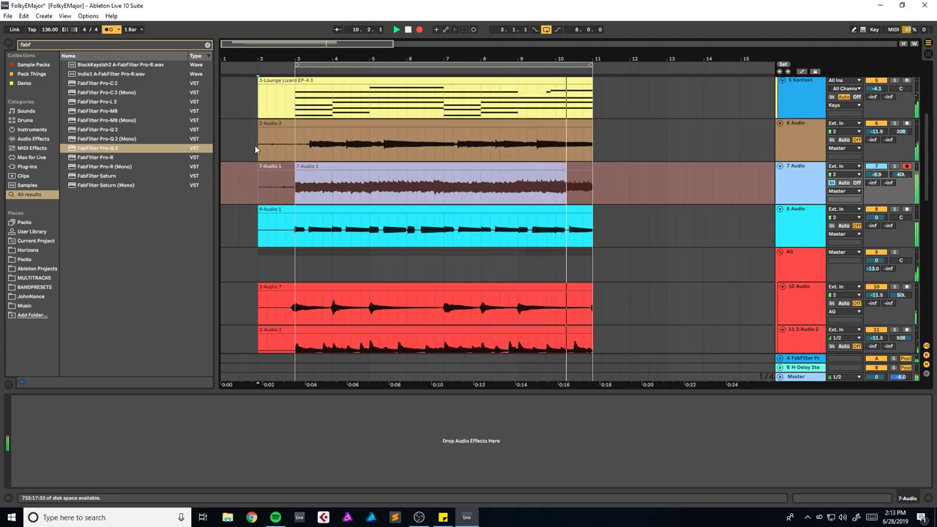
{"action": "key", "text": "space"}
{"action": "key", "text": "space"}
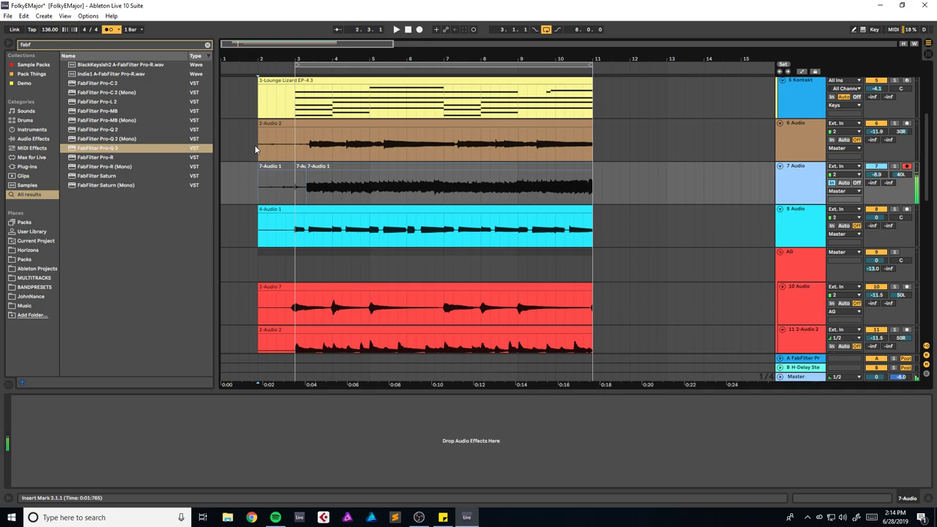
{"action": "key", "text": "F9"}
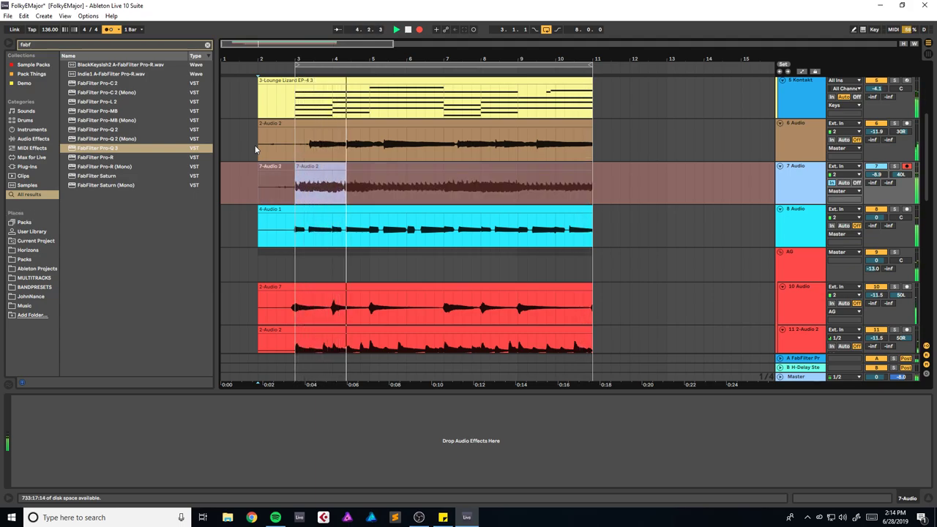
{"action": "key", "text": "space"}
Step: Record another take onto track 7 from bar 2 and extend its first clip through to bar 11
{"action": "key", "text": "F9"}
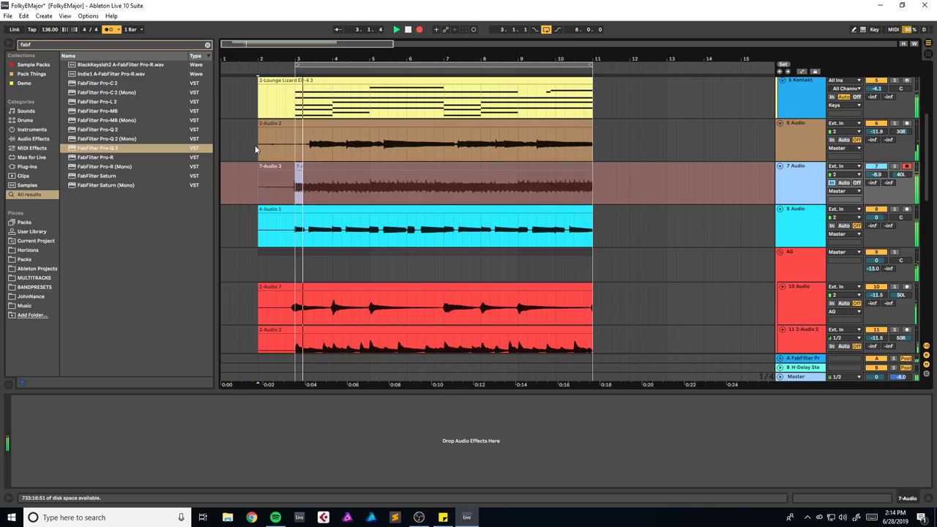
{"action": "key", "text": "space"}
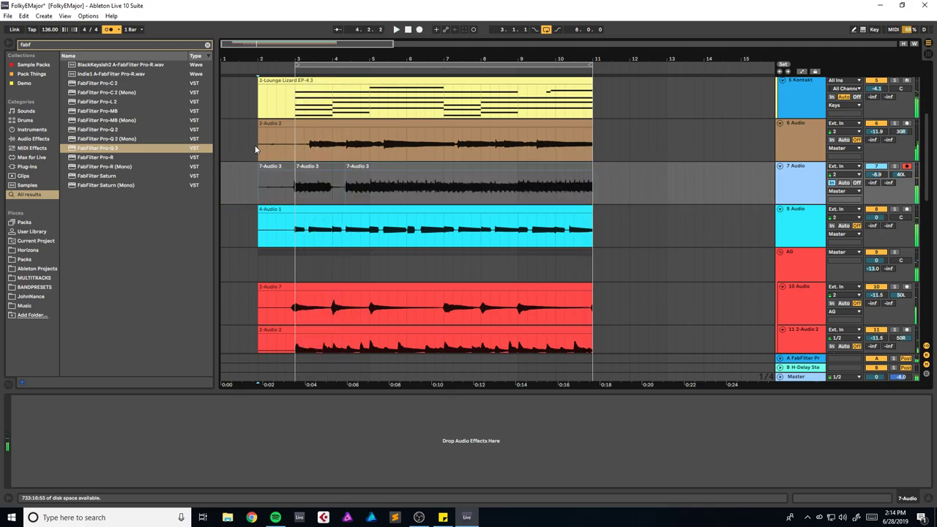
{"action": "left_click_drag", "start_coordinate": [288, 168], "coordinate": [595, 167]}
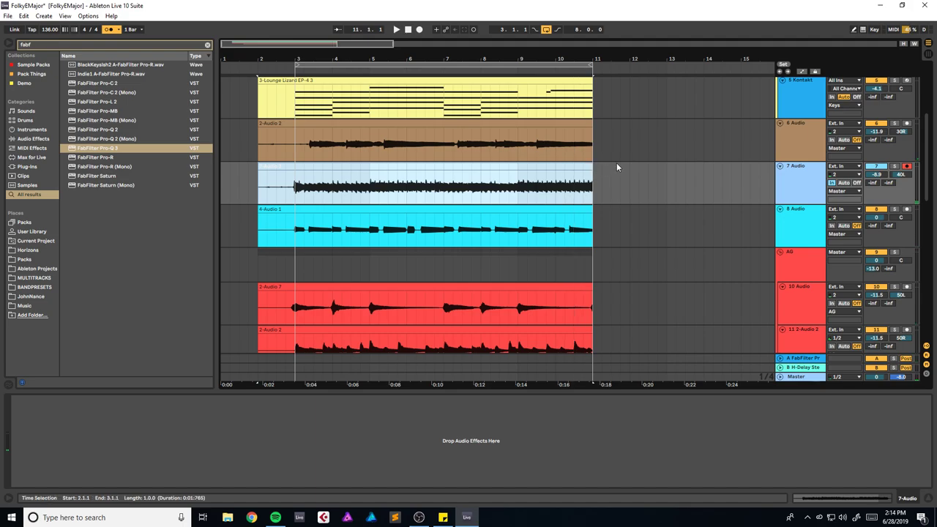
Step: Turn off input monitoring on track 7, save the set, and lower the track's volume to -15.2 dB
{"action": "left_click", "coordinate": [855, 183]}
{"action": "key", "text": "ctrl+s"}
{"action": "left_click_drag", "start_coordinate": [876, 175], "coordinate": [876, 200]}
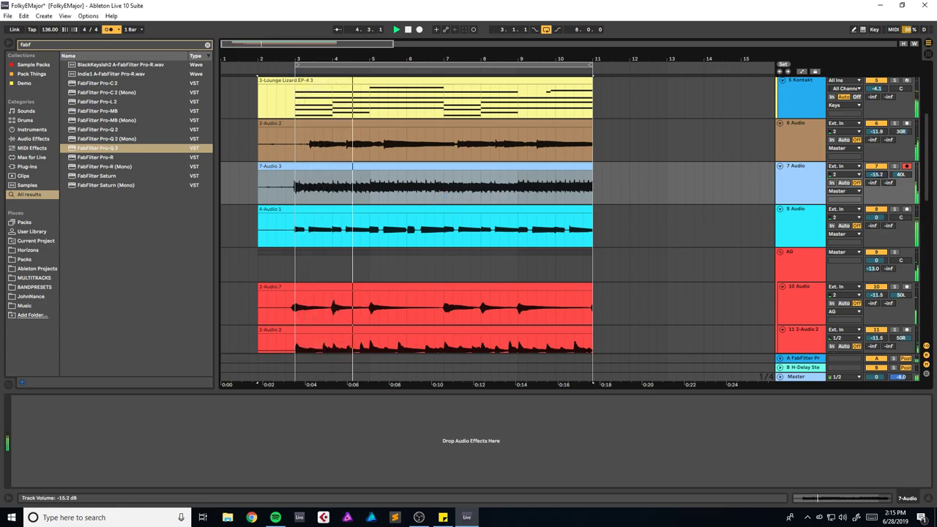
Step: Turn off the metronome and listen through the arrangement with the new take
{"action": "left_click", "coordinate": [110, 30]}
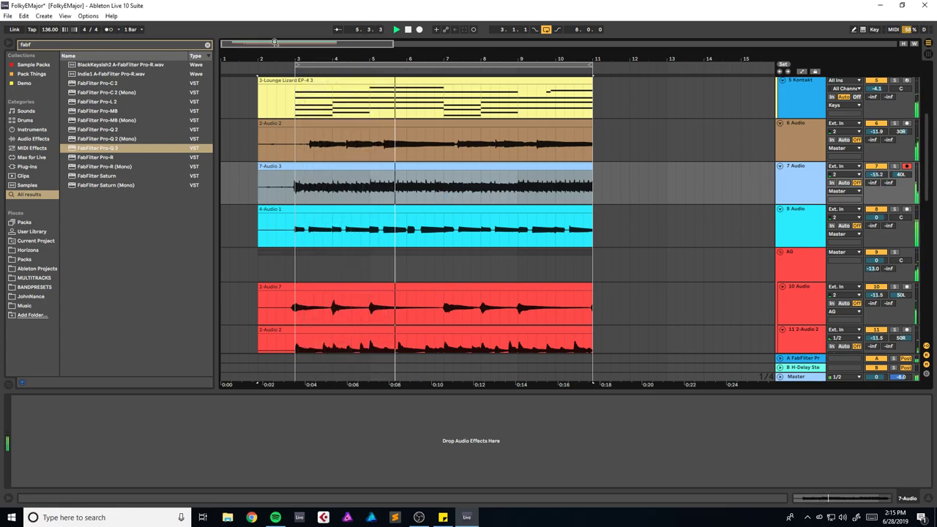
{"action": "left_click_drag", "start_coordinate": [274, 44], "coordinate": [274, 49]}
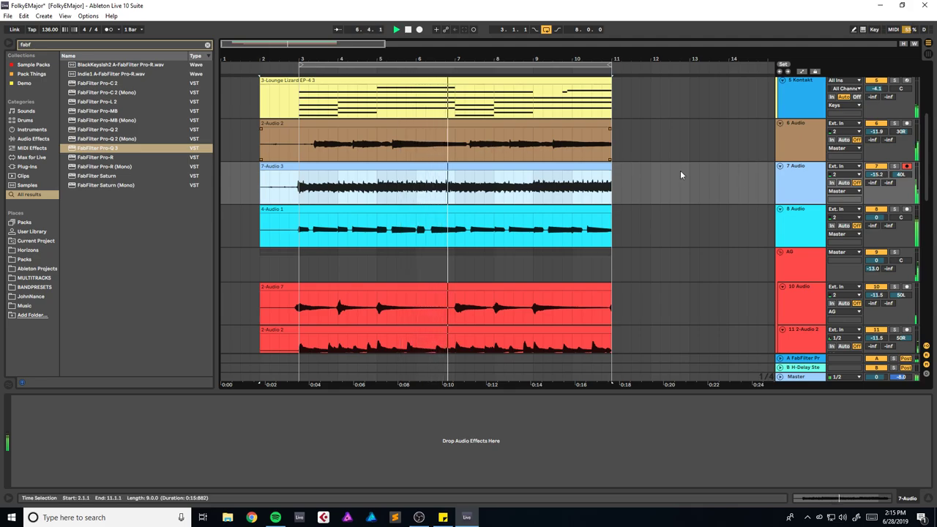
{"action": "scroll", "coordinate": [679, 216], "scroll_direction": "up", "scroll_amount": 3}
{"action": "scroll", "coordinate": [676, 222], "scroll_direction": "down", "scroll_amount": 2}
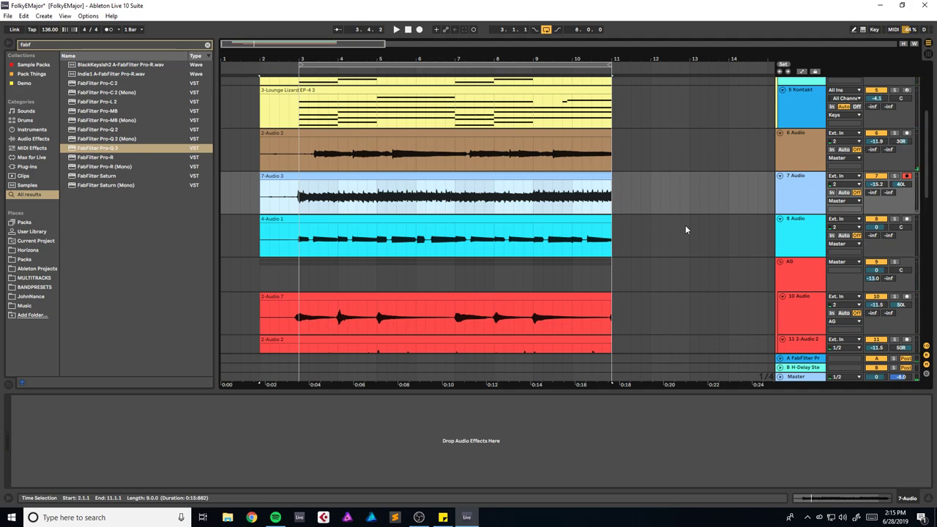
Step: Play back the new take with track 7 soloed for a moment, and save the set
{"action": "scroll", "coordinate": [685, 226], "scroll_direction": "down", "scroll_amount": 1}
{"action": "key", "text": "space"}
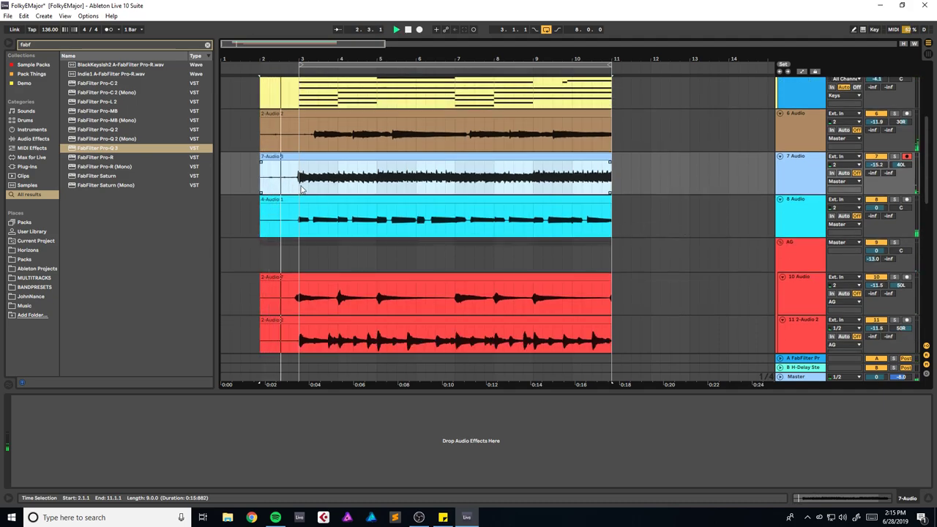
{"action": "left_click", "coordinate": [895, 158]}
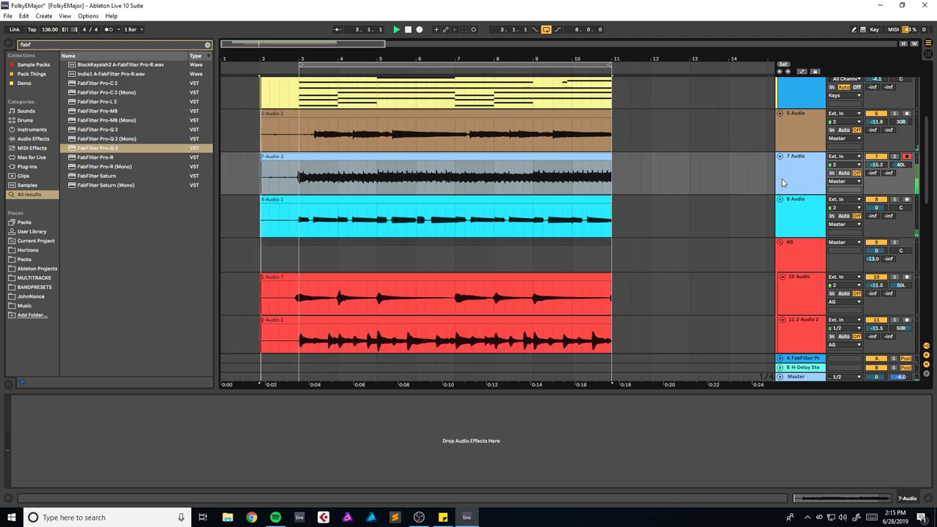
{"action": "key", "text": "ctrl+s"}
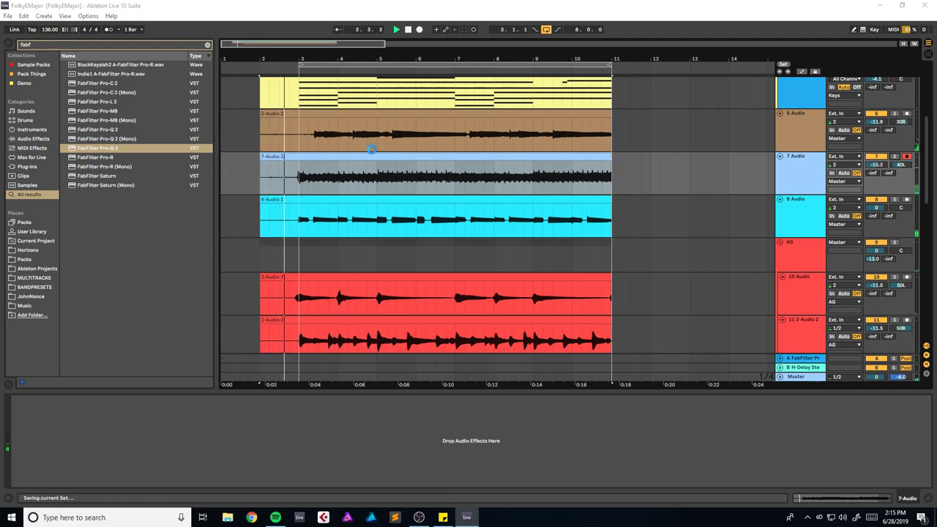
Step: Delete the take from track 7, save the set, and return the insert position to bar 2
{"action": "left_click", "coordinate": [445, 155]}
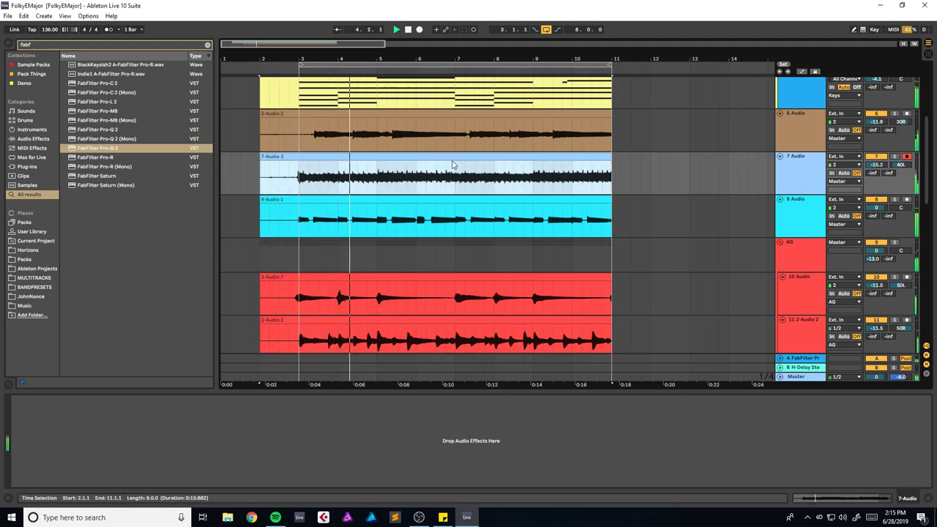
{"action": "key", "text": "Delete"}
{"action": "key", "text": "space"}
{"action": "key", "text": "ctrl+s"}
{"action": "left_click", "coordinate": [266, 177]}
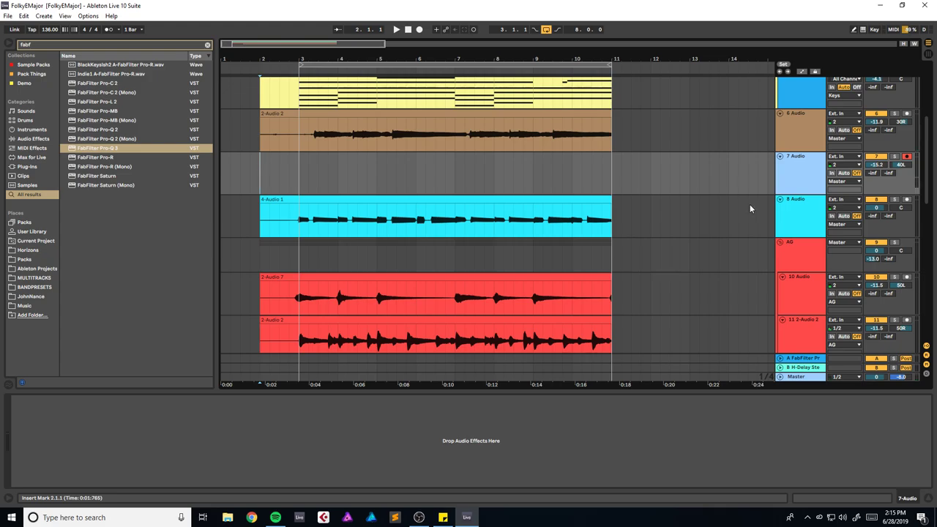
Step: Turn on input monitoring for track 7, record a new take with the metronome on, extend its first clip just past bar 11, and save
{"action": "left_click", "coordinate": [831, 173]}
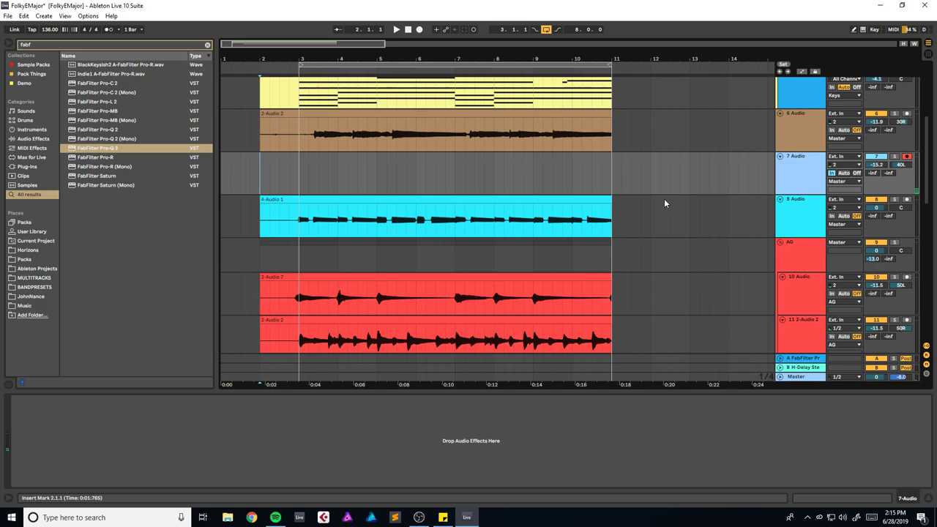
{"action": "key", "text": "F9"}
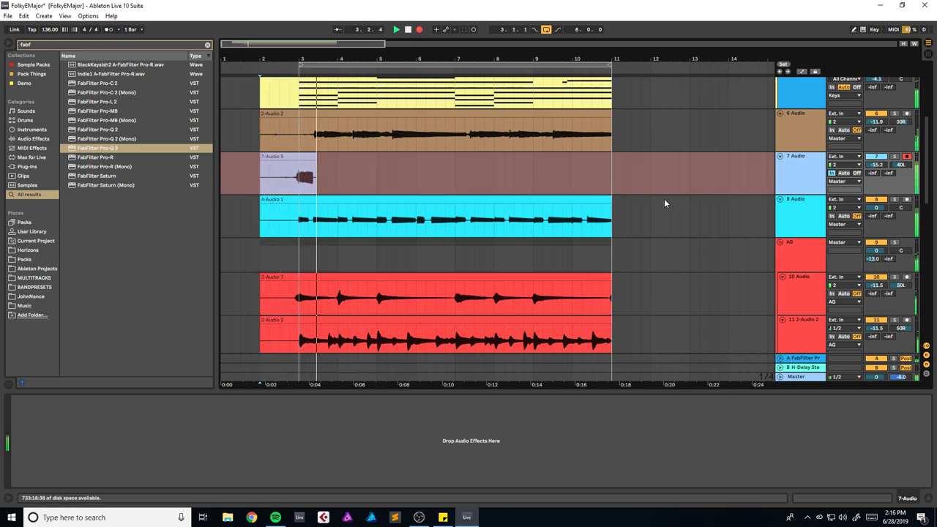
{"action": "key", "text": "space"}
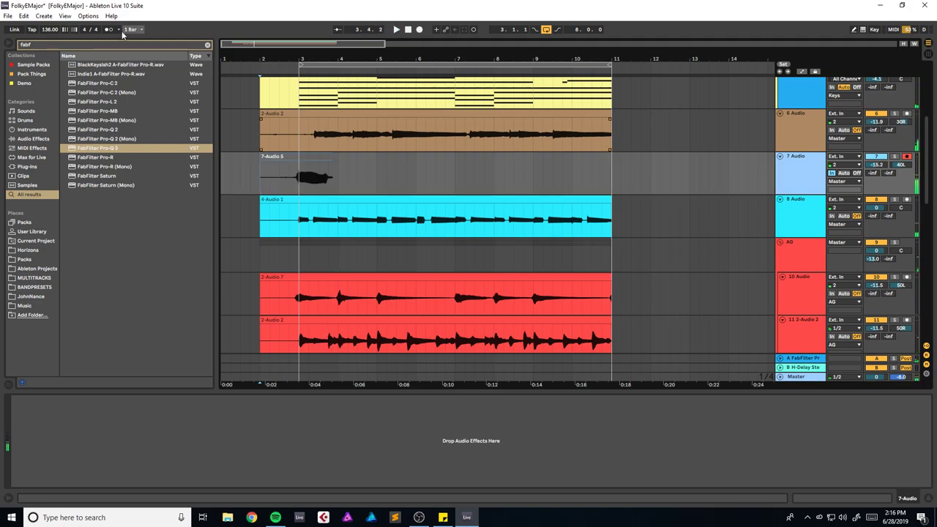
{"action": "key", "text": "F9"}
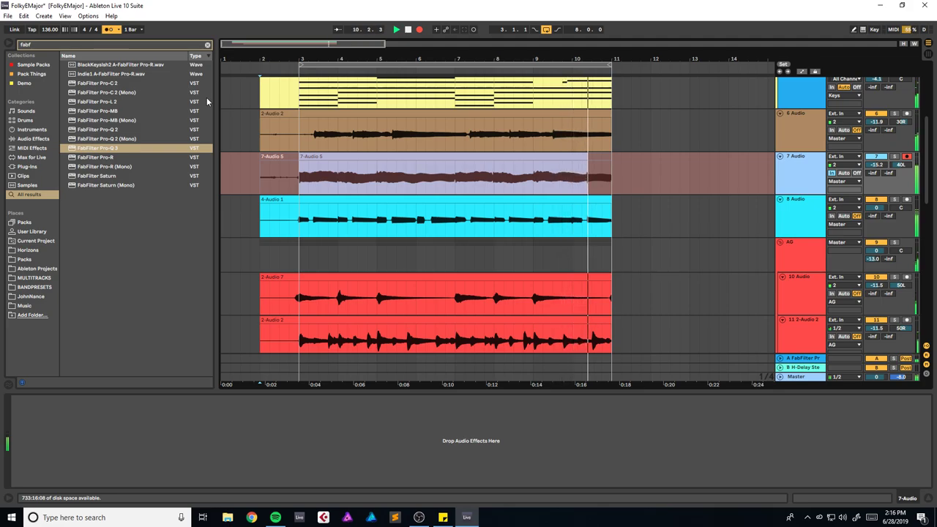
{"action": "key", "text": "space"}
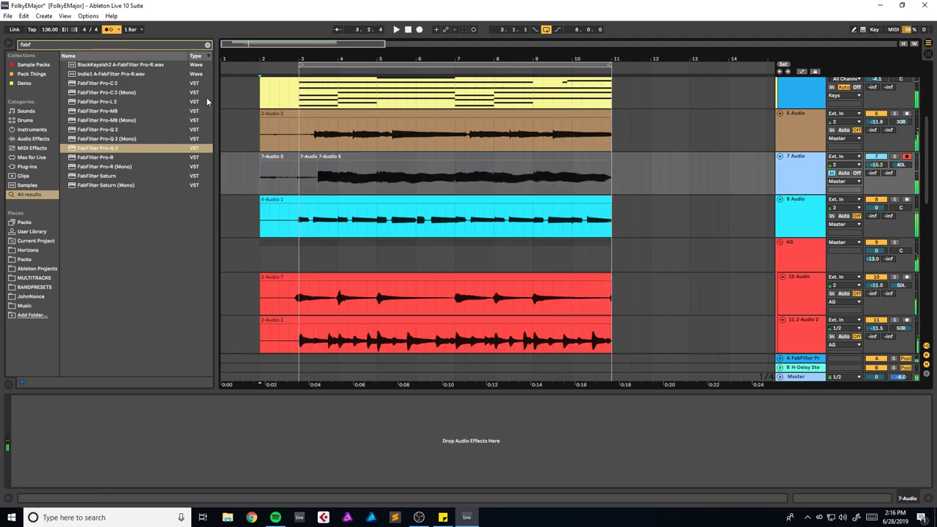
{"action": "left_click_drag", "start_coordinate": [293, 157], "coordinate": [612, 165]}
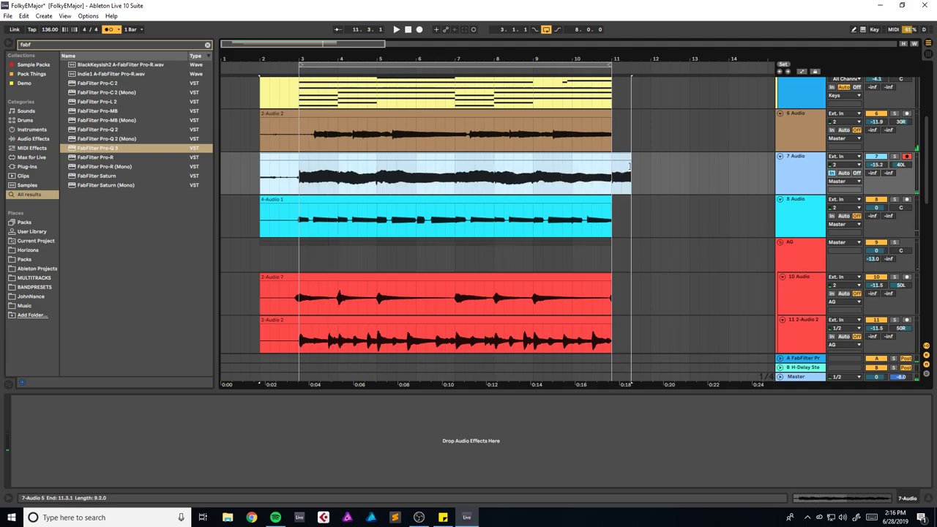
{"action": "key", "text": "ctrl+s"}
Step: Fold all tracks and duplicate bars 3 to 11 of the whole arrangement so it runs to bar 19
{"action": "left_click_drag", "start_coordinate": [284, 46], "coordinate": [284, 27]}
{"action": "left_click", "coordinate": [780, 157], "text": "alt"}
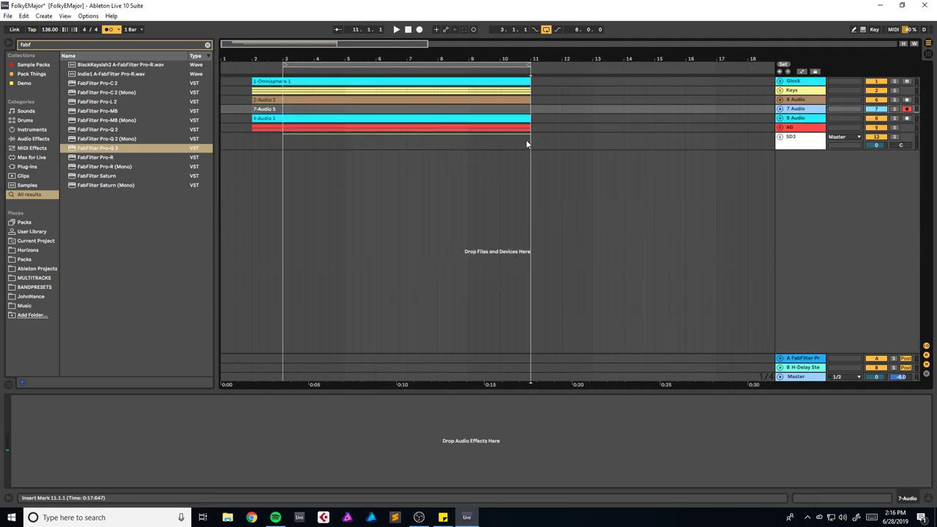
{"action": "left_click_drag", "start_coordinate": [528, 141], "coordinate": [284, 80]}
{"action": "key", "text": "ctrl+d"}
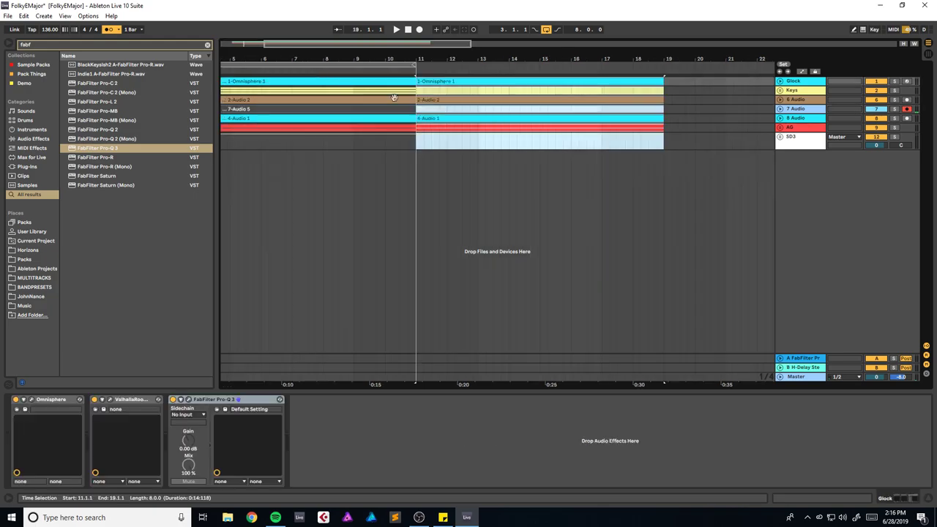
Step: Unfold tracks 7 and 6 and extend their clips past bar 19 so the final notes ring out
{"action": "left_click", "coordinate": [780, 109]}
{"action": "left_click", "coordinate": [661, 111]}
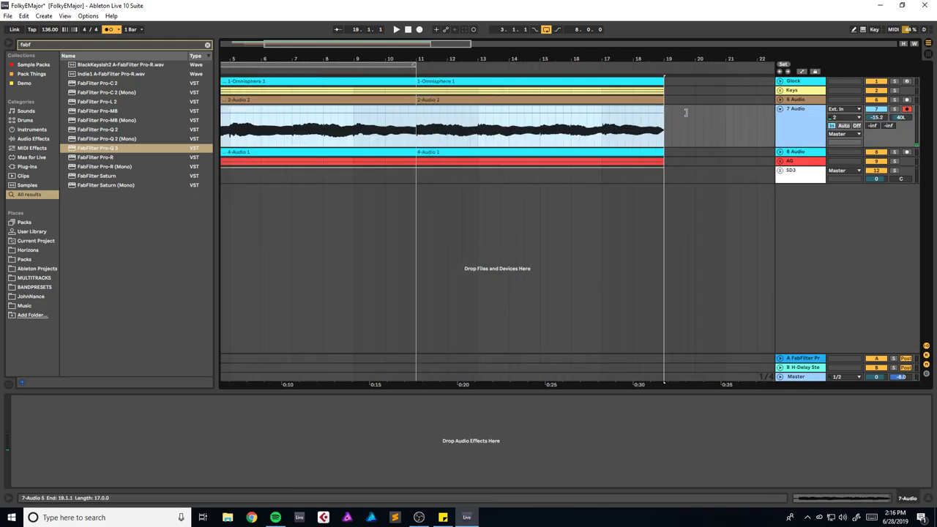
{"action": "left_click_drag", "start_coordinate": [663, 111], "coordinate": [735, 114]}
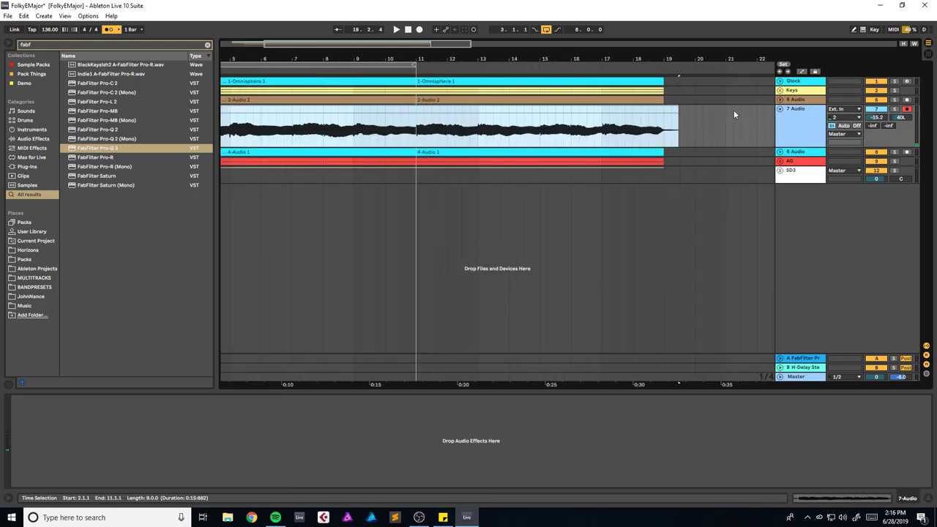
{"action": "left_click", "coordinate": [780, 99]}
{"action": "left_click_drag", "start_coordinate": [413, 103], "coordinate": [710, 101]}
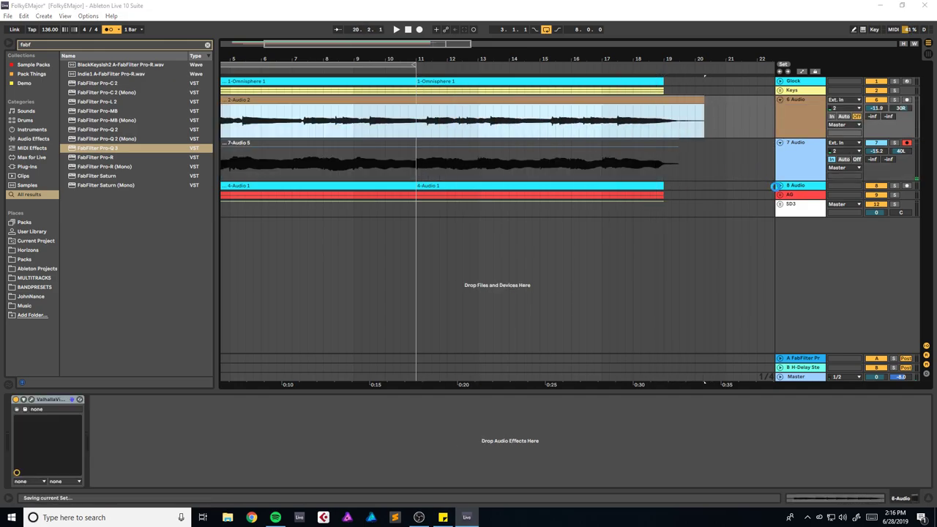
Step: Unfold track 8 and extend its original clip over the duplicate through to bar 19
{"action": "left_click", "coordinate": [781, 189]}
{"action": "left_click", "coordinate": [780, 186]}
{"action": "left_click_drag", "start_coordinate": [414, 205], "coordinate": [665, 179]}
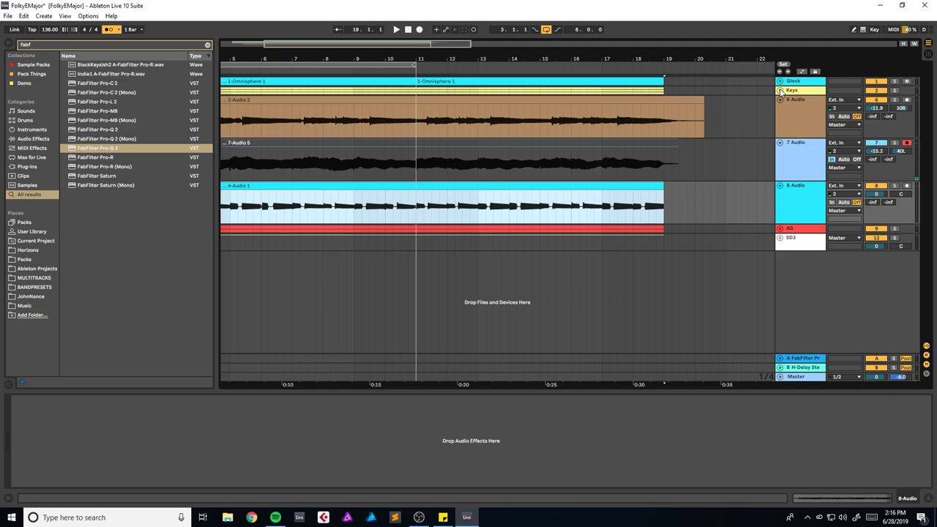
Step: Play the arrangement from bar 2, extend the loop range to bars 3 through 19, and save the set
{"action": "left_click_drag", "start_coordinate": [358, 42], "coordinate": [347, 41]}
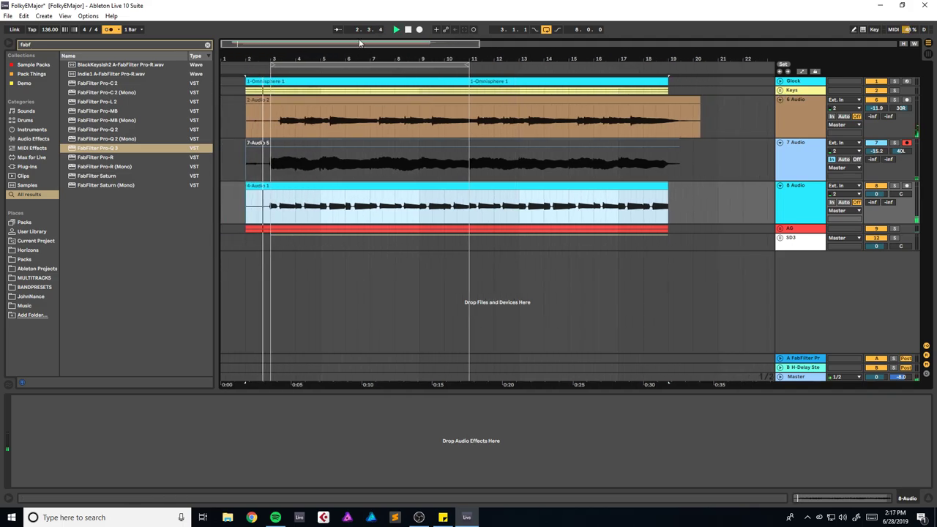
{"action": "left_click_drag", "start_coordinate": [457, 64], "coordinate": [667, 64]}
{"action": "key", "text": "ctrl+s"}
Step: Turn off monitoring on track 7, check it soloed, set its volume to -13.9 dB with the metronome off, and save
{"action": "left_click", "coordinate": [857, 160]}
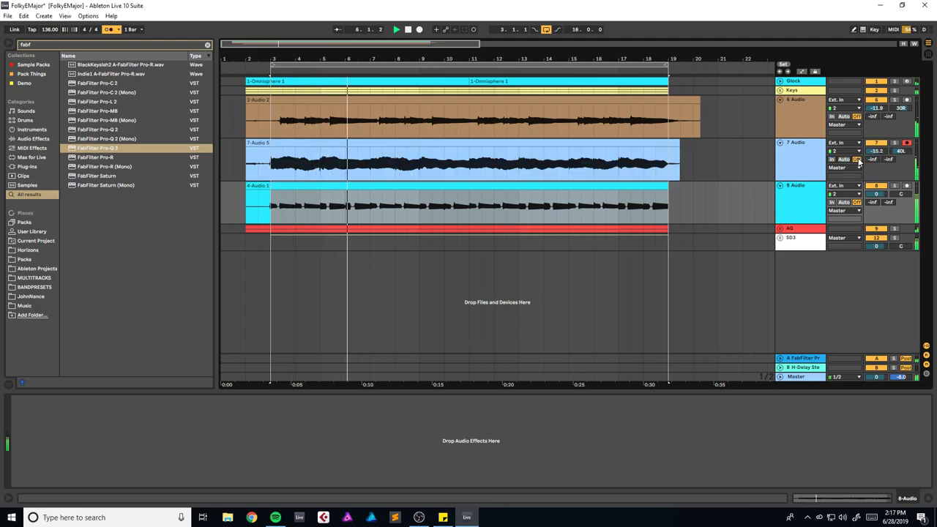
{"action": "left_click", "coordinate": [895, 144]}
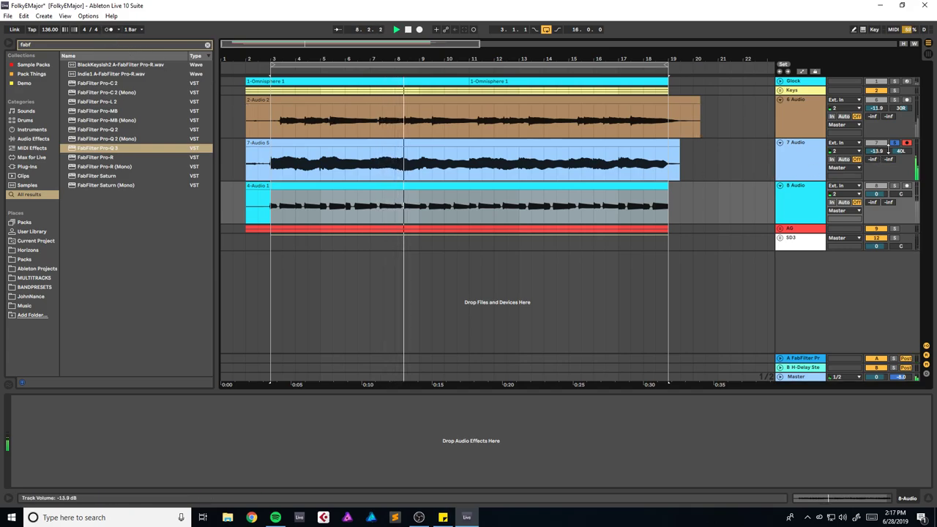
{"action": "key", "text": "ctrl+s"}
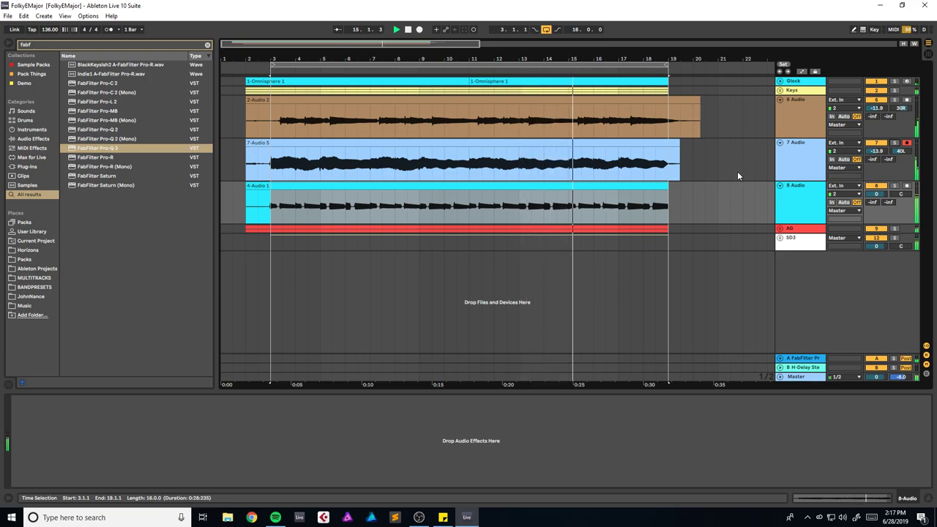
Step: Group audio tracks 6 and 7, name the group EG, and save the set
{"action": "left_click", "coordinate": [803, 153]}
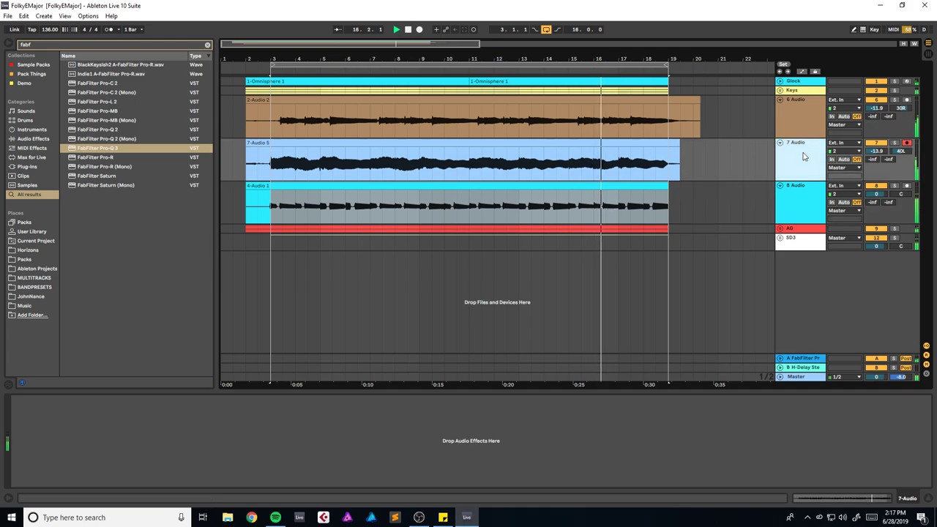
{"action": "left_click", "coordinate": [801, 123], "text": "shift"}
{"action": "key", "text": "ctrl+g"}
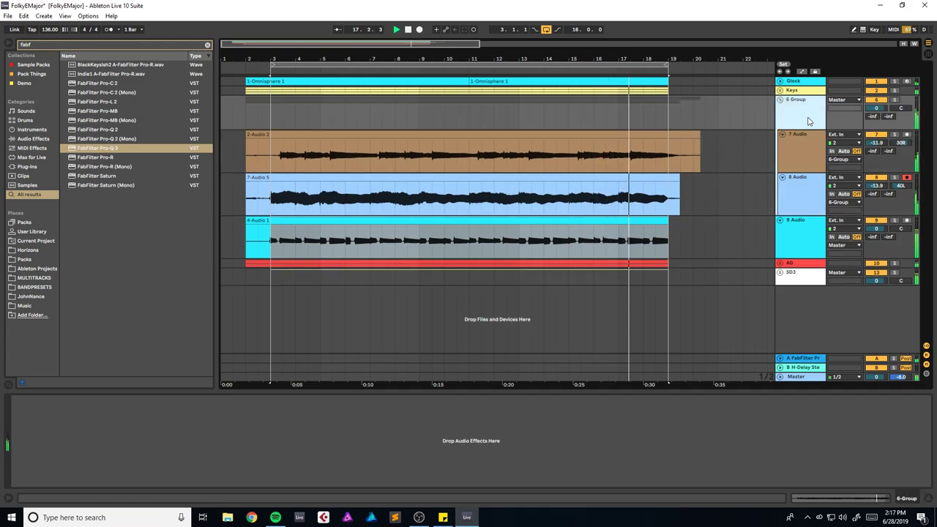
{"action": "type", "text": "EG"}
{"action": "key", "text": "Return"}
{"action": "key", "text": "ctrl+s"}
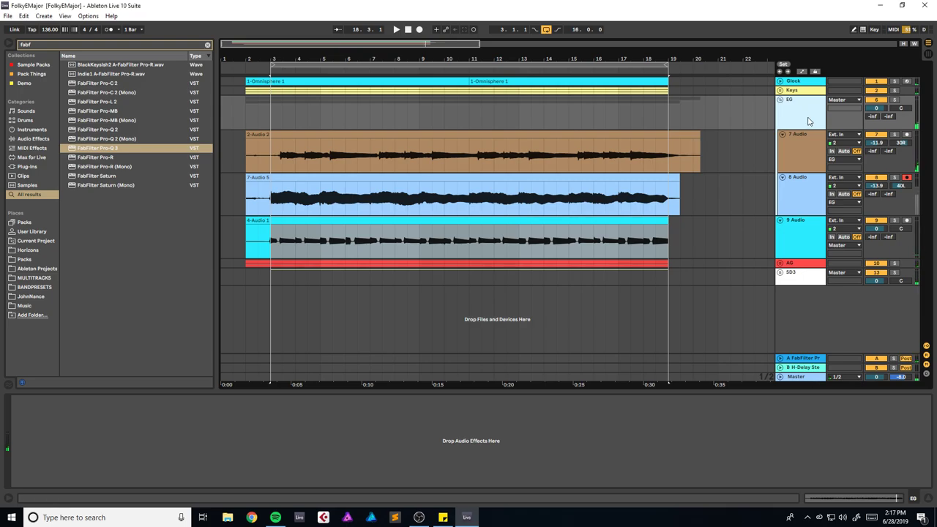
Step: Add an INTRO locator at bar 3 and a VERSE 1 locator at bar 19
{"action": "right_click", "coordinate": [271, 68]}
{"action": "left_click", "coordinate": [293, 96]}
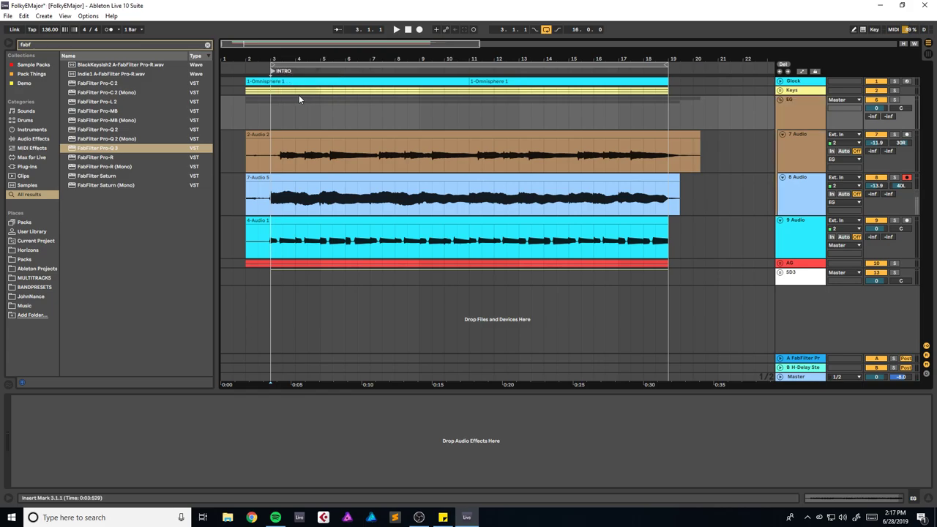
{"action": "left_click_drag", "start_coordinate": [284, 43], "coordinate": [304, 43]}
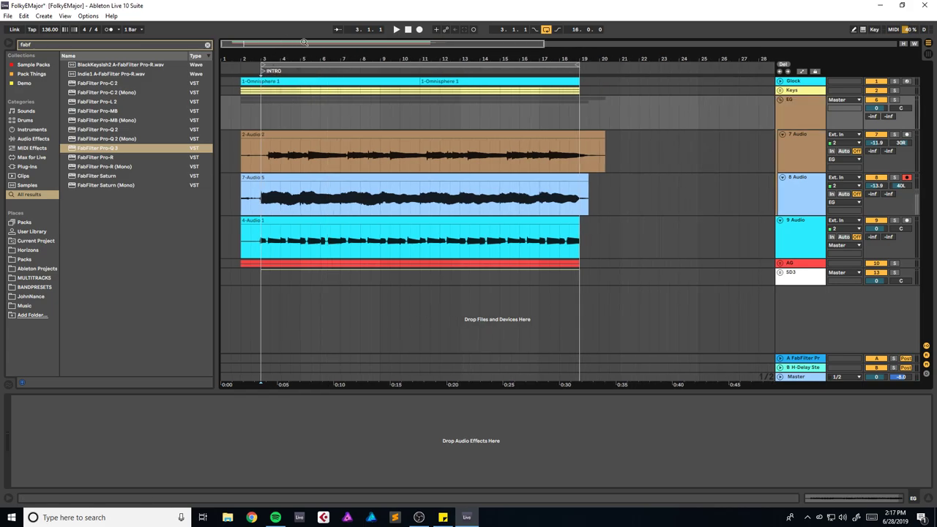
{"action": "right_click", "coordinate": [580, 72]}
{"action": "left_click", "coordinate": [603, 97]}
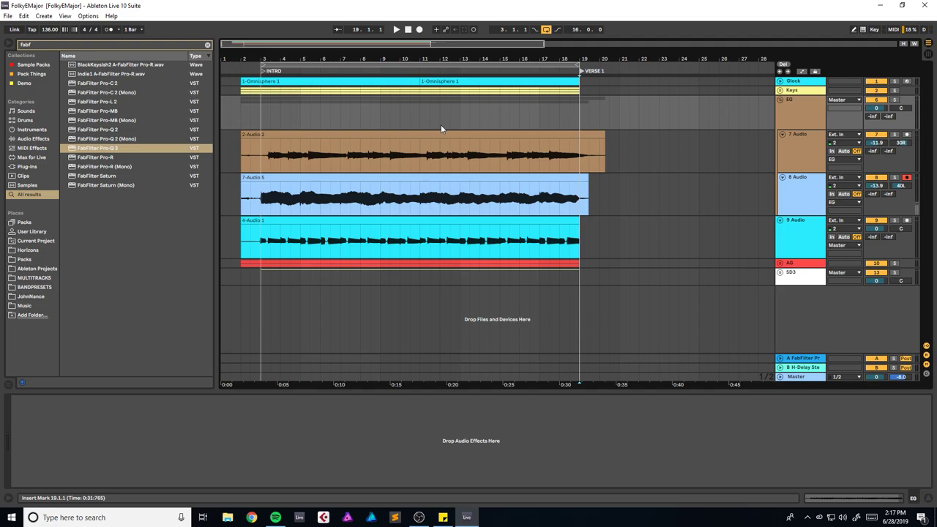
Step: Unfold the SD3 group and duplicate the last eight bars of the Superior Drummer clip to bars 19 through 27
{"action": "left_click", "coordinate": [780, 272]}
{"action": "scroll", "coordinate": [505, 275], "scroll_direction": "down", "scroll_amount": 1}
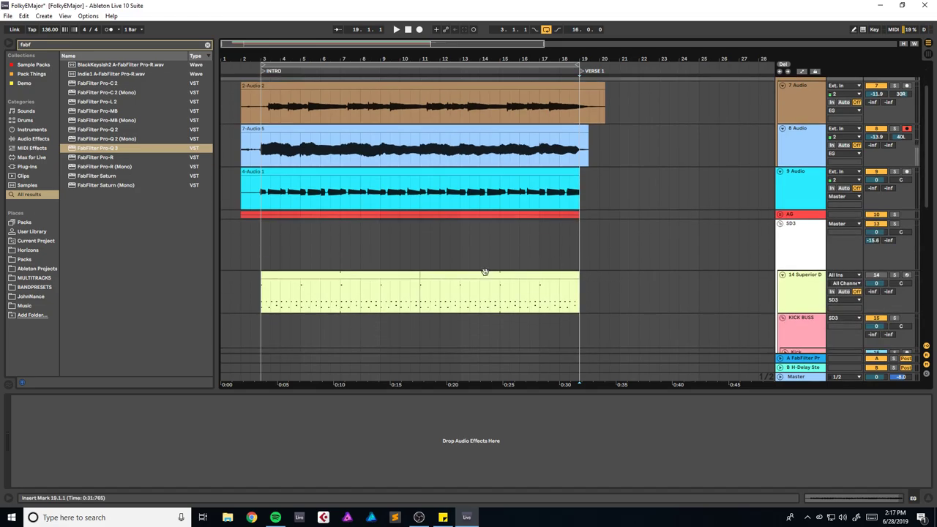
{"action": "left_click", "coordinate": [480, 273]}
{"action": "key", "text": "ctrl+d"}
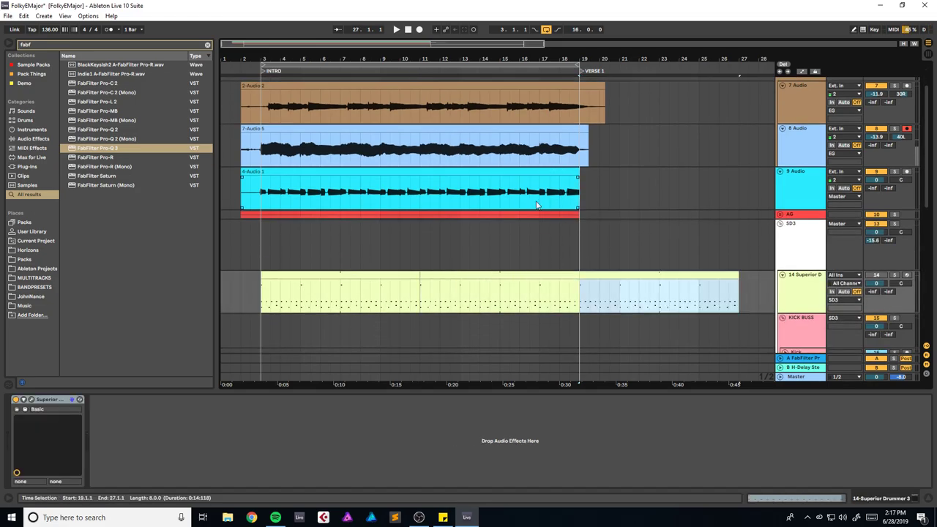
{"action": "left_click", "coordinate": [469, 180]}
{"action": "key", "text": "ctrl+d"}
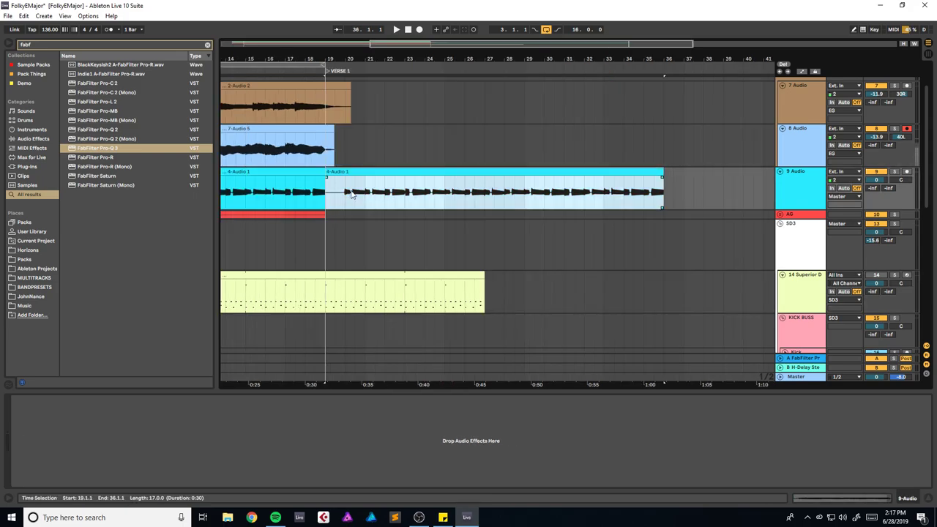
{"action": "key", "text": "Delete"}
Step: Duplicate bars 3 to 19 of the track 9 audio clip so it continues from bar 19 to bar 35
{"action": "left_click_drag", "start_coordinate": [459, 44], "coordinate": [332, 41]}
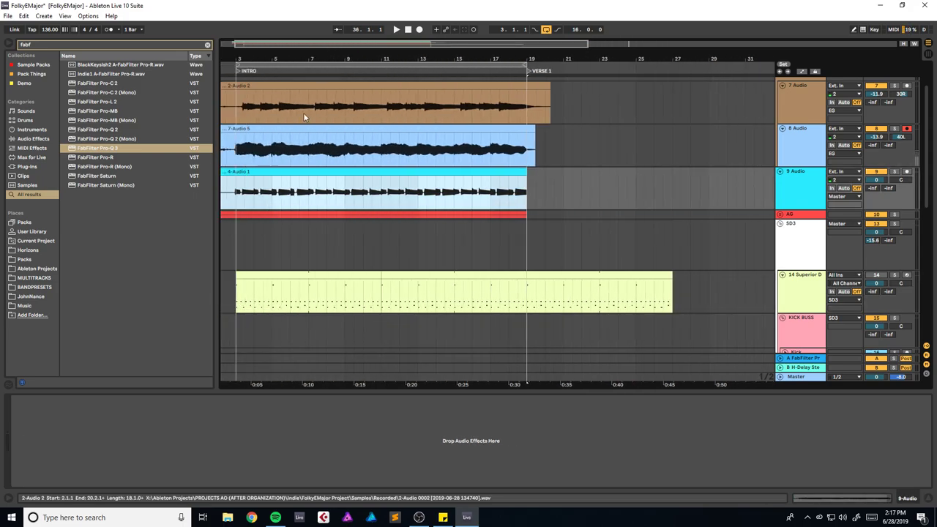
{"action": "left_click_drag", "start_coordinate": [237, 199], "coordinate": [523, 197]}
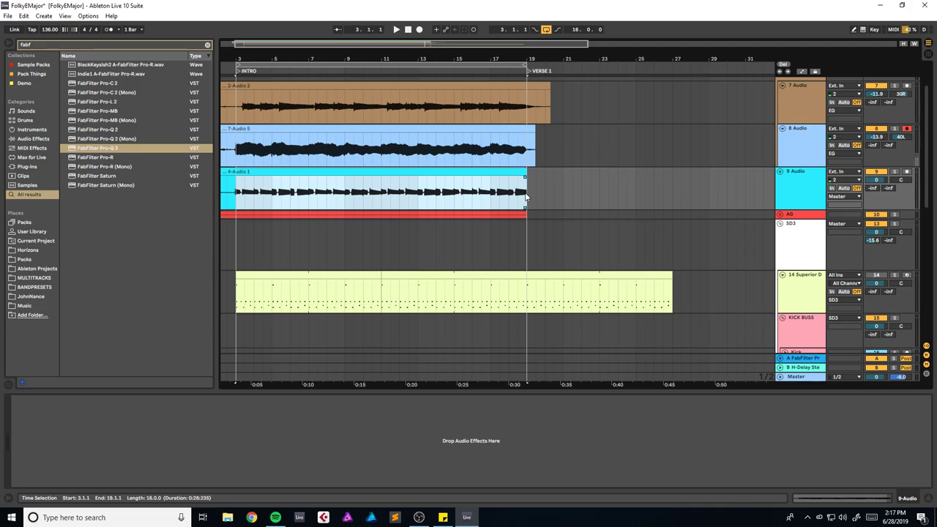
{"action": "key", "text": "ctrl+d"}
Step: Duplicate the eight-bar drum clip at bar 19 to bars 27 through 35 and play from the VERSE 1 locator
{"action": "left_click_drag", "start_coordinate": [445, 59], "coordinate": [472, 72]}
{"action": "left_click", "coordinate": [450, 275]}
{"action": "scroll", "coordinate": [477, 287], "scroll_direction": "up", "scroll_amount": 5}
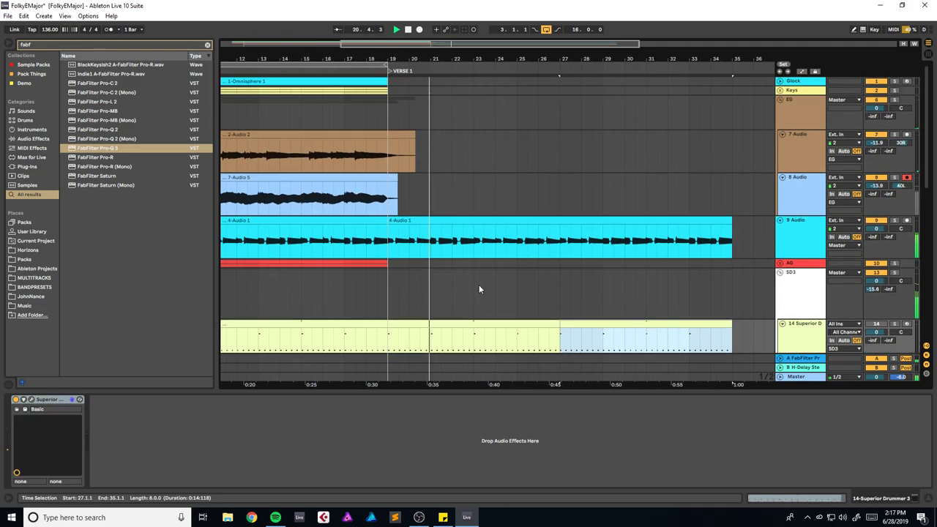
{"action": "scroll", "coordinate": [591, 215], "scroll_direction": "down", "scroll_amount": 5}
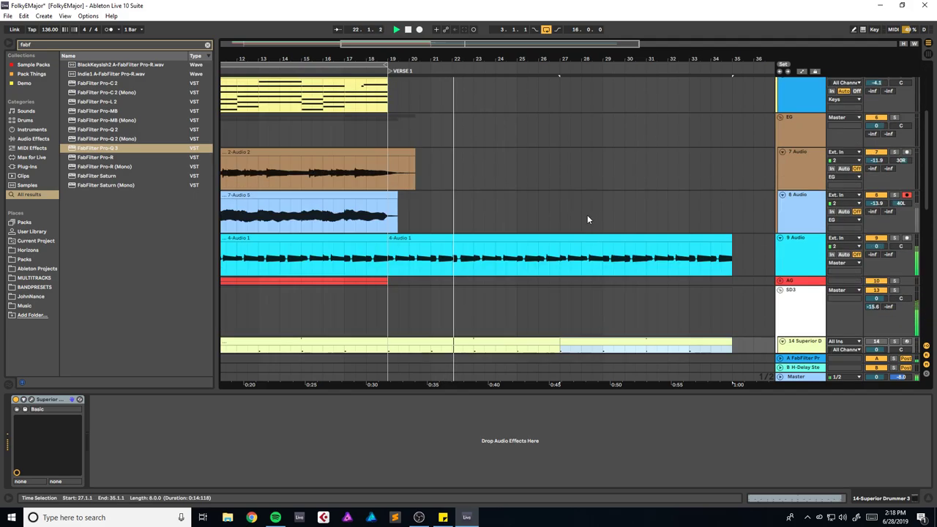
Step: Stop playback and open the notes of the Superior Drummer clip that starts at bar 19
{"action": "key", "text": "space"}
{"action": "left_click", "coordinate": [430, 291]}
{"action": "double_click", "coordinate": [432, 282]}
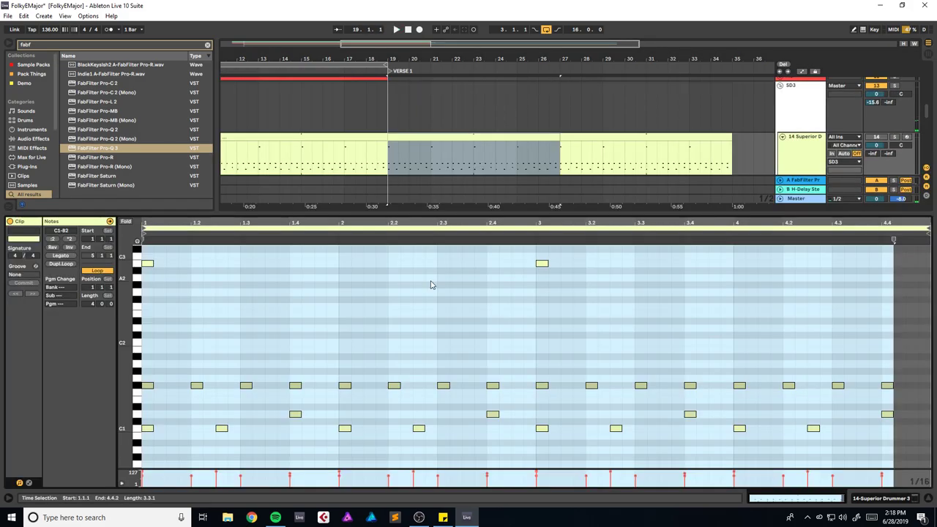
Step: Delete all B2 notes from the Superior Drummer clip at bar 19 and play from VERSE 1
{"action": "left_click", "coordinate": [137, 263]}
{"action": "key", "text": "Delete"}
{"action": "key", "text": "space"}
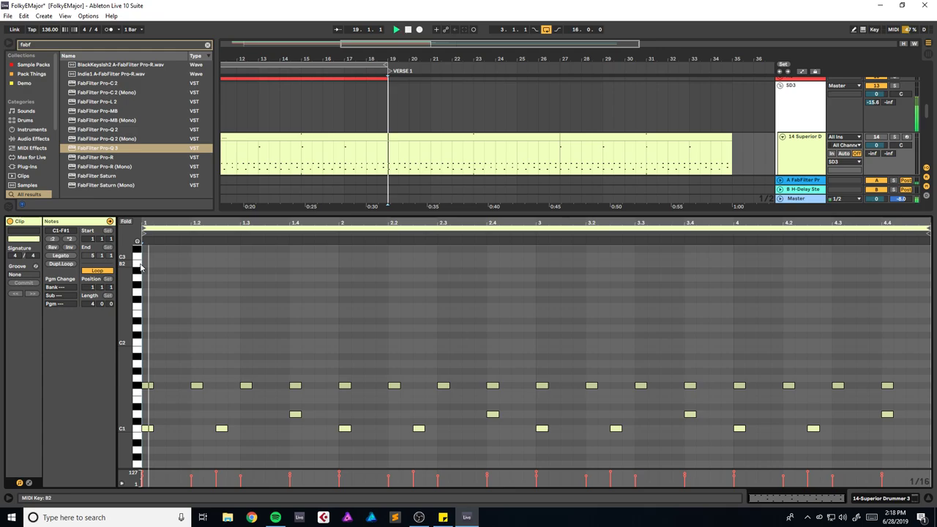
Step: Duplicate the edited eight-bar drum clip over bars 27 to 35, hide the clip details and save the set
{"action": "left_click", "coordinate": [525, 138]}
{"action": "key", "text": "ctrl+d"}
{"action": "scroll", "coordinate": [524, 138], "scroll_direction": "up", "scroll_amount": 2}
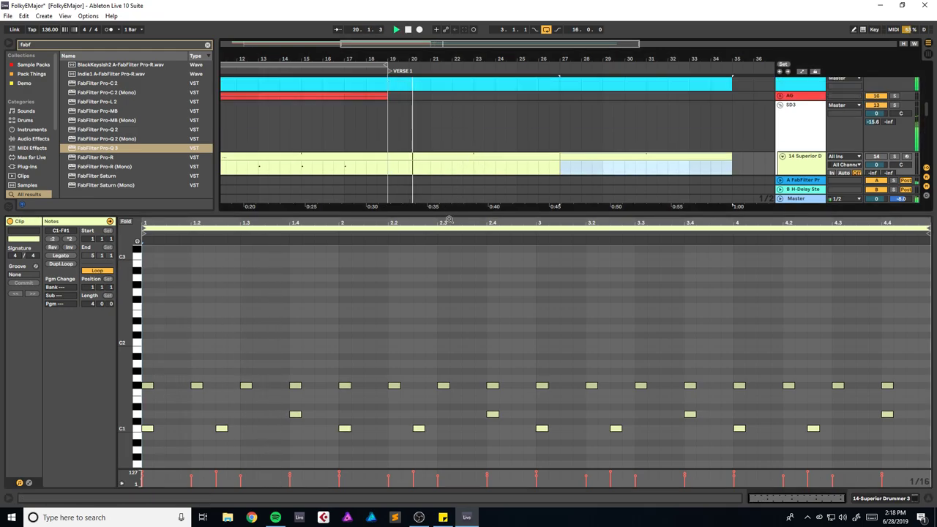
{"action": "key", "text": "ctrl+alt+l"}
{"action": "scroll", "coordinate": [445, 207], "scroll_direction": "up", "scroll_amount": 6}
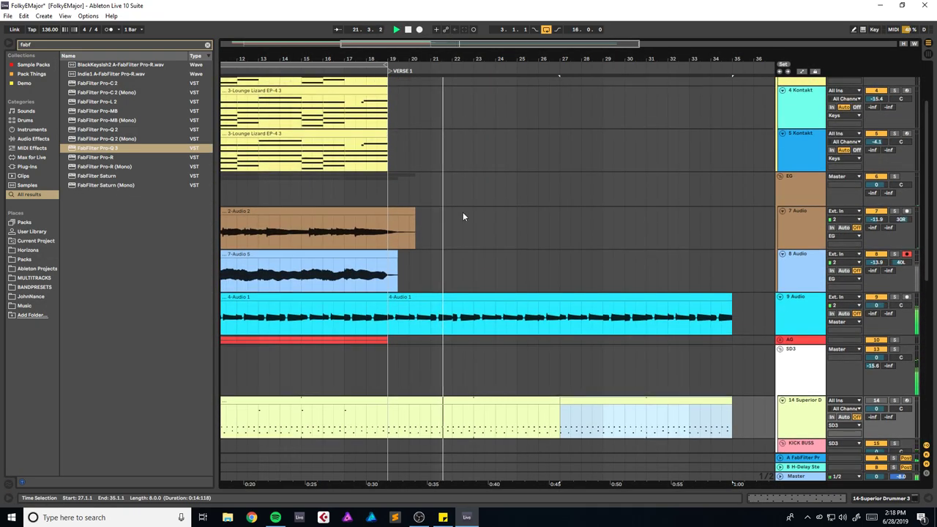
{"action": "key", "text": "ctrl+s"}
Step: Duplicate bars 3 to 19 of the track 8 audio clip to bars 19 through 35 and save the set
{"action": "left_click", "coordinate": [352, 254]}
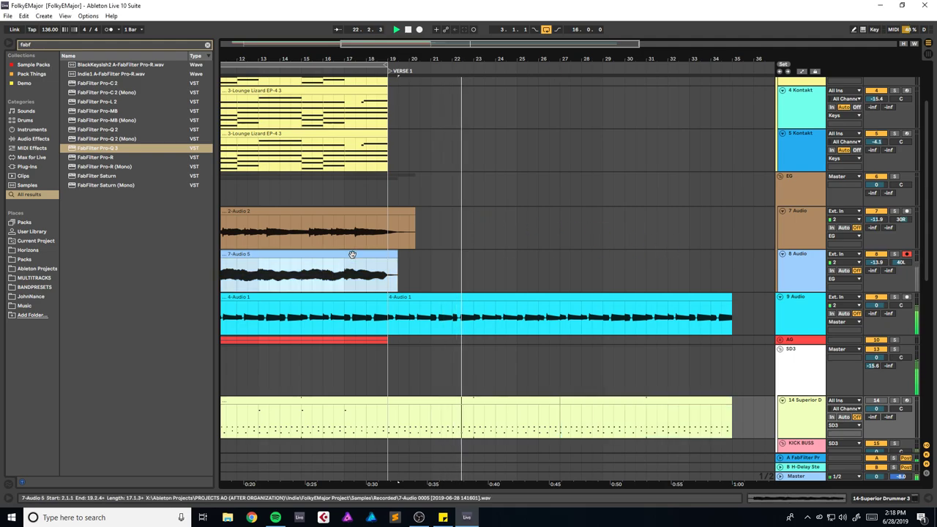
{"action": "left_click_drag", "start_coordinate": [462, 58], "coordinate": [446, 31]}
{"action": "left_click_drag", "start_coordinate": [241, 277], "coordinate": [396, 277]}
{"action": "key", "text": "ctrl+d"}
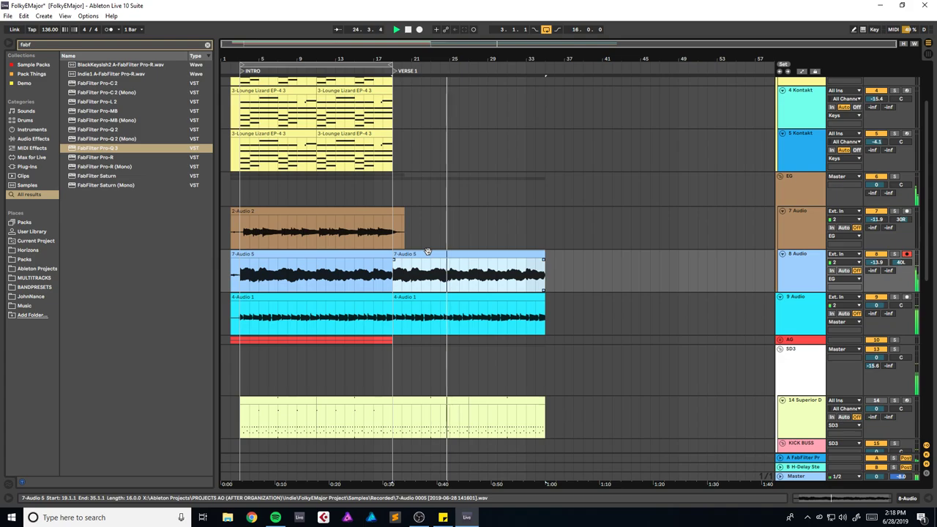
{"action": "key", "text": "ctrl+s"}
Step: Delete the track 8 audio copy between bars 19 and 35 and play from bar 17
{"action": "left_click", "coordinate": [517, 260]}
{"action": "key", "text": "Delete"}
{"action": "left_click", "coordinate": [370, 193]}
{"action": "key", "text": "space"}
{"action": "left_click_drag", "start_coordinate": [386, 58], "coordinate": [419, 88]}
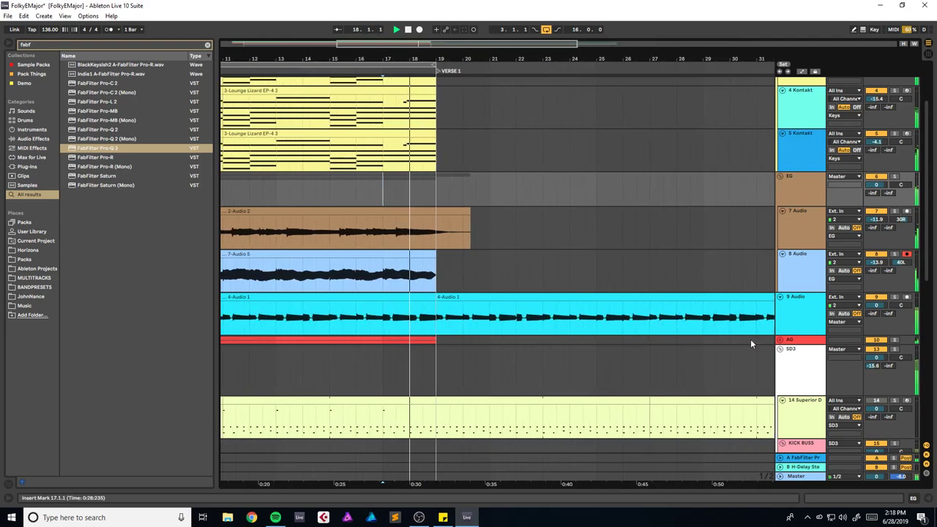
Step: Unfold the AG group and try duplicating the eight-bar track 11 clip across bars 19 to 35
{"action": "left_click", "coordinate": [780, 340]}
{"action": "scroll", "coordinate": [404, 330], "scroll_direction": "down", "scroll_amount": 2}
{"action": "left_click", "coordinate": [395, 315]}
{"action": "key", "text": "ctrl+d"}
{"action": "key", "text": "space"}
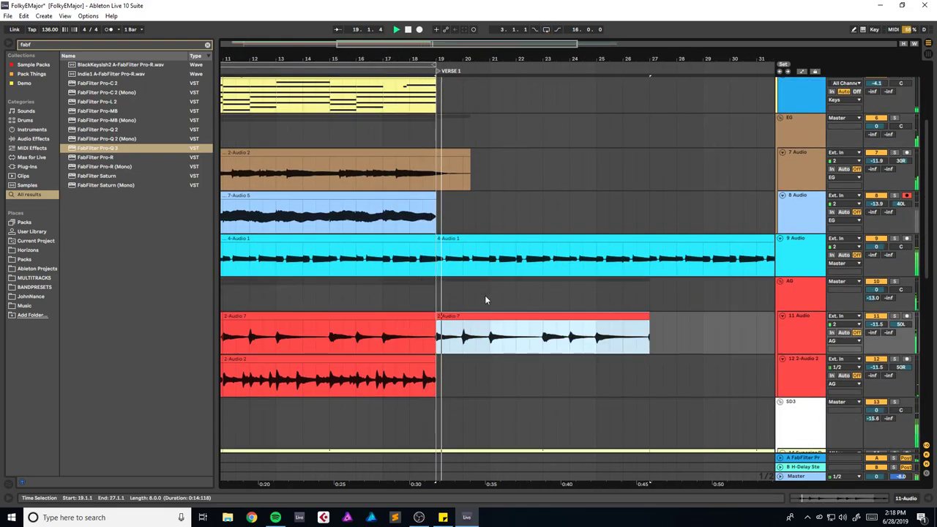
{"action": "key", "text": "ctrl+d"}
{"action": "key", "text": "space"}
Step: Delete the two duplicated track 11 clips between bars 19 and 35 and save the set
{"action": "left_click_drag", "start_coordinate": [410, 59], "coordinate": [465, 59]}
{"action": "left_click", "coordinate": [417, 315], "text": "shift"}
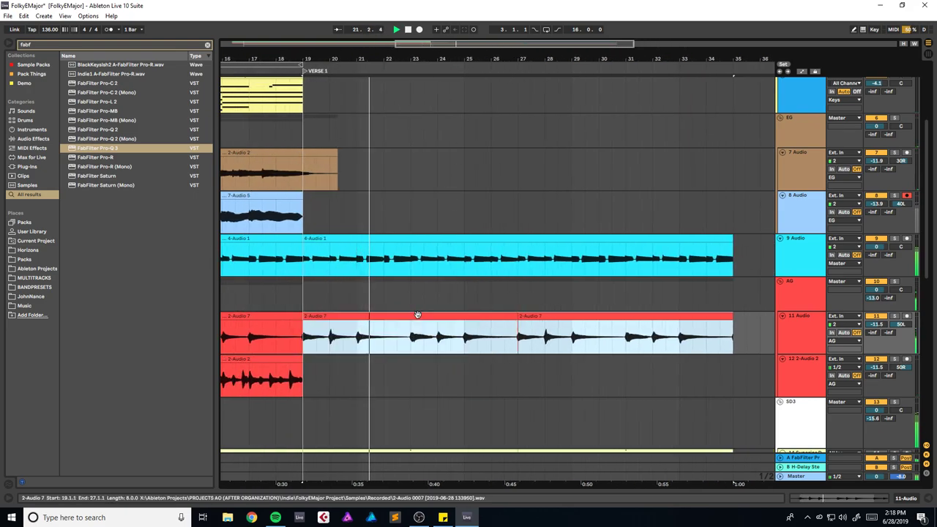
{"action": "key", "text": "Delete"}
{"action": "key", "text": "ctrl+s"}
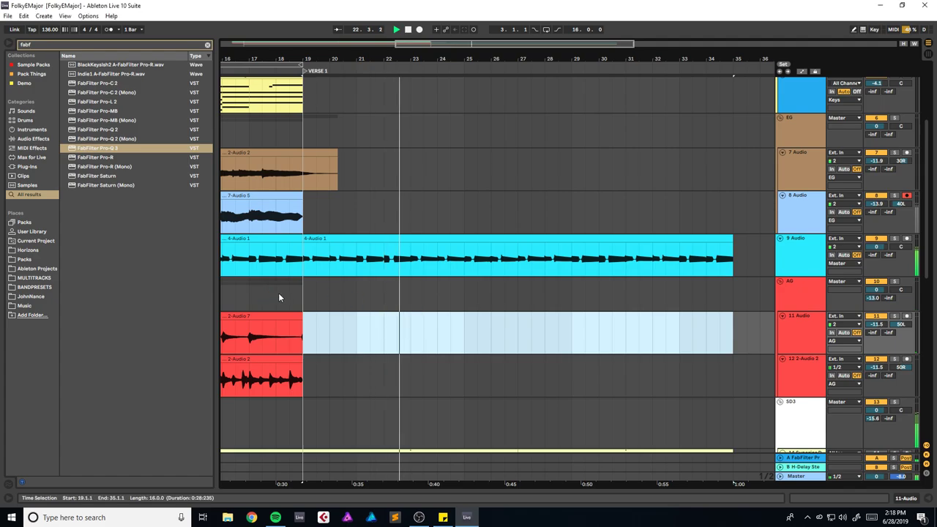
Step: Duplicate the Glock clip at bar 11 twice to fill bars 19 to 35 and unfold the Glock track
{"action": "left_click", "coordinate": [277, 293]}
{"action": "scroll", "coordinate": [347, 322], "scroll_direction": "up", "scroll_amount": 4}
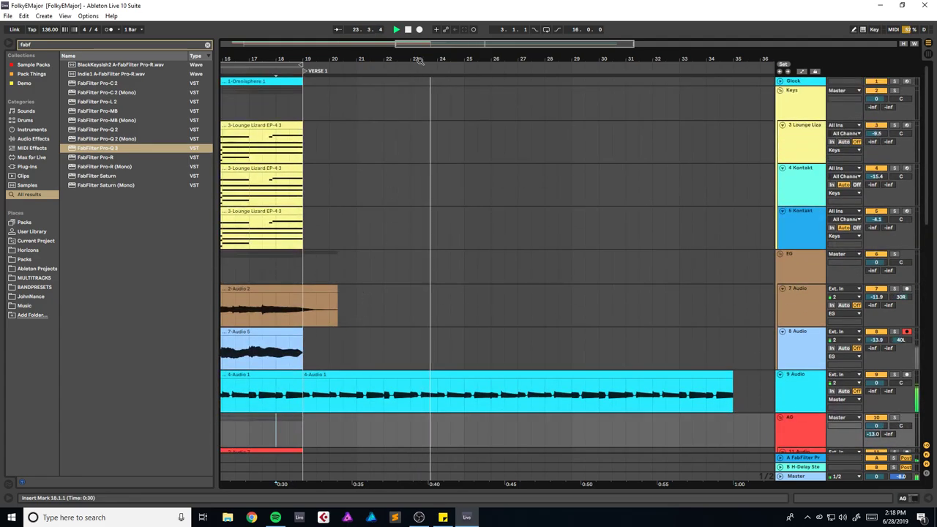
{"action": "left_click_drag", "start_coordinate": [447, 44], "coordinate": [359, 42]}
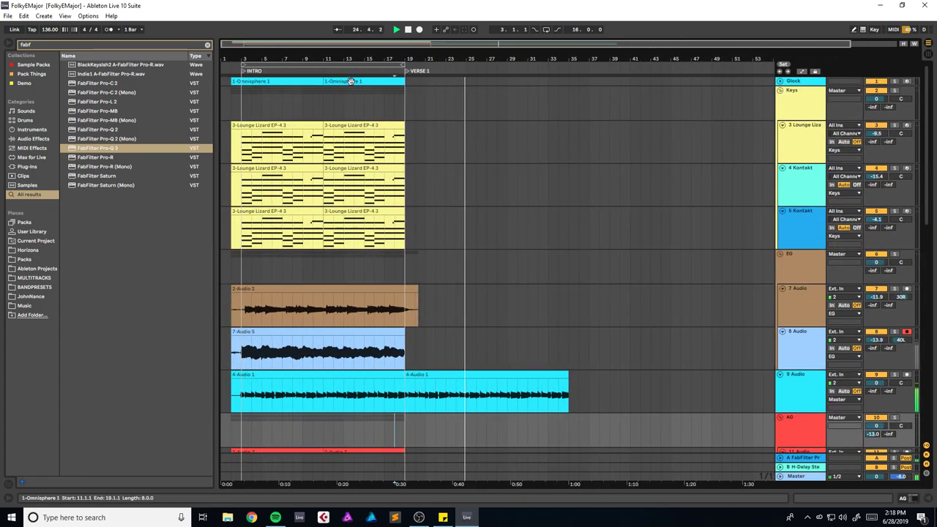
{"action": "key", "text": "ctrl+d"}
{"action": "key", "text": "ctrl+d"}
{"action": "left_click_drag", "start_coordinate": [475, 51], "coordinate": [487, 70]}
{"action": "left_click", "coordinate": [780, 81]}
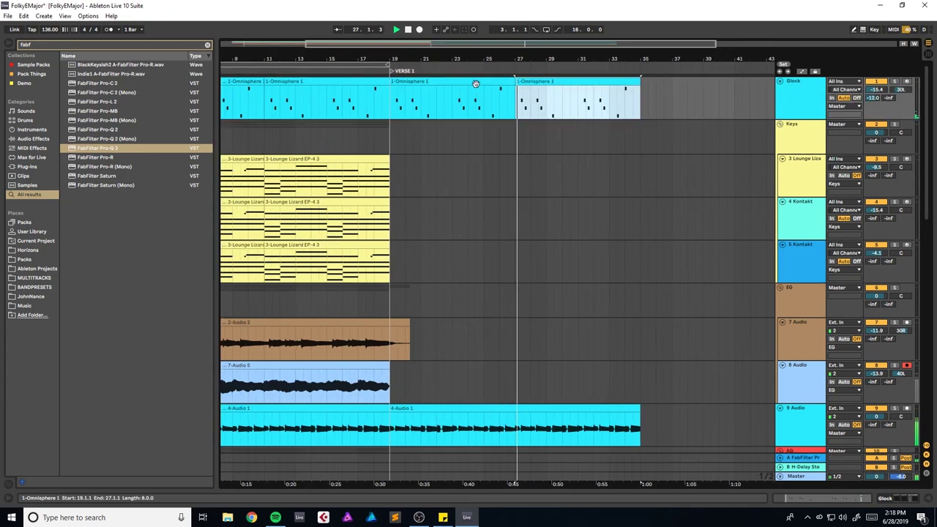
Step: Open the Glock clip at bar 19, delete its notes in clip bars 3, 7 and 9, and play it
{"action": "double_click", "coordinate": [475, 82]}
{"action": "scroll", "coordinate": [348, 332], "scroll_direction": "up", "scroll_amount": 3}
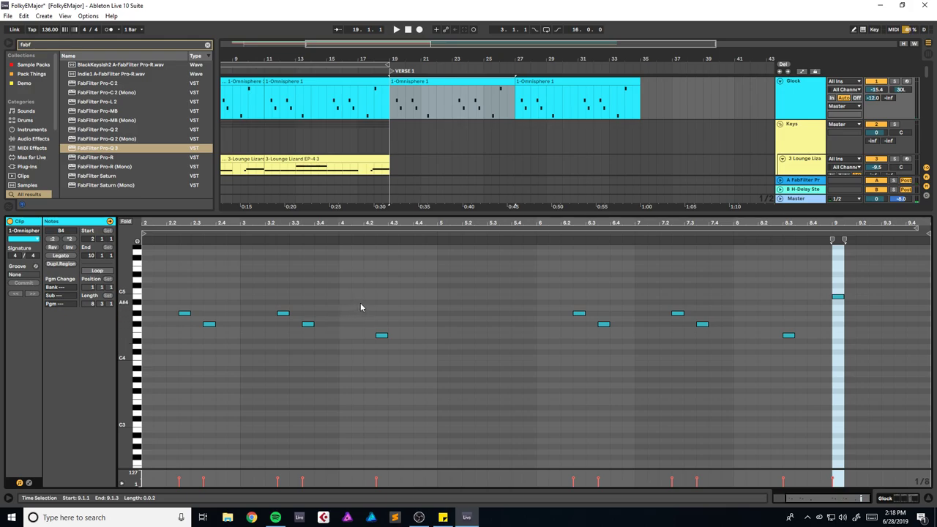
{"action": "left_click_drag", "start_coordinate": [345, 302], "coordinate": [283, 342]}
{"action": "key", "text": "Delete"}
{"action": "left_click_drag", "start_coordinate": [666, 292], "coordinate": [727, 330]}
{"action": "key", "text": "Delete"}
{"action": "key", "text": "space"}
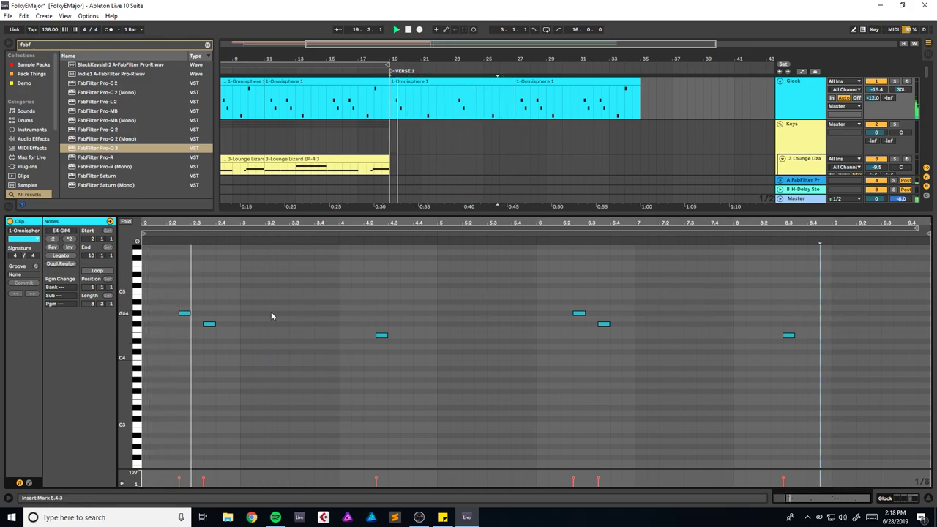
Step: Add C#4 and E4 notes in clip bar 3, shift the pair to start at 3.2.3, and play the result
{"action": "double_click", "coordinate": [294, 353]}
{"action": "double_click", "coordinate": [320, 347]}
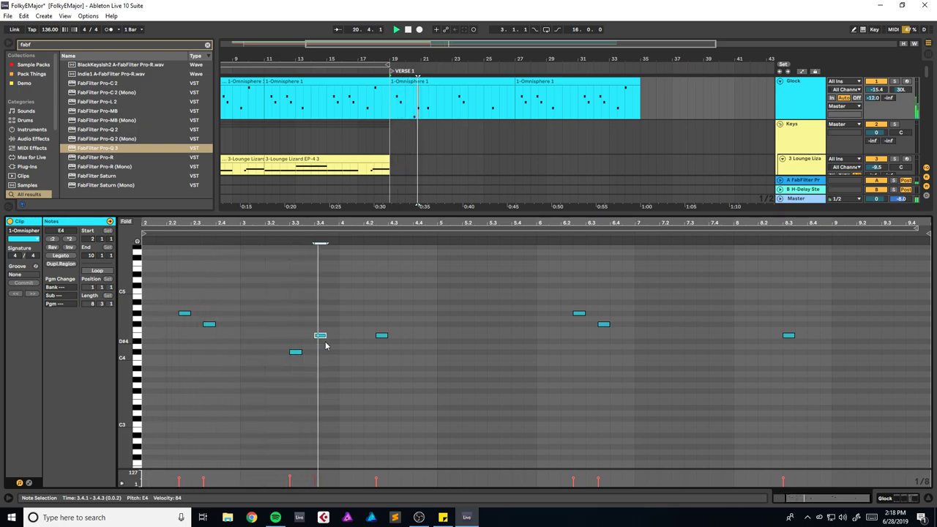
{"action": "left_click_drag", "start_coordinate": [333, 324], "coordinate": [289, 368]}
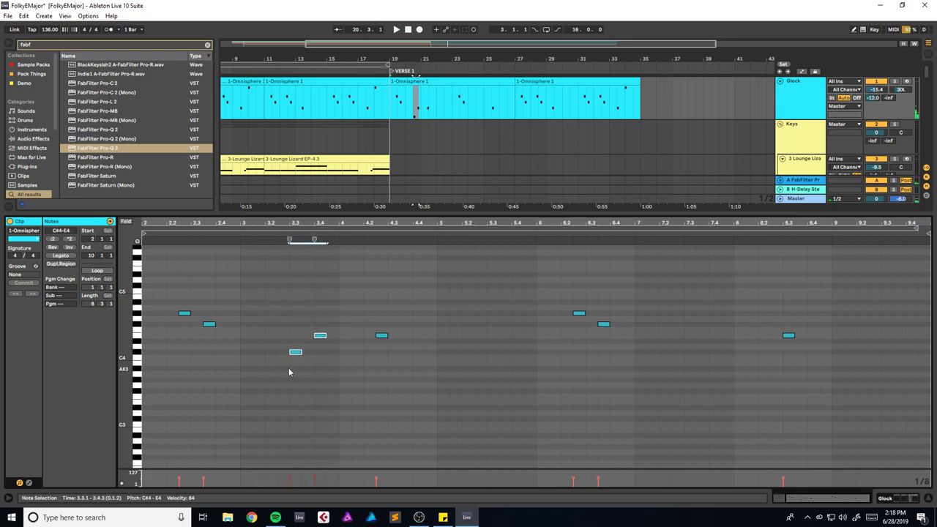
{"action": "key", "text": "Left"}
{"action": "key", "text": "Left"}
{"action": "key", "text": "space"}
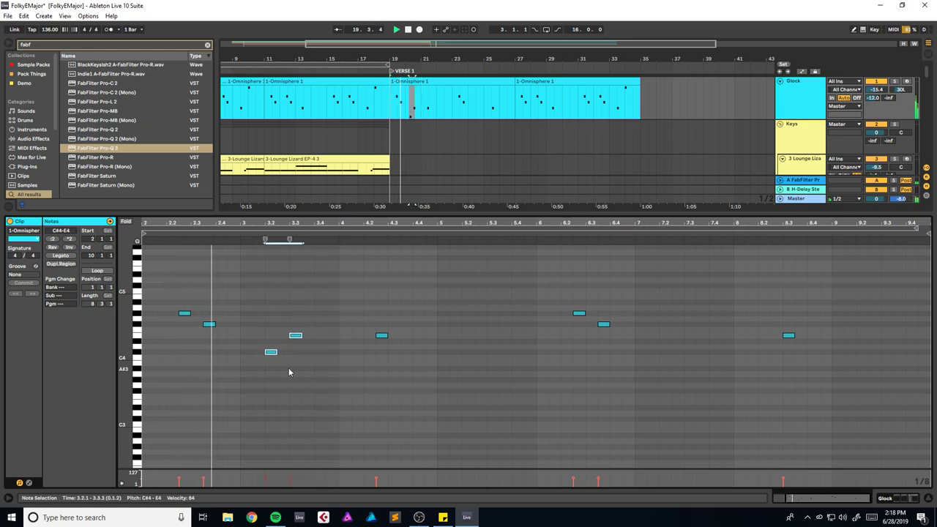
{"action": "key", "text": "space"}
{"action": "key", "text": "Right"}
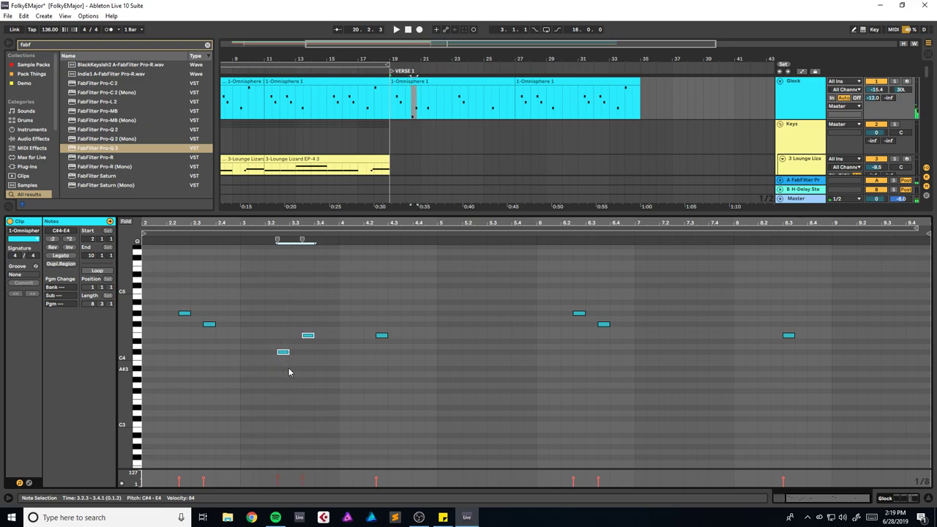
{"action": "key", "text": "space"}
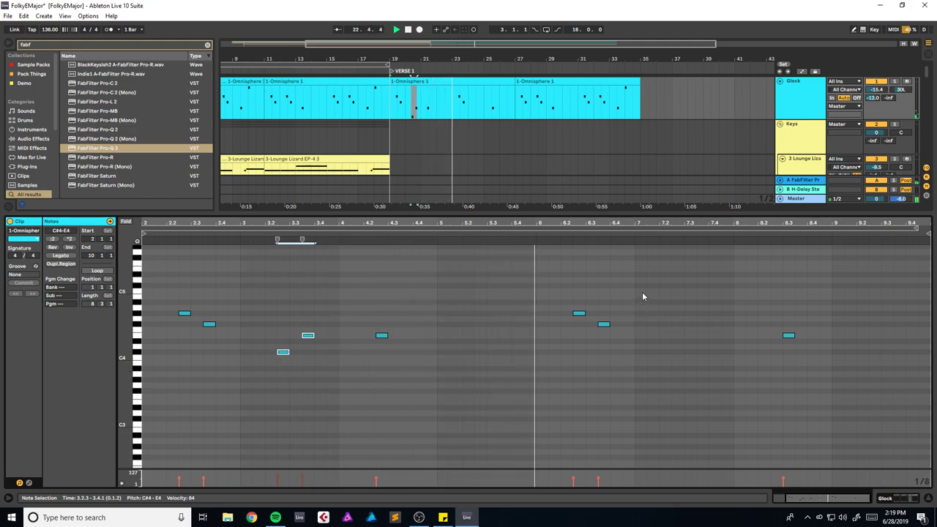
Step: Add a B4 note at 7.2.1 and a G#4 note at 7.4.1 in the Glock clip, then save
{"action": "double_click", "coordinate": [665, 297]}
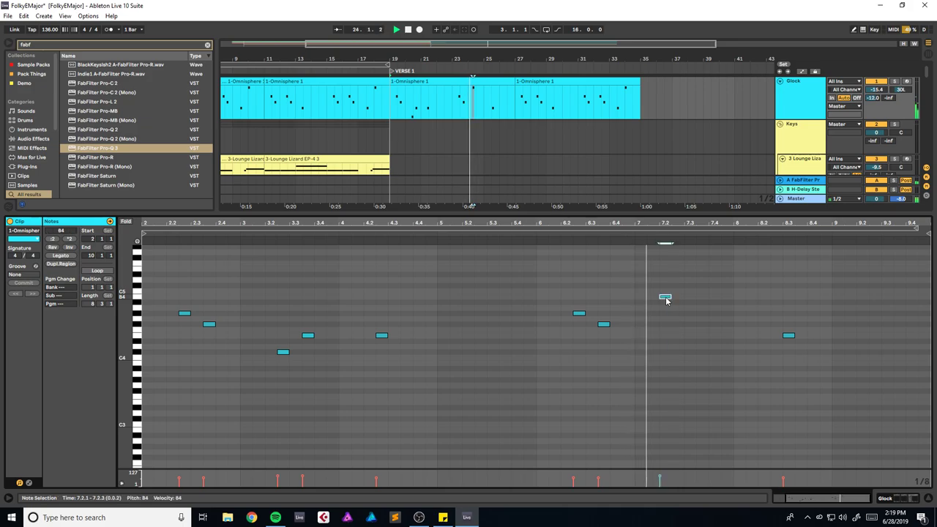
{"action": "double_click", "coordinate": [715, 320]}
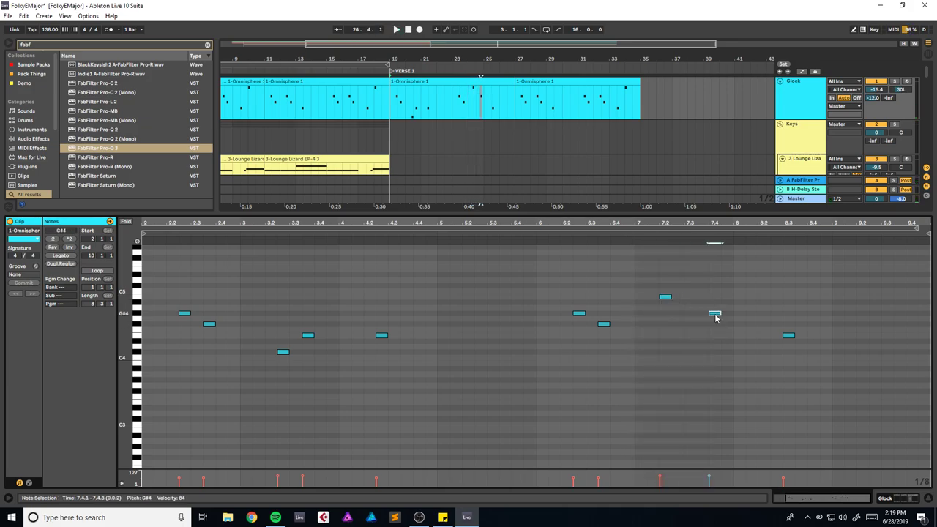
{"action": "key", "text": "ctrl+s"}
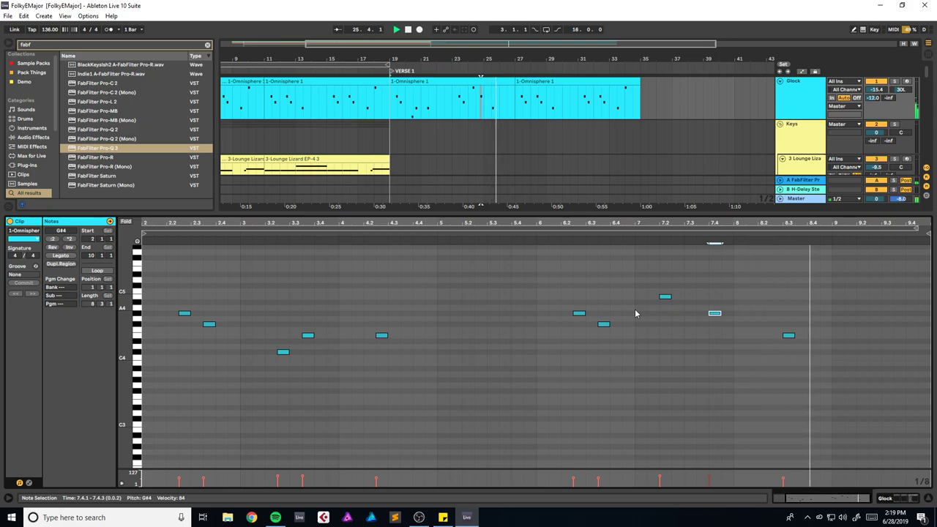
Step: Duplicate the edited Glock clip over bars 27 to 35, hide the clip details, save the set and stop playback
{"action": "left_click", "coordinate": [452, 80]}
{"action": "key", "text": "ctrl+d"}
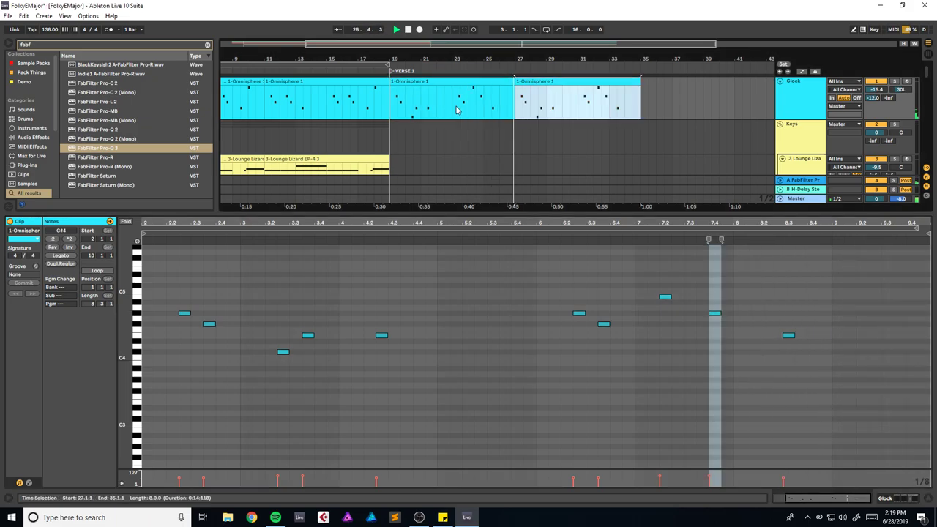
{"action": "key", "text": "ctrl+alt+l"}
{"action": "key", "text": "ctrl+s"}
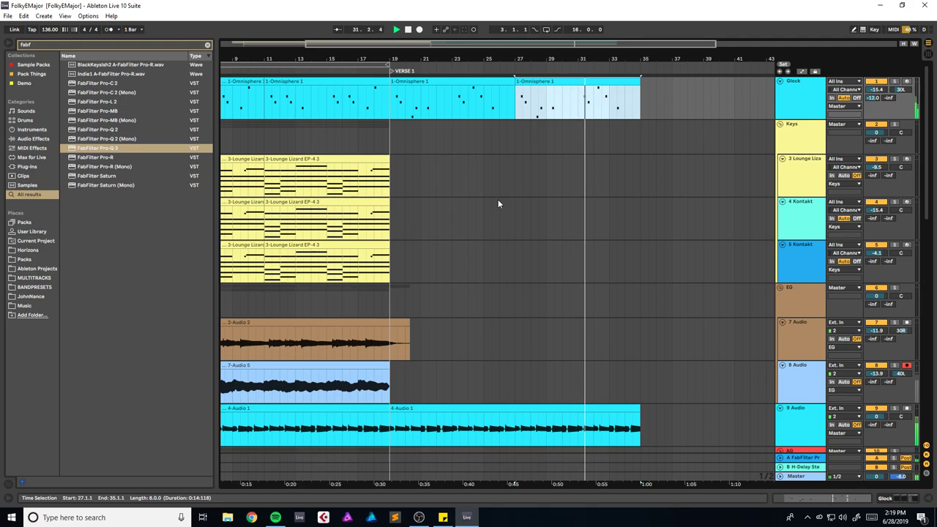
{"action": "key", "text": "space"}
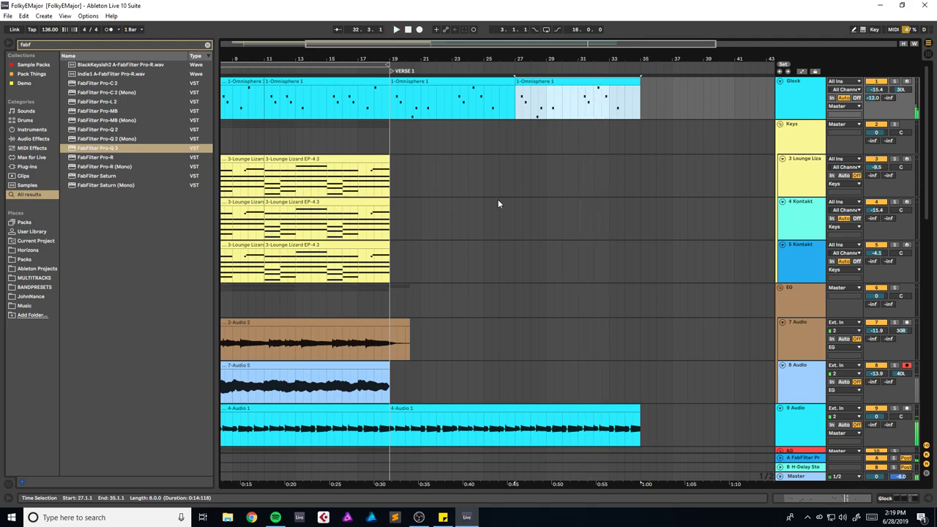
Step: Search the browser for "tambo" and audition tambourine samples, ending on Tambourine 001.wav
{"action": "left_click_drag", "start_coordinate": [513, 58], "coordinate": [532, 113]}
{"action": "type", "text": "tambo"}
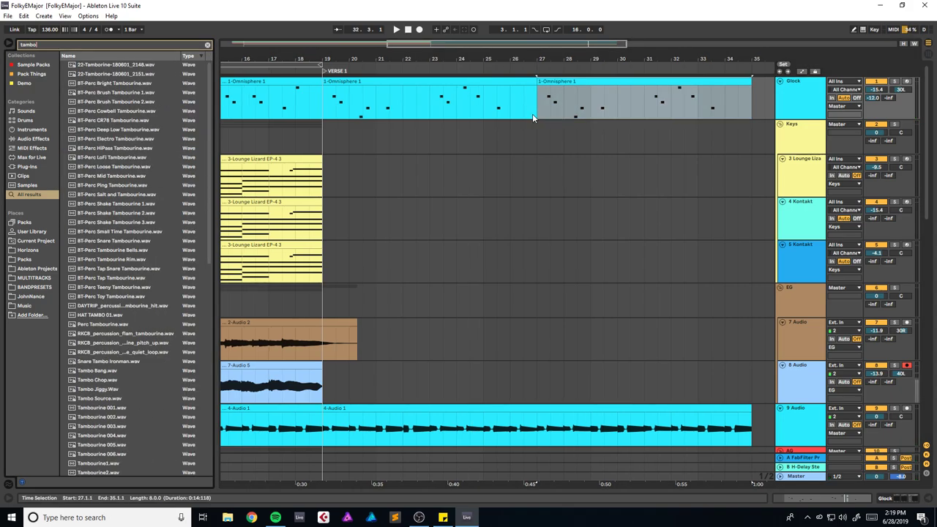
{"action": "left_click", "coordinate": [125, 157]}
{"action": "left_click", "coordinate": [124, 177]}
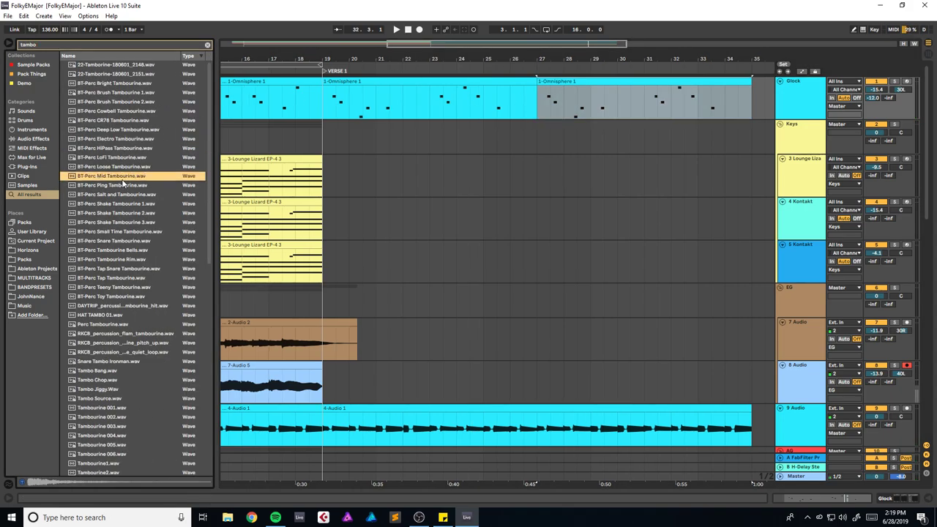
{"action": "left_click", "coordinate": [128, 204]}
{"action": "left_click", "coordinate": [129, 223]}
{"action": "left_click", "coordinate": [123, 343]}
{"action": "left_click", "coordinate": [119, 407]}
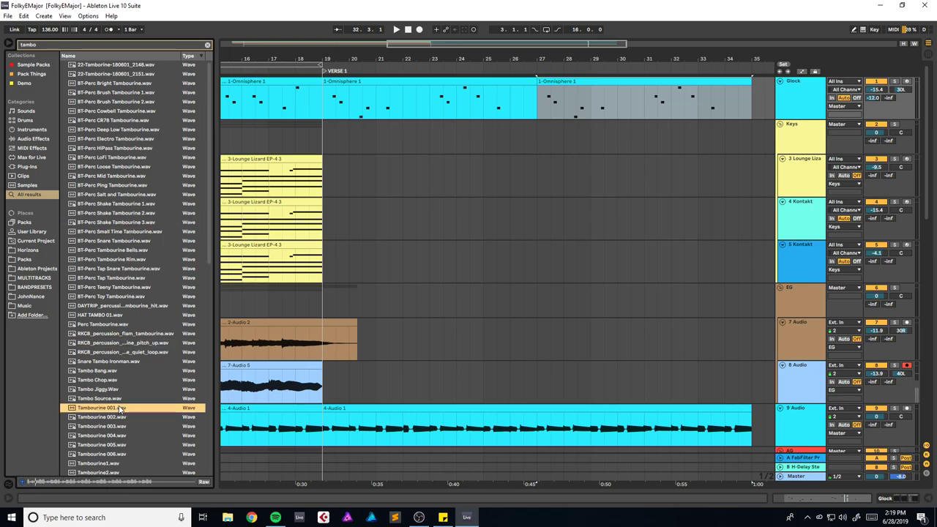
{"action": "left_click", "coordinate": [123, 425]}
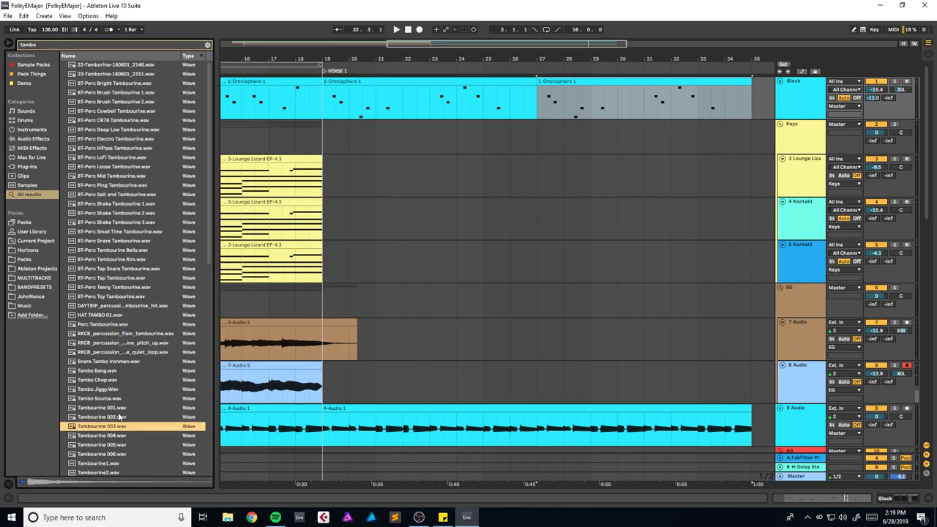
{"action": "left_click", "coordinate": [123, 408]}
Step: Insert a new audio track below track 8 and place Tambourine 001.wav on it at 19.4.1
{"action": "left_click_drag", "start_coordinate": [429, 42], "coordinate": [430, 60]}
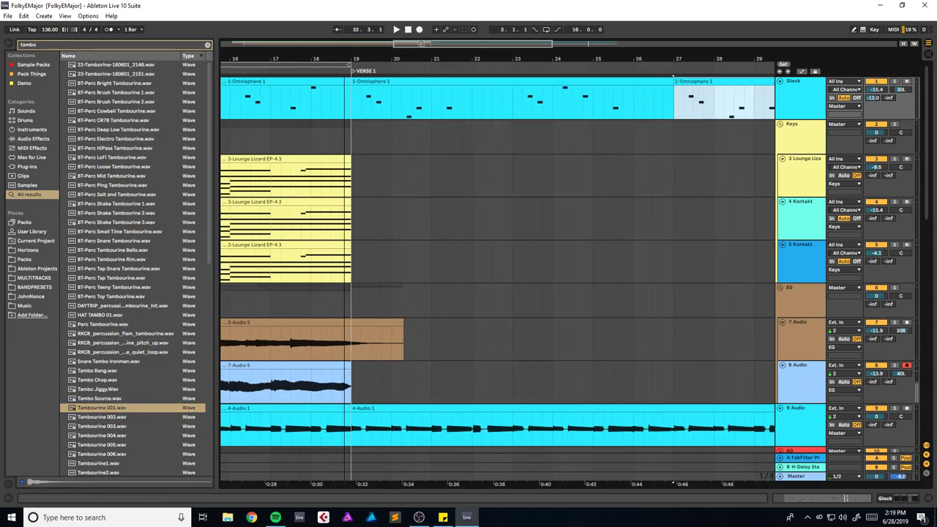
{"action": "left_click", "coordinate": [806, 301]}
{"action": "key", "text": "ctrl+t"}
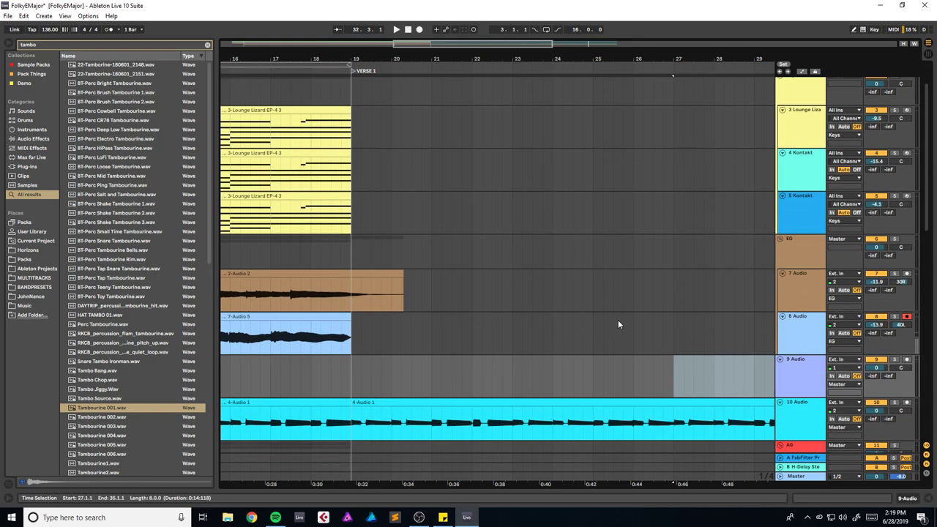
{"action": "left_click_drag", "start_coordinate": [103, 412], "coordinate": [381, 368]}
{"action": "scroll", "coordinate": [663, 360], "scroll_direction": "down", "scroll_amount": 5}
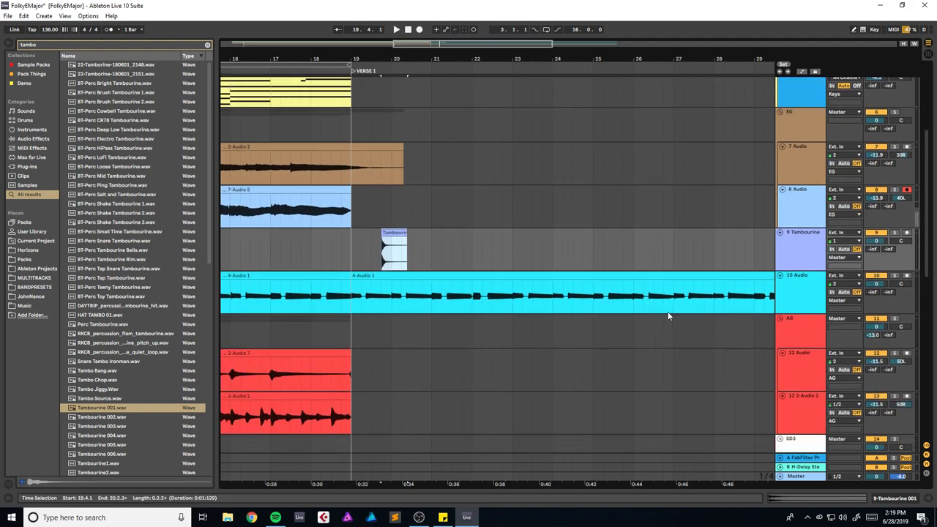
Step: Move the tambourine track between the AG and SD3 groups, lower its volume to -17.5 dB, and audition it from VERSE 1
{"action": "left_click_drag", "start_coordinate": [801, 185], "coordinate": [711, 361]}
{"action": "left_click", "coordinate": [846, 344]}
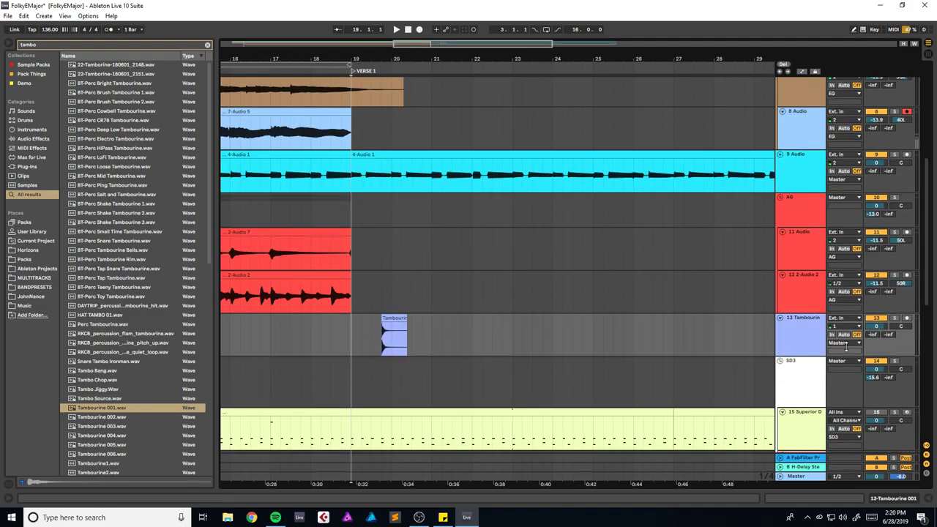
{"action": "left_click_drag", "start_coordinate": [881, 328], "coordinate": [882, 352]}
{"action": "key", "text": "space"}
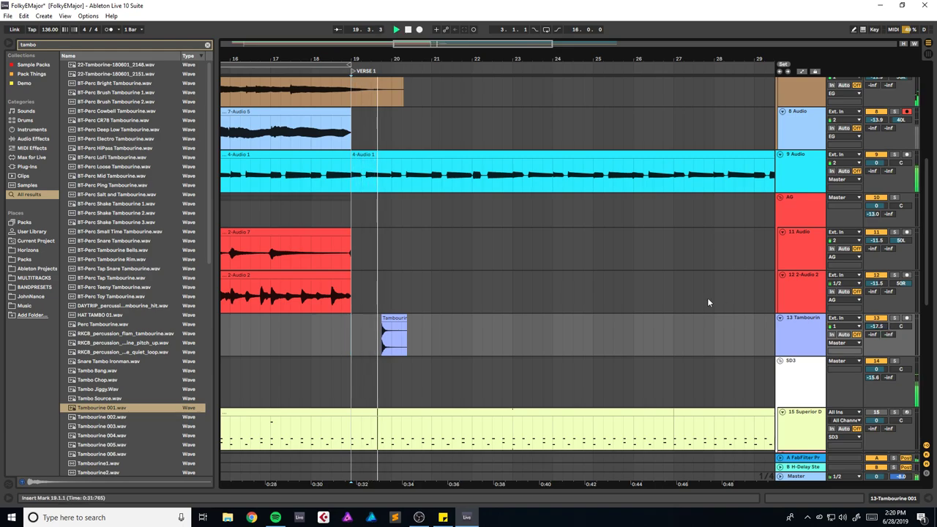
{"action": "key", "text": "space"}
Step: Duplicate the tambourine hits in two-bar sections from bar 19 so they repeat every bar up to bar 37
{"action": "left_click_drag", "start_coordinate": [406, 329], "coordinate": [361, 337]}
{"action": "key", "text": "minus"}
{"action": "key", "text": "ctrl+d"}
{"action": "key", "text": "ctrl+d"}
{"action": "key", "text": "ctrl+d"}
{"action": "key", "text": "ctrl+d"}
{"action": "key", "text": "ctrl+d"}
{"action": "key", "text": "ctrl+d"}
{"action": "key", "text": "ctrl+d"}
{"action": "key", "text": "ctrl+d"}
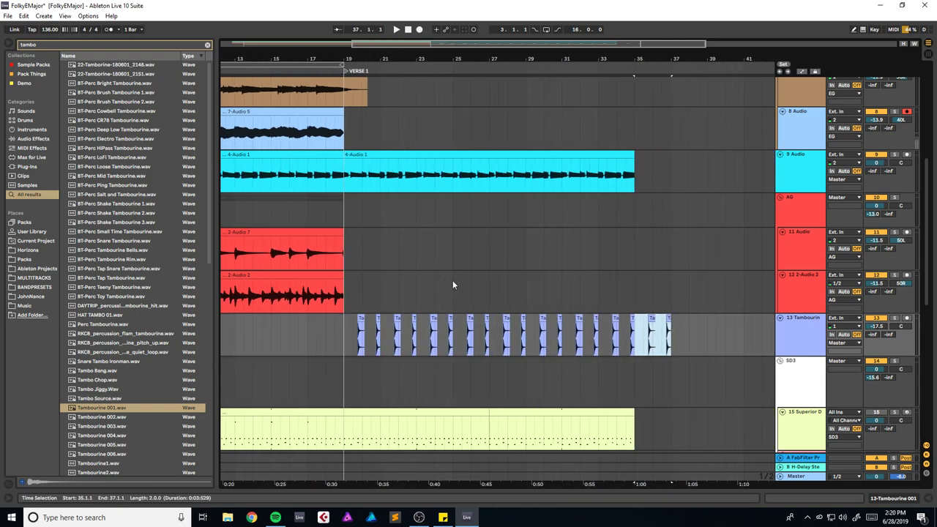
Step: Undo the last tambourine duplication past bar 35 and return the playback start to 17.1.1
{"action": "key", "text": "ctrl+z"}
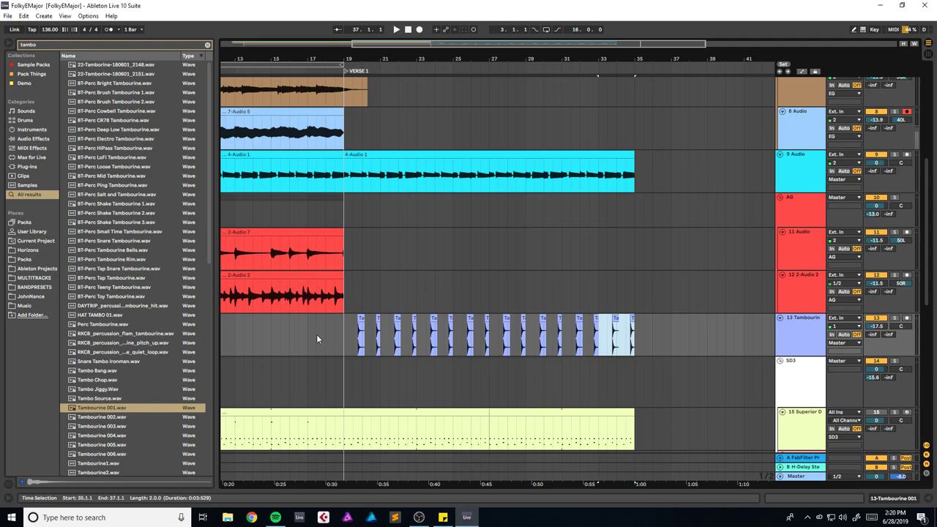
{"action": "left_click", "coordinate": [316, 334]}
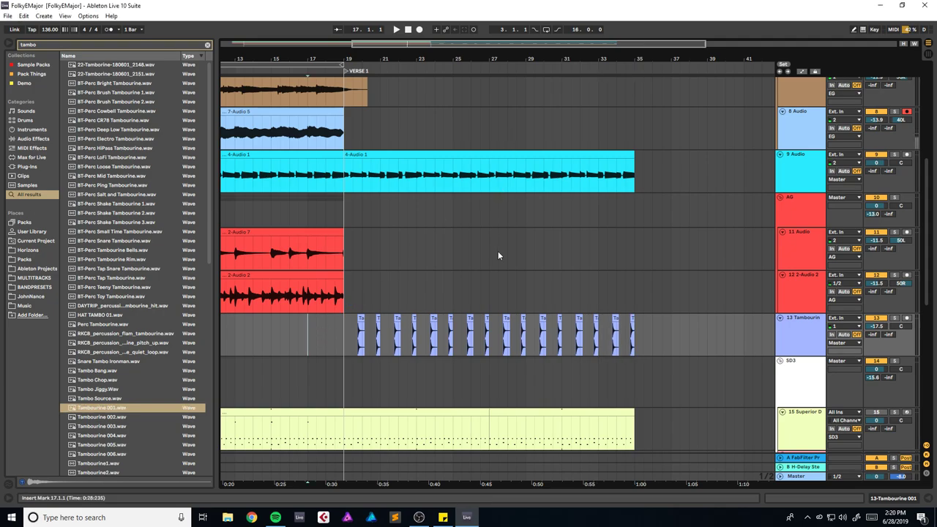
Step: Search the browser for Valhalla, load ValhallaRoom_x64 on the tambourine track and set its mix to 34.6 %
{"action": "key", "text": "ctrl+f"}
{"action": "type", "text": "valha"}
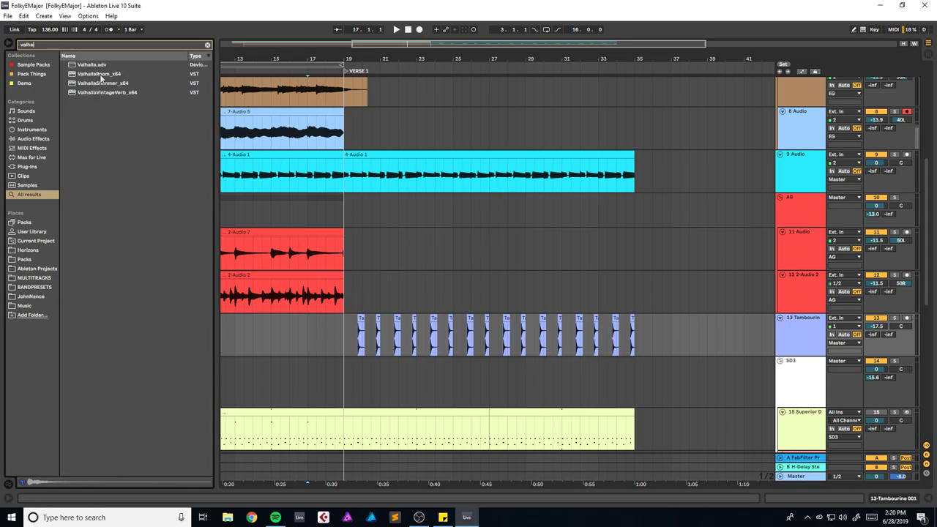
{"action": "left_click", "coordinate": [91, 74]}
{"action": "key", "text": "Return"}
{"action": "left_click_drag", "start_coordinate": [415, 234], "coordinate": [427, 315]}
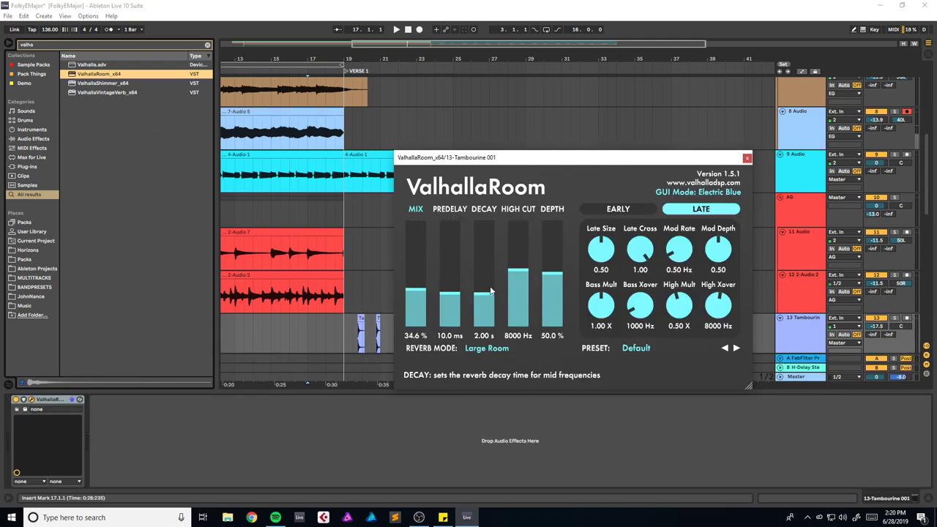
Step: Save the project and audition the reverberated tambourine in the mix from bar 17
{"action": "key", "text": "space"}
{"action": "key", "text": "ctrl+s"}
{"action": "left_click", "coordinate": [745, 158]}
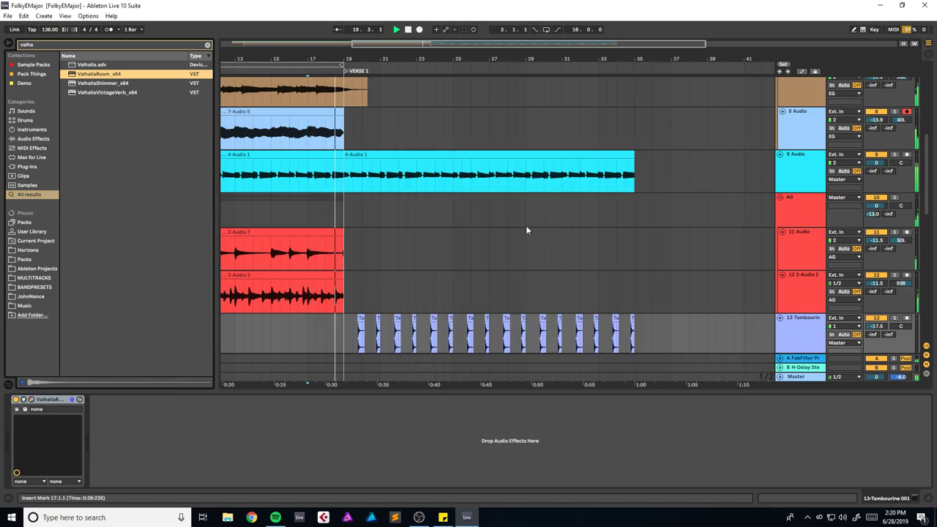
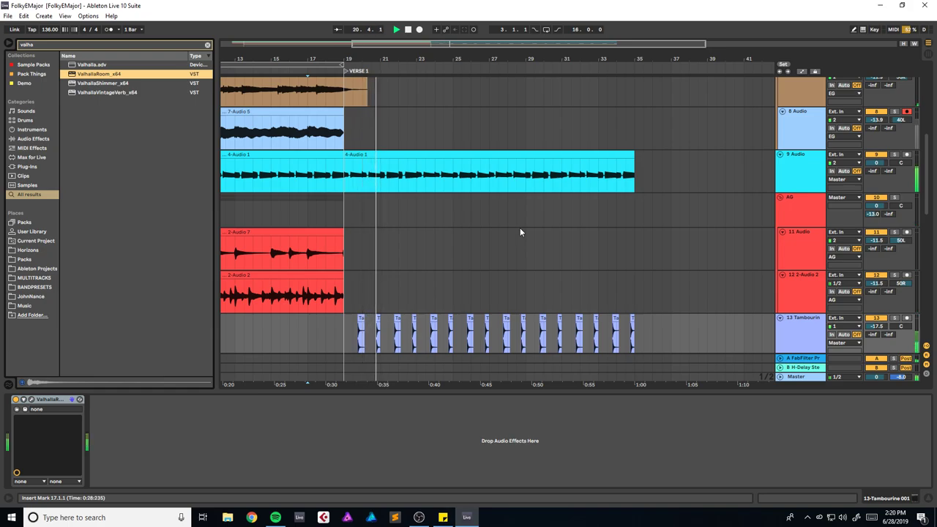
{"action": "scroll", "coordinate": [408, 250], "scroll_direction": "down", "scroll_amount": 3}
{"action": "key", "text": "space"}
Step: Deactivate the tambourine hits at 19.4 and 21.4 and lengthen the hits at 20.4 and 22.4 to two beats
{"action": "left_click_drag", "start_coordinate": [396, 49], "coordinate": [402, 95]}
{"action": "left_click", "coordinate": [372, 241]}
{"action": "left_click_drag", "start_coordinate": [372, 241], "coordinate": [380, 241]}
{"action": "left_click", "coordinate": [343, 241]}
{"action": "key", "text": "space"}
{"action": "left_click", "coordinate": [404, 241]}
{"action": "key", "text": "0"}
{"action": "left_click_drag", "start_coordinate": [437, 240], "coordinate": [449, 241]}
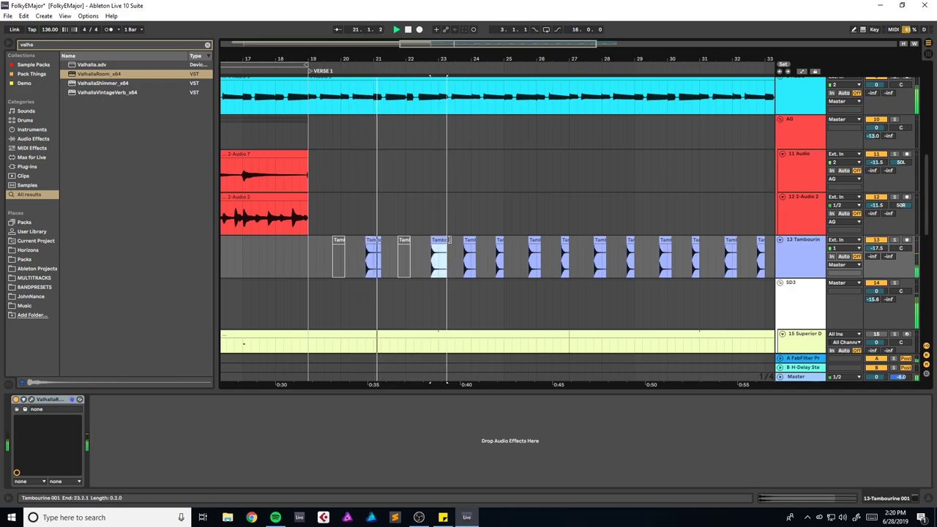
Step: Solo the tambourine track and audition it from 20.4.1
{"action": "key", "text": "space"}
{"action": "key", "text": "0"}
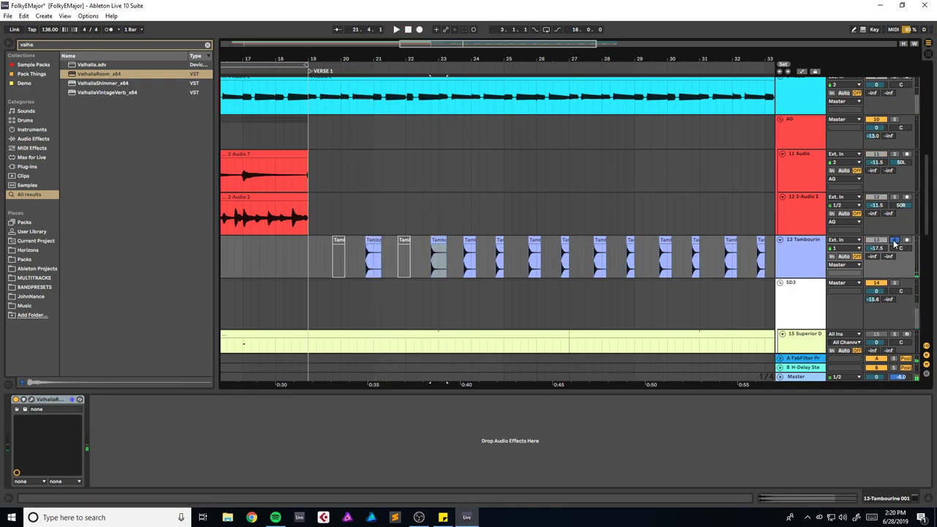
{"action": "left_click", "coordinate": [366, 261]}
{"action": "key", "text": "space"}
{"action": "left_click", "coordinate": [800, 242]}
{"action": "key", "text": "space"}
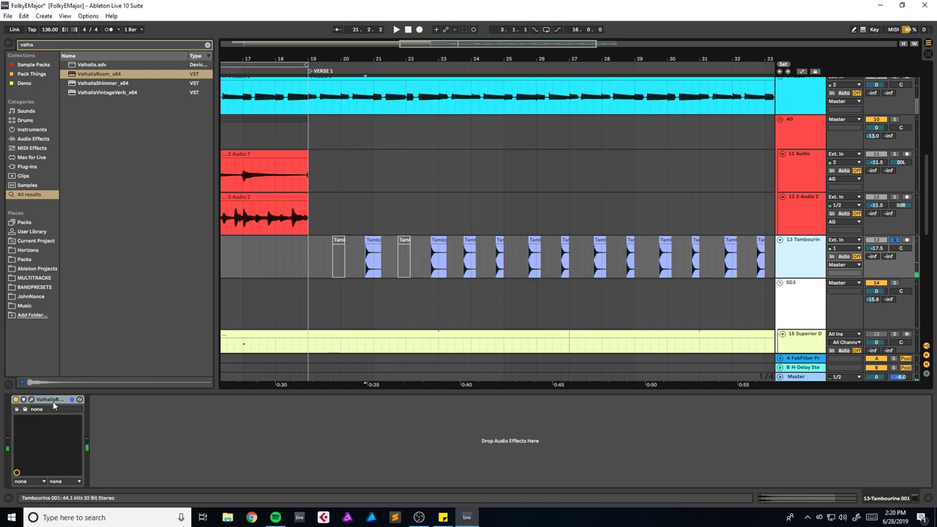
Step: Set the tambourine's ValhallaRoom decay to 6.92 s and high cut to 3740 Hz during playback
{"action": "left_click", "coordinate": [27, 401]}
{"action": "key", "text": "space"}
{"action": "left_click_drag", "start_coordinate": [519, 288], "coordinate": [523, 305]}
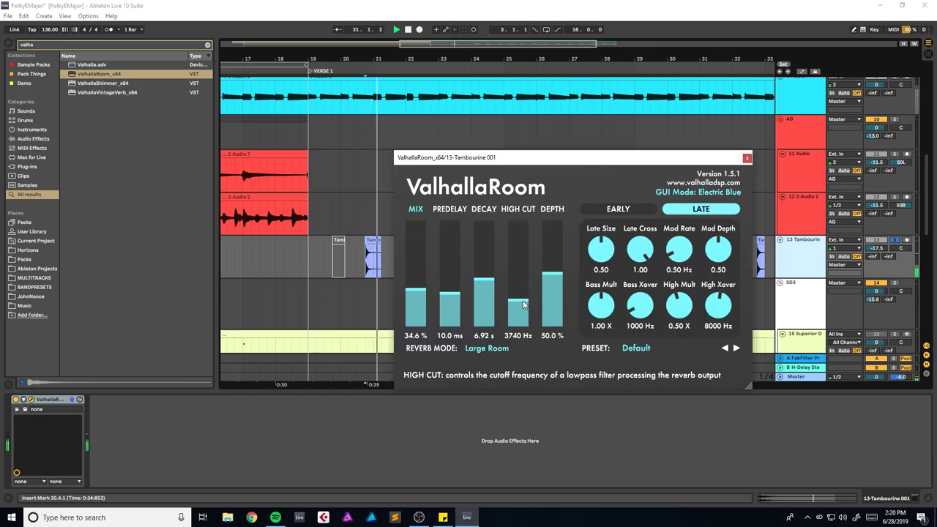
{"action": "key", "text": "space"}
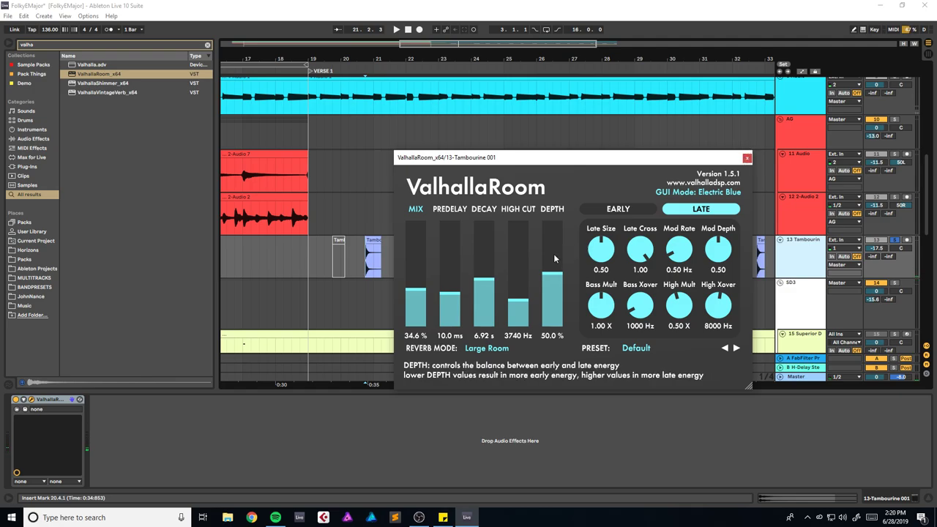
{"action": "key", "text": "space"}
Step: Set ValhallaRoom's depth to 72.8 %, High Mult to 0.10 X, High Xover to 100 Hz and high cut to 5660 Hz
{"action": "left_click_drag", "start_coordinate": [552, 273], "coordinate": [553, 249]}
{"action": "left_click_drag", "start_coordinate": [689, 308], "coordinate": [717, 350]}
{"action": "key", "text": "space"}
{"action": "key", "text": "space"}
{"action": "key", "text": "space"}
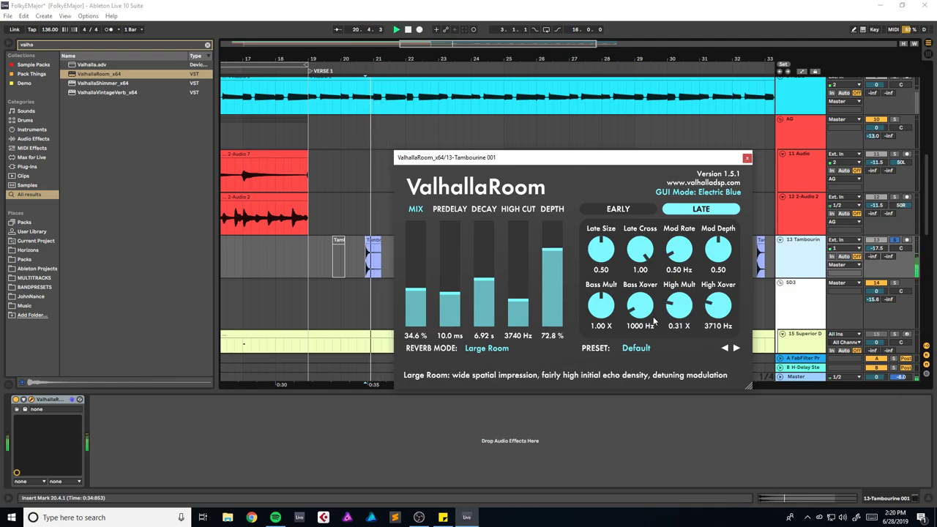
{"action": "left_click_drag", "start_coordinate": [679, 308], "coordinate": [726, 347]}
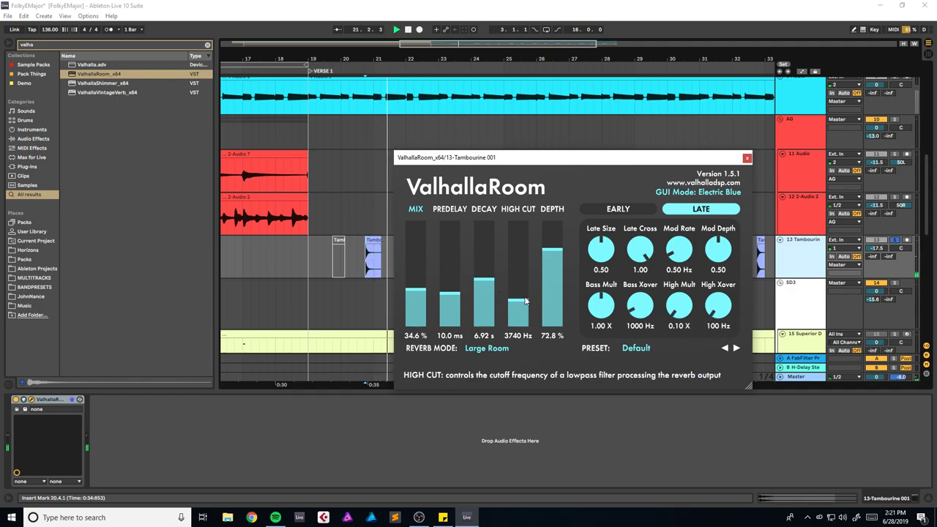
{"action": "left_click_drag", "start_coordinate": [520, 300], "coordinate": [523, 292]}
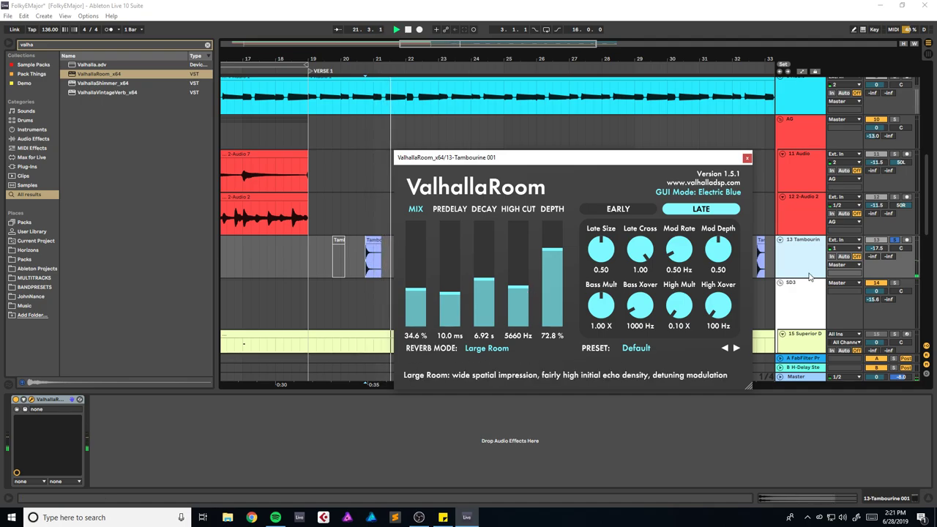
Step: Unsolo the tambourine track, audition it with the full mix and close the ValhallaRoom window
{"action": "left_click", "coordinate": [895, 241]}
{"action": "key", "text": "space"}
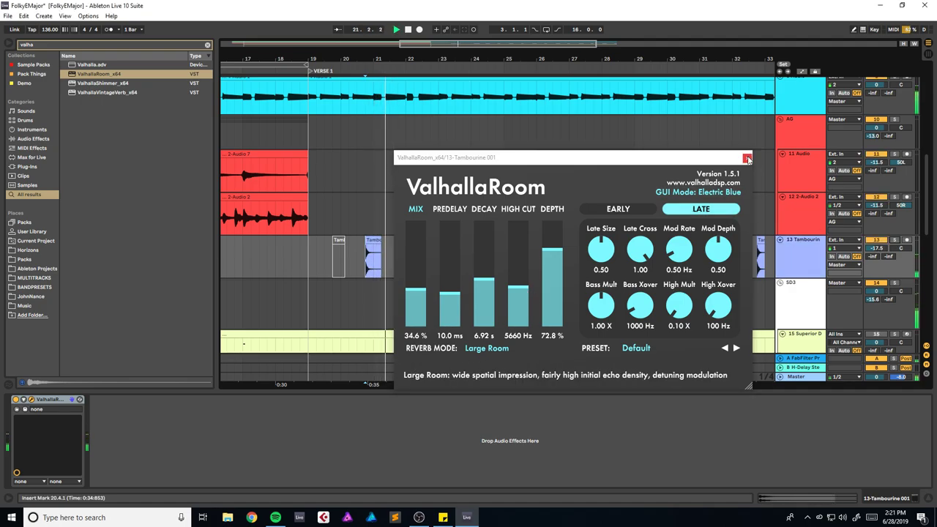
{"action": "left_click", "coordinate": [746, 158]}
Step: Delete the tambourine hits from 22.3.1 to 35.3.1
{"action": "key", "text": "minus"}
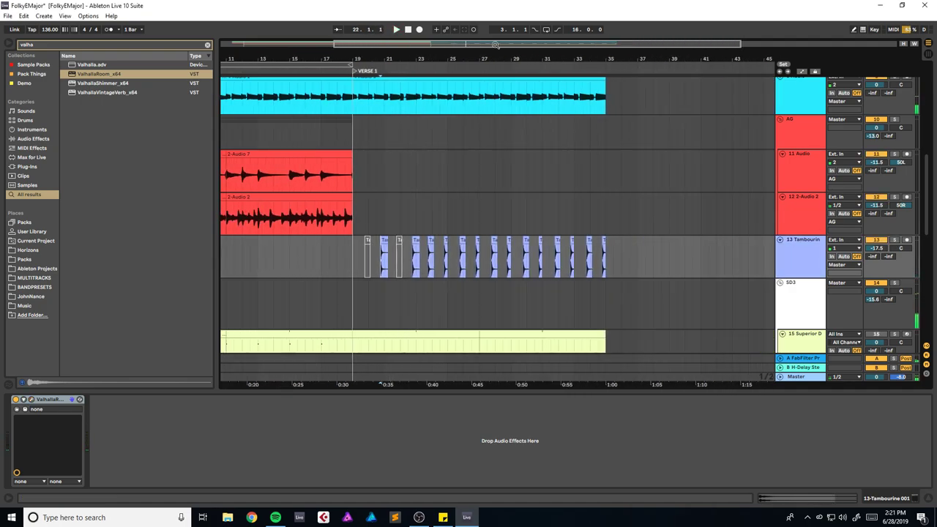
{"action": "left_click_drag", "start_coordinate": [609, 251], "coordinate": [406, 260]}
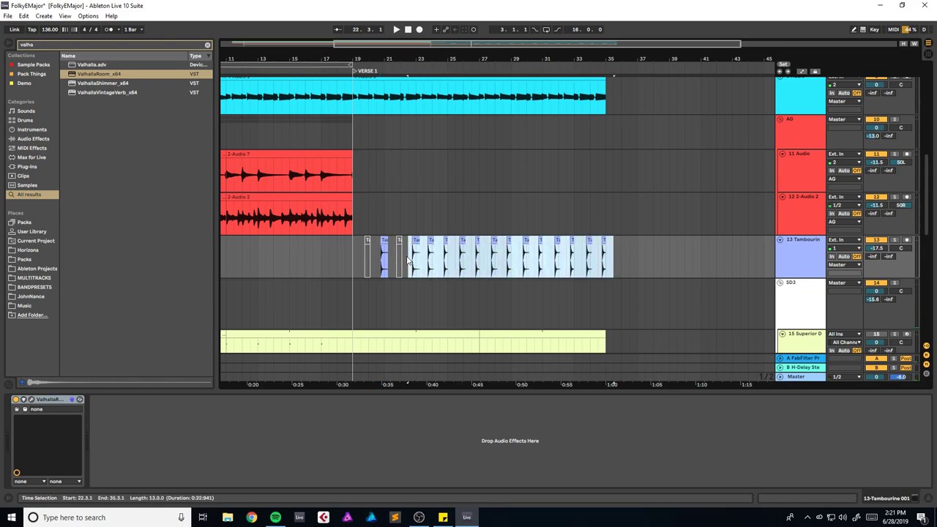
{"action": "key", "text": "Delete"}
Step: Duplicate the two-bar tambourine section starting at bar 19 until it reaches bar 35, and save the project
{"action": "left_click", "coordinate": [398, 243]}
{"action": "left_click", "coordinate": [399, 243]}
{"action": "left_click", "coordinate": [352, 256], "text": "shift"}
{"action": "key", "text": "ctrl+d"}
{"action": "key", "text": "ctrl+d"}
{"action": "key", "text": "ctrl+d"}
{"action": "key", "text": "ctrl+d"}
{"action": "key", "text": "ctrl+d"}
{"action": "key", "text": "ctrl+d"}
{"action": "key", "text": "ctrl+d"}
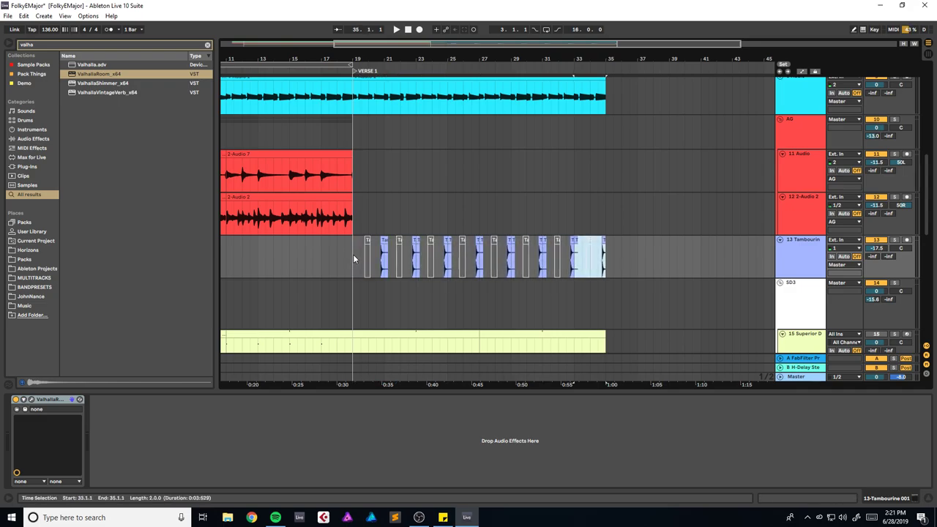
{"action": "key", "text": "space"}
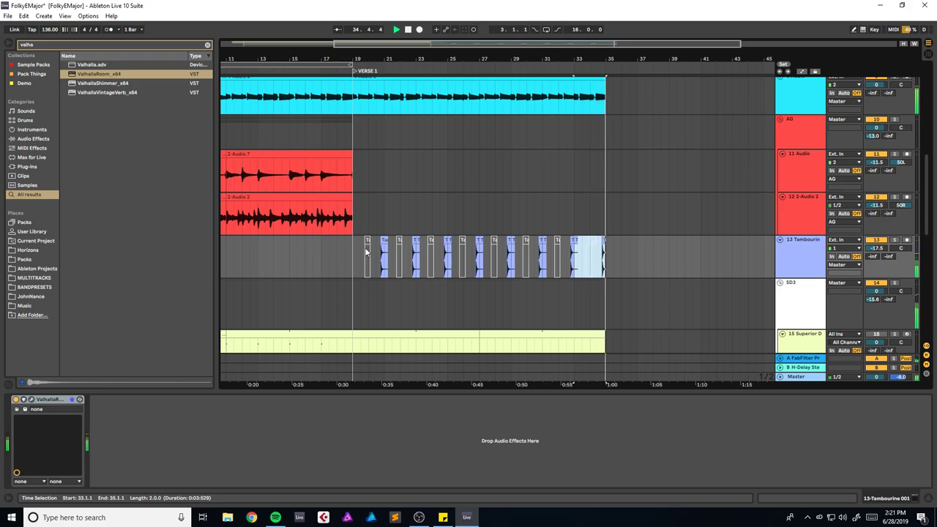
{"action": "key", "text": "ctrl+s"}
Step: Insert a new audio track below the tambourine track and group the two tracks under the name Perc
{"action": "scroll", "coordinate": [763, 212], "scroll_direction": "down", "scroll_amount": 2}
{"action": "left_click", "coordinate": [797, 203]}
{"action": "key", "text": "ctrl+t"}
{"action": "left_click", "coordinate": [809, 234]}
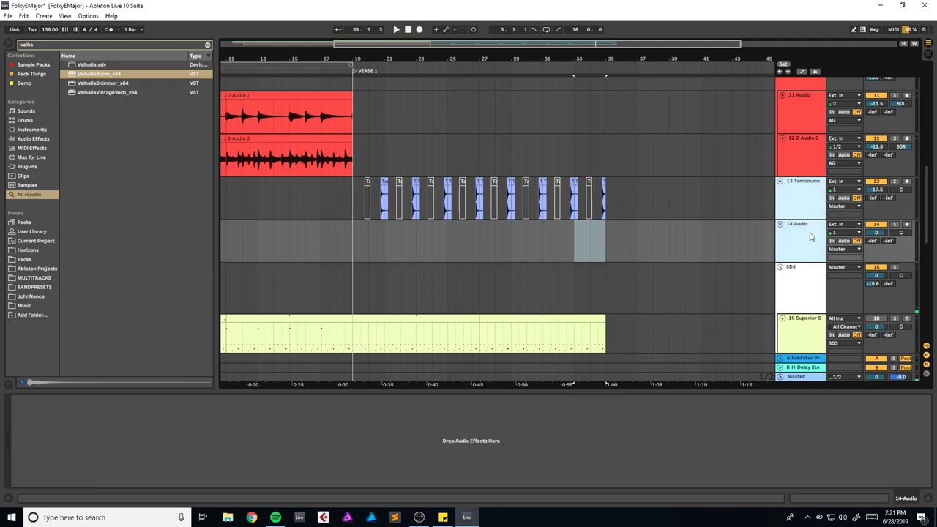
{"action": "key", "text": "ctrl+g"}
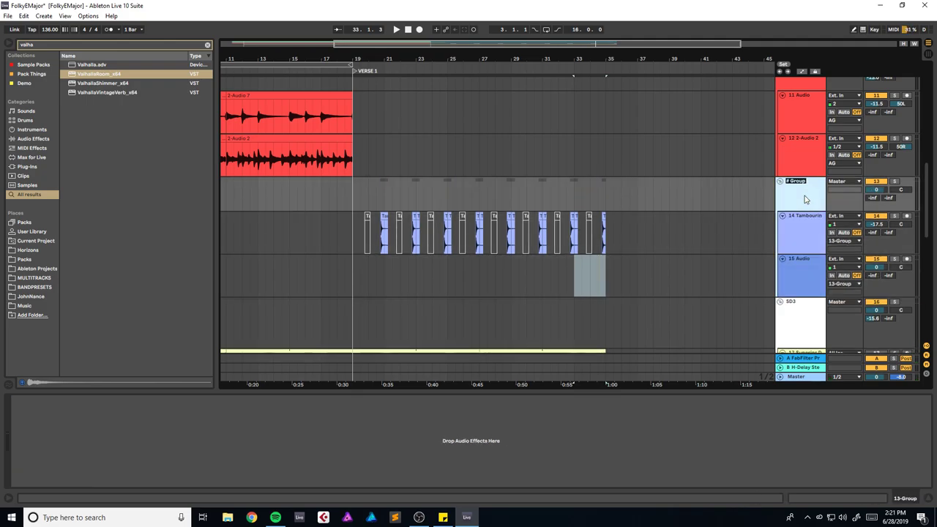
Step: Search the browser for "snap", audition several snap samples ending on 03 Snaps.wav, and clear the search
{"action": "key", "text": "ctrl+f"}
{"action": "type", "text": "snap"}
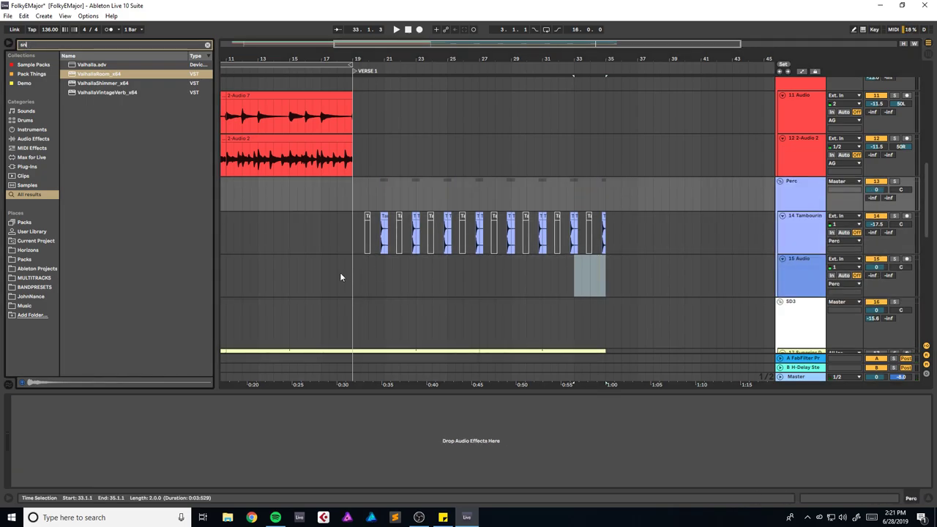
{"action": "left_click", "coordinate": [124, 176]}
{"action": "left_click", "coordinate": [128, 111]}
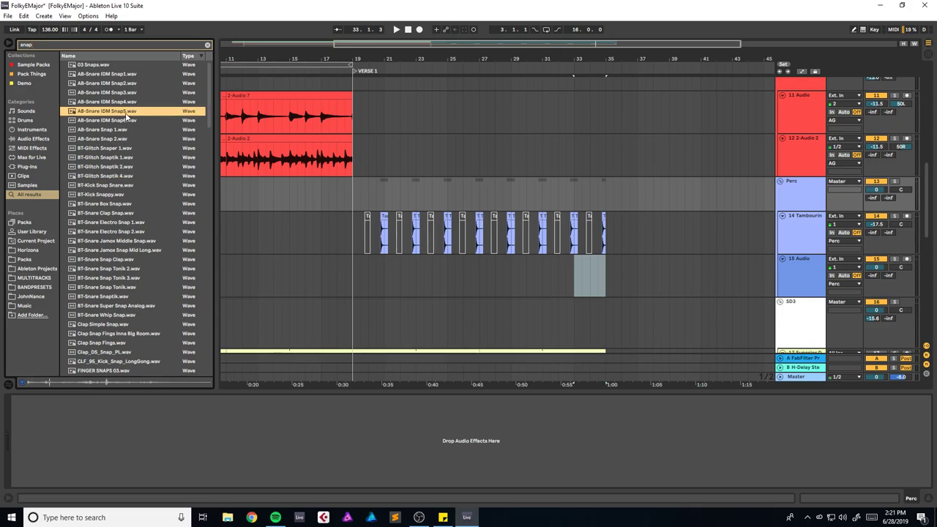
{"action": "left_click", "coordinate": [135, 92]}
{"action": "left_click", "coordinate": [127, 66]}
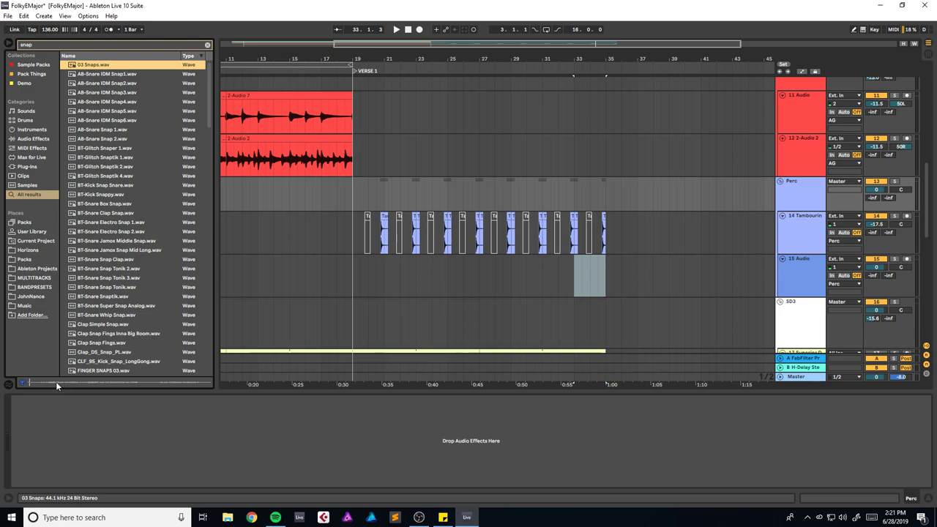
{"action": "left_click", "coordinate": [207, 45]}
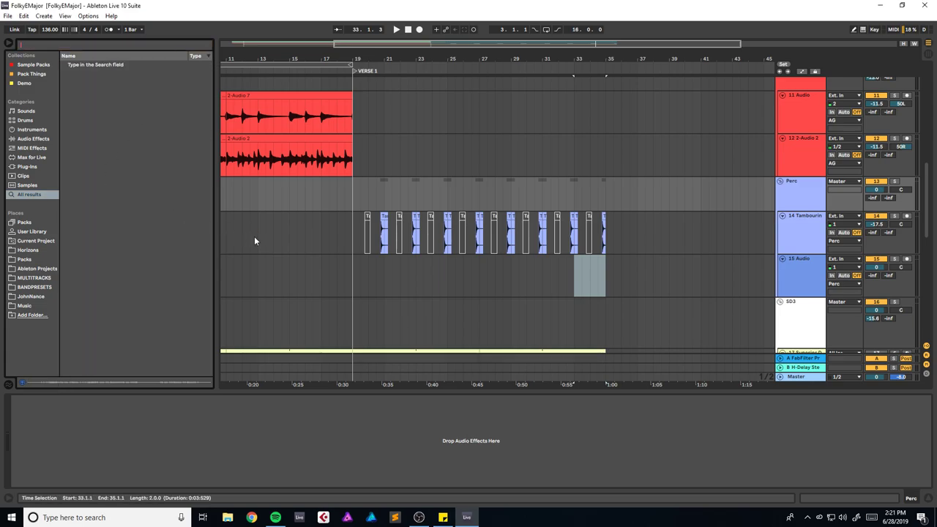
Step: Browse the user-added Packs folder and look through the SAMPLES subfolders of TS BOOTS AND CLAPS 2
{"action": "left_click", "coordinate": [25, 260]}
{"action": "scroll", "coordinate": [126, 245], "scroll_direction": "down", "scroll_amount": 10}
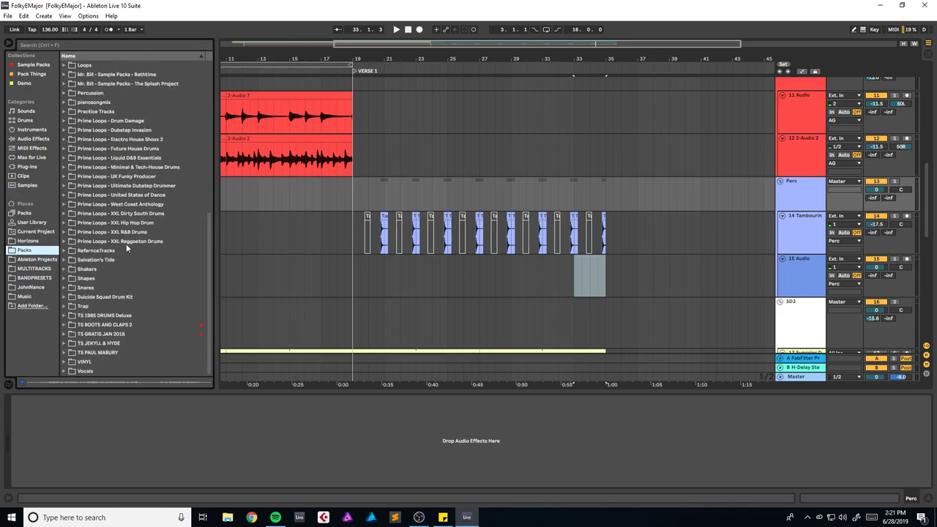
{"action": "left_click", "coordinate": [65, 325]}
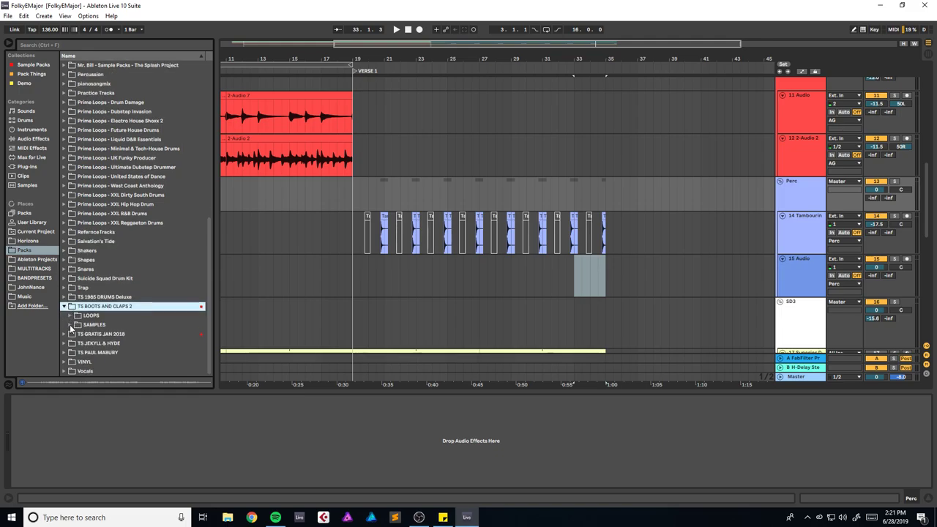
{"action": "left_click", "coordinate": [70, 325]}
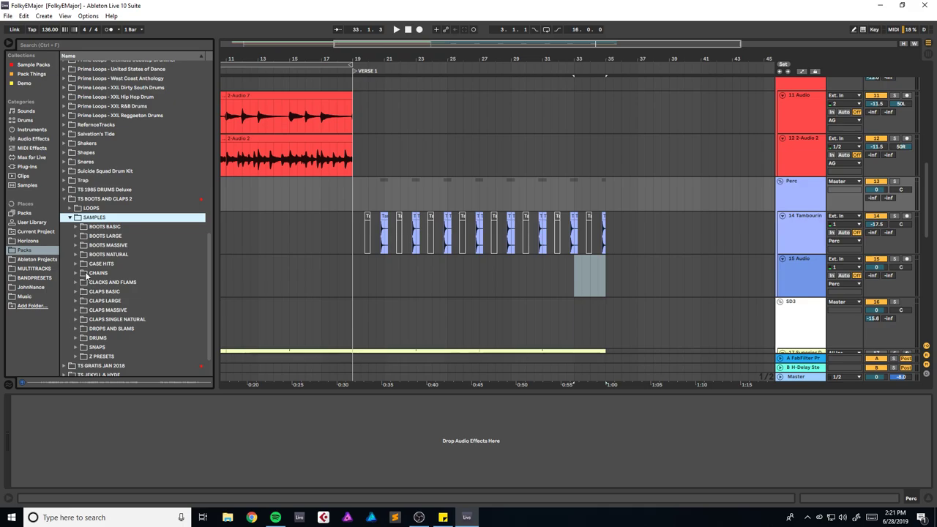
{"action": "scroll", "coordinate": [86, 274], "scroll_direction": "down", "scroll_amount": 2}
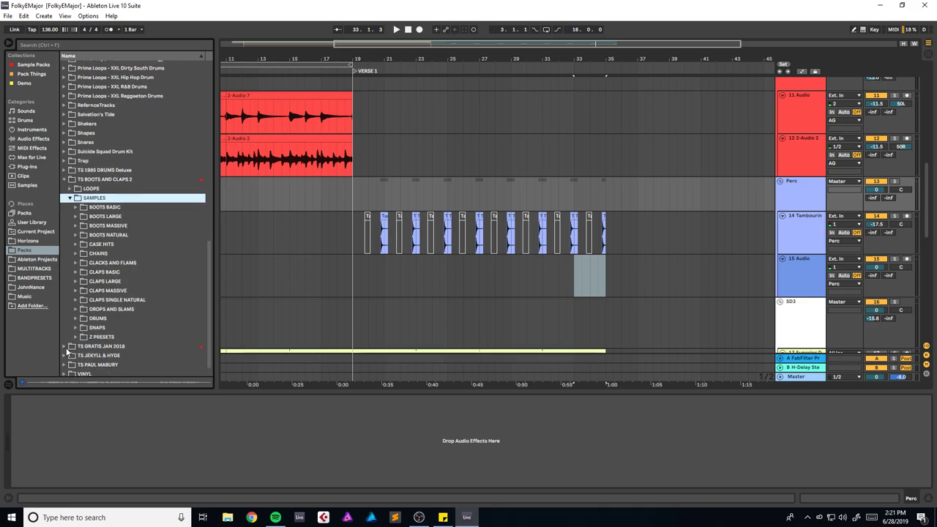
Step: Look through the SNARES and TOMS folders of the TS PAUL MABURY pack and open the TS 1985 DRUMS Deluxe pack
{"action": "left_click", "coordinate": [64, 364]}
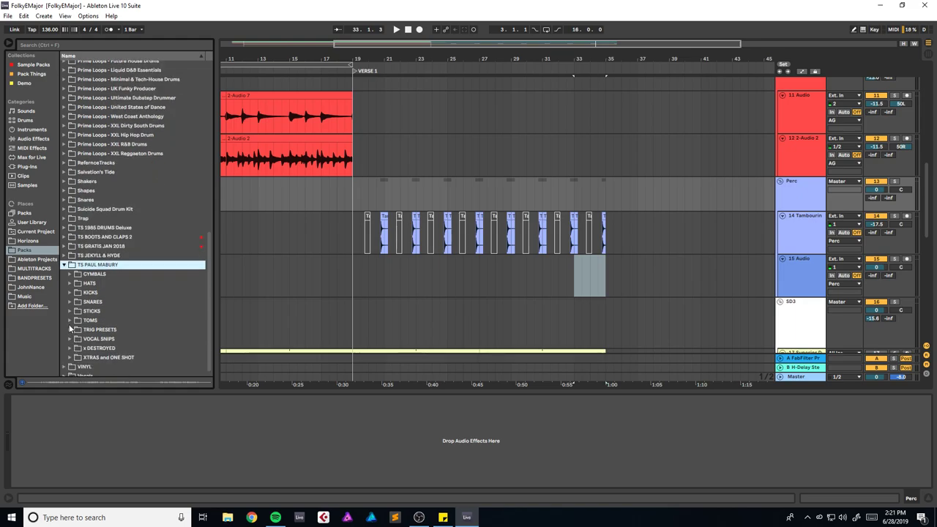
{"action": "left_click", "coordinate": [70, 302]}
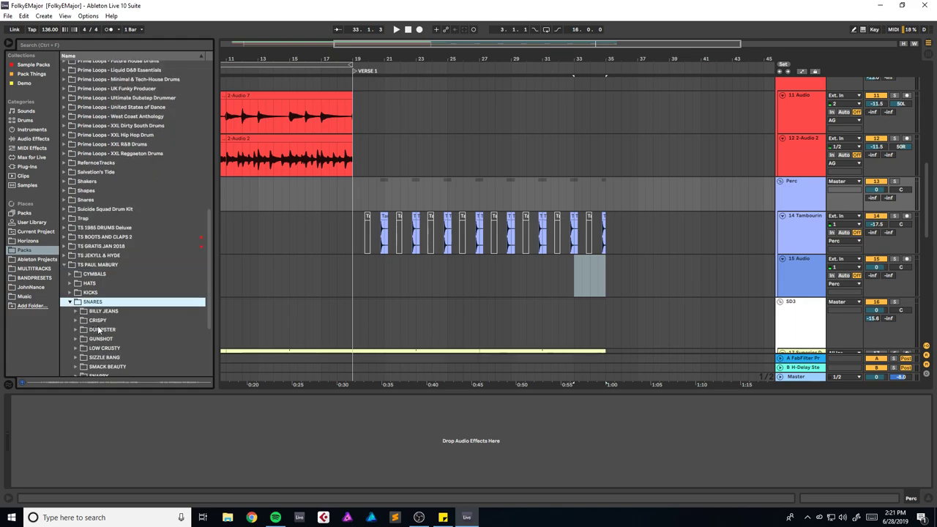
{"action": "scroll", "coordinate": [85, 293], "scroll_direction": "down", "scroll_amount": 3}
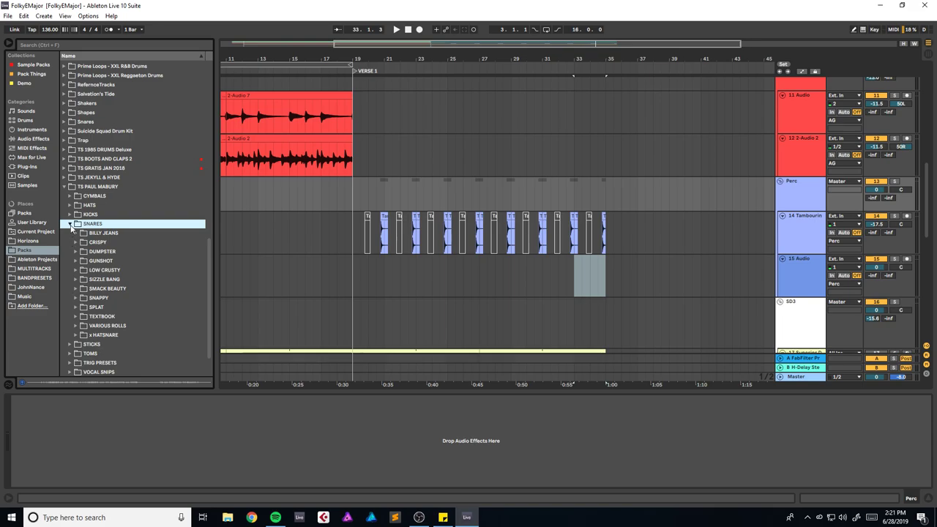
{"action": "left_click", "coordinate": [71, 224]}
{"action": "left_click", "coordinate": [70, 315]}
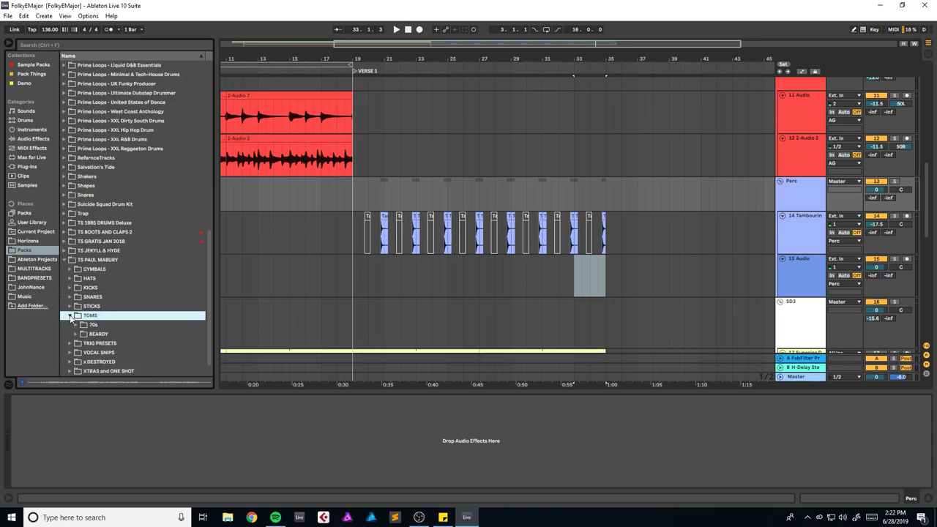
{"action": "left_click", "coordinate": [70, 315]}
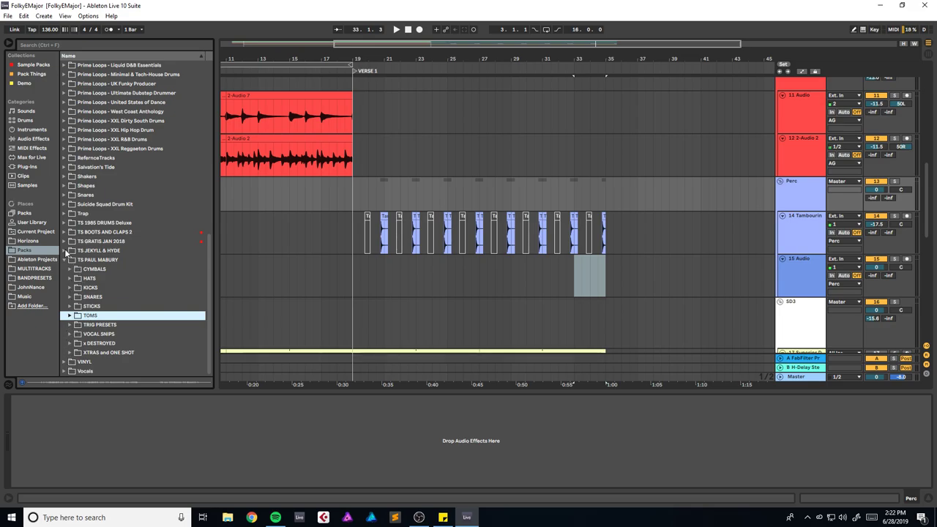
{"action": "left_click", "coordinate": [65, 224]}
{"action": "scroll", "coordinate": [81, 308], "scroll_direction": "down", "scroll_amount": 2}
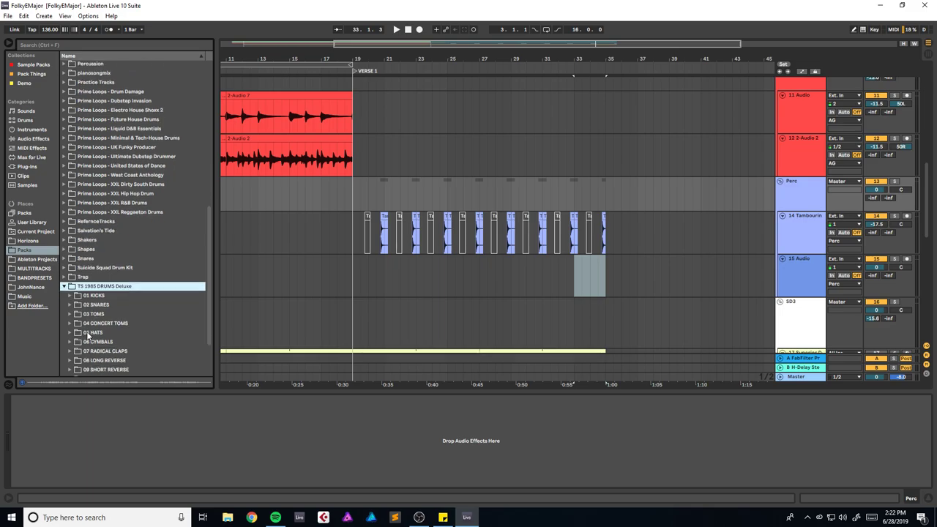
Step: Browse the TS 1985 DRUMS Deluxe snares and audition the USA BORN AMS 2 samples
{"action": "scroll", "coordinate": [79, 332], "scroll_direction": "down", "scroll_amount": 1}
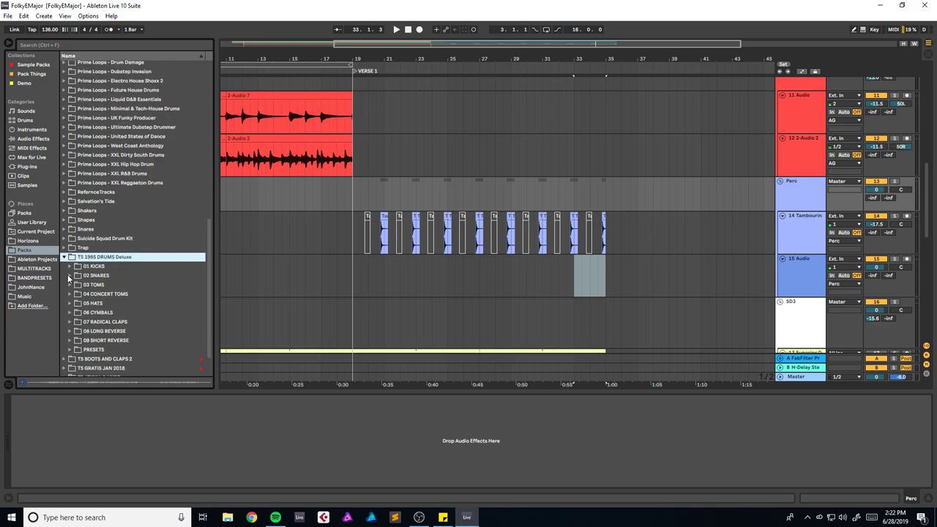
{"action": "left_click", "coordinate": [69, 276]}
{"action": "left_click", "coordinate": [76, 303]}
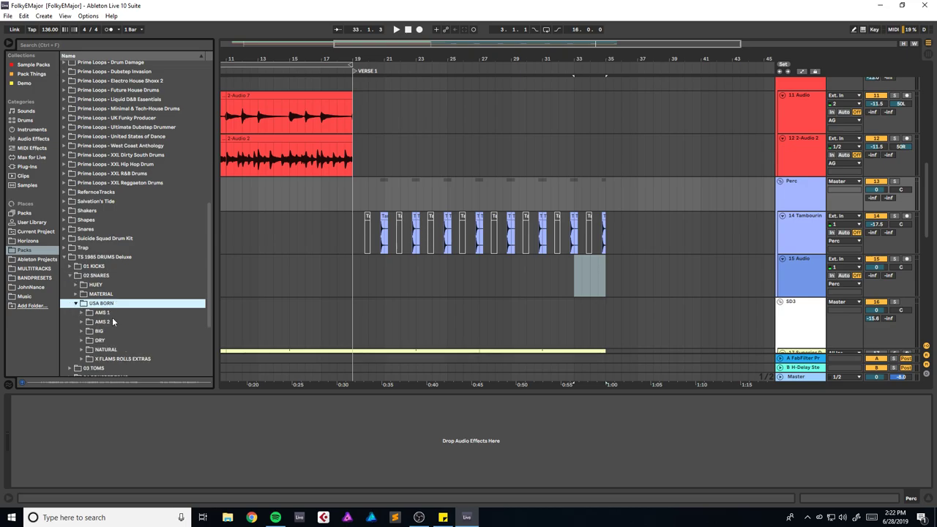
{"action": "left_click", "coordinate": [82, 322]}
{"action": "left_click", "coordinate": [116, 333]}
{"action": "left_click", "coordinate": [122, 349]}
{"action": "scroll", "coordinate": [125, 349], "scroll_direction": "down", "scroll_amount": 3}
{"action": "left_click", "coordinate": [128, 337]}
{"action": "left_click", "coordinate": [136, 348]}
{"action": "left_click", "coordinate": [138, 357]}
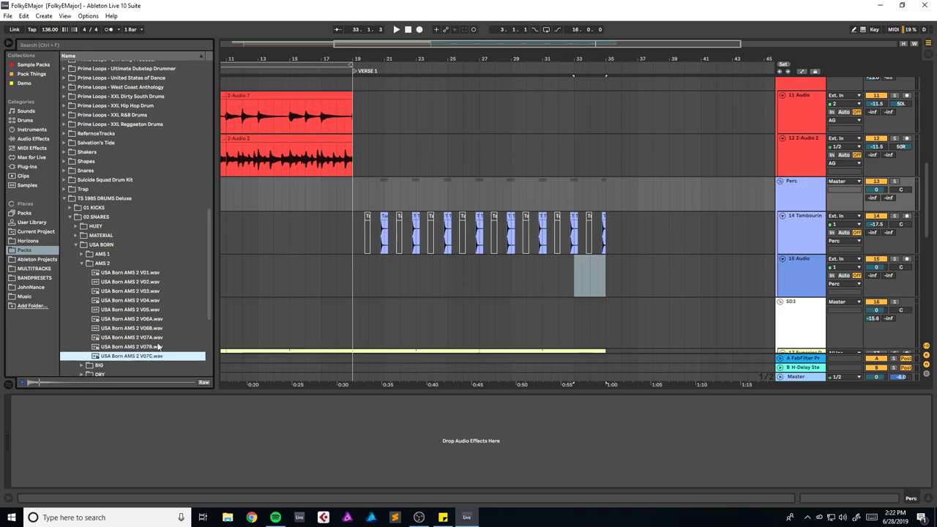
{"action": "left_click", "coordinate": [414, 44]}
{"action": "mouse_move", "coordinate": [414, 43]}
{"action": "left_mouse_down"}
{"action": "mouse_move", "coordinate": [410, 74]}
{"action": "mouse_move", "coordinate": [403, 44]}
{"action": "left_mouse_up"}
{"action": "scroll", "coordinate": [412, 243], "scroll_direction": "down", "scroll_amount": 1}
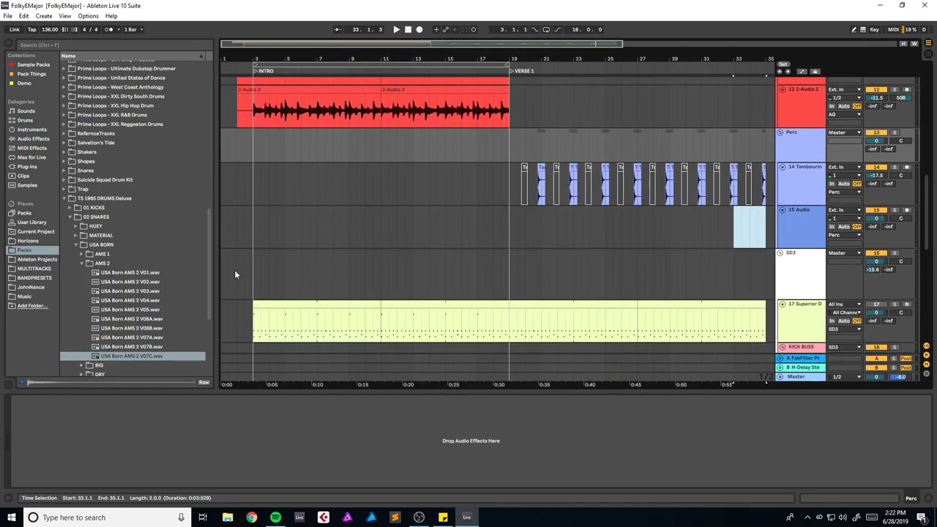
{"action": "left_click", "coordinate": [125, 338]}
{"action": "left_click", "coordinate": [119, 283]}
Step: Search the browser for "snap", audition the SNAPS GENTLE samples, and reveal SNAPS GENTLE B.wav in its source folder
{"action": "key", "text": "ctrl+f"}
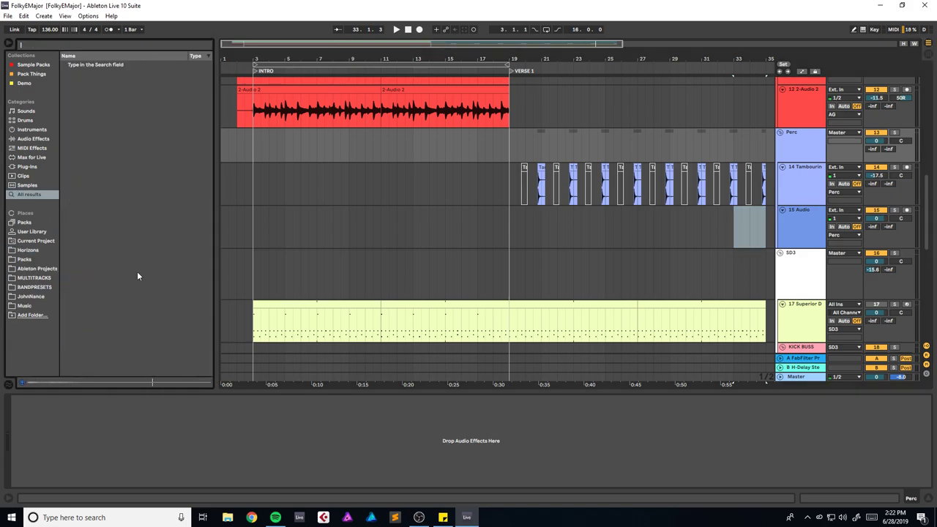
{"action": "type", "text": "snap"}
{"action": "left_click_drag", "start_coordinate": [210, 98], "coordinate": [160, 256]}
{"action": "scroll", "coordinate": [110, 234], "scroll_direction": "down", "scroll_amount": 10}
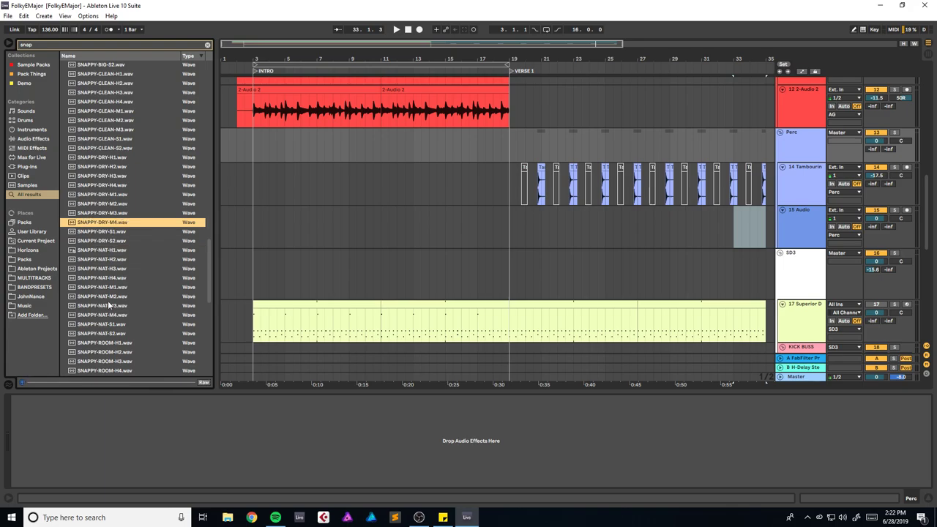
{"action": "left_click", "coordinate": [107, 221]}
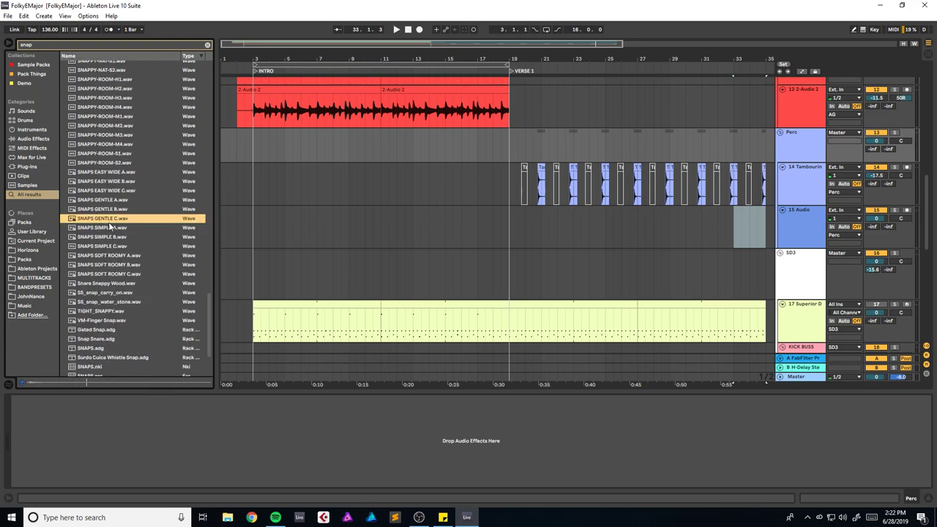
{"action": "left_click", "coordinate": [117, 211]}
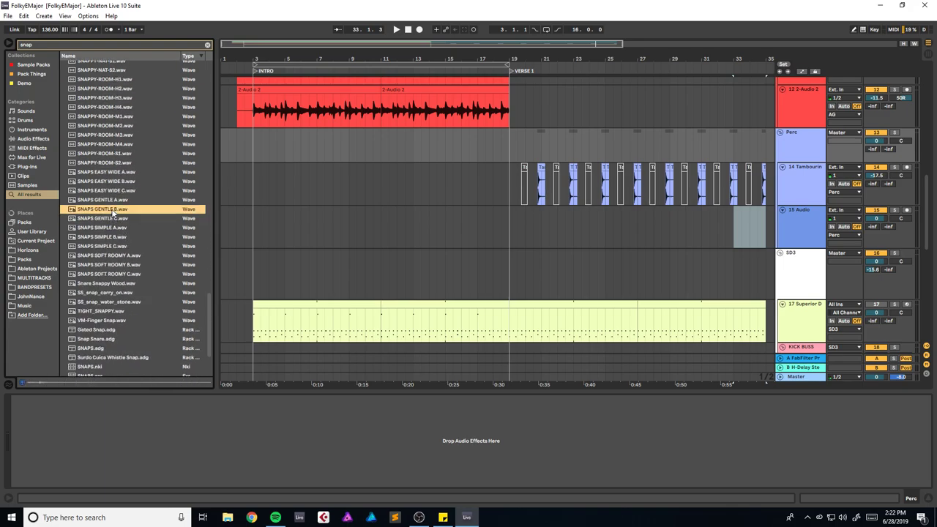
{"action": "right_click", "coordinate": [113, 210]}
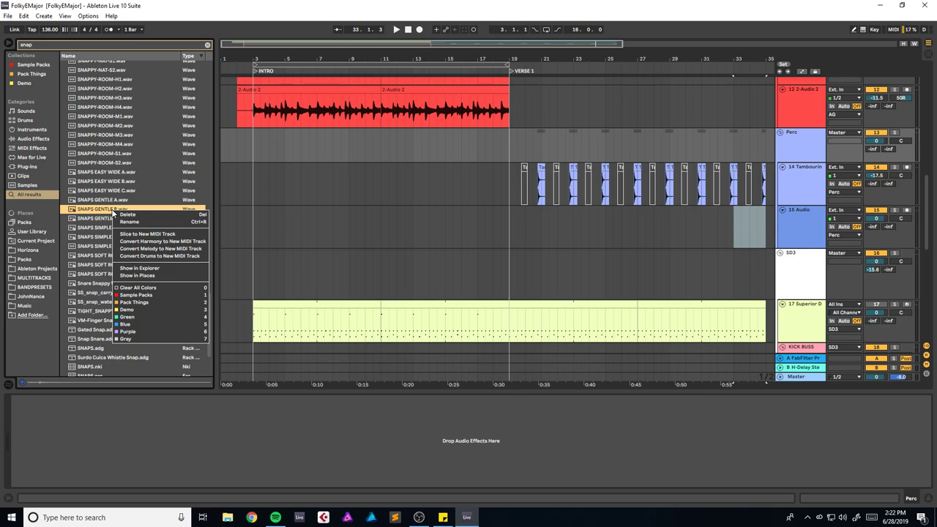
{"action": "left_click", "coordinate": [155, 275]}
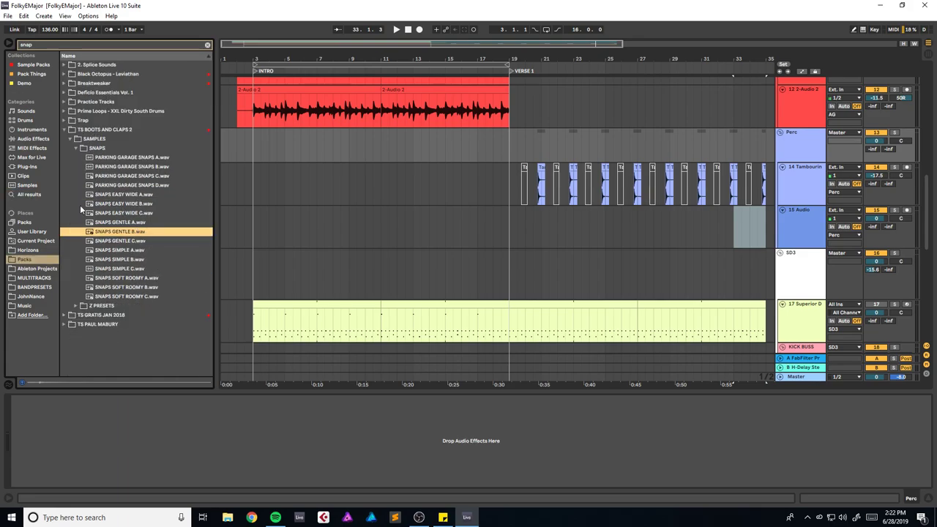
{"action": "left_click", "coordinate": [129, 222]}
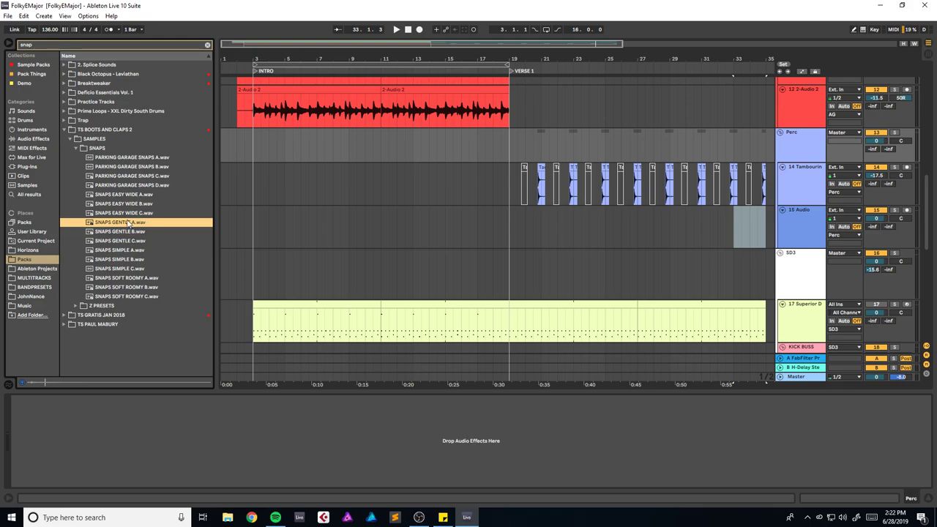
Step: Clear the search, collapse the TS 1985 DRUMS Deluxe pack, and go to the SNAPS folder of TS BOOTS AND CLAPS 2
{"action": "left_click", "coordinate": [208, 45]}
{"action": "scroll", "coordinate": [80, 257], "scroll_direction": "down", "scroll_amount": 1}
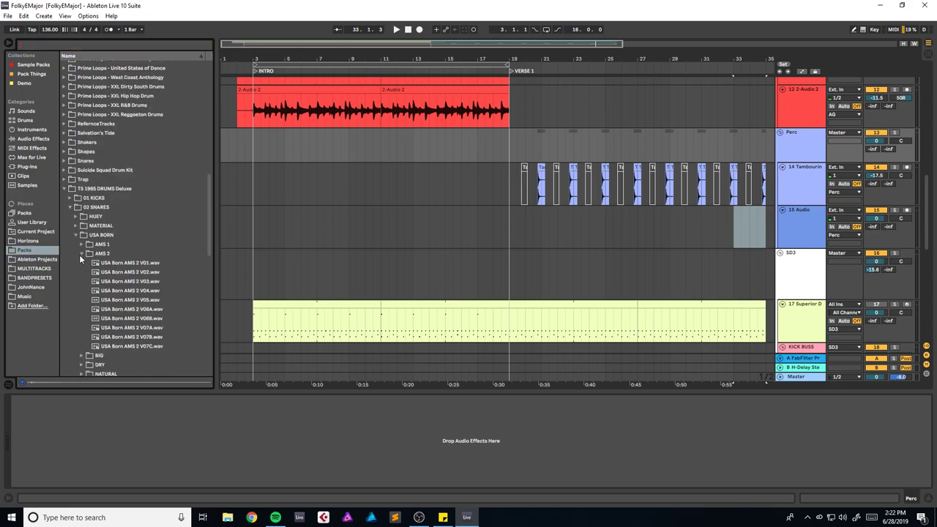
{"action": "left_click", "coordinate": [66, 189]}
{"action": "scroll", "coordinate": [70, 184], "scroll_direction": "down", "scroll_amount": 1}
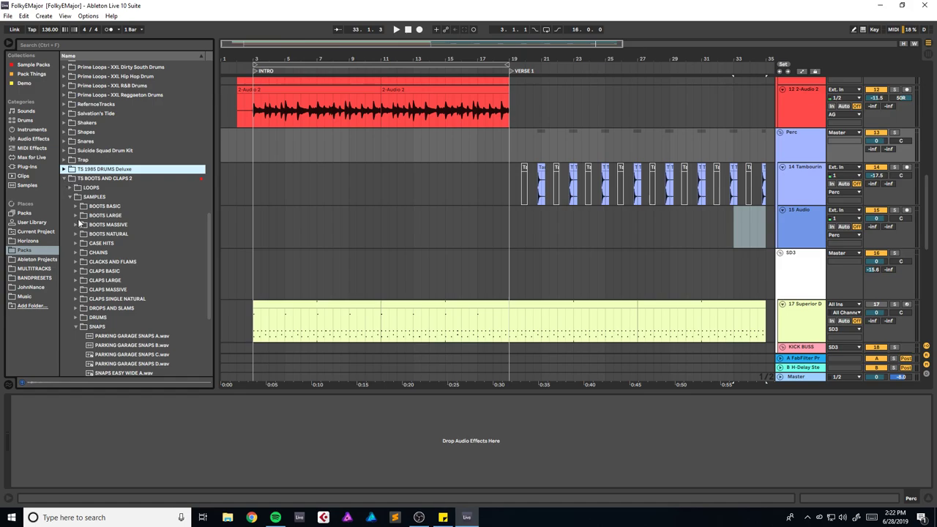
{"action": "scroll", "coordinate": [85, 231], "scroll_direction": "down", "scroll_amount": 5}
Step: Audition samples in the SNAPS folder and place SNAPS SIMPLE B.wav on the empty Perc audio track at bar 21
{"action": "left_click", "coordinate": [102, 256]}
{"action": "scroll", "coordinate": [117, 249], "scroll_direction": "down", "scroll_amount": 3}
{"action": "left_click", "coordinate": [133, 228]}
{"action": "left_click", "coordinate": [144, 265]}
{"action": "left_click", "coordinate": [150, 283]}
{"action": "left_click", "coordinate": [140, 293]}
{"action": "left_click_drag", "start_coordinate": [137, 284], "coordinate": [542, 229]}
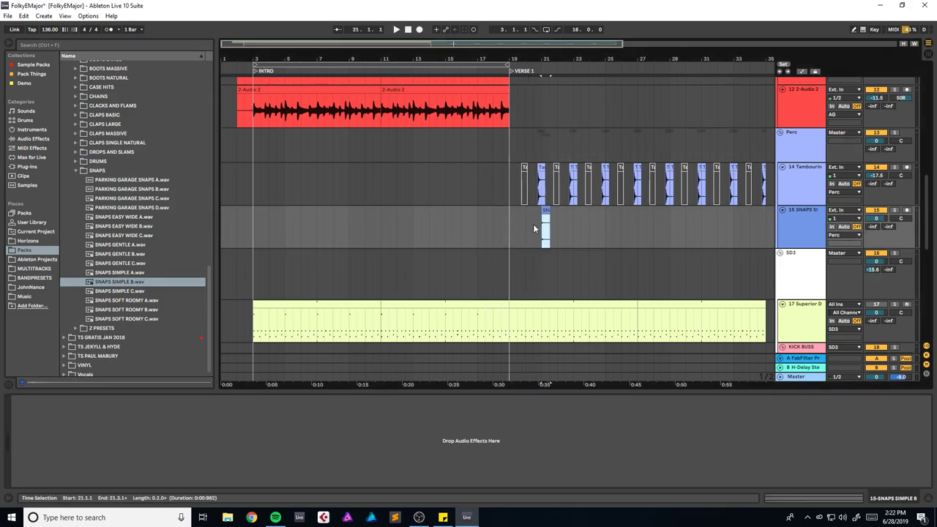
Step: Repeat the snap clip every two bars from bar 21 until it reaches the end of verse 1 at bar 35
{"action": "left_click_drag", "start_coordinate": [478, 43], "coordinate": [478, 99]}
{"action": "left_click_drag", "start_coordinate": [458, 211], "coordinate": [320, 229]}
{"action": "key", "text": "ctrl+d"}
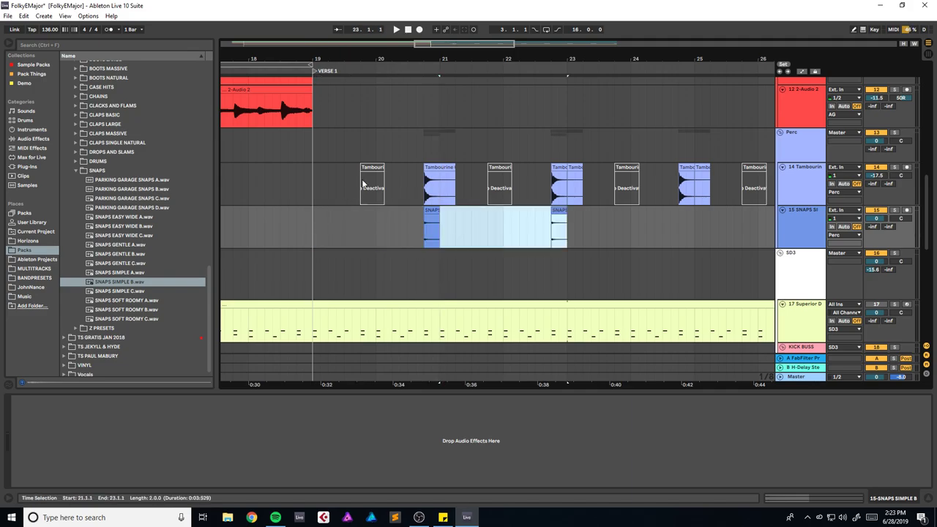
{"action": "left_click_drag", "start_coordinate": [453, 44], "coordinate": [452, 11]}
{"action": "key", "text": "ctrl+d"}
{"action": "key", "text": "ctrl+d"}
{"action": "key", "text": "ctrl+d"}
{"action": "key", "text": "ctrl+d"}
{"action": "key", "text": "ctrl+d"}
{"action": "key", "text": "ctrl+d"}
{"action": "key", "text": "ctrl+d"}
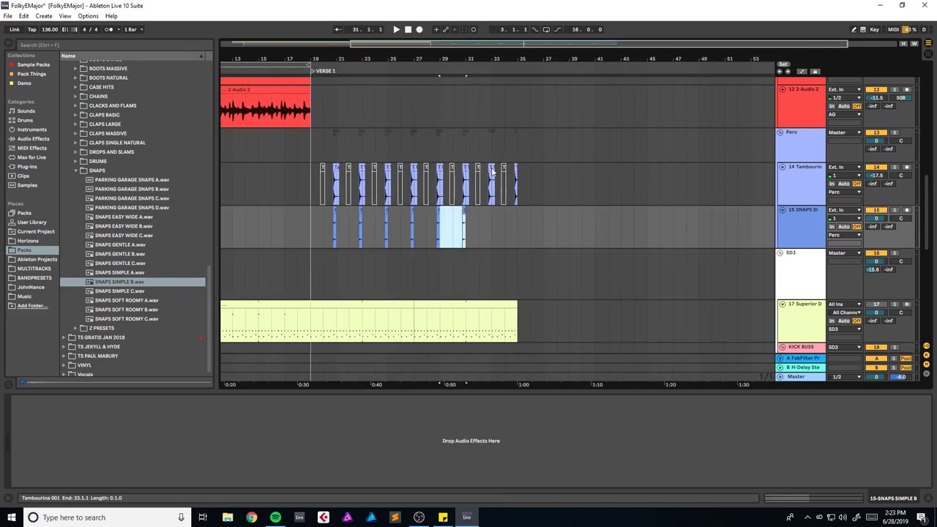
{"action": "key", "text": "ctrl+z"}
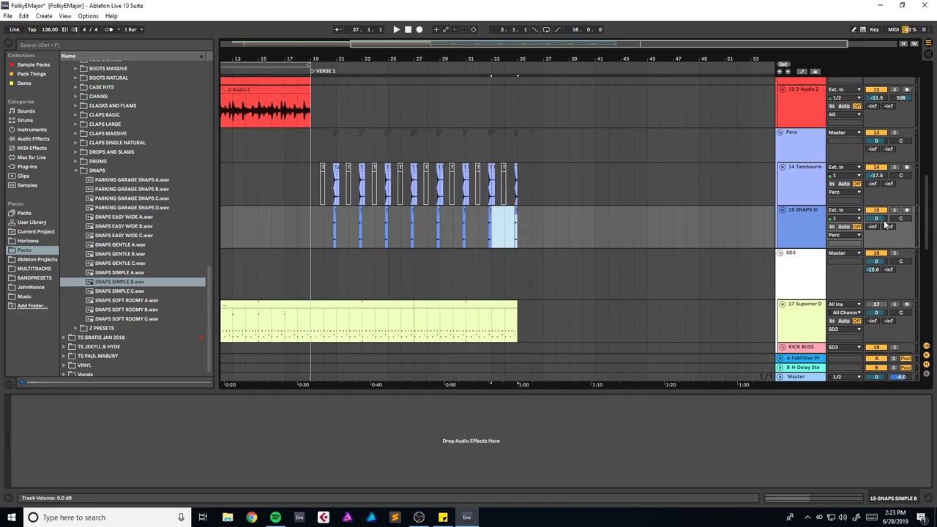
Step: Set the snaps track's volume to -13.0 dB and add the ValhallaVintageVerb plug-in to it
{"action": "left_click_drag", "start_coordinate": [878, 220], "coordinate": [879, 242]}
{"action": "key", "text": "ctrl+f"}
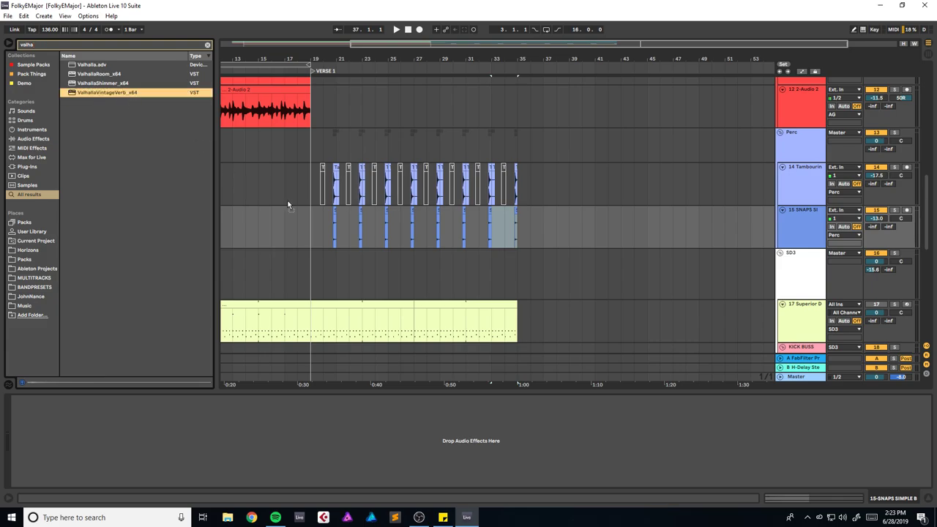
{"action": "key", "text": "Return"}
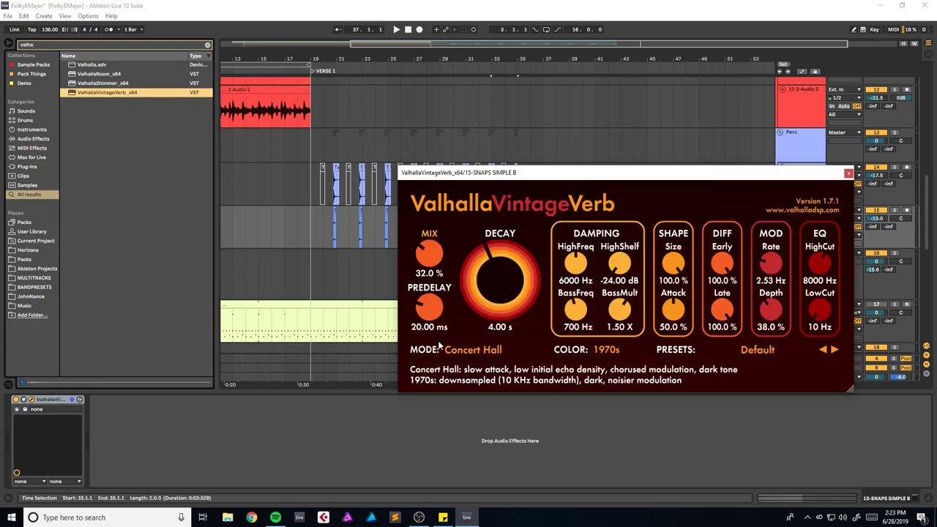
{"action": "left_click", "coordinate": [848, 173]}
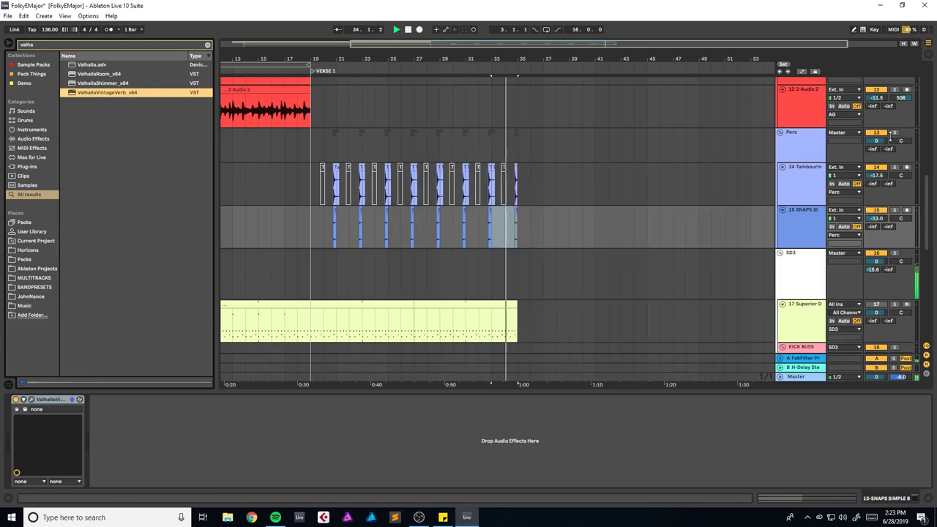
Step: Solo the Perc group and play it back from bar 20
{"action": "left_click", "coordinate": [893, 210]}
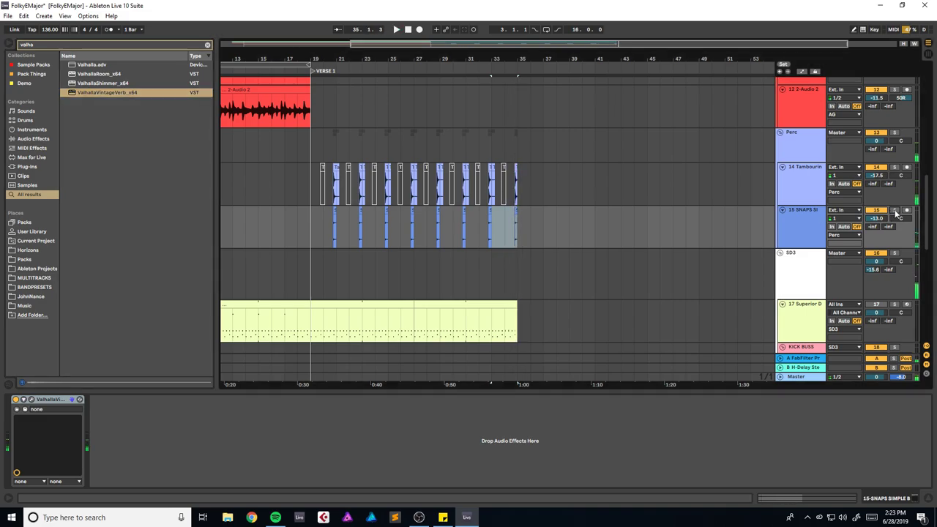
{"action": "left_click", "coordinate": [330, 233]}
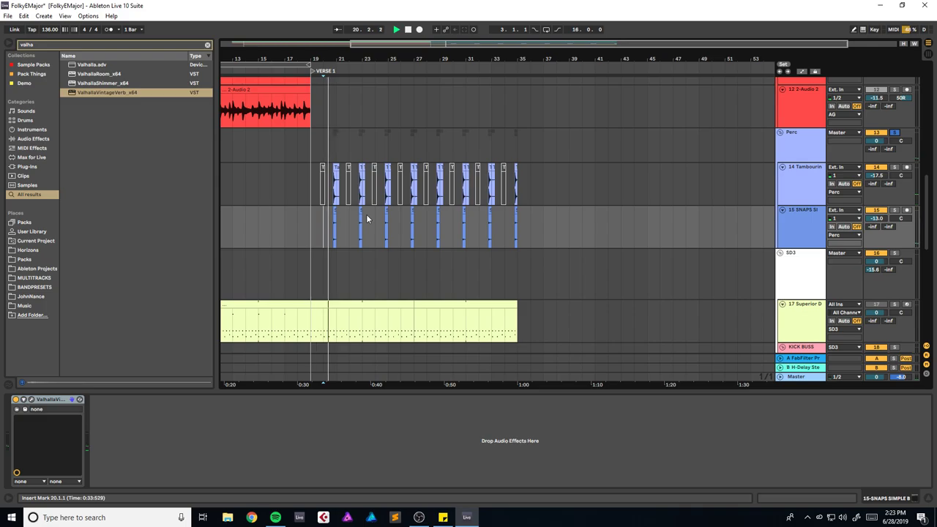
{"action": "key", "text": "space"}
Step: Add the FabFilter Pro-Q 3 equalizer to the tambourine track after its reverb
{"action": "left_click", "coordinate": [817, 184]}
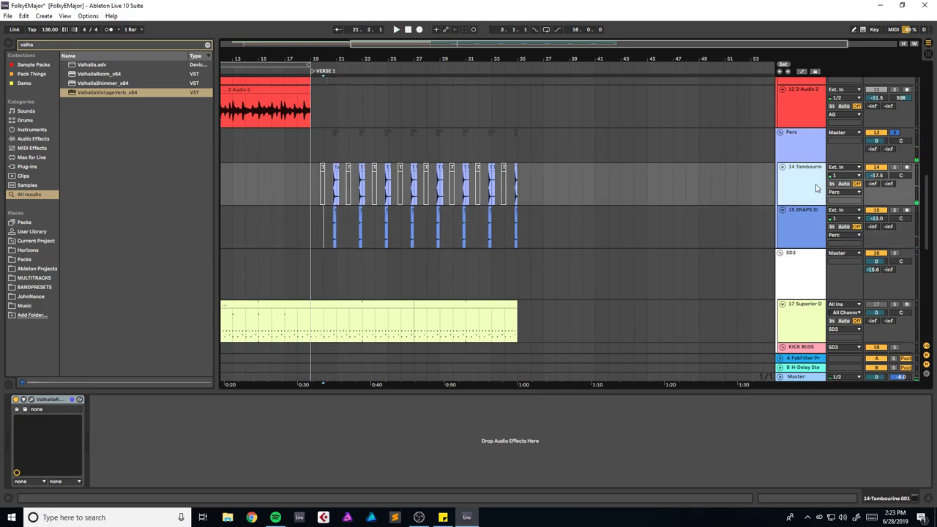
{"action": "key", "text": "ctrl+f"}
{"action": "type", "text": "fabfilte"}
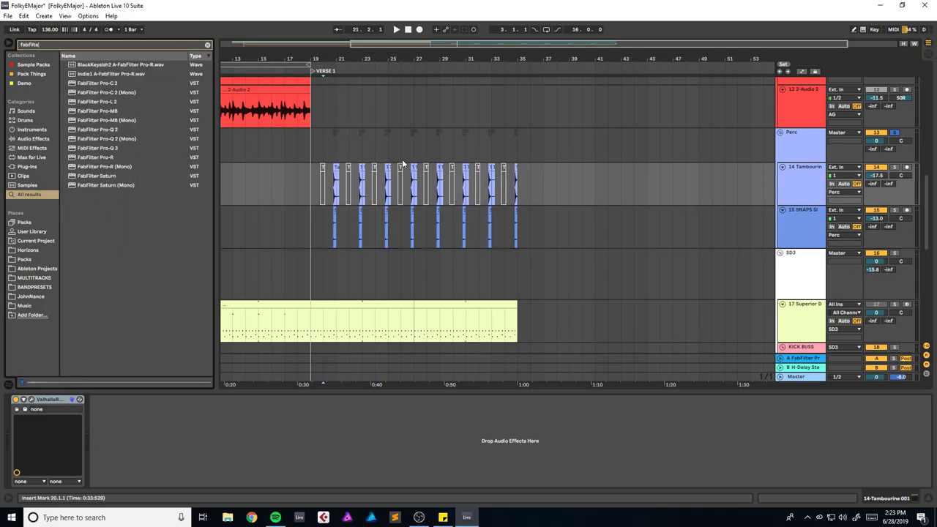
{"action": "left_click_drag", "start_coordinate": [114, 148], "coordinate": [234, 167]}
{"action": "left_click_drag", "start_coordinate": [330, 172], "coordinate": [331, 173]}
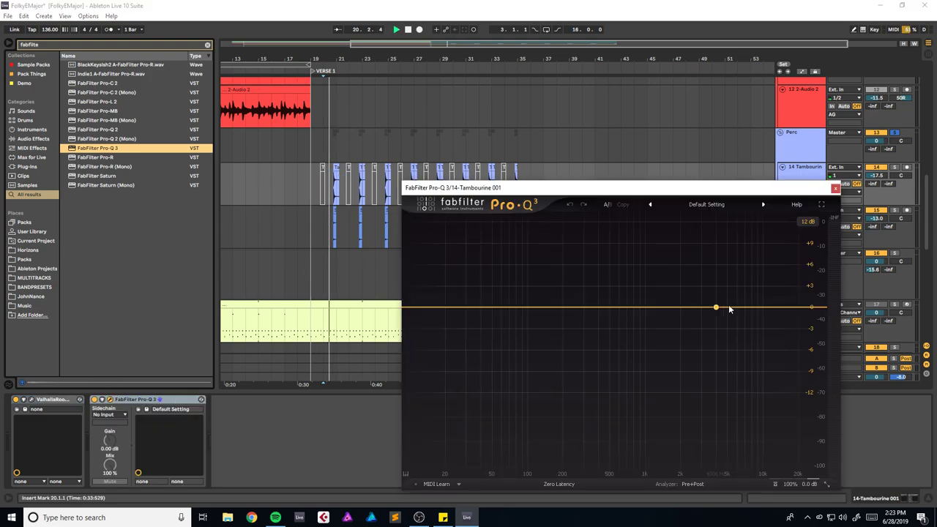
Step: Cut the tambourine's highs with a wide bell of about -5.8 dB near 8.9 kHz and close the equalizer window
{"action": "left_click_drag", "start_coordinate": [747, 308], "coordinate": [757, 349]}
{"action": "scroll", "coordinate": [757, 344], "scroll_direction": "down", "scroll_amount": 3}
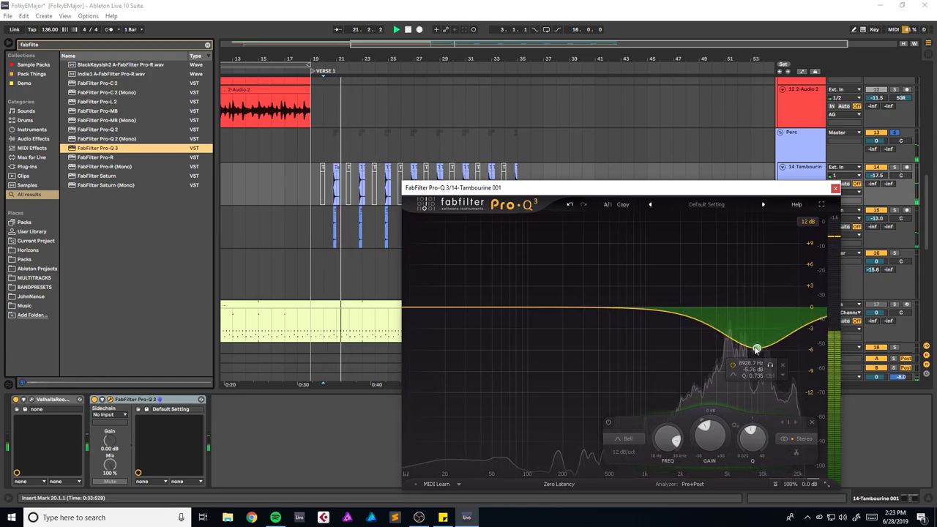
{"action": "key", "text": "space"}
{"action": "key", "text": "space"}
{"action": "left_click", "coordinate": [835, 189]}
Step: Set the snaps track's volume to -11.7 dB and save the set
{"action": "left_click_drag", "start_coordinate": [876, 218], "coordinate": [876, 206]}
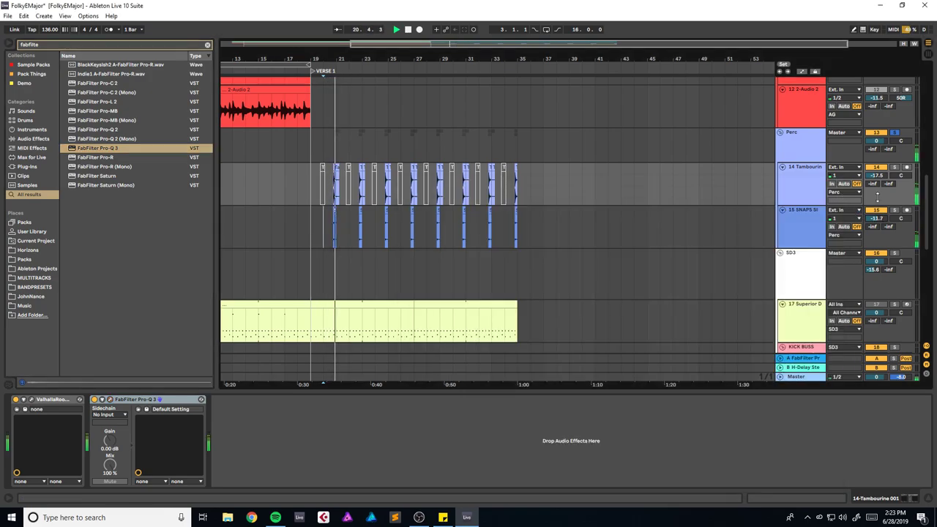
{"action": "key", "text": "ctrl+s"}
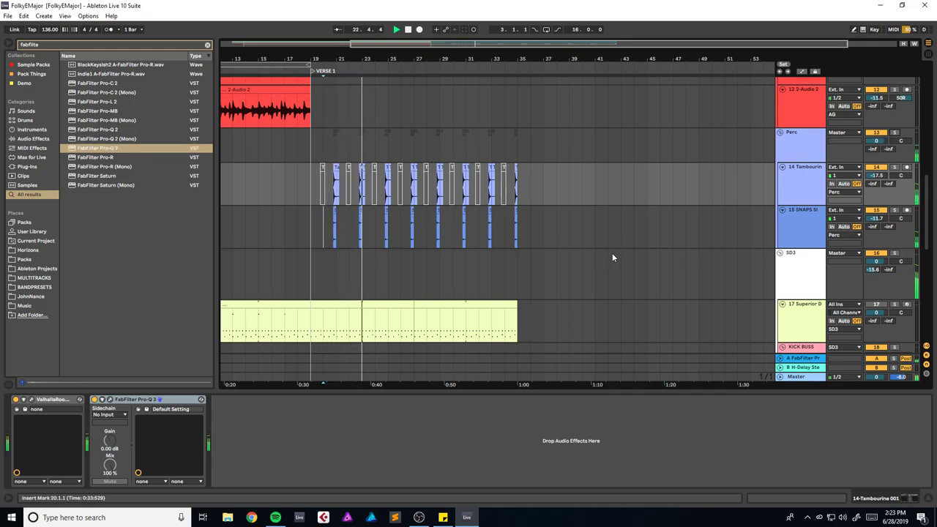
Step: Open the glockenspiel clip at bar 19 and lower the note at 4.2.3 by five semitones to B3
{"action": "scroll", "coordinate": [568, 218], "scroll_direction": "up", "scroll_amount": 10}
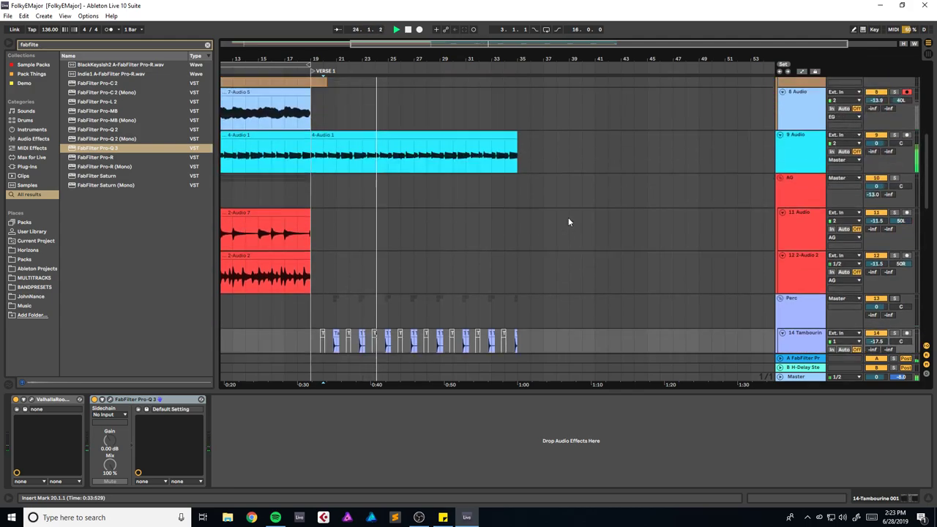
{"action": "scroll", "coordinate": [568, 217], "scroll_direction": "up", "scroll_amount": 2}
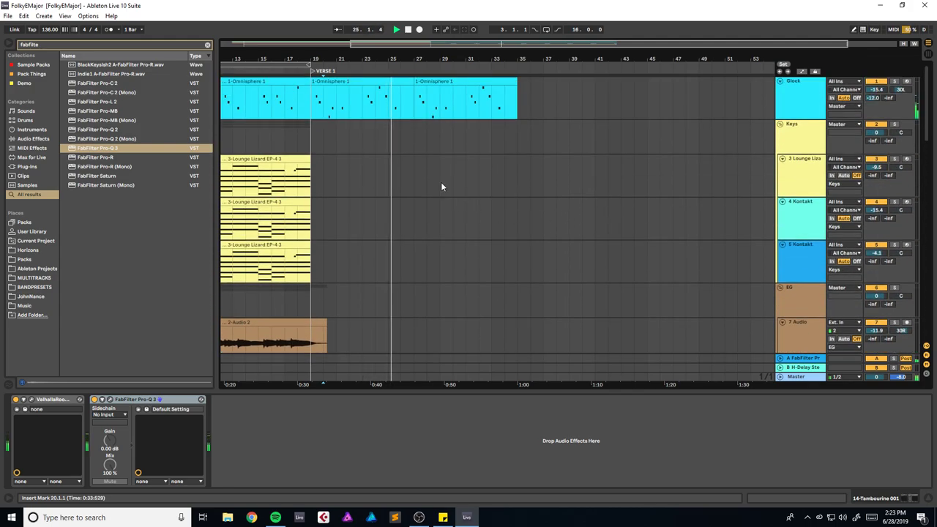
{"action": "left_click_drag", "start_coordinate": [411, 82], "coordinate": [408, 106]}
{"action": "key", "text": "ctrl+z"}
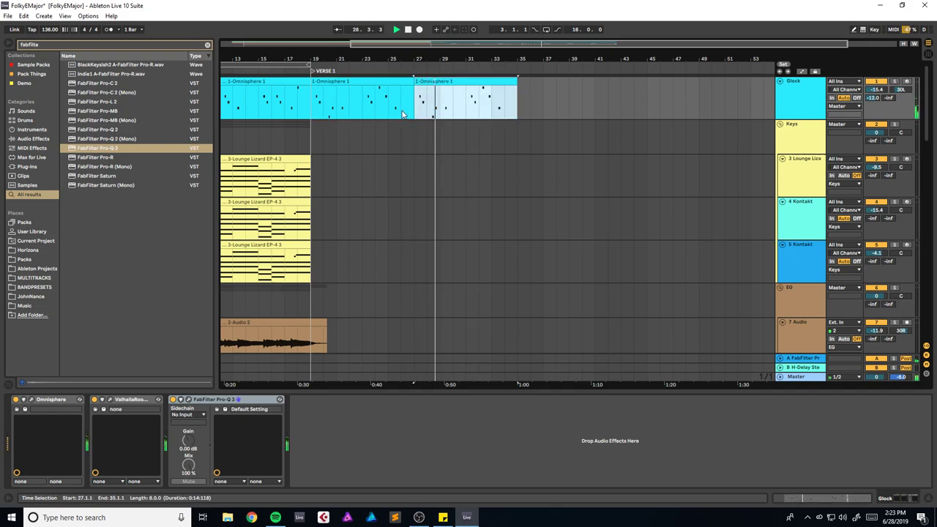
{"action": "double_click", "coordinate": [363, 81]}
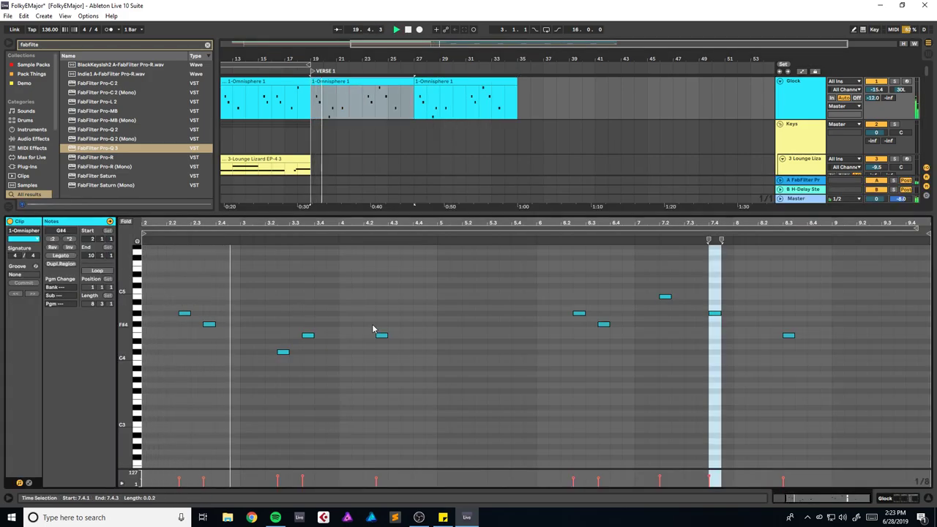
{"action": "left_click", "coordinate": [379, 336]}
{"action": "key", "text": "Down"}
{"action": "key", "text": "Down"}
{"action": "key", "text": "Down"}
{"action": "key", "text": "Down"}
{"action": "key", "text": "Down"}
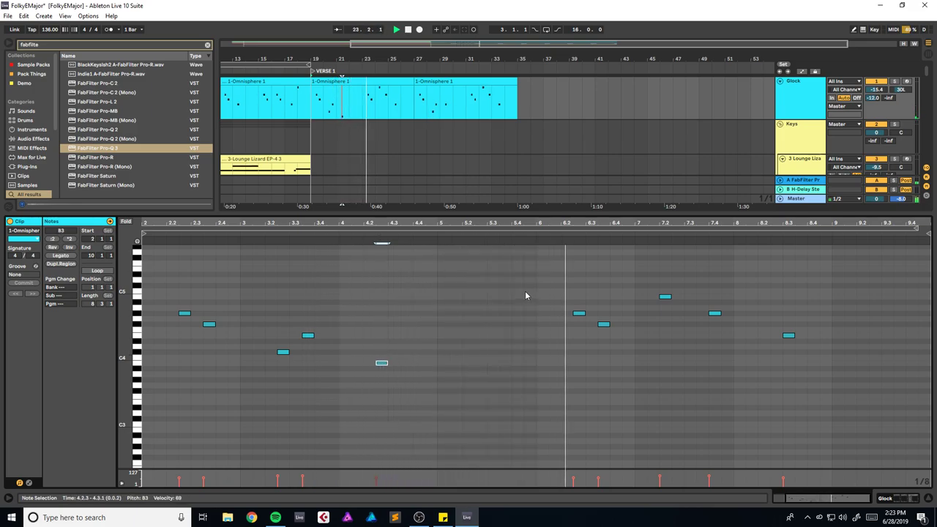
Step: Add an A4 note at 7.3.1 in the glockenspiel clip and play back from bar 7 of the clip
{"action": "key", "text": "space"}
{"action": "left_click_drag", "start_coordinate": [697, 300], "coordinate": [690, 303]}
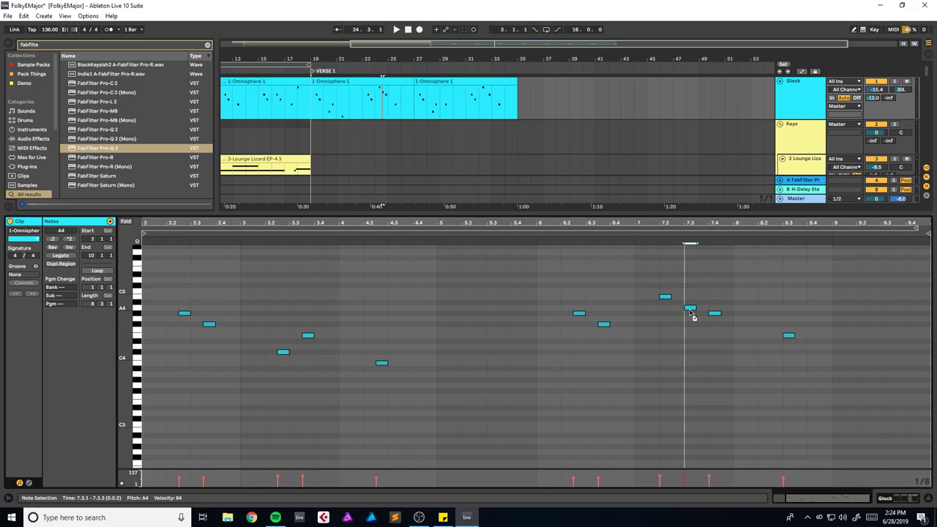
{"action": "left_click", "coordinate": [635, 282]}
{"action": "key", "text": "space"}
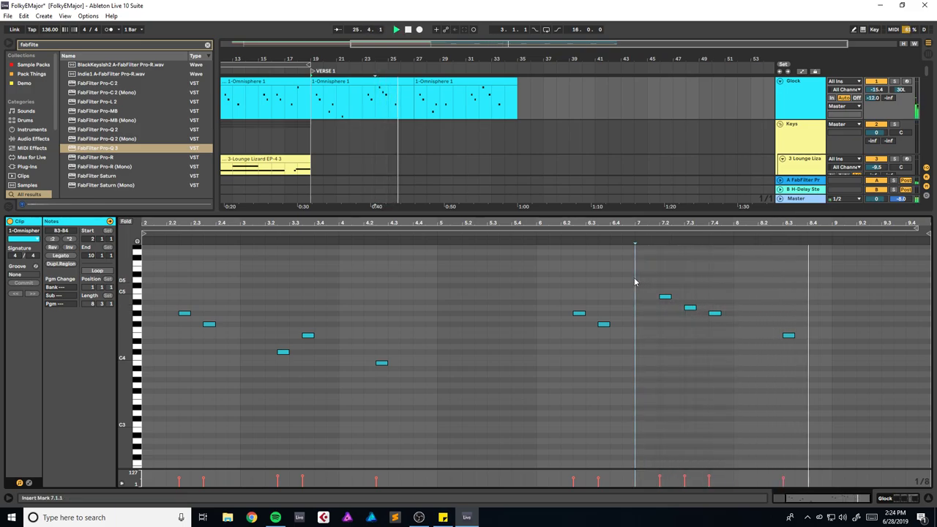
Step: Move the E4 note at 8.3.1 back to 8.1.1 in the glockenspiel clip, duplicate the clip over bar 27 and save the set
{"action": "left_click", "coordinate": [789, 335]}
{"action": "key", "text": "Left"}
{"action": "key", "text": "Left"}
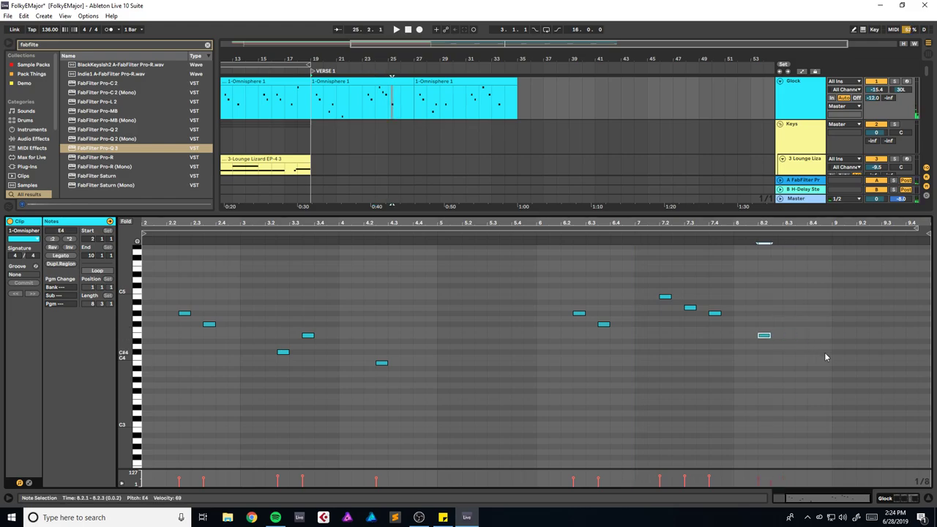
{"action": "key", "text": "ctrl+s"}
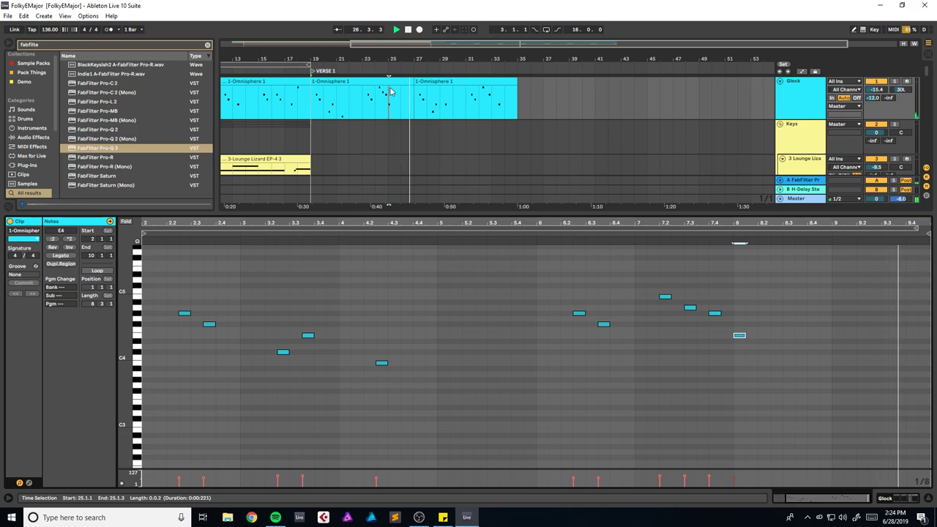
{"action": "key", "text": "ctrl+s"}
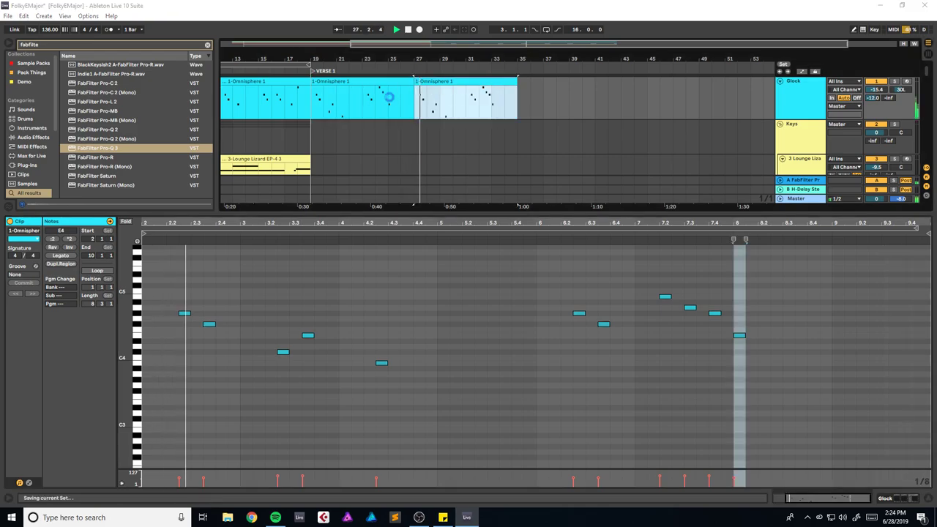
Step: Close the clip editor and play verse 1 from the start of the 9 Audio clip at bar 19
{"action": "key", "text": "ctrl+alt+l"}
{"action": "scroll", "coordinate": [394, 208], "scroll_direction": "down", "scroll_amount": 5}
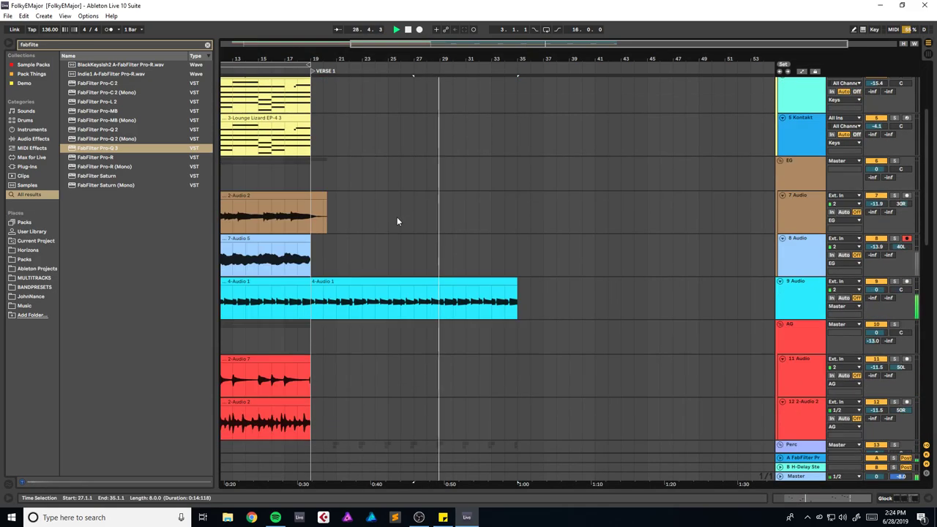
{"action": "scroll", "coordinate": [397, 212], "scroll_direction": "down", "scroll_amount": 2}
{"action": "key", "text": "space"}
{"action": "left_click_drag", "start_coordinate": [541, 45], "coordinate": [489, 85]}
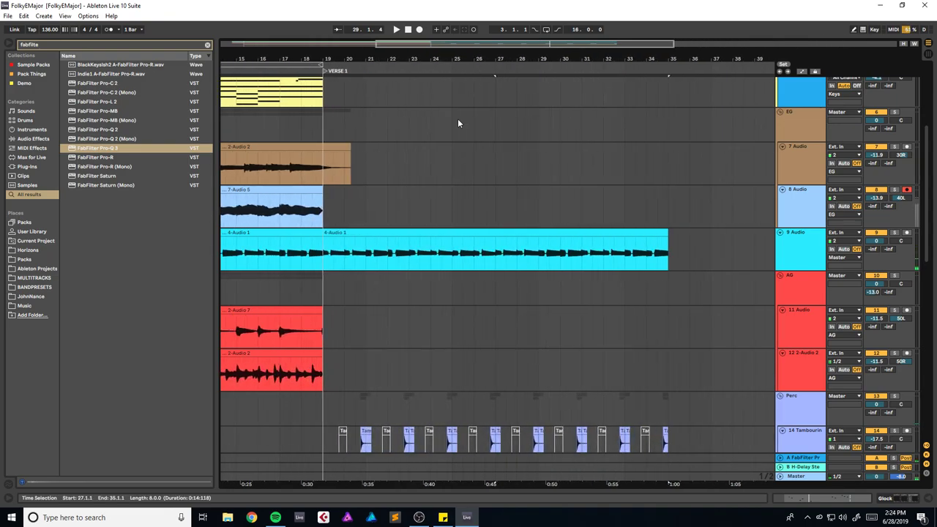
{"action": "mouse_move", "coordinate": [455, 45]}
{"action": "left_mouse_down"}
{"action": "mouse_move", "coordinate": [455, 53]}
{"action": "mouse_move", "coordinate": [456, 44]}
{"action": "left_mouse_up"}
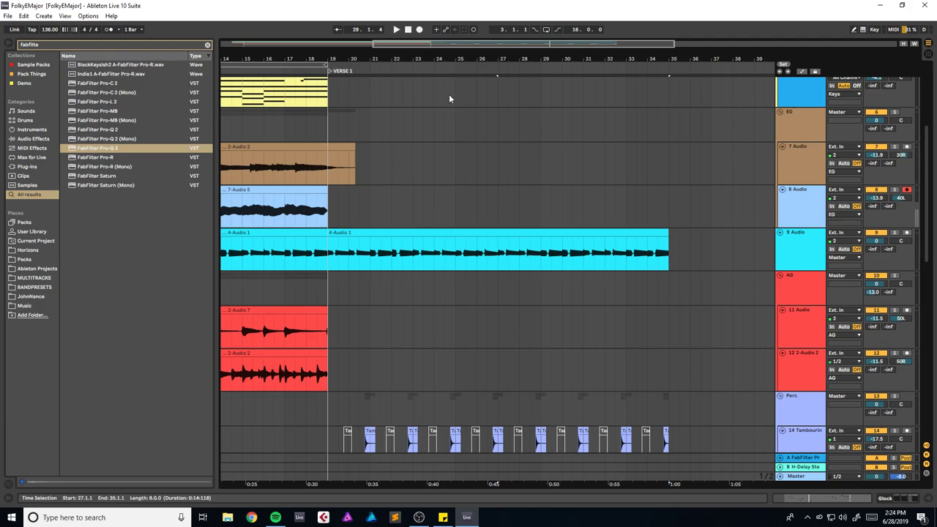
{"action": "left_click", "coordinate": [336, 232]}
{"action": "key", "text": "space"}
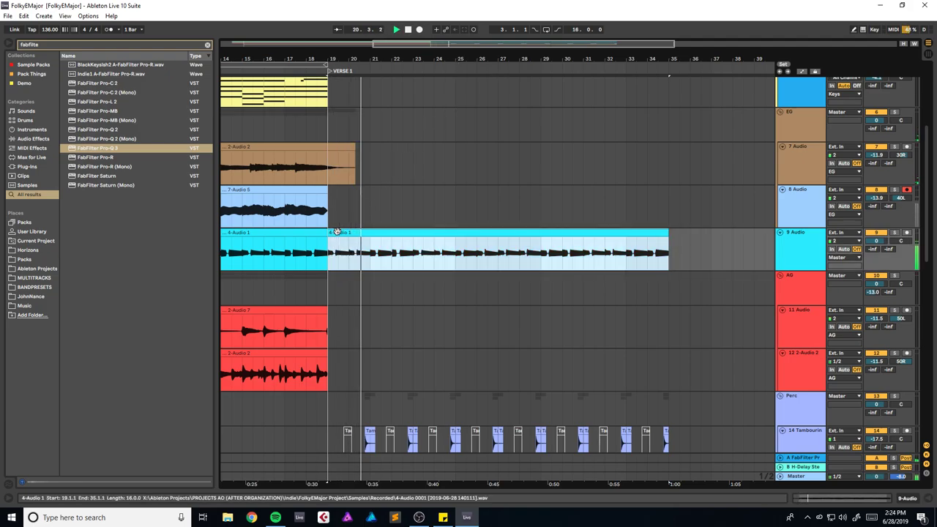
{"action": "key", "text": "space"}
{"action": "scroll", "coordinate": [419, 218], "scroll_direction": "up", "scroll_amount": 5}
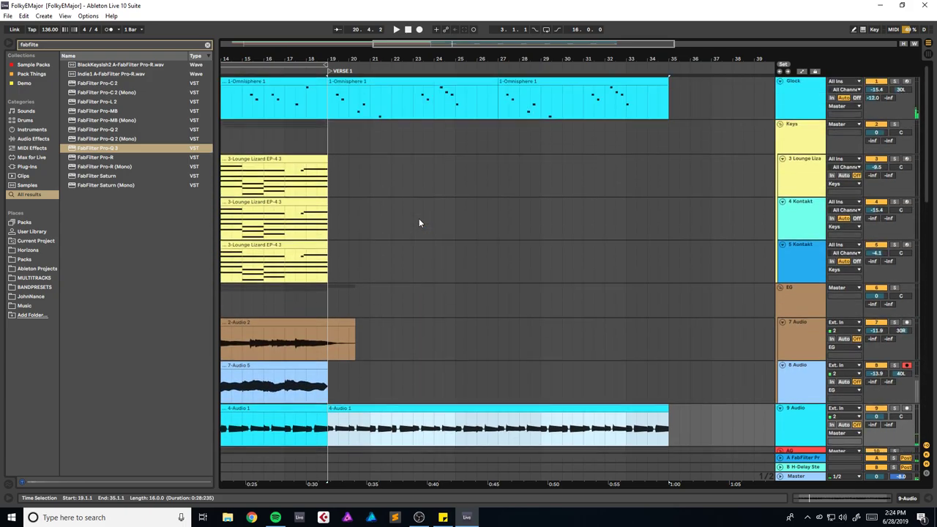
Step: Duplicate the 3 Lounge Lizard clip twice to fill bars 19 to 35, play back from bar 19 and save the set
{"action": "left_click", "coordinate": [258, 158]}
{"action": "key", "text": "ctrl+d"}
{"action": "key", "text": "ctrl+d"}
{"action": "left_click", "coordinate": [331, 177]}
{"action": "key", "text": "space"}
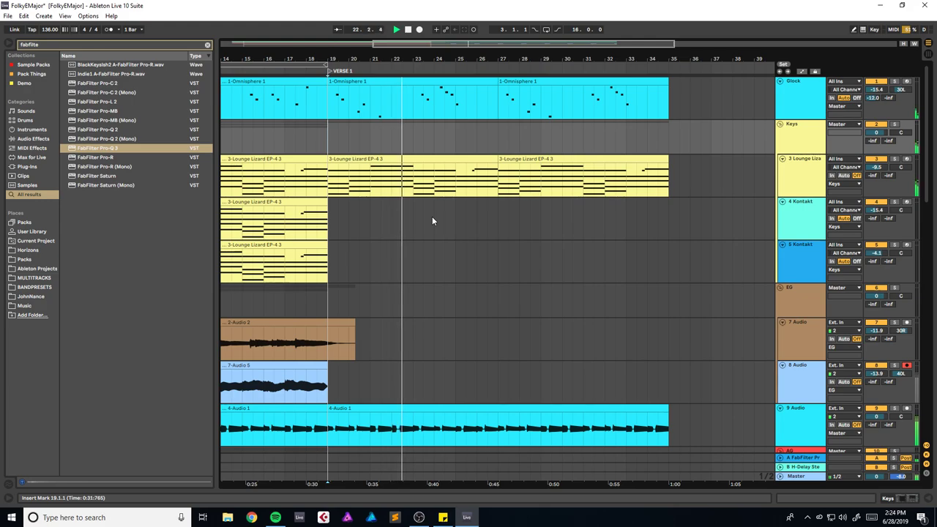
{"action": "key", "text": "ctrl+s"}
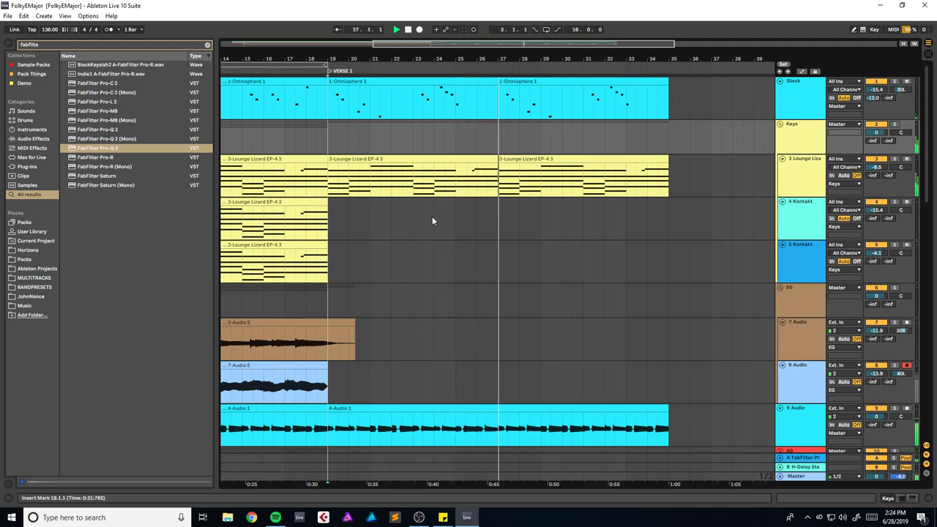
Step: Lower the velocity of all notes in the glockenspiel clip at bar 19, duplicate the clip over bar 27 and save the set
{"action": "left_click", "coordinate": [426, 82]}
{"action": "key", "text": "space"}
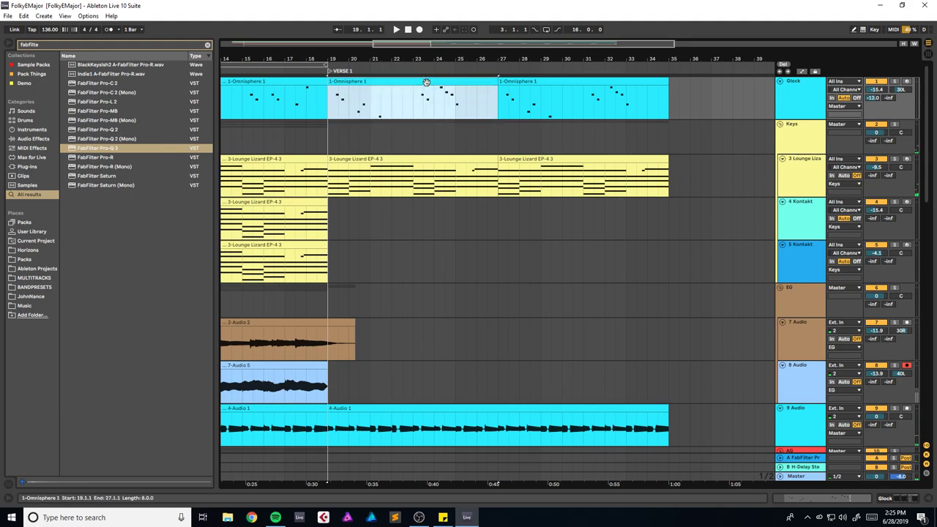
{"action": "double_click", "coordinate": [426, 82]}
{"action": "left_click_drag", "start_coordinate": [168, 291], "coordinate": [855, 403]}
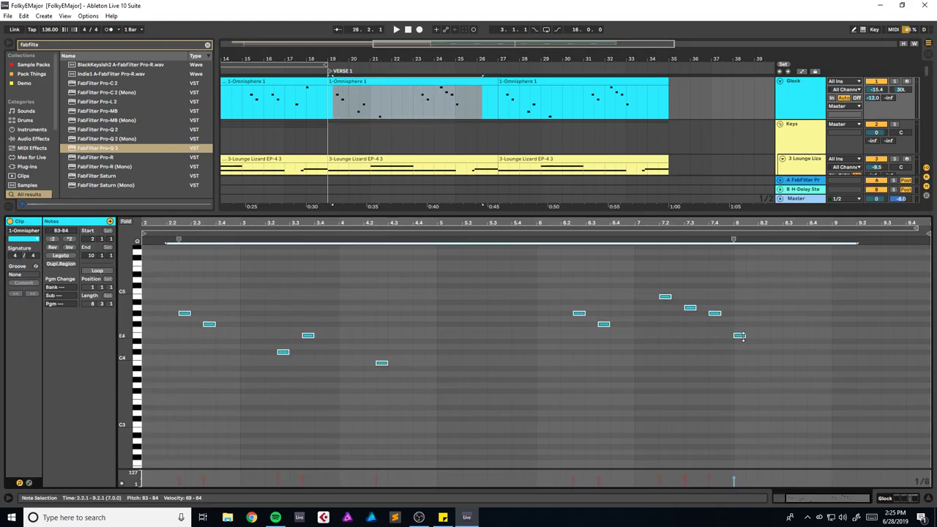
{"action": "left_click_drag", "start_coordinate": [743, 336], "coordinate": [743, 354]}
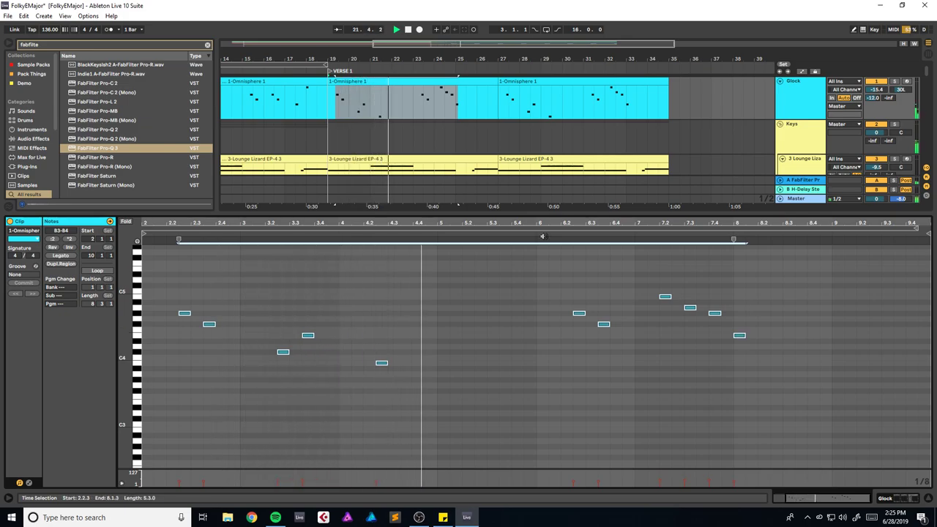
{"action": "left_click", "coordinate": [453, 82]}
{"action": "key", "text": "ctrl+s"}
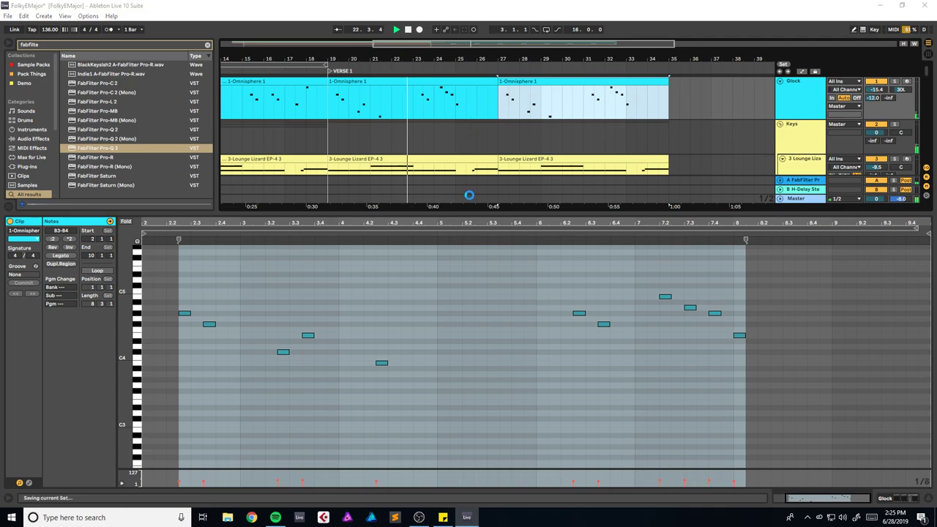
{"action": "key", "text": "ctrl+alt+l"}
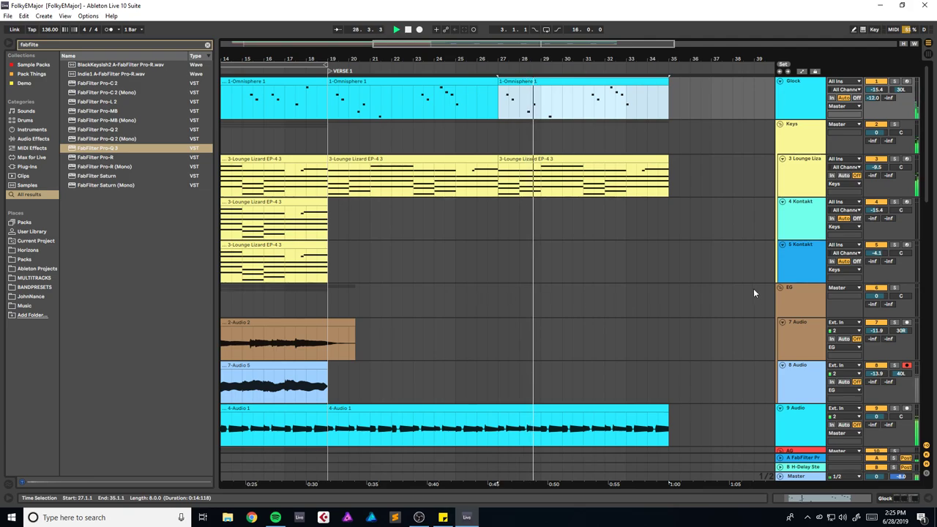
Step: Apply the EG and Keys group colors to their grouped tracks and move the Glock track into the Keys group
{"action": "right_click", "coordinate": [805, 293]}
{"action": "left_click", "coordinate": [834, 448]}
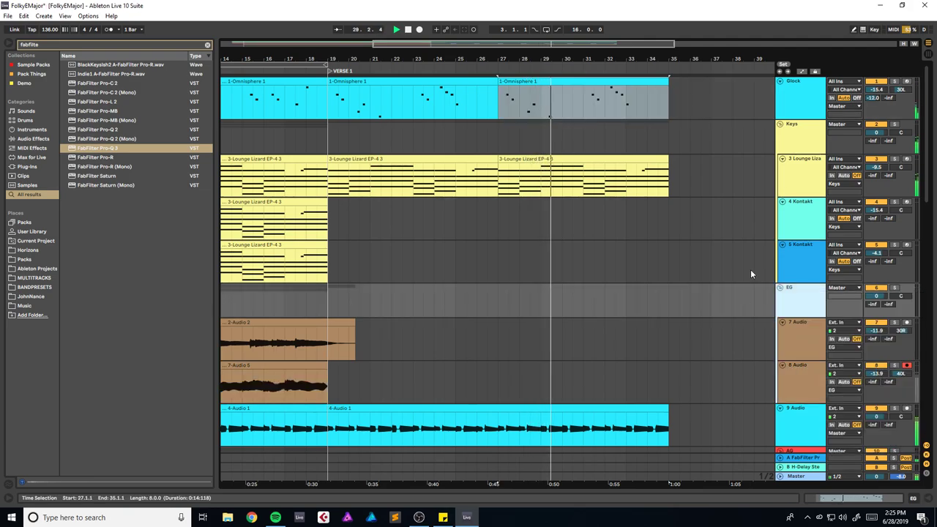
{"action": "right_click", "coordinate": [814, 134]}
{"action": "left_click", "coordinate": [842, 289]}
{"action": "left_click_drag", "start_coordinate": [797, 96], "coordinate": [796, 151]}
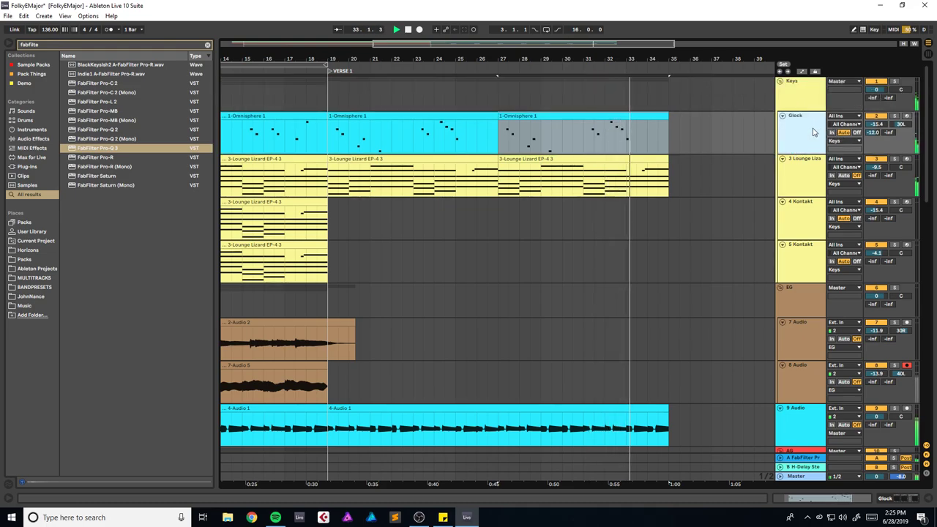
Step: Apply the Perc group's color to its grouped tracks, restart playback from bar 19 and save the set
{"action": "scroll", "coordinate": [721, 178], "scroll_direction": "down", "scroll_amount": 5}
{"action": "scroll", "coordinate": [722, 187], "scroll_direction": "down", "scroll_amount": 5}
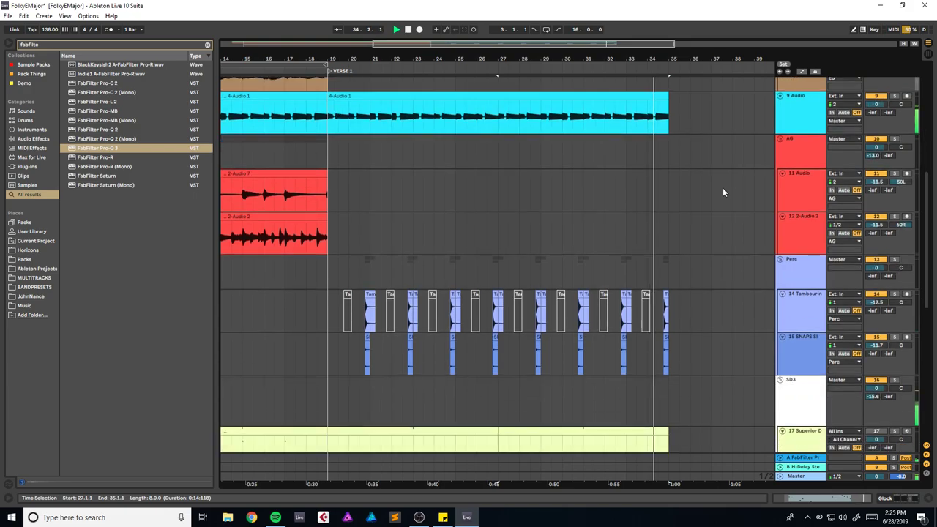
{"action": "right_click", "coordinate": [806, 218]}
{"action": "left_click", "coordinate": [826, 374]}
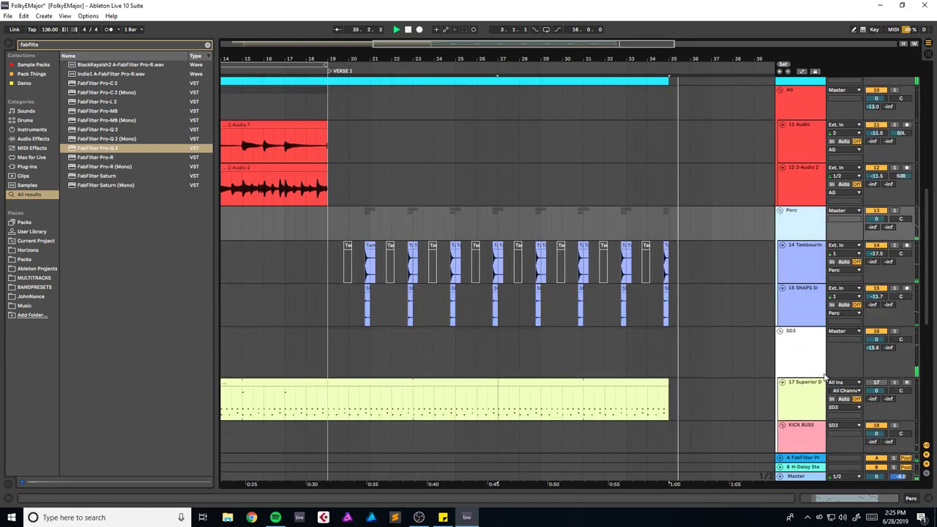
{"action": "right_click", "coordinate": [797, 346]}
{"action": "left_click", "coordinate": [794, 350]}
{"action": "scroll", "coordinate": [480, 199], "scroll_direction": "up", "scroll_amount": 4}
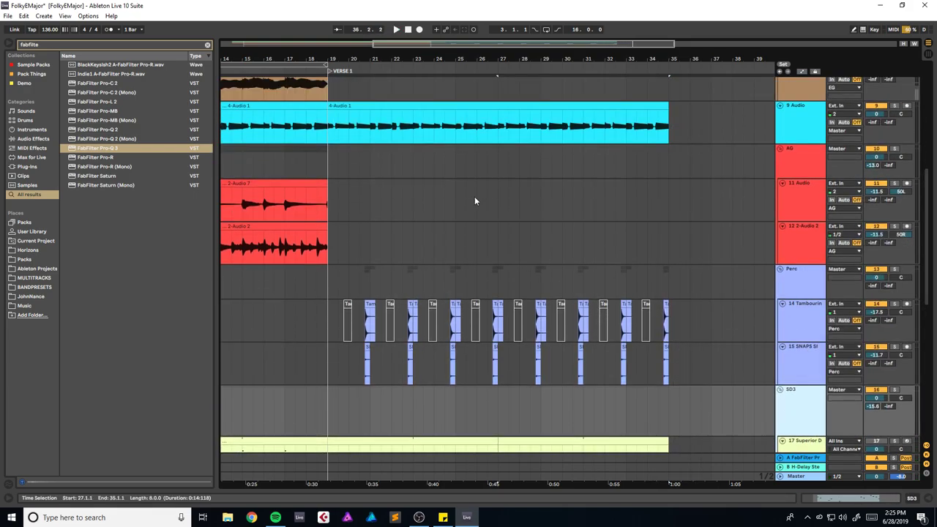
{"action": "left_click", "coordinate": [330, 165]}
{"action": "key", "text": "ctrl+s"}
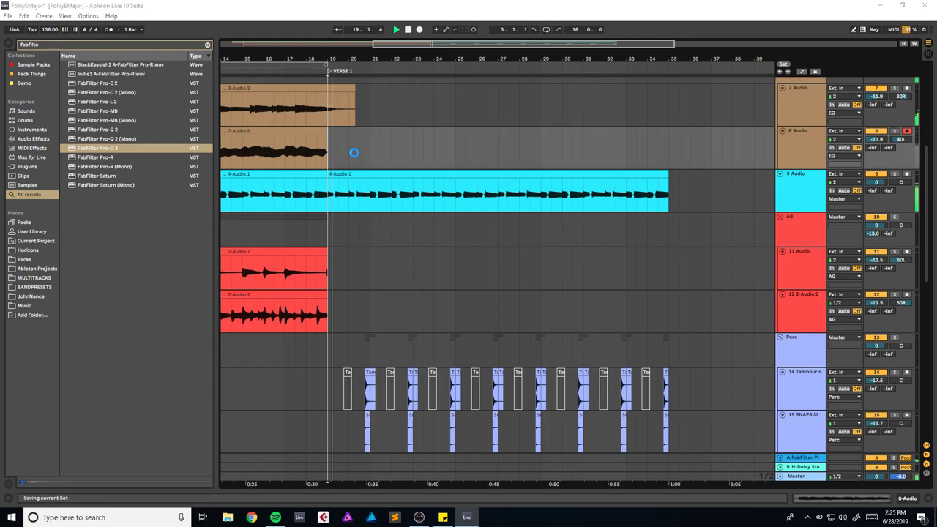
Step: Set the Keys group's send to the FabFilter Pro-R return to -21.2 dB, save, and unsolo the return
{"action": "scroll", "coordinate": [453, 162], "scroll_direction": "up", "scroll_amount": 6}
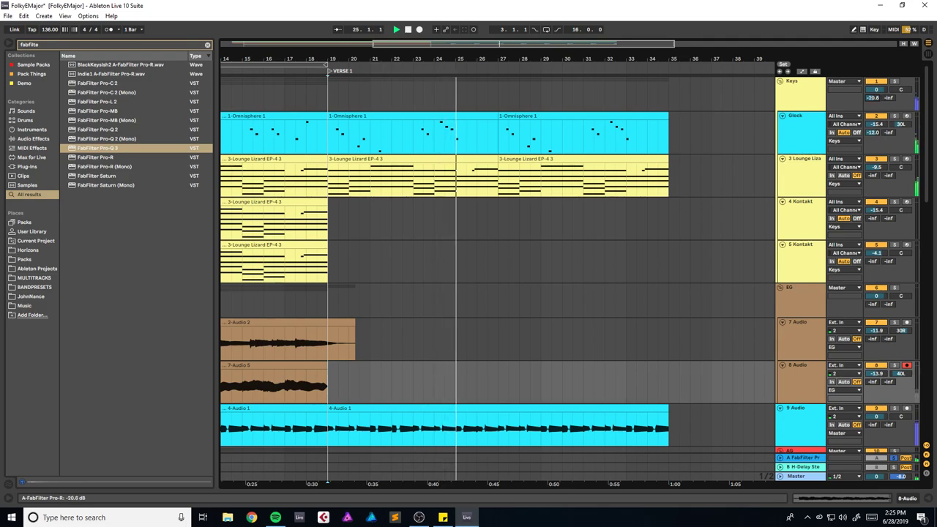
{"action": "key", "text": "ctrl+s"}
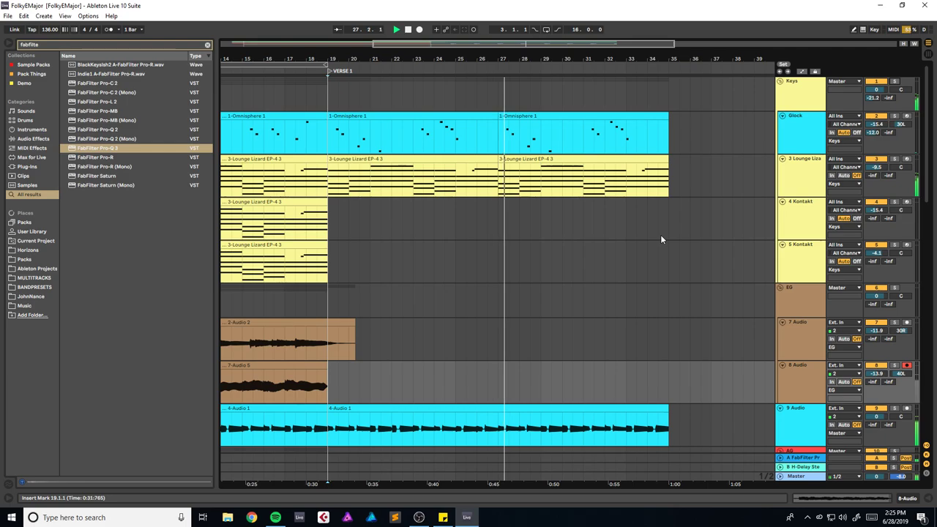
{"action": "left_click", "coordinate": [894, 459]}
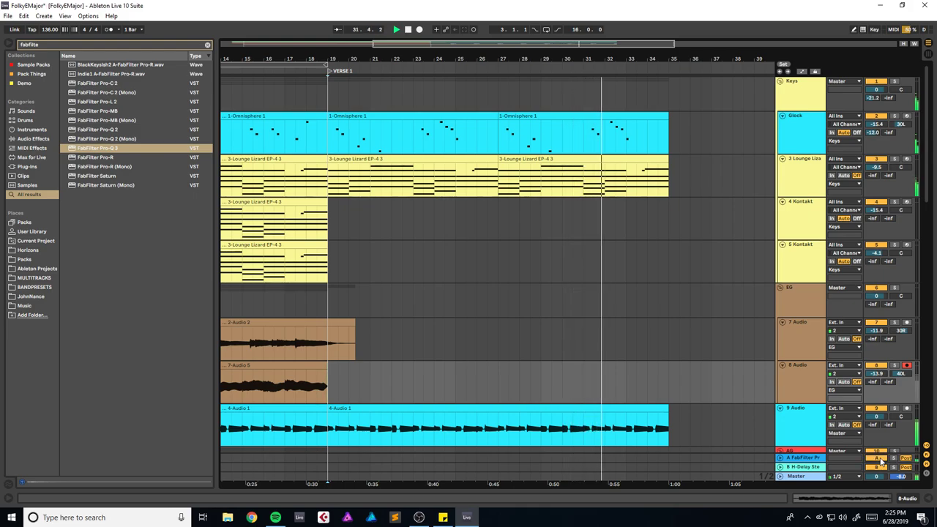
Step: Set the SD3 group's send to the FabFilter Pro-R return to -inf dB and play verse 1 with that return soloed
{"action": "key", "text": "space"}
{"action": "scroll", "coordinate": [703, 351], "scroll_direction": "down", "scroll_amount": 10}
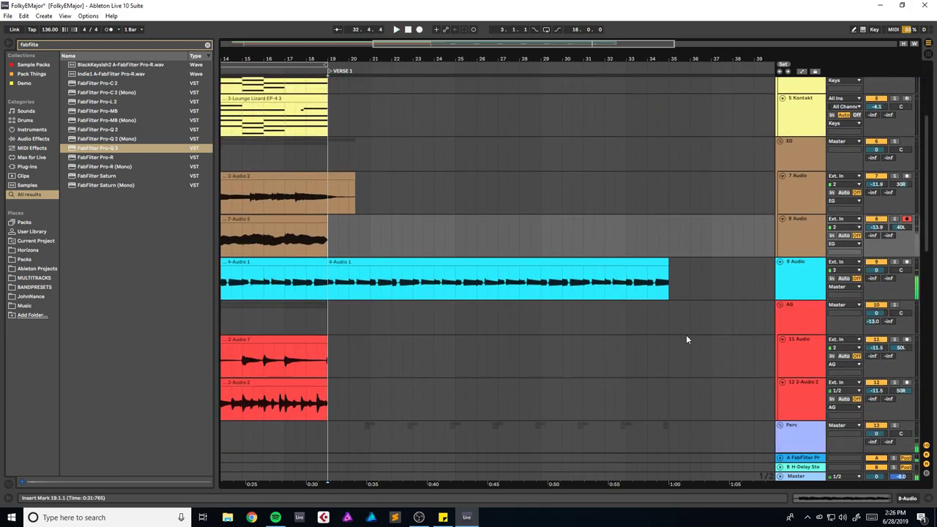
{"action": "scroll", "coordinate": [695, 300], "scroll_direction": "down", "scroll_amount": 1}
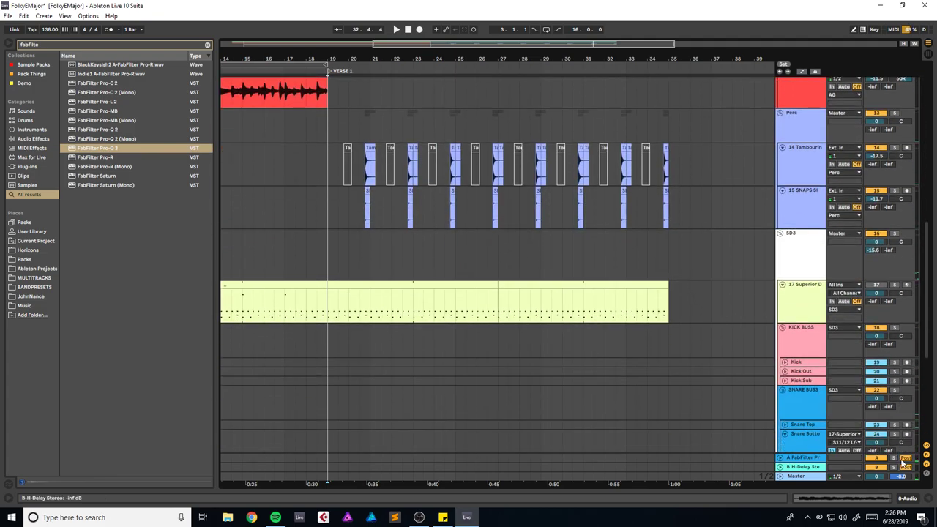
{"action": "key", "text": "space"}
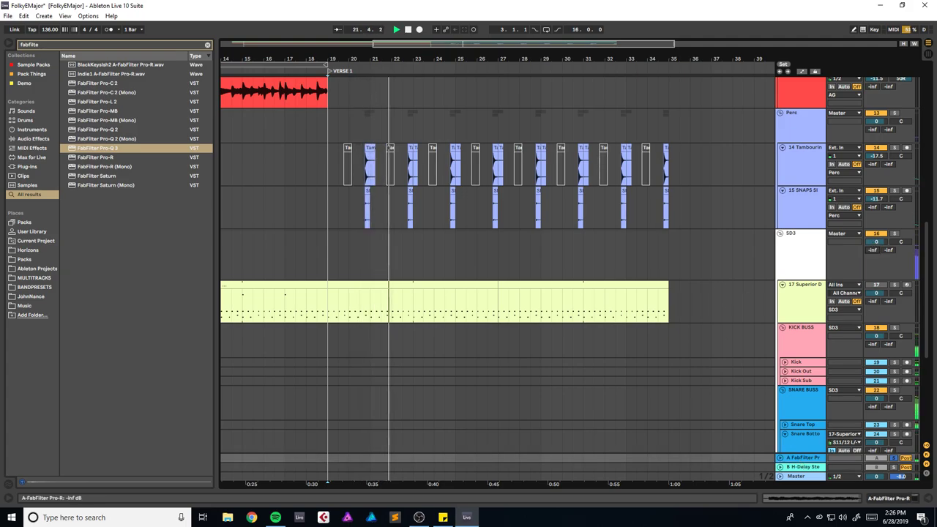
Step: Set the FabFilter Pro-R send to -15.0 dB on the SNARE BUSS and -16.6 dB on the HH track
{"action": "scroll", "coordinate": [763, 288], "scroll_direction": "down", "scroll_amount": 2}
{"action": "scroll", "coordinate": [760, 289], "scroll_direction": "down", "scroll_amount": 4}
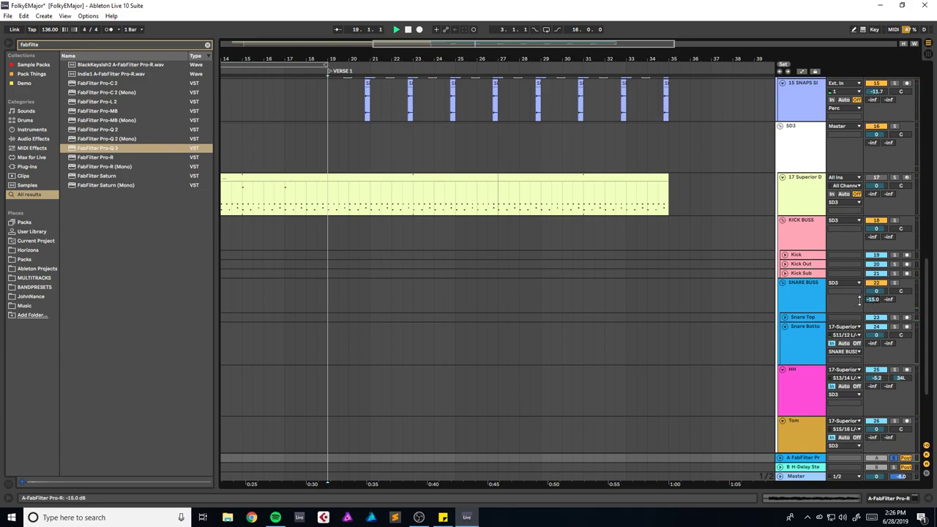
{"action": "scroll", "coordinate": [870, 303], "scroll_direction": "down", "scroll_amount": 3}
{"action": "key", "text": "space"}
{"action": "left_click_drag", "start_coordinate": [873, 338], "coordinate": [873, 323]}
Step: Set the FabFilter Pro-R send to -19.0 dB on the Room track and -17.2 dB on the Ambient Mic track
{"action": "scroll", "coordinate": [815, 347], "scroll_direction": "down", "scroll_amount": 4}
{"action": "left_click_drag", "start_coordinate": [875, 366], "coordinate": [875, 356]}
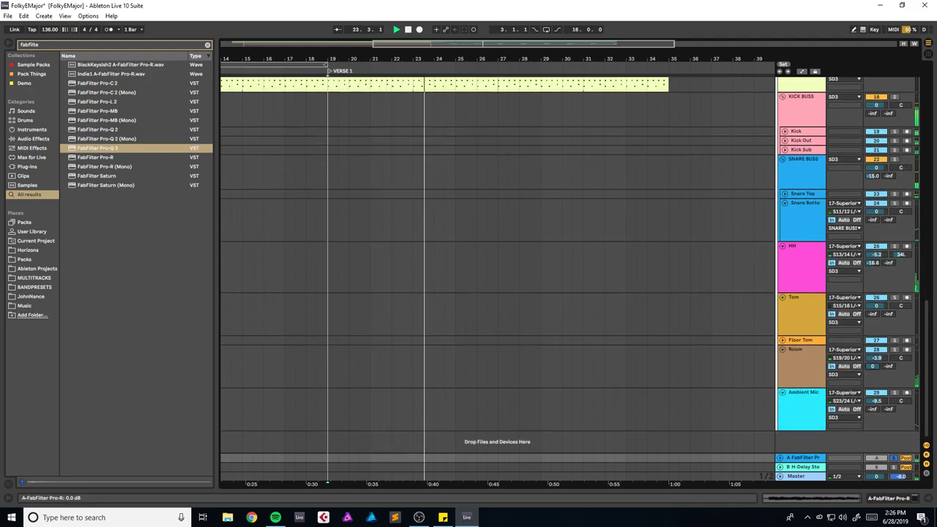
{"action": "left_click_drag", "start_coordinate": [876, 366], "coordinate": [875, 373]}
{"action": "left_click_drag", "start_coordinate": [875, 409], "coordinate": [875, 412]}
{"action": "left_click_drag", "start_coordinate": [875, 369], "coordinate": [875, 365]}
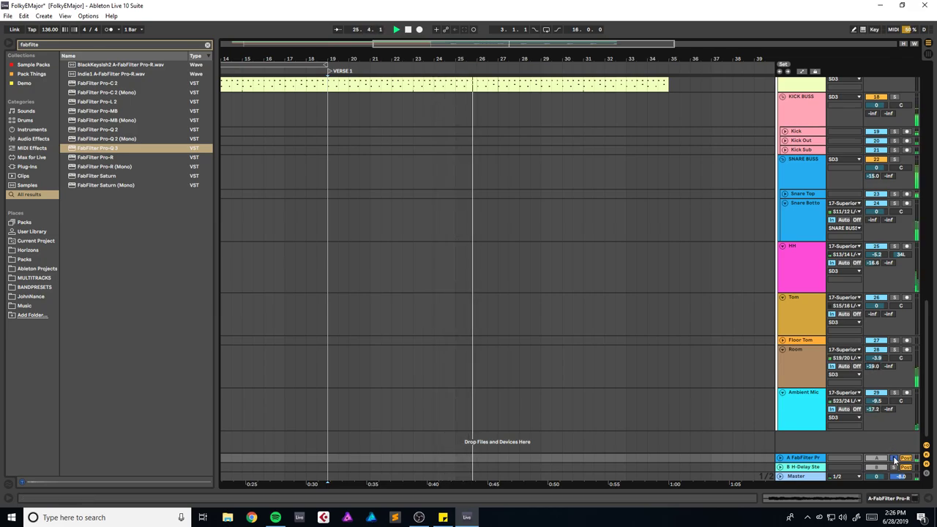
Step: Set the SNARE BUSS send to FabFilter Pro-R to -21.2 dB, unsolo the return, save and play back verse 1
{"action": "scroll", "coordinate": [737, 284], "scroll_direction": "up", "scroll_amount": 4}
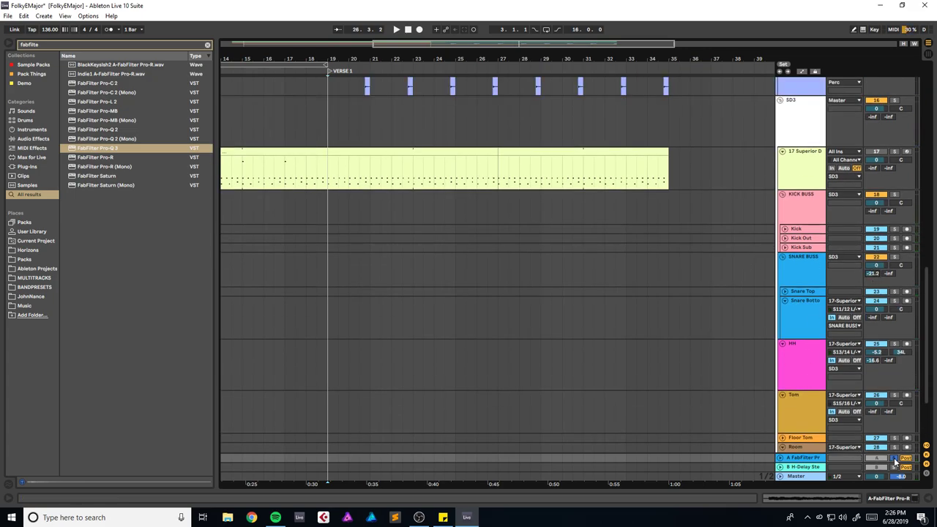
{"action": "key", "text": "space"}
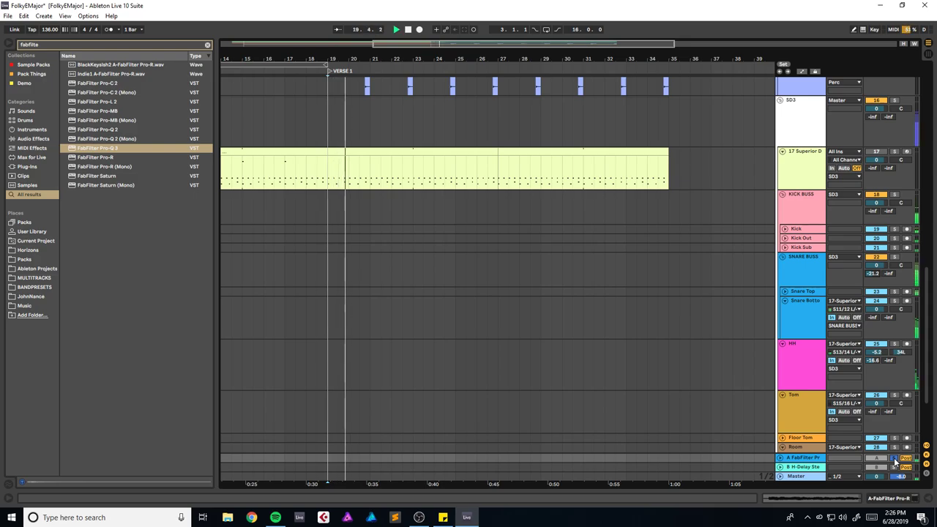
{"action": "key", "text": "ctrl+s"}
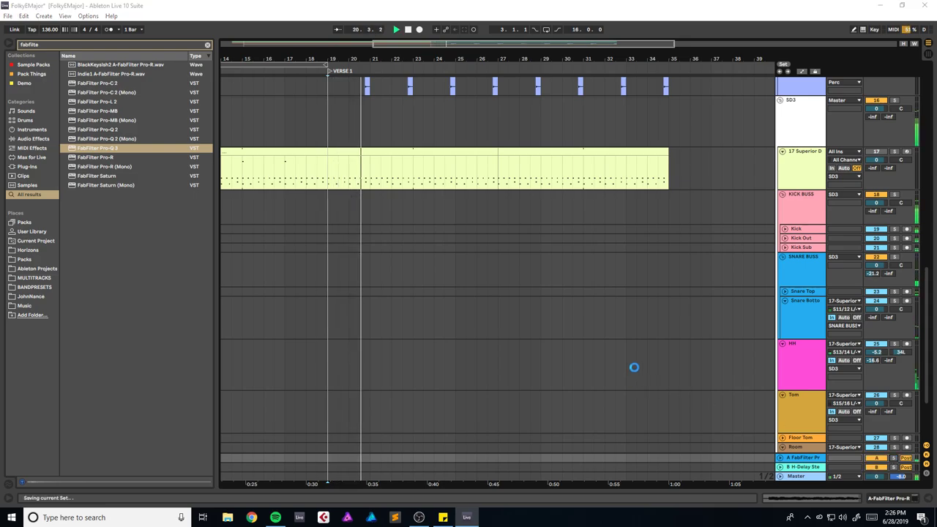
{"action": "scroll", "coordinate": [635, 370], "scroll_direction": "up", "scroll_amount": 6}
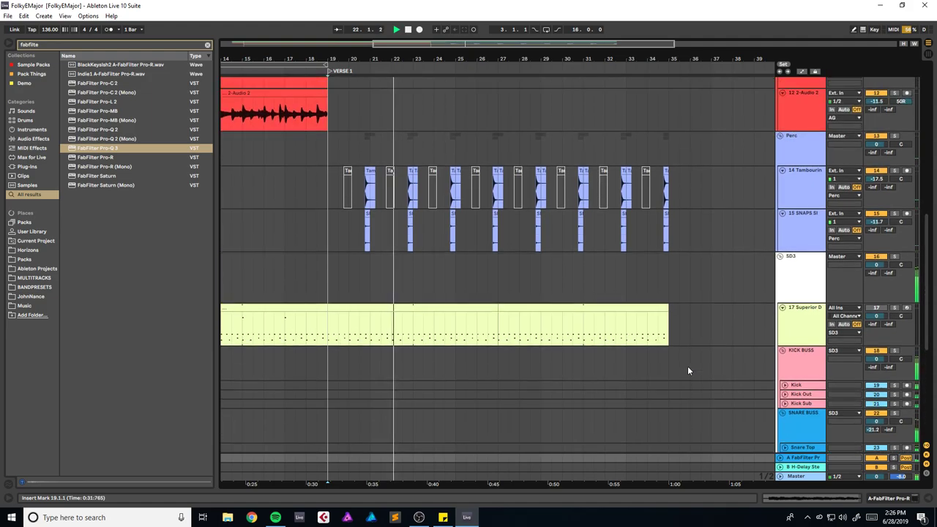
{"action": "scroll", "coordinate": [706, 361], "scroll_direction": "up", "scroll_amount": 2}
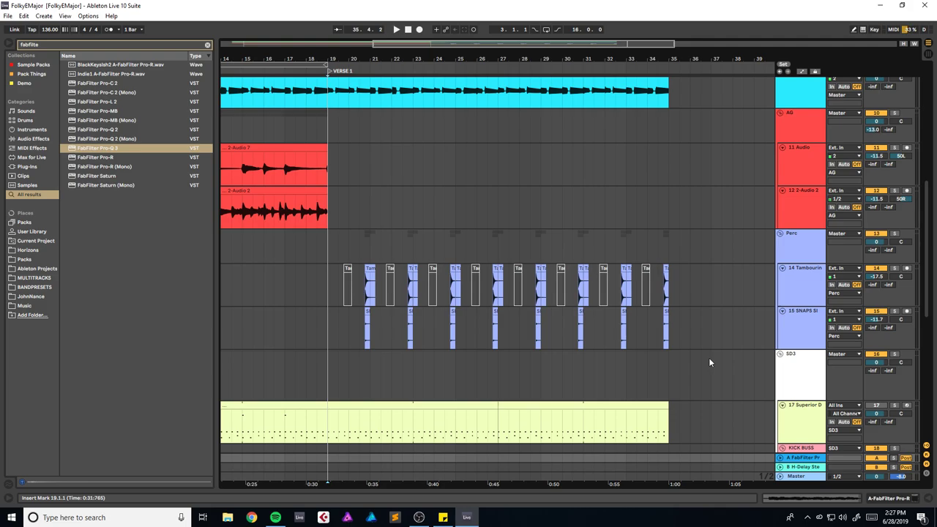
Step: Play back the transition from bar 16 of the intro into verse 1 while reviewing the tracks
{"action": "left_click_drag", "start_coordinate": [512, 53], "coordinate": [588, 28]}
{"action": "left_click", "coordinate": [428, 122]}
{"action": "key", "text": "space"}
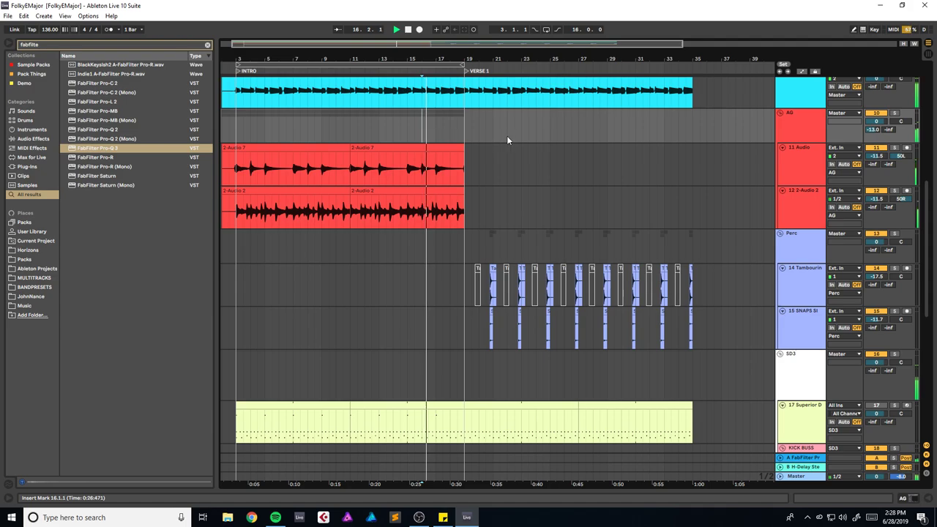
{"action": "scroll", "coordinate": [623, 213], "scroll_direction": "up", "scroll_amount": 5}
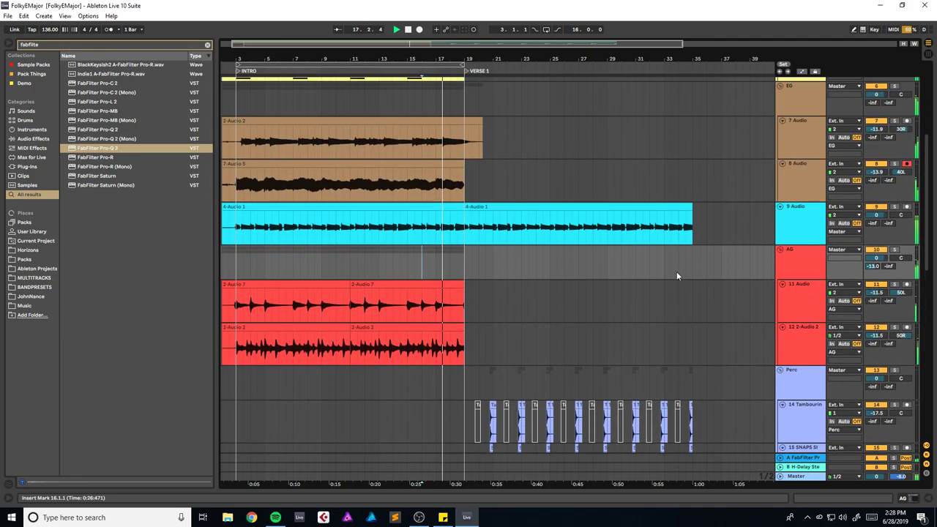
{"action": "scroll", "coordinate": [681, 285], "scroll_direction": "up", "scroll_amount": 4}
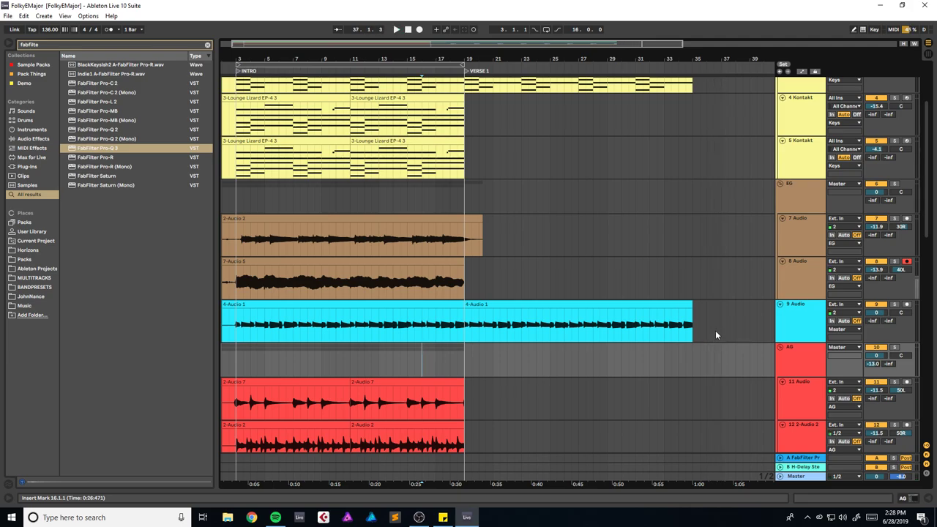
{"action": "left_click", "coordinate": [668, 279]}
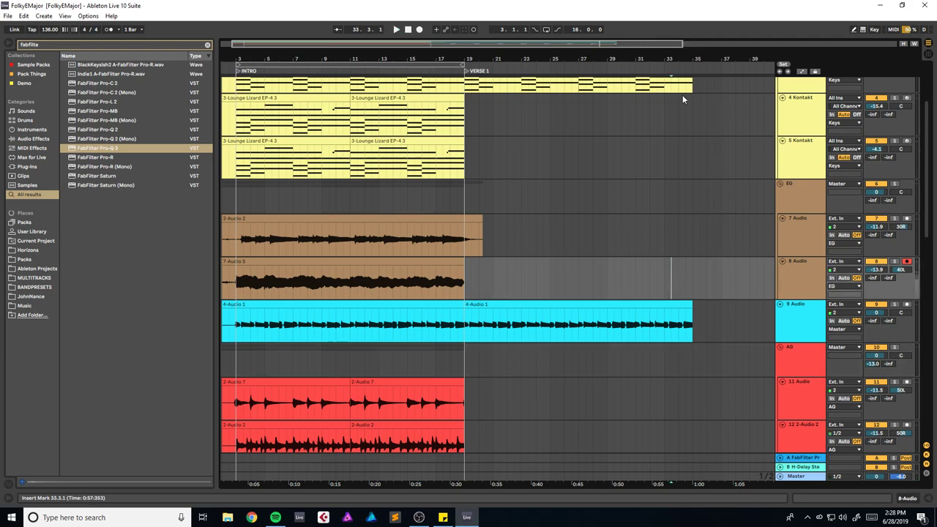
{"action": "left_click_drag", "start_coordinate": [624, 47], "coordinate": [605, 241]}
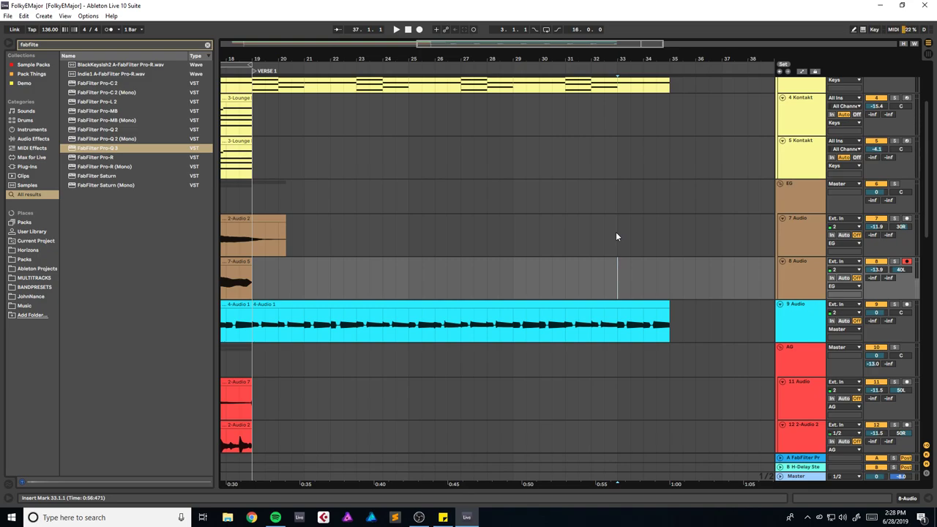
{"action": "scroll", "coordinate": [616, 237], "scroll_direction": "down", "scroll_amount": 5}
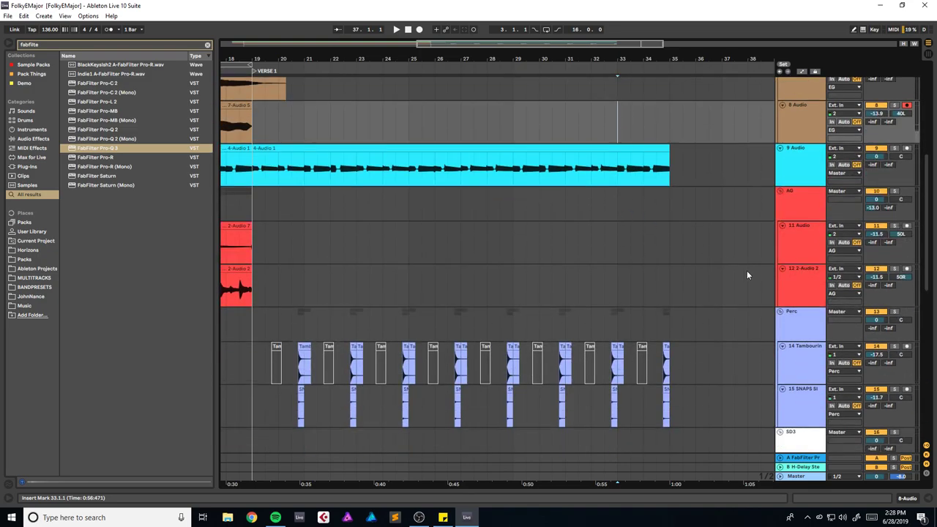
{"action": "scroll", "coordinate": [680, 270], "scroll_direction": "down", "scroll_amount": 2}
{"action": "scroll", "coordinate": [601, 259], "scroll_direction": "up", "scroll_amount": 3}
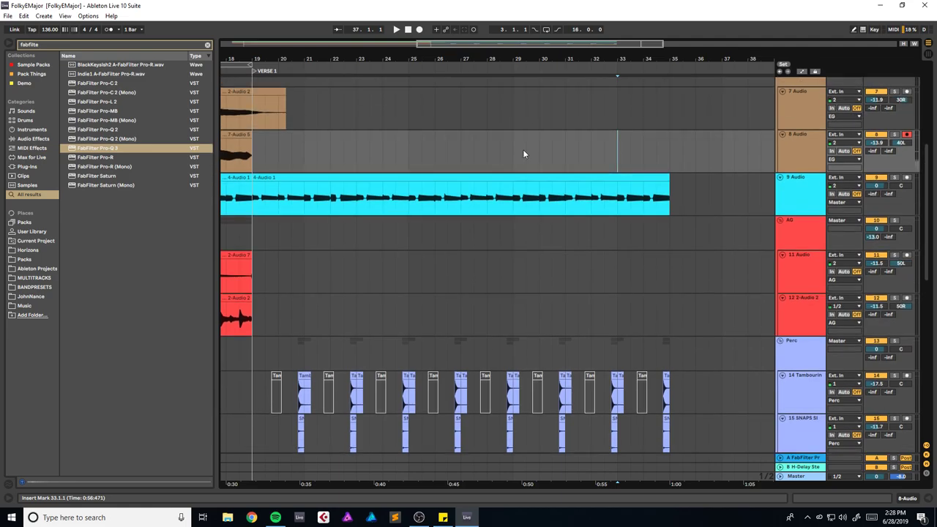
Step: Play the song from bar 2 and briefly switch to OBS to check the recording
{"action": "left_click_drag", "start_coordinate": [525, 43], "coordinate": [410, 43]}
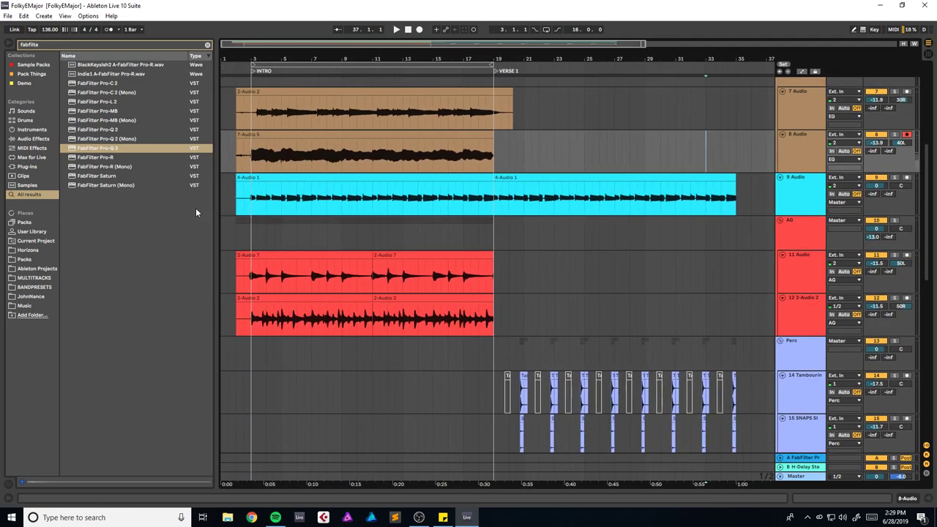
{"action": "left_click", "coordinate": [238, 229]}
{"action": "key", "text": "space"}
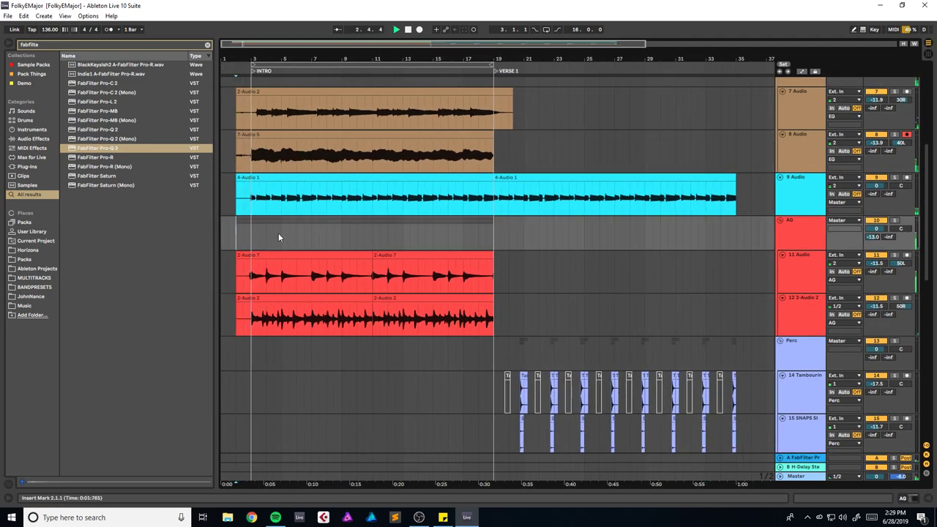
{"action": "key", "text": "alt+Tab"}
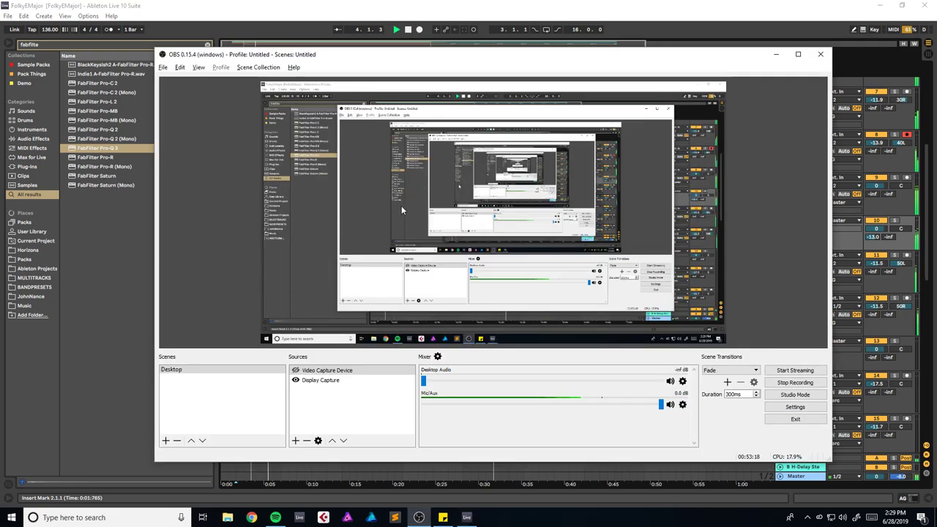
{"action": "key", "text": "alt+Tab"}
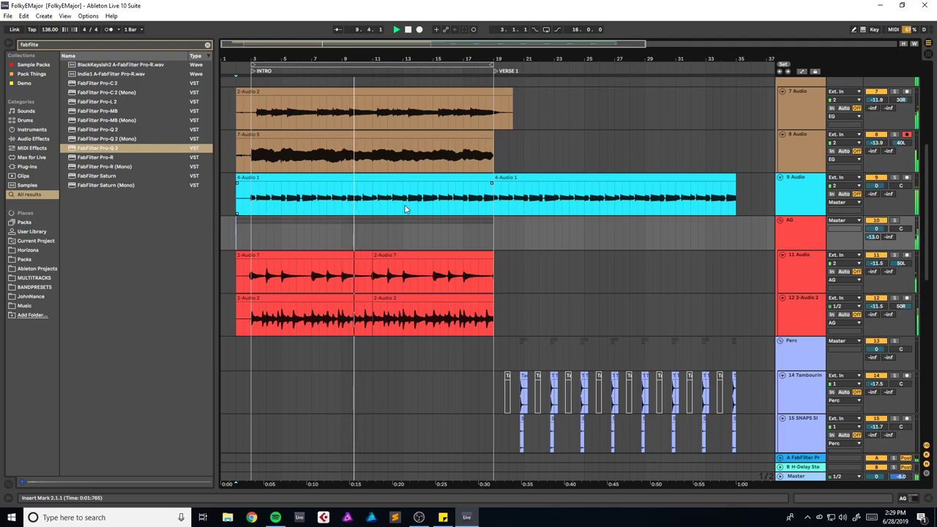
Step: Set the KICK BUSS volume to -2.7 dB and inspect its Virtual Mix Rack plug-in
{"action": "scroll", "coordinate": [726, 270], "scroll_direction": "down", "scroll_amount": 10}
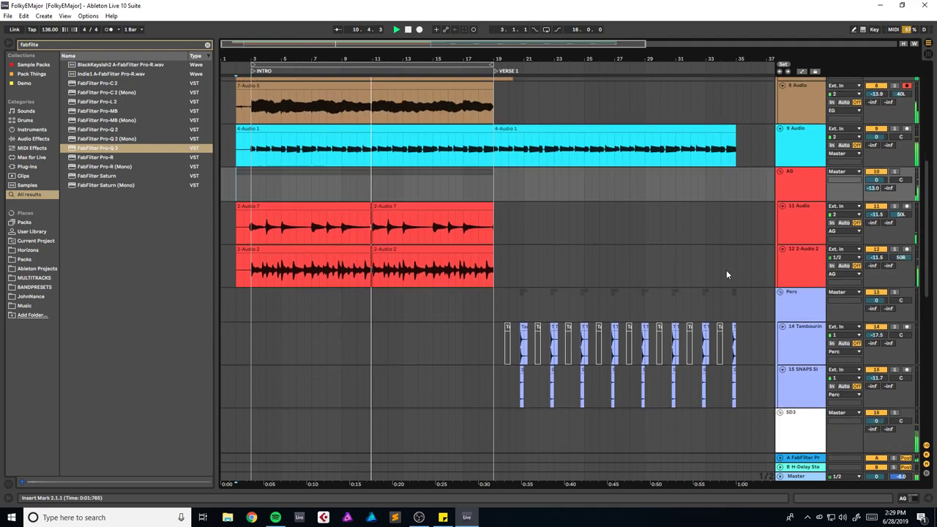
{"action": "scroll", "coordinate": [770, 355], "scroll_direction": "down", "scroll_amount": 2}
{"action": "left_click_drag", "start_coordinate": [876, 330], "coordinate": [875, 350]}
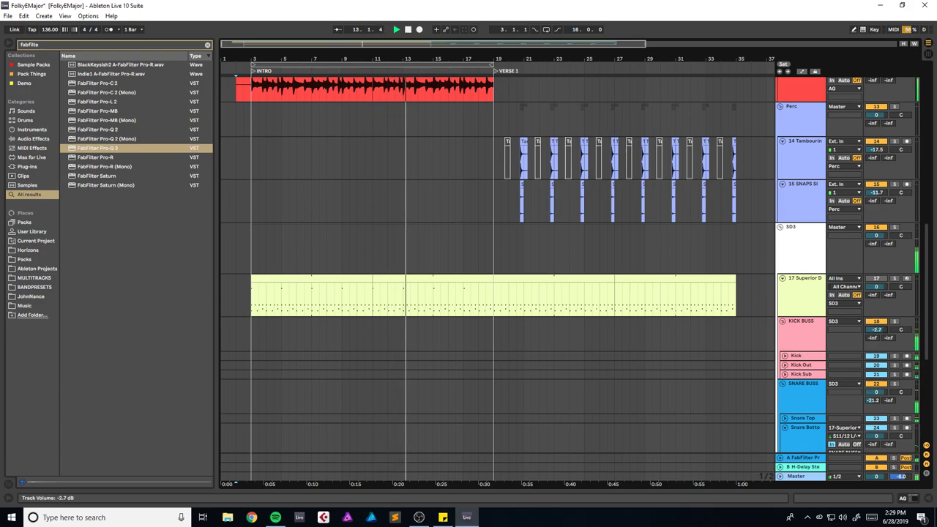
{"action": "double_click", "coordinate": [800, 339]}
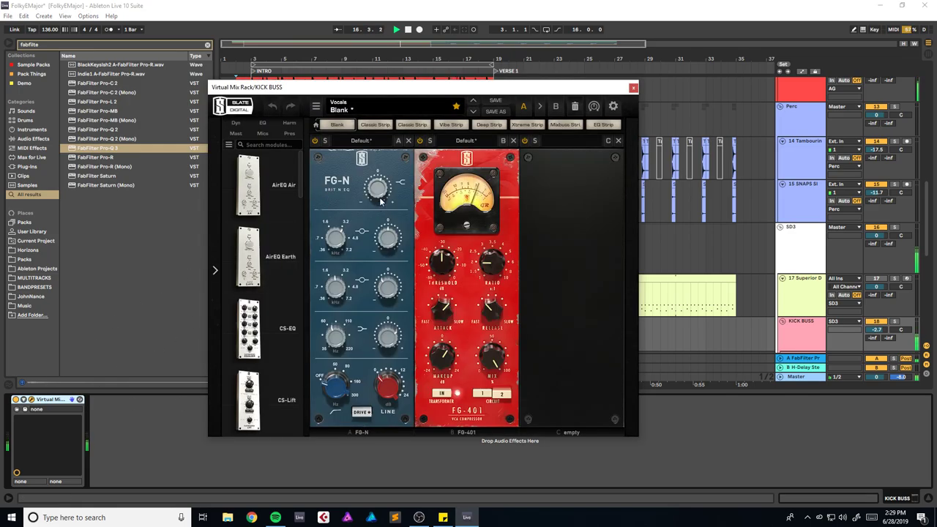
{"action": "left_click", "coordinate": [633, 87]}
Step: Replay the intro-to-verse transition from bar 17 and save the set
{"action": "scroll", "coordinate": [498, 169], "scroll_direction": "up", "scroll_amount": 5}
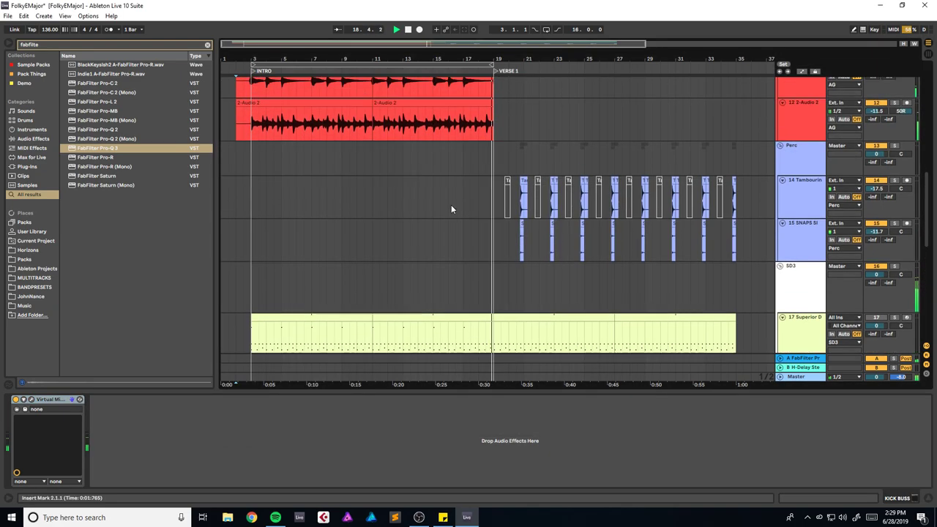
{"action": "scroll", "coordinate": [520, 190], "scroll_direction": "up", "scroll_amount": 5}
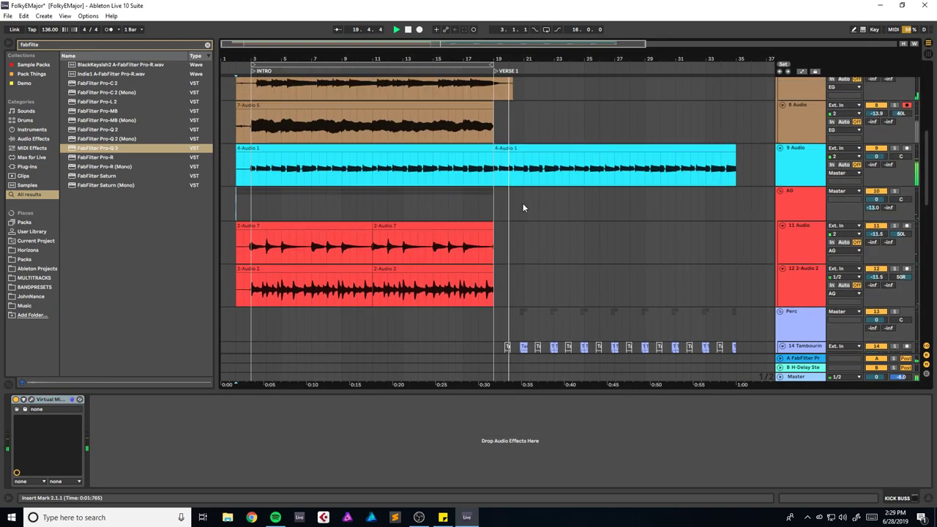
{"action": "left_click_drag", "start_coordinate": [595, 59], "coordinate": [595, 81]}
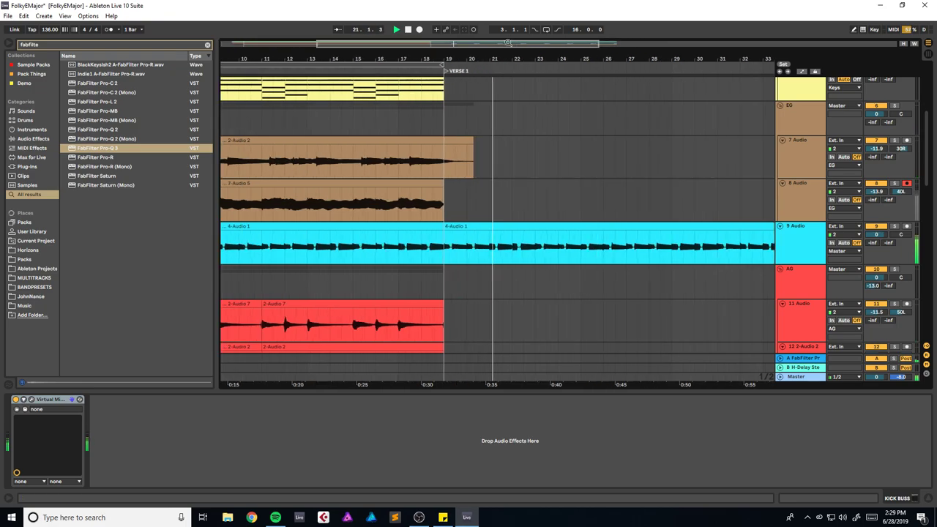
{"action": "left_click", "coordinate": [398, 121]}
{"action": "key", "text": "space"}
{"action": "key", "text": "space"}
{"action": "key", "text": "ctrl+s"}
Step: Open the intro's last Superior Drummer clip, add fill notes A1 at 4.3.1 and G1 at 4.3.3, and play the fill
{"action": "scroll", "coordinate": [459, 177], "scroll_direction": "down", "scroll_amount": 10}
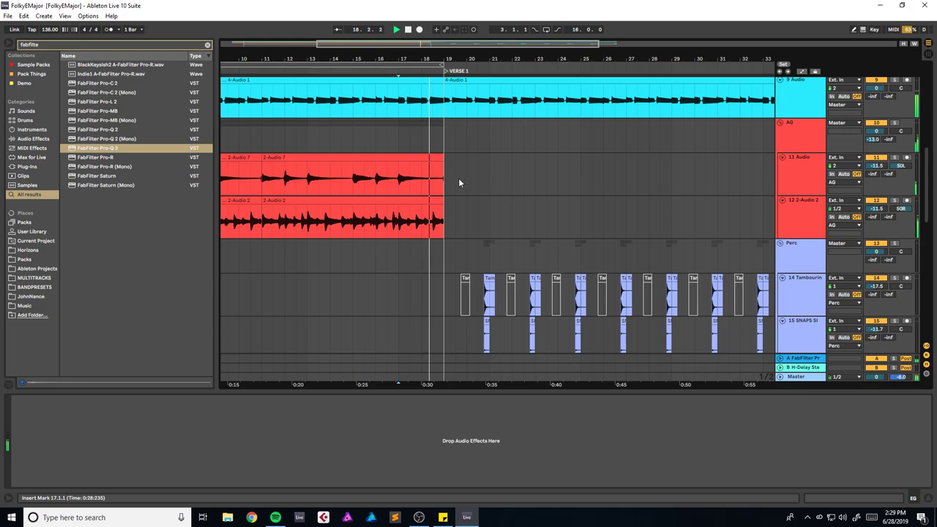
{"action": "key", "text": "space"}
{"action": "double_click", "coordinate": [390, 285]}
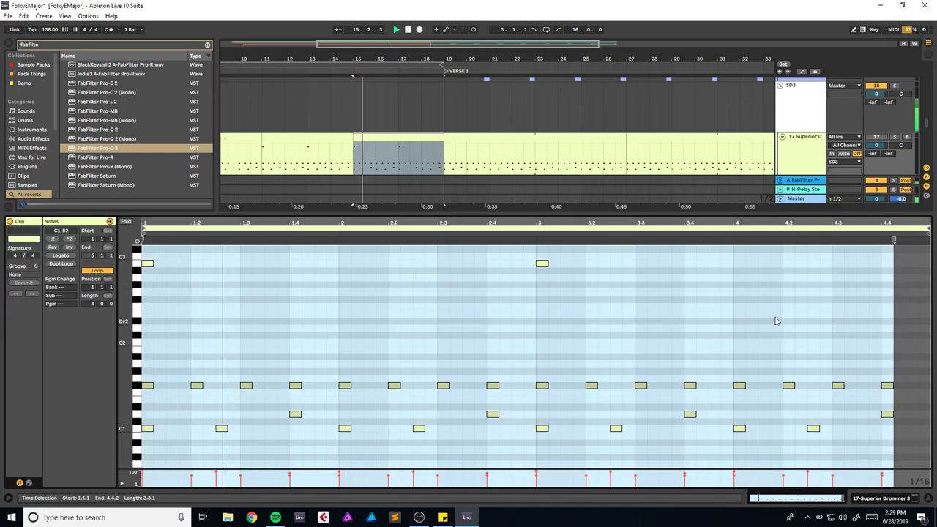
{"action": "left_click", "coordinate": [838, 356]}
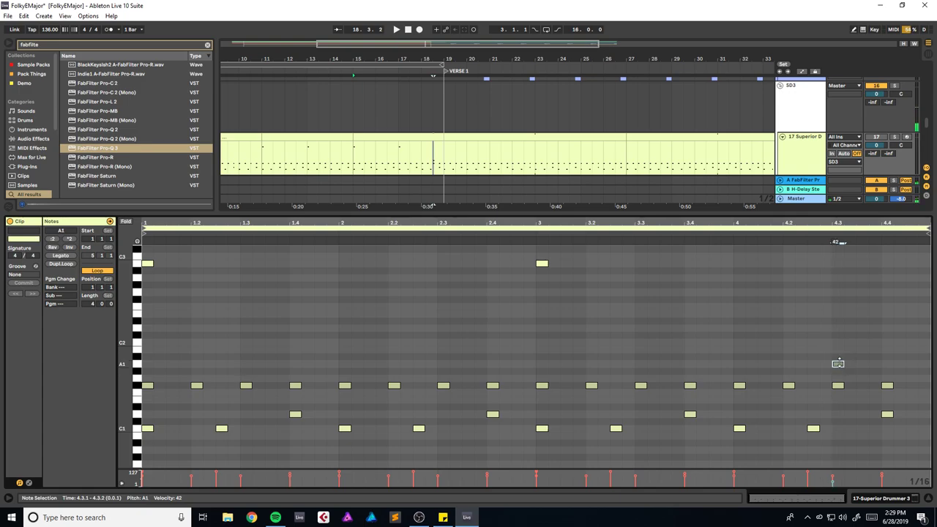
{"action": "left_click_drag", "start_coordinate": [861, 374], "coordinate": [877, 386]}
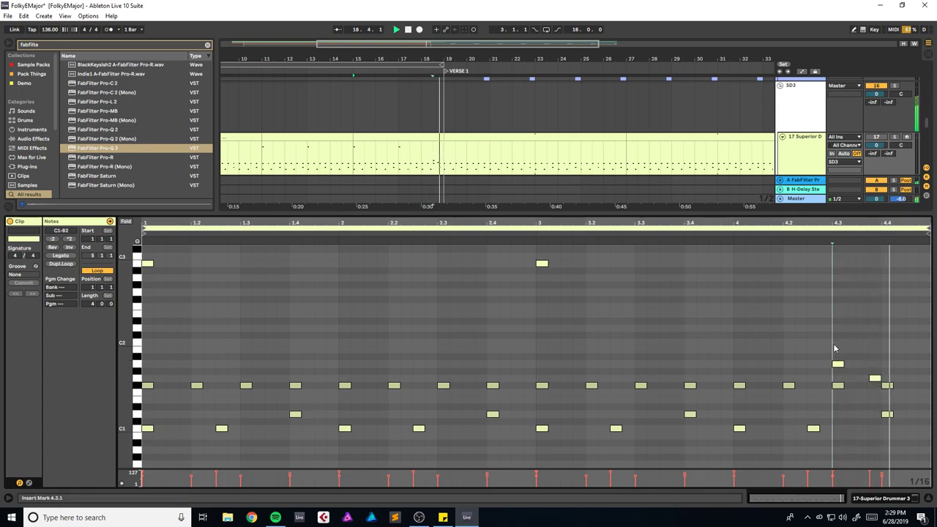
{"action": "left_click_drag", "start_coordinate": [873, 381], "coordinate": [861, 379]}
{"action": "left_click", "coordinate": [728, 342]}
{"action": "key", "text": "space"}
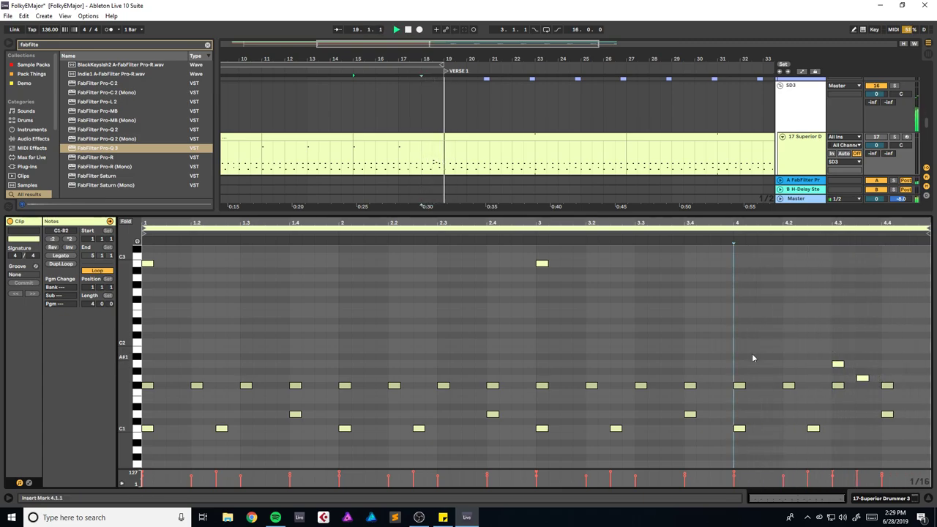
Step: Add a closing F1 note at 4.4.3 to the drum fill and set its velocity to 99
{"action": "double_click", "coordinate": [910, 401]}
{"action": "left_click", "coordinate": [736, 331]}
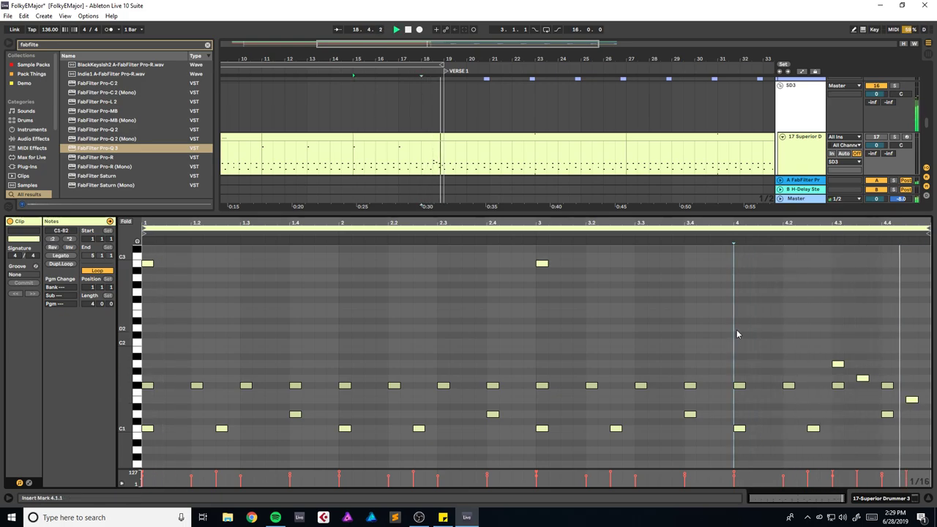
{"action": "left_click_drag", "start_coordinate": [910, 403], "coordinate": [911, 394]}
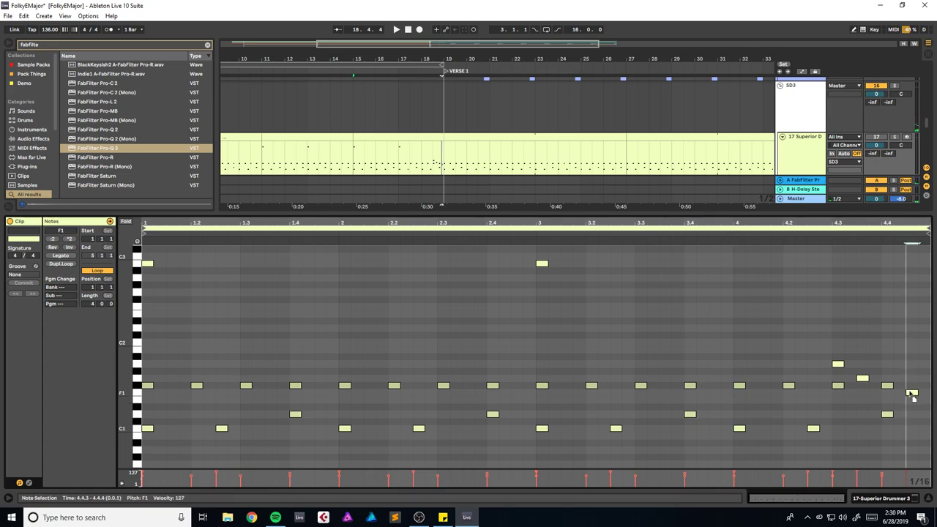
{"action": "key", "text": "space"}
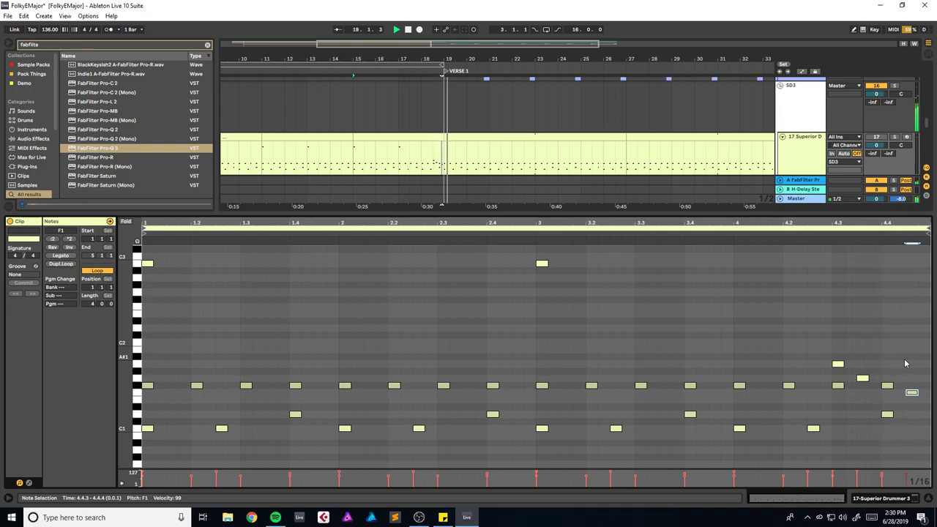
Step: Check the three added fill notes, replay the fill from 4.1.1 and save the set
{"action": "left_click_drag", "start_coordinate": [829, 353], "coordinate": [860, 377]}
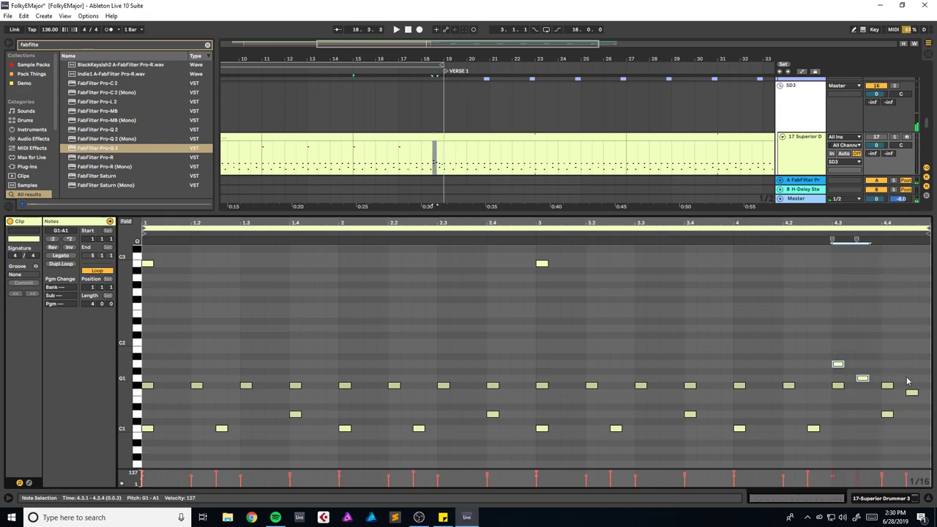
{"action": "left_click", "coordinate": [729, 350]}
{"action": "key", "text": "space"}
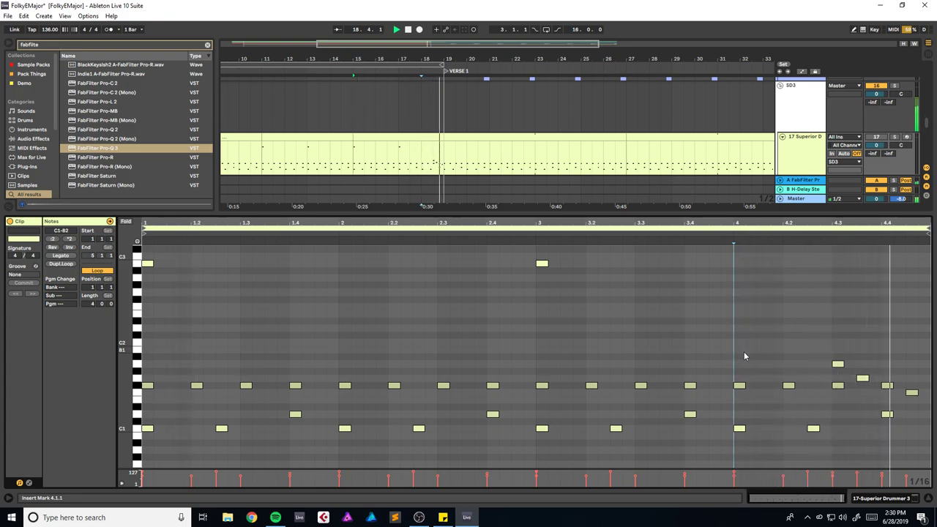
{"action": "left_click", "coordinate": [910, 393]}
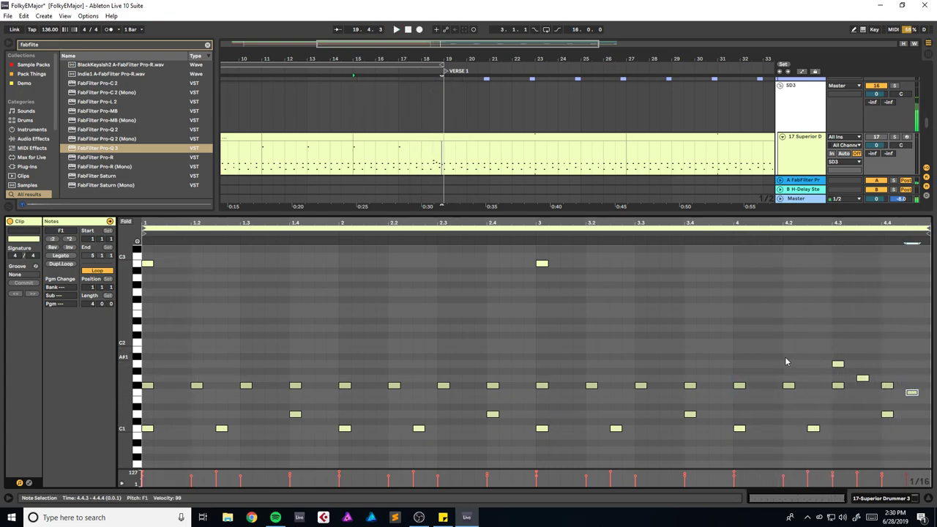
{"action": "left_click", "coordinate": [737, 351]}
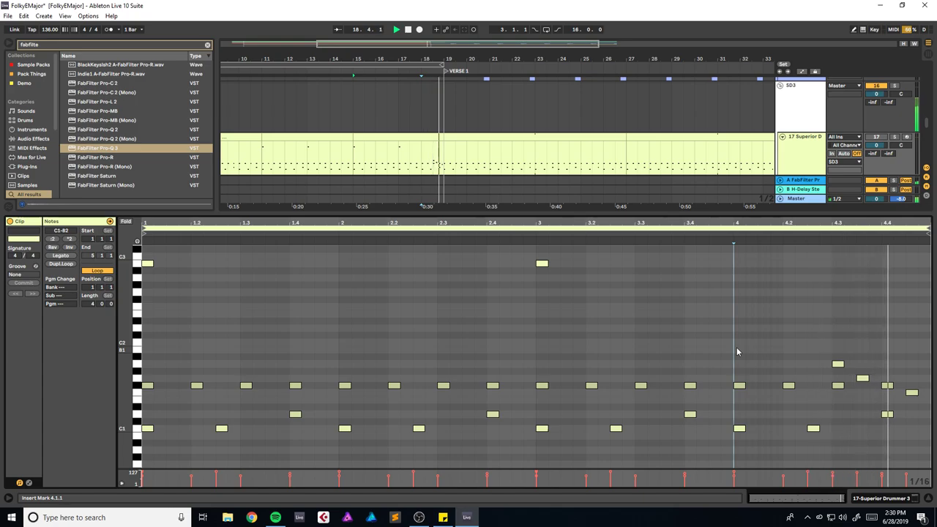
{"action": "key", "text": "ctrl+s"}
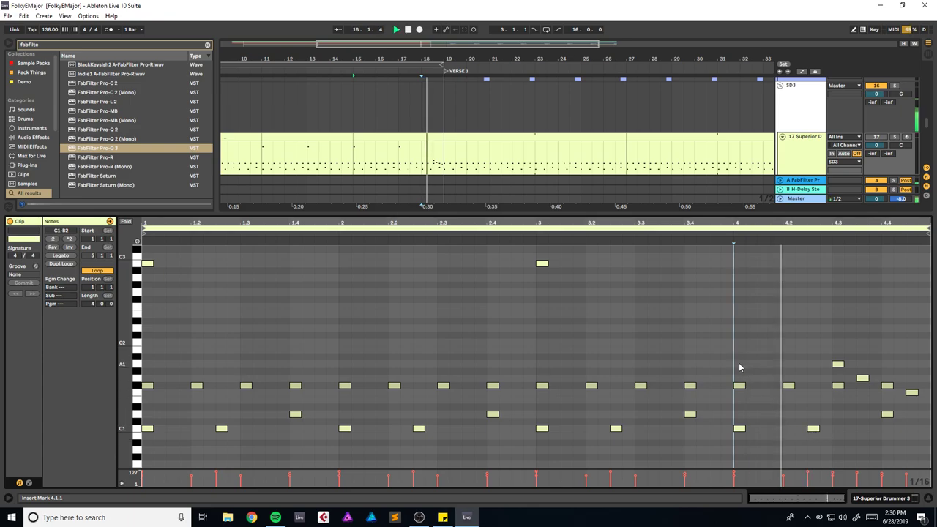
Step: Close the drum clip's note editor and the device view while verse 1 plays
{"action": "left_click", "coordinate": [881, 499]}
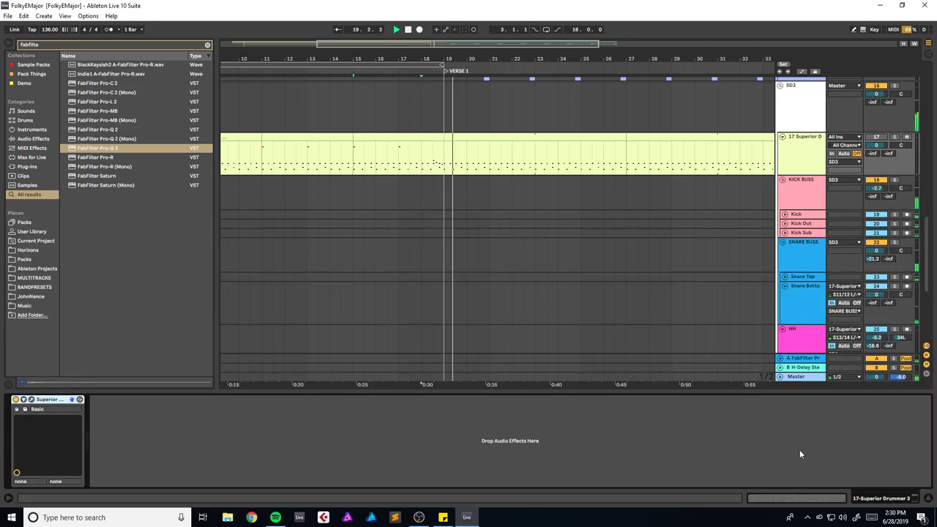
{"action": "left_click", "coordinate": [567, 391]}
{"action": "scroll", "coordinate": [556, 389], "scroll_direction": "up", "scroll_amount": 10}
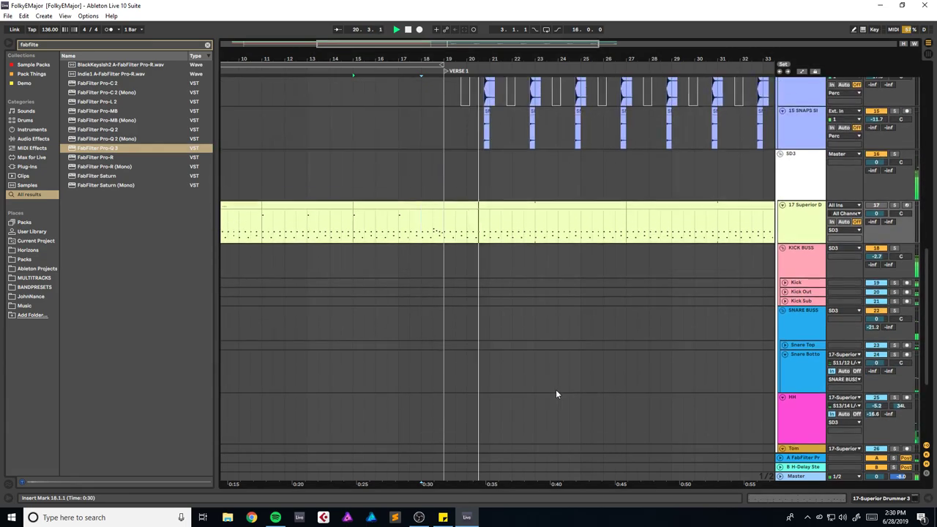
{"action": "scroll", "coordinate": [399, 353], "scroll_direction": "up", "scroll_amount": 8}
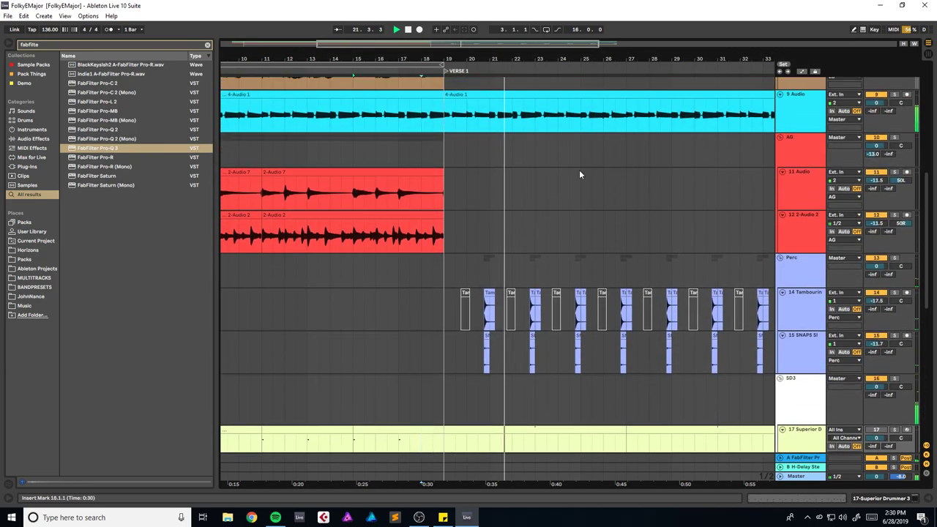
Step: Duplicate the last intro clip on the 5 Kontakt track twice to fill verse 1 up to bar 35
{"action": "mouse_move", "coordinate": [522, 60]}
{"action": "left_mouse_down"}
{"action": "mouse_move", "coordinate": [469, 46]}
{"action": "mouse_move", "coordinate": [521, 45]}
{"action": "left_mouse_up"}
{"action": "scroll", "coordinate": [570, 201], "scroll_direction": "up", "scroll_amount": 2}
{"action": "scroll", "coordinate": [569, 201], "scroll_direction": "up", "scroll_amount": 1}
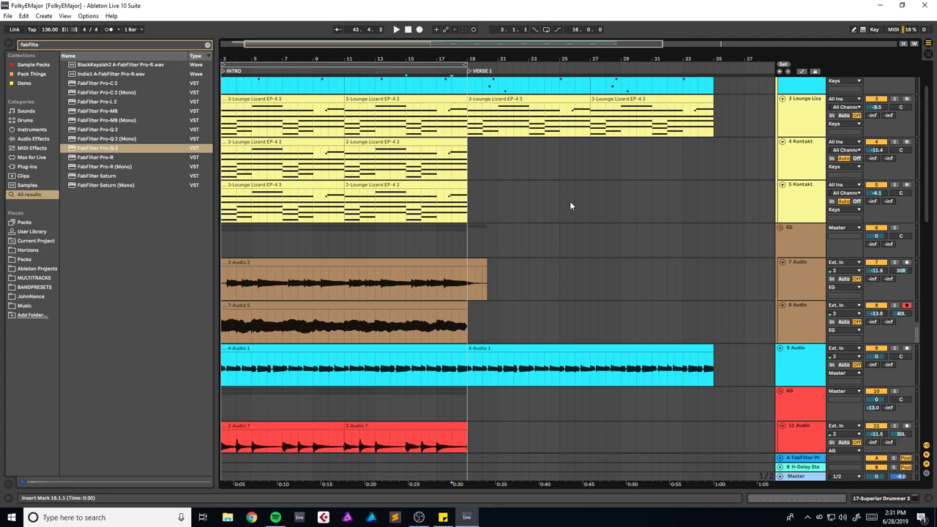
{"action": "left_click", "coordinate": [390, 185]}
{"action": "key", "text": "ctrl+d"}
{"action": "key", "text": "ctrl+d"}
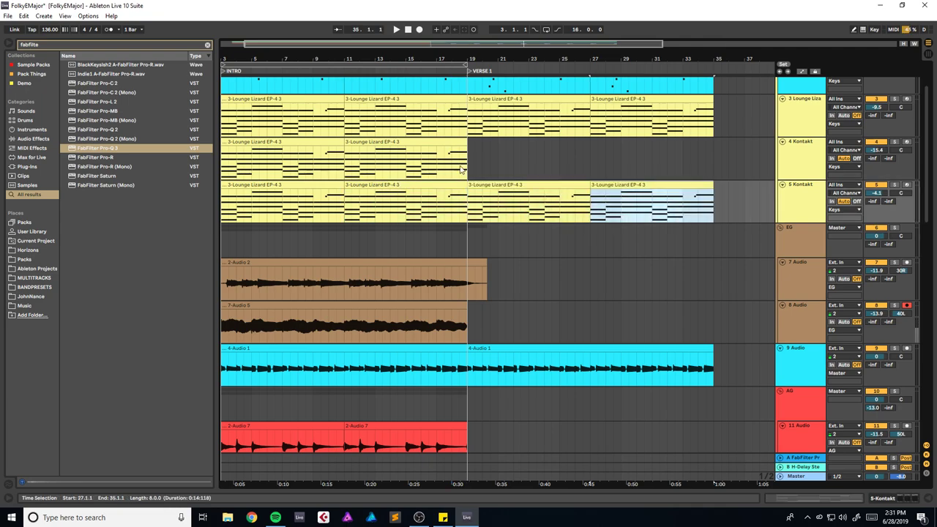
Step: Play the transition into verse 1 from around bar 17 and save the set
{"action": "left_click", "coordinate": [442, 167]}
{"action": "key", "text": "space"}
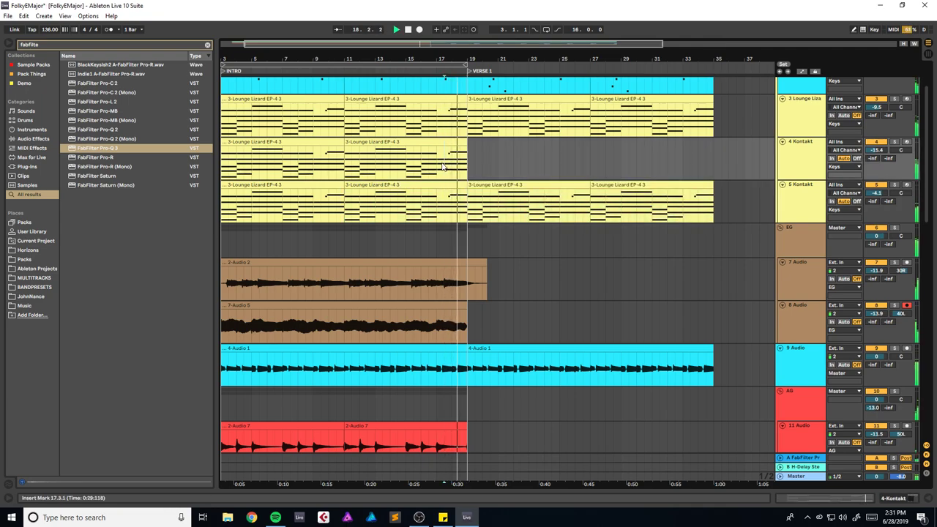
{"action": "key", "text": "ctrl+s"}
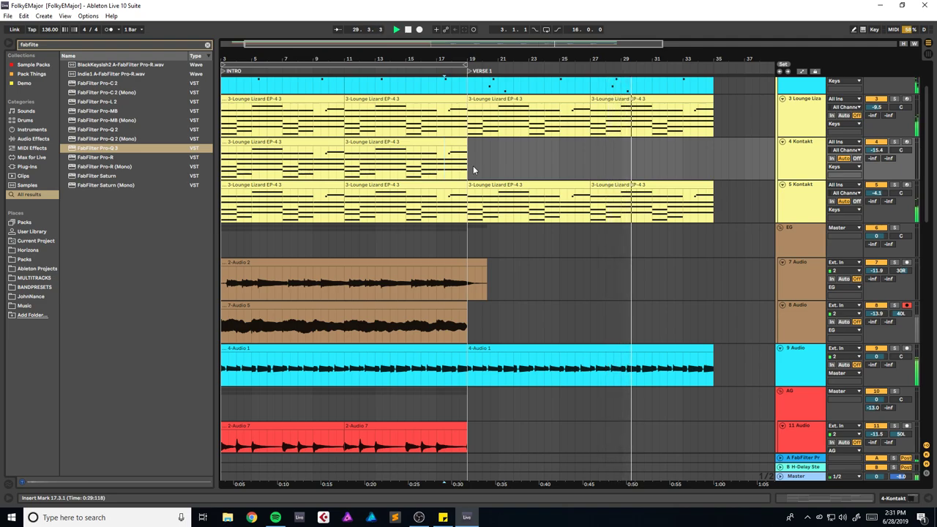
{"action": "left_click", "coordinate": [450, 168]}
{"action": "left_click_drag", "start_coordinate": [480, 45], "coordinate": [492, 66]}
{"action": "key", "text": "space"}
{"action": "scroll", "coordinate": [513, 164], "scroll_direction": "down", "scroll_amount": 1}
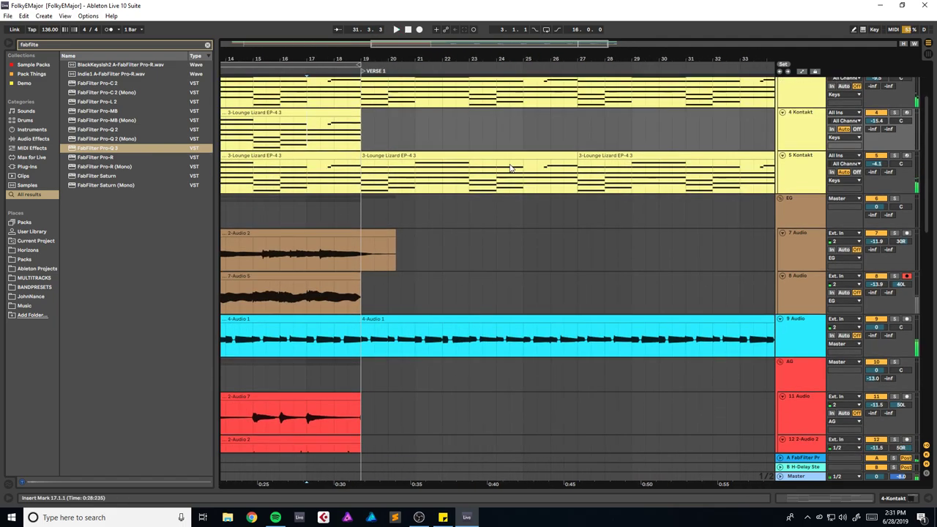
Step: Add a new MIDI track after the Keys group and load the Serum_x64 instrument on it
{"action": "scroll", "coordinate": [513, 163], "scroll_direction": "up", "scroll_amount": 2}
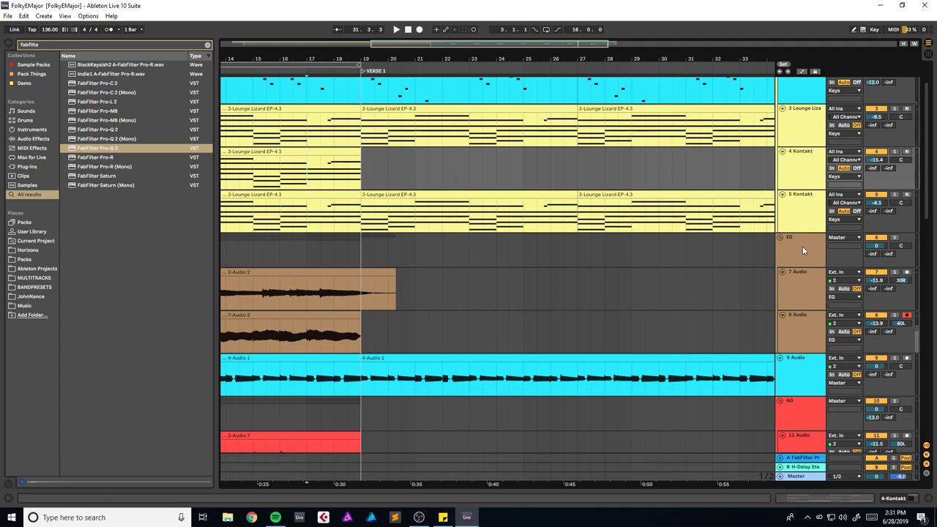
{"action": "scroll", "coordinate": [746, 176], "scroll_direction": "up", "scroll_amount": 2}
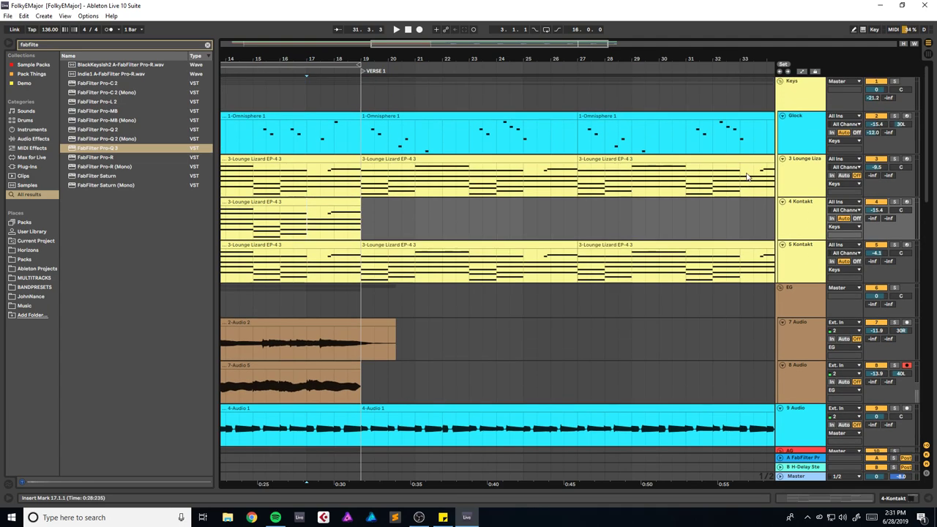
{"action": "left_click", "coordinate": [793, 105]}
{"action": "key", "text": "ctrl+shift+t"}
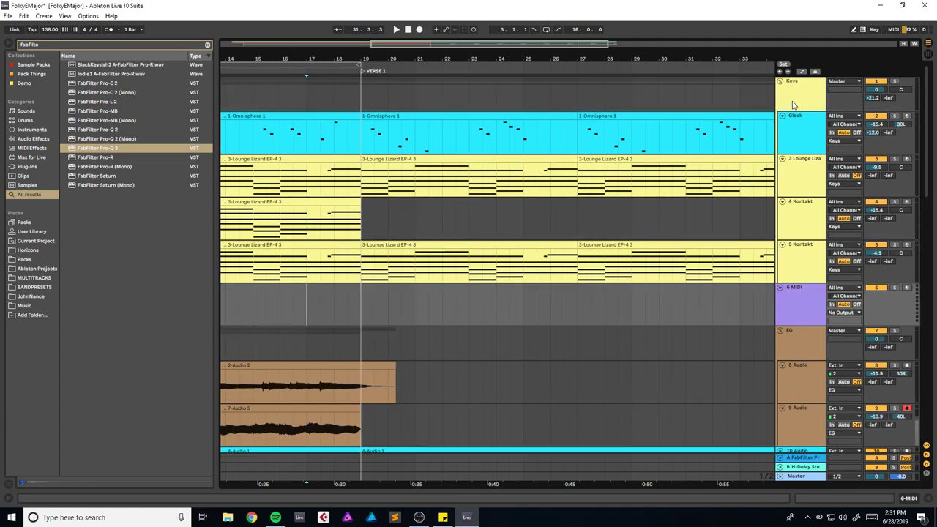
{"action": "key", "text": "ctrl+f"}
{"action": "type", "text": "serum"}
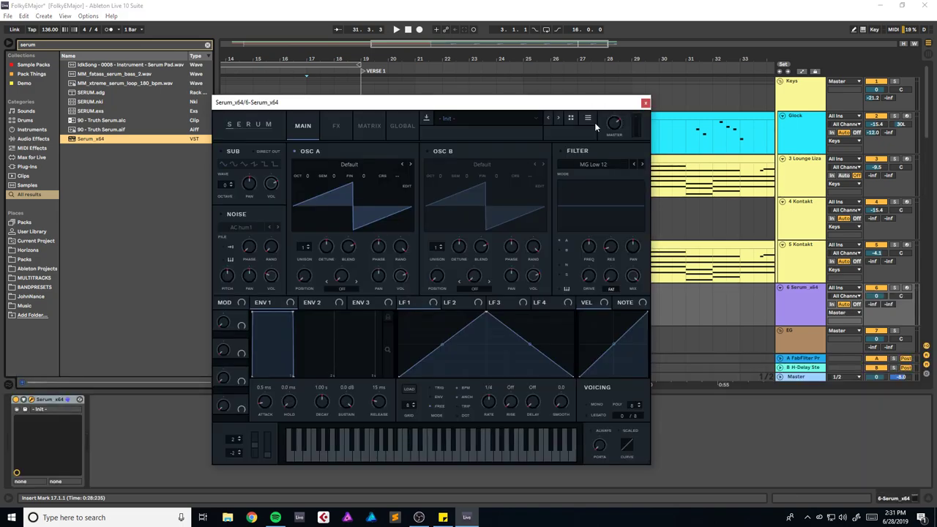
{"action": "left_click", "coordinate": [645, 103]}
Step: Copy the first verse 1 clip from the 5 Kontakt track down to the Serum track at bar 19
{"action": "left_click_drag", "start_coordinate": [527, 50], "coordinate": [526, 46]}
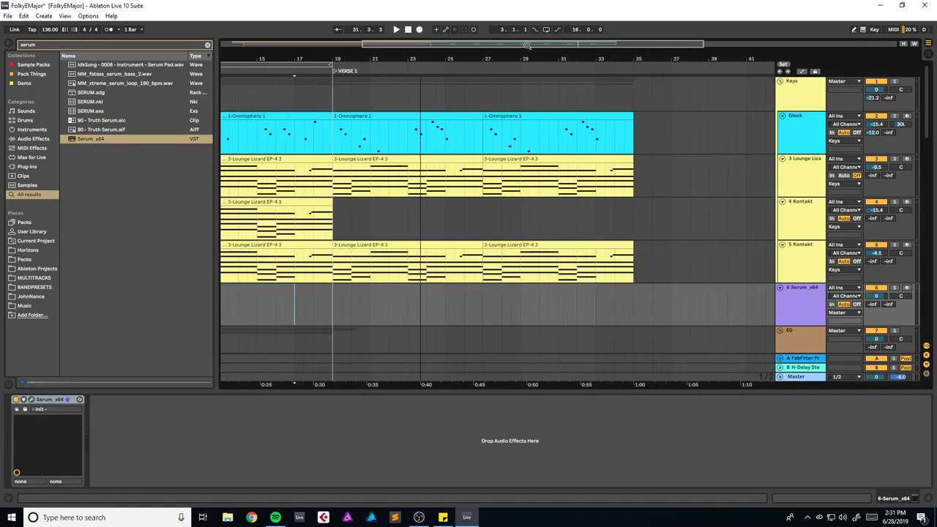
{"action": "left_click", "coordinate": [522, 257]}
{"action": "left_click", "coordinate": [414, 243]}
{"action": "left_click_drag", "start_coordinate": [415, 246], "coordinate": [419, 296]}
Step: In the copied Serum clip, delete the closing G#3 and A3 melody notes and add a sustained B3 from bar 8
{"action": "double_click", "coordinate": [424, 287]}
{"action": "left_click_drag", "start_coordinate": [831, 307], "coordinate": [795, 332]}
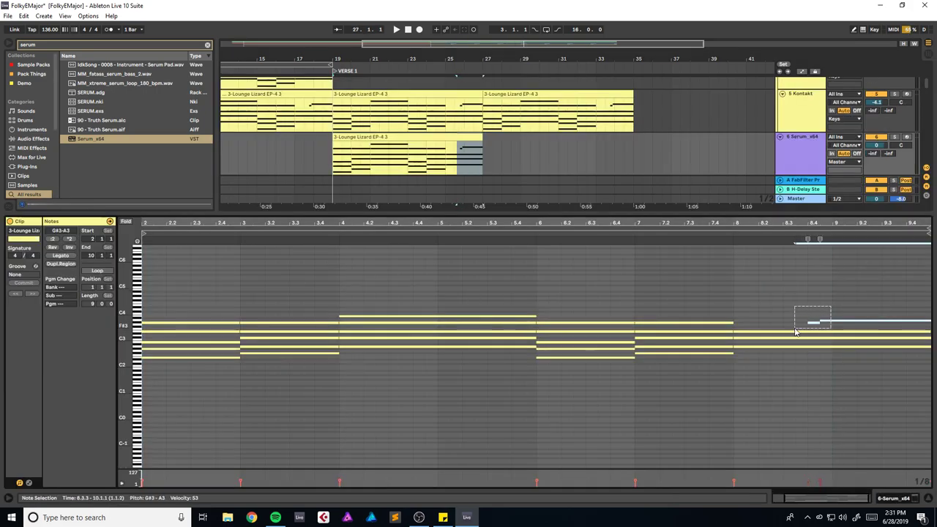
{"action": "key", "text": "Delete"}
{"action": "left_click", "coordinate": [764, 346]}
{"action": "left_click_drag", "start_coordinate": [764, 347], "coordinate": [765, 323]}
{"action": "key", "text": "Up"}
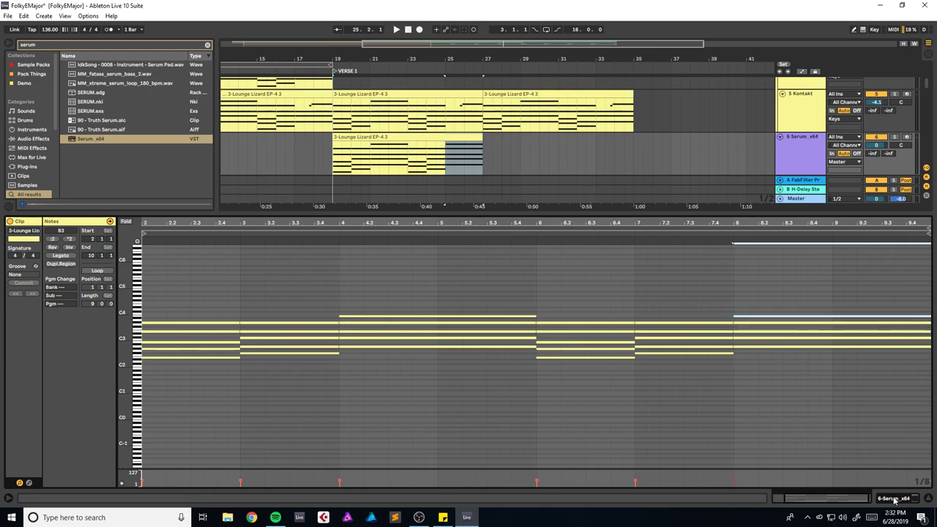
Step: Duplicate the edited Serum clip to fill verse 1 up to bar 35 and set the track's volume to -20.3 dB
{"action": "left_click", "coordinate": [893, 500]}
{"action": "left_click", "coordinate": [408, 138]}
{"action": "key", "text": "ctrl+d"}
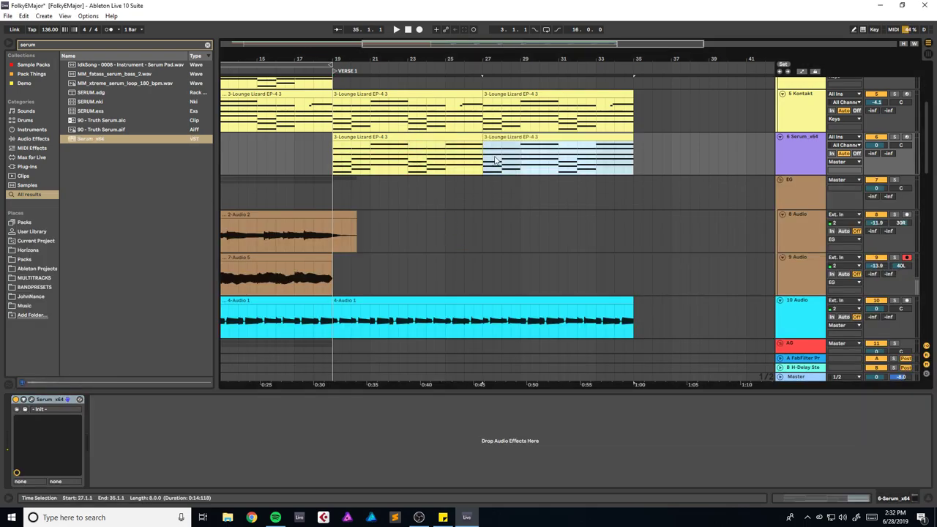
{"action": "scroll", "coordinate": [463, 156], "scroll_direction": "up", "scroll_amount": 2}
{"action": "left_click_drag", "start_coordinate": [876, 184], "coordinate": [876, 203]}
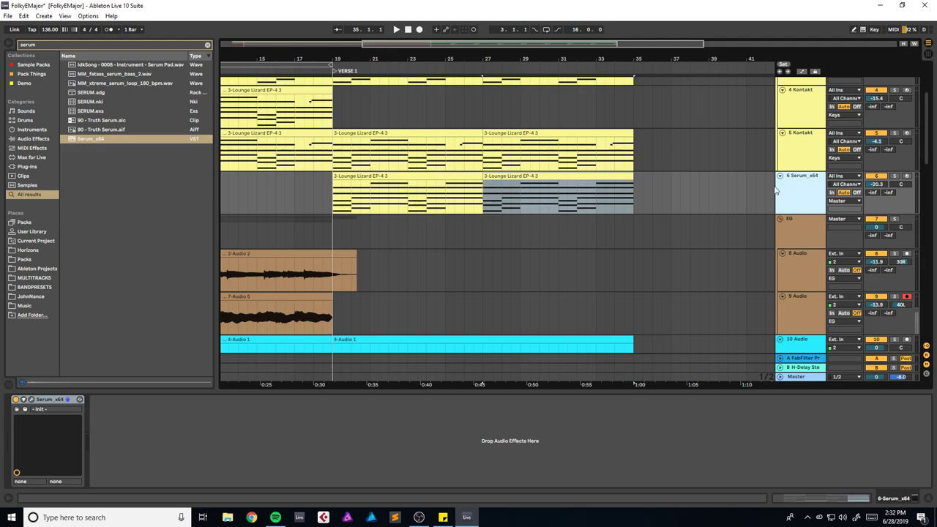
Step: Add an Arpeggiator ahead of Serum with the gate at 99% and save the set
{"action": "key", "text": "ctrl+f"}
{"action": "type", "text": "arp"}
{"action": "left_click_drag", "start_coordinate": [89, 65], "coordinate": [29, 417]}
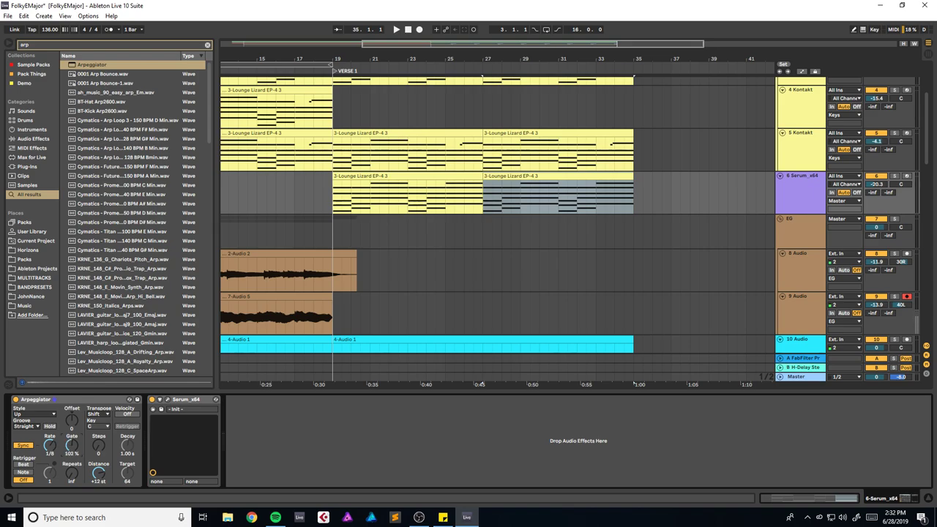
{"action": "key", "text": "ctrl+s"}
Step: Open the Serum editor and raise Osc A's unison to 8 voices
{"action": "left_click", "coordinate": [166, 402]}
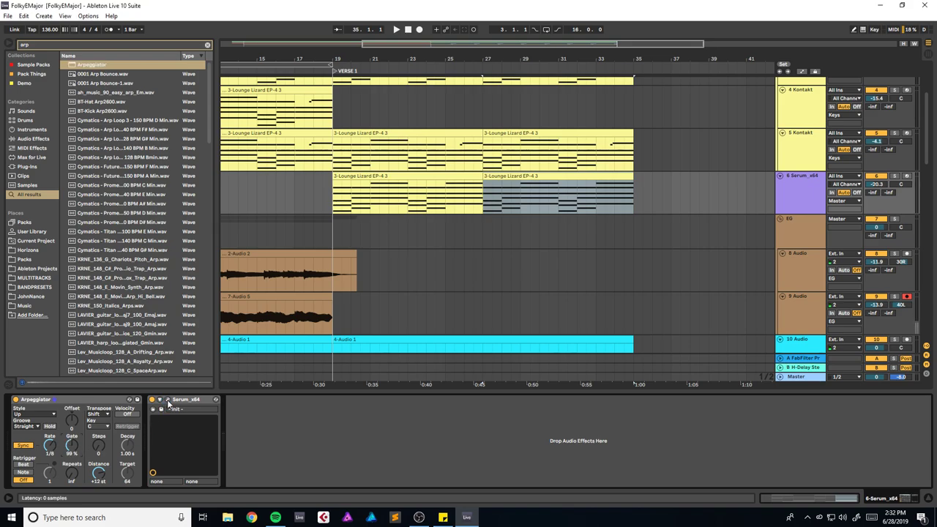
{"action": "left_click_drag", "start_coordinate": [417, 106], "coordinate": [630, 125]}
{"action": "left_click_drag", "start_coordinate": [521, 266], "coordinate": [544, 274]}
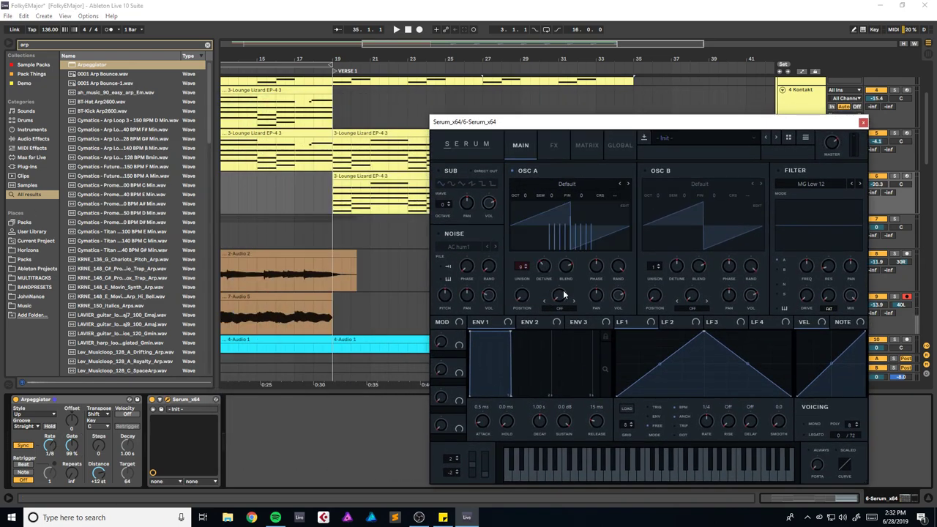
Step: Set Serum's Env 2 to 423 ms decay and 0% sustain, route it to the cutoff, and enable the filter
{"action": "left_click", "coordinate": [536, 323]}
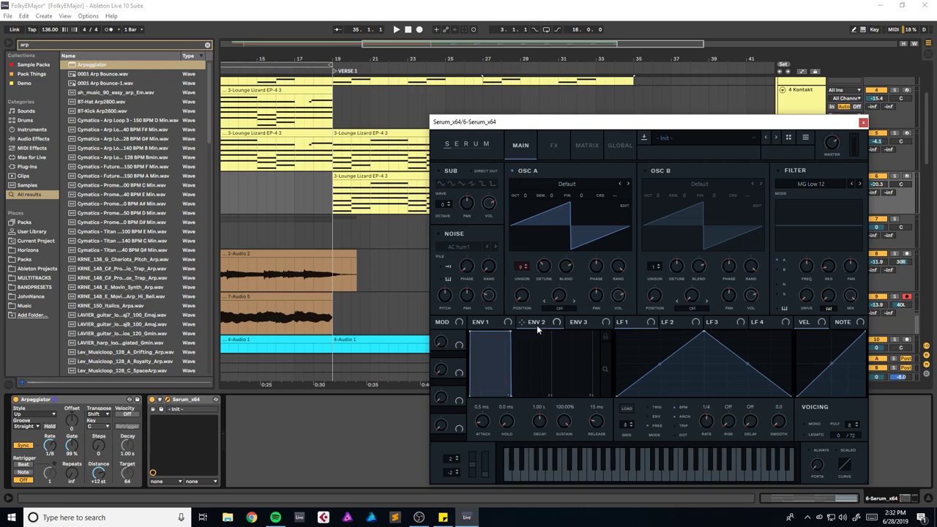
{"action": "left_click_drag", "start_coordinate": [562, 428], "coordinate": [559, 424]}
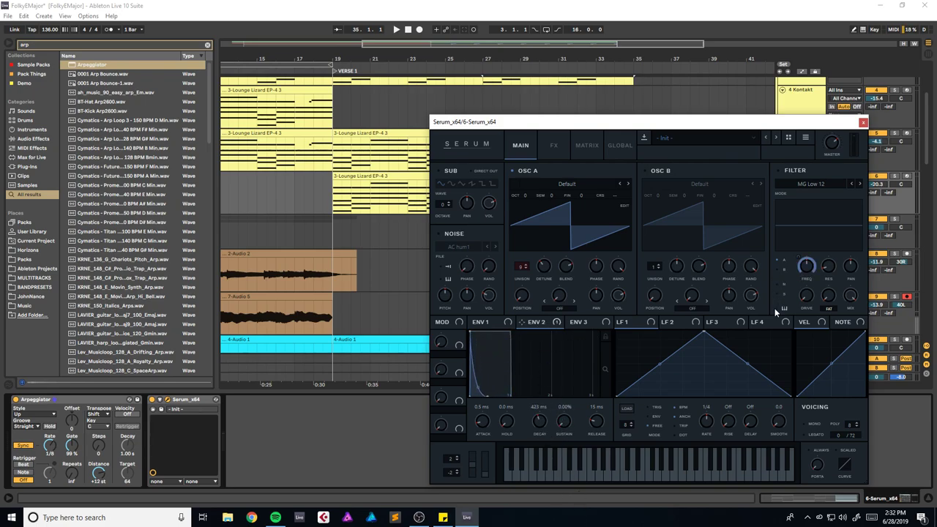
{"action": "left_click", "coordinate": [552, 145]}
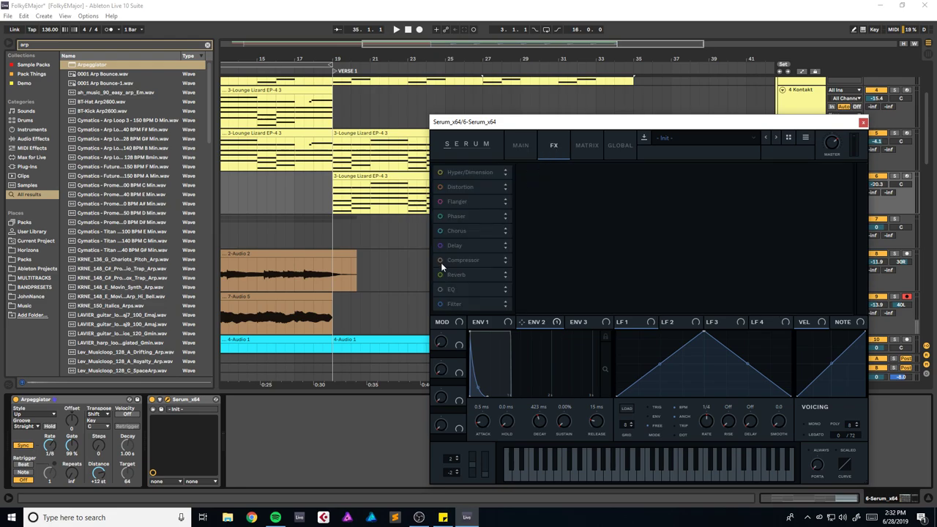
{"action": "left_click", "coordinate": [533, 146]}
{"action": "left_click", "coordinate": [777, 170]}
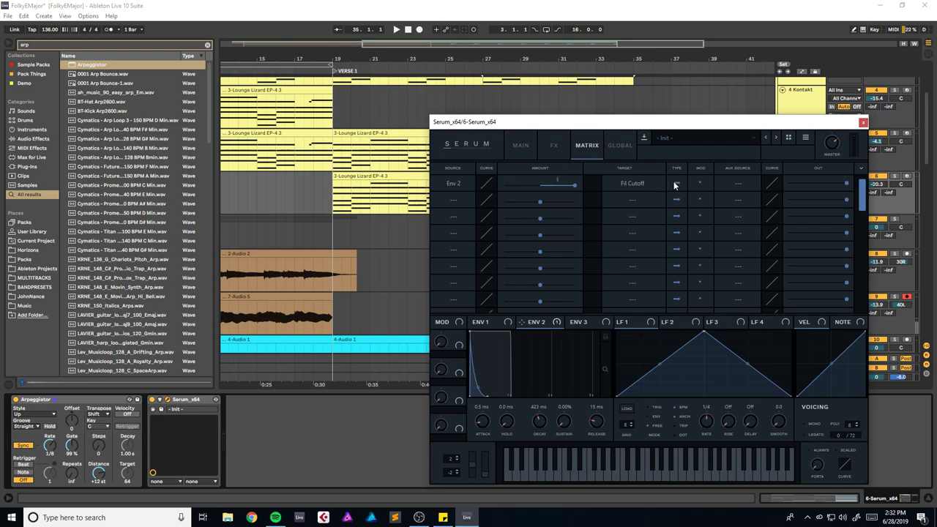
{"action": "left_click", "coordinate": [518, 146]}
{"action": "left_click", "coordinate": [862, 122]}
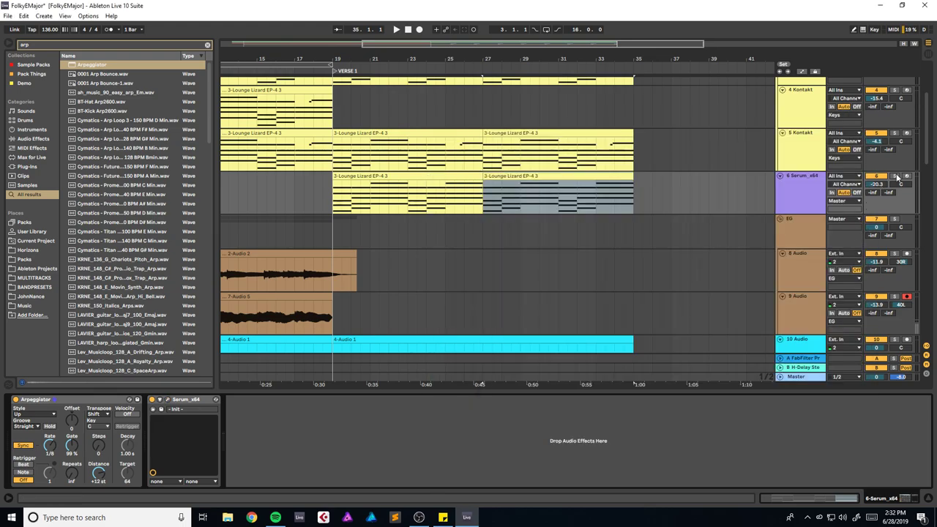
Step: Arm the Serum track and lower Serum's filter cutoff while the verse plays from bar 27
{"action": "left_click", "coordinate": [906, 176]}
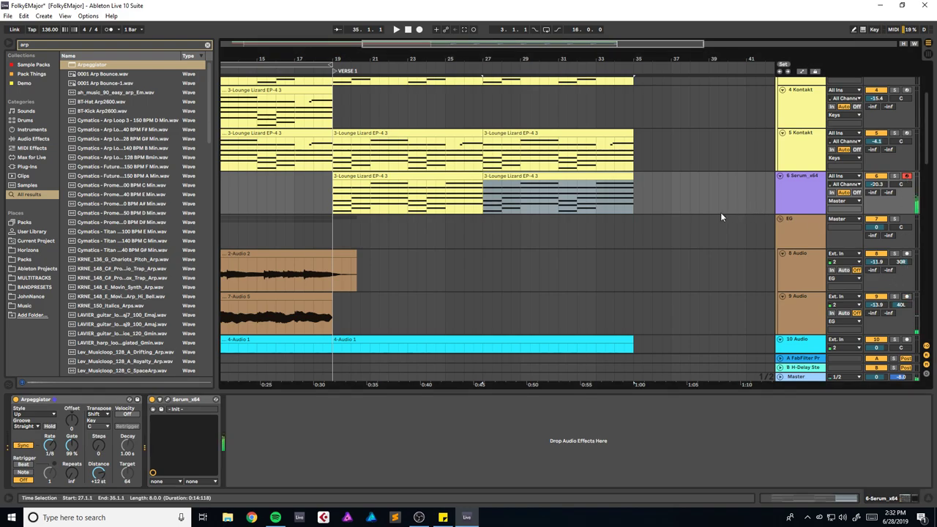
{"action": "scroll", "coordinate": [700, 220], "scroll_direction": "up", "scroll_amount": 3}
{"action": "scroll", "coordinate": [701, 219], "scroll_direction": "down", "scroll_amount": 2}
{"action": "left_click", "coordinate": [813, 228]}
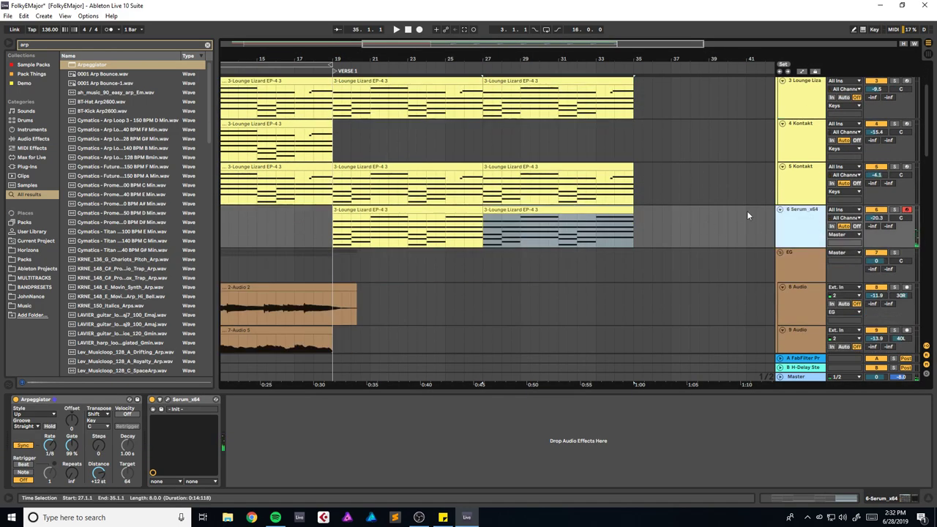
{"action": "left_click", "coordinate": [169, 401]}
{"action": "key", "text": "space"}
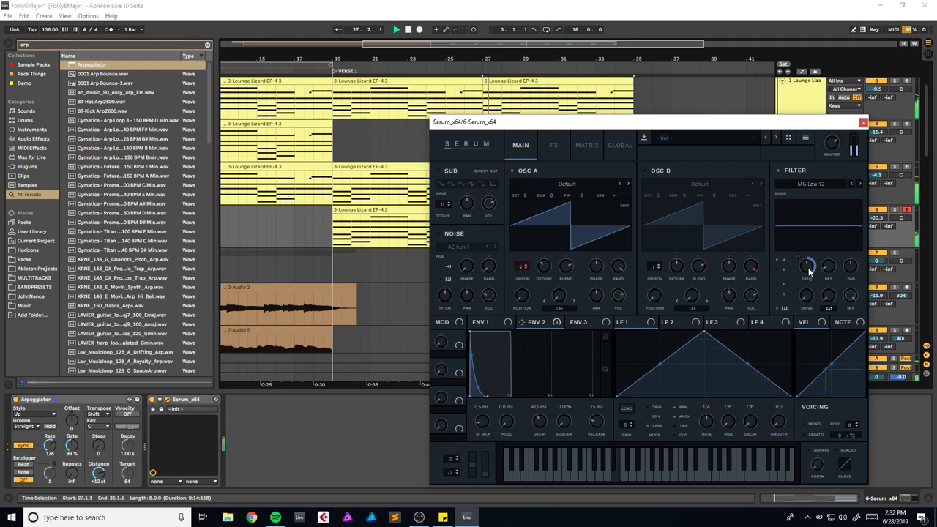
{"action": "mouse_move", "coordinate": [806, 269]}
{"action": "left_mouse_down"}
{"action": "mouse_move", "coordinate": [806, 281]}
{"action": "mouse_move", "coordinate": [800, 260]}
{"action": "left_mouse_up"}
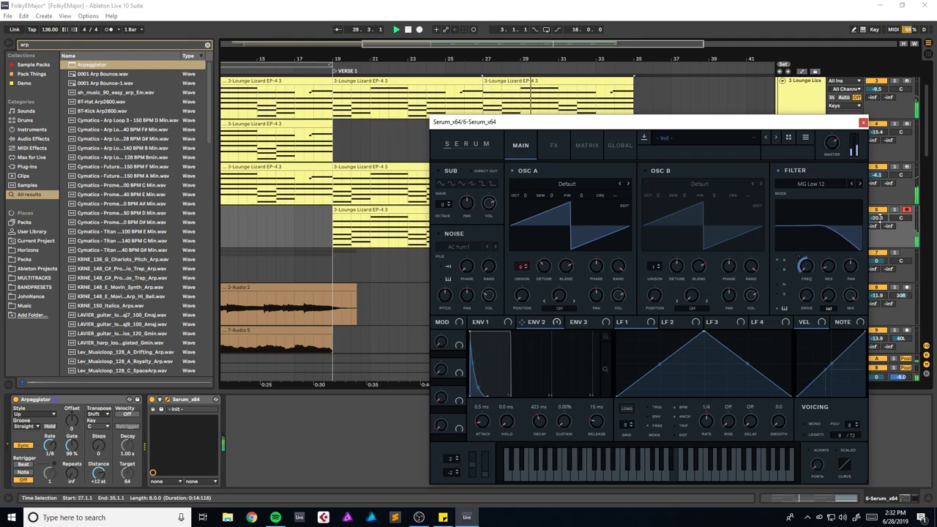
Step: Solo the Serum track and loop playback over verse 1 from bar 19 to bar 35
{"action": "left_click", "coordinate": [894, 210]}
{"action": "left_click_drag", "start_coordinate": [718, 126], "coordinate": [587, 264]}
{"action": "left_click", "coordinate": [333, 225]}
{"action": "left_click_drag", "start_coordinate": [299, 64], "coordinate": [600, 62]}
{"action": "left_click", "coordinate": [547, 31]}
{"action": "key", "text": "space"}
Step: Turn on Serum's Chorus effect with a rate of 0.04 Hz and close the editor
{"action": "left_click_drag", "start_coordinate": [533, 257], "coordinate": [534, 121]}
{"action": "mouse_move", "coordinate": [411, 268]}
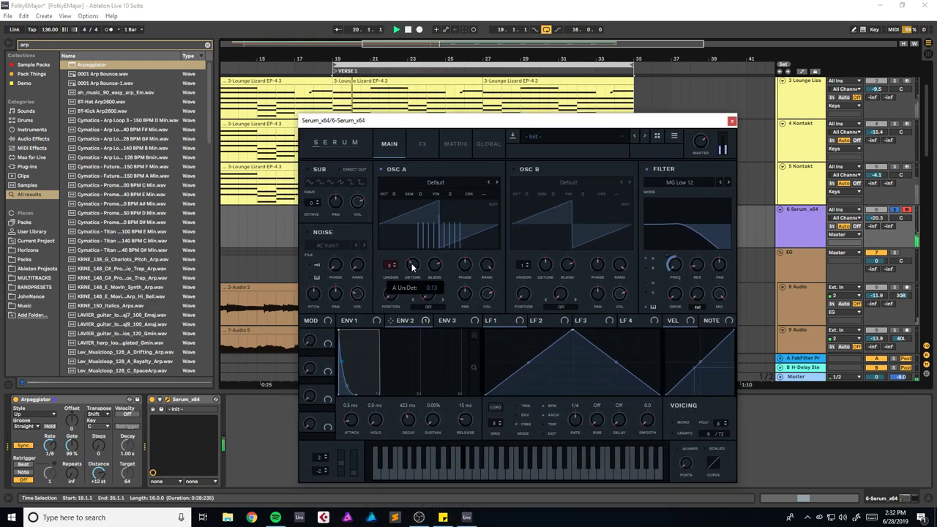
{"action": "left_click", "coordinate": [433, 149]}
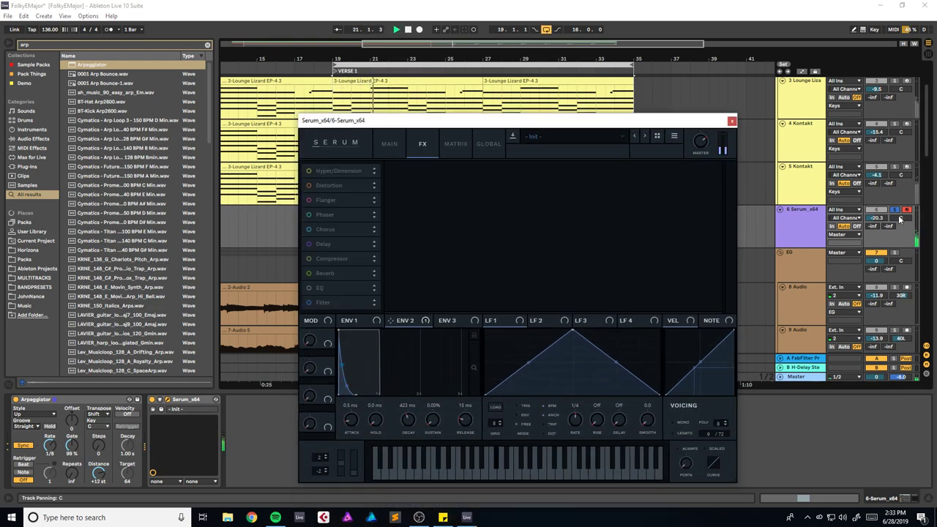
{"action": "left_click", "coordinate": [310, 230]}
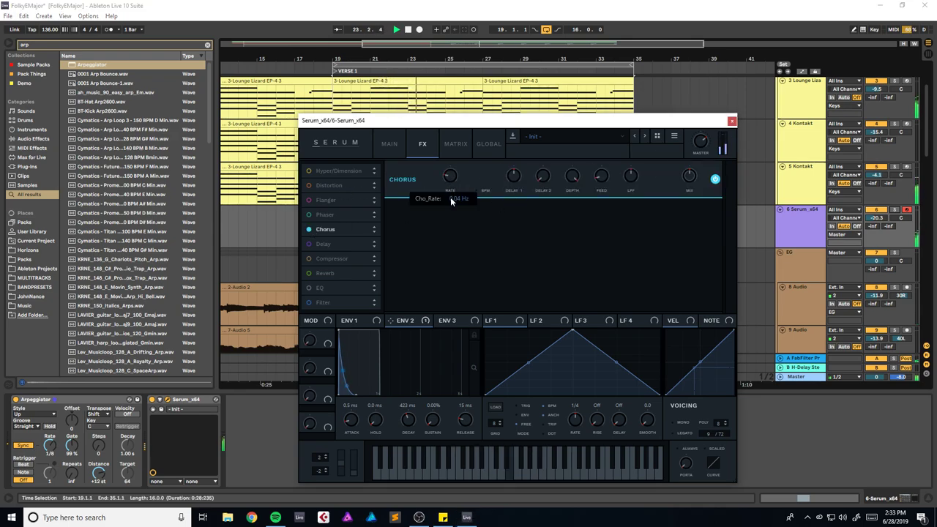
{"action": "left_click", "coordinate": [731, 120]}
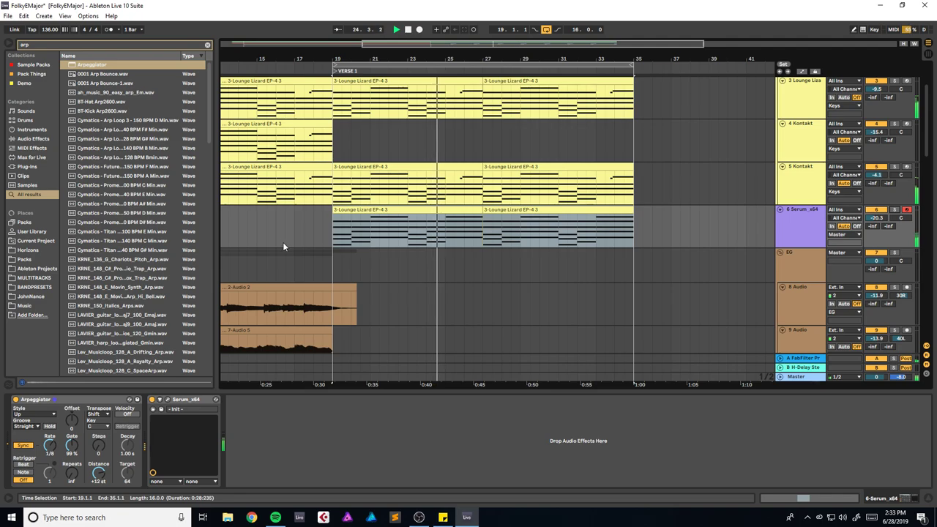
Step: Try the Arpeggiator at a 1/16 rate and return it to 1/8
{"action": "left_click", "coordinate": [54, 448]}
{"action": "left_click_drag", "start_coordinate": [54, 451], "coordinate": [54, 456]}
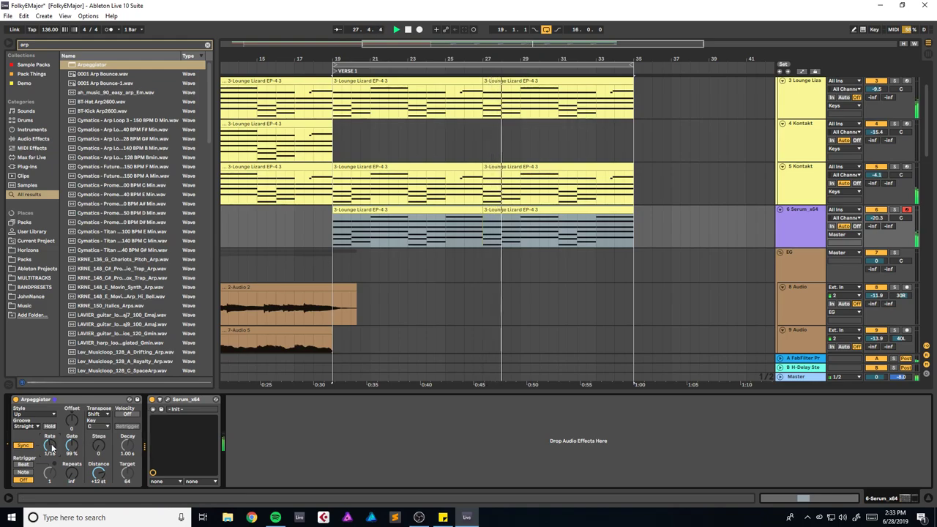
{"action": "left_click_drag", "start_coordinate": [51, 448], "coordinate": [51, 443]}
Step: Load the Analog wavetable Basic Shapes into Serum's Osc A
{"action": "left_click", "coordinate": [166, 402]}
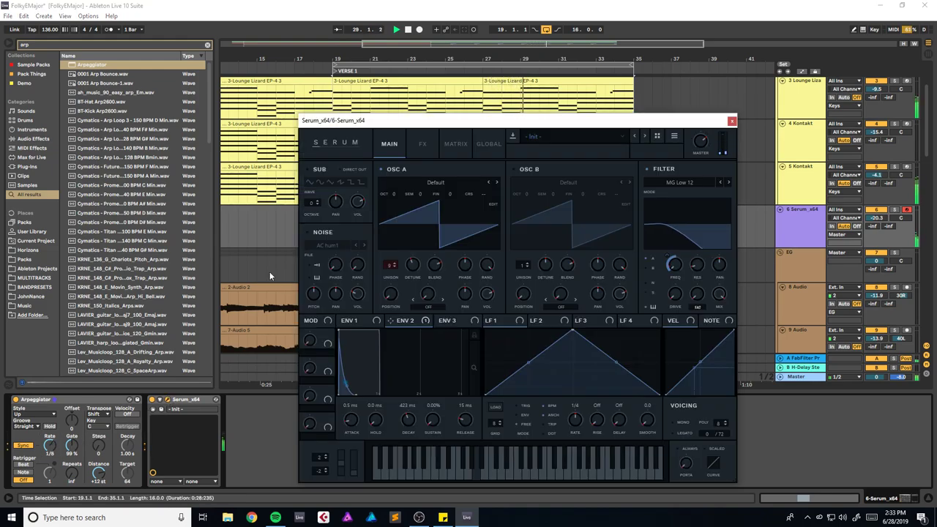
{"action": "left_click", "coordinate": [448, 183]}
{"action": "mouse_move", "coordinate": [453, 193]}
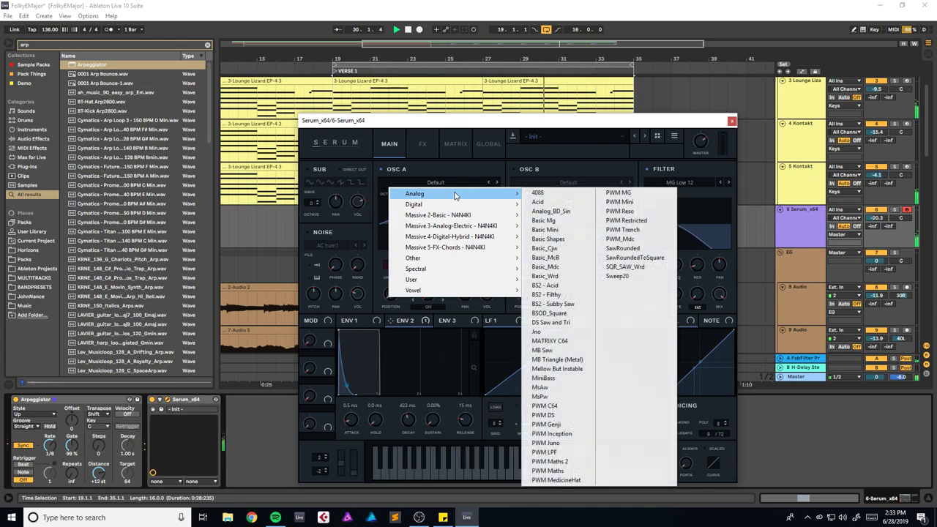
{"action": "left_click", "coordinate": [560, 240]}
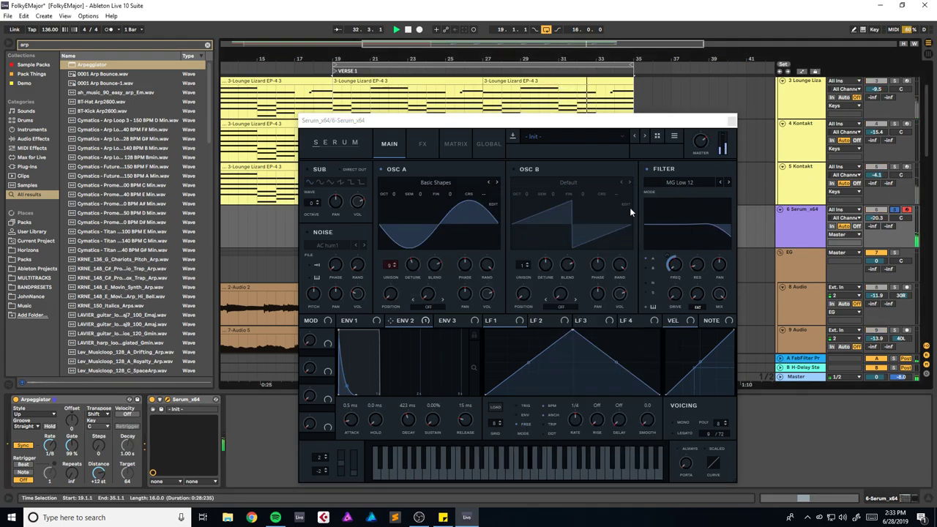
Step: Raise Serum's filter cutoff, save the set and stop playback with the Serum track selected
{"action": "left_click_drag", "start_coordinate": [680, 266], "coordinate": [681, 257]}
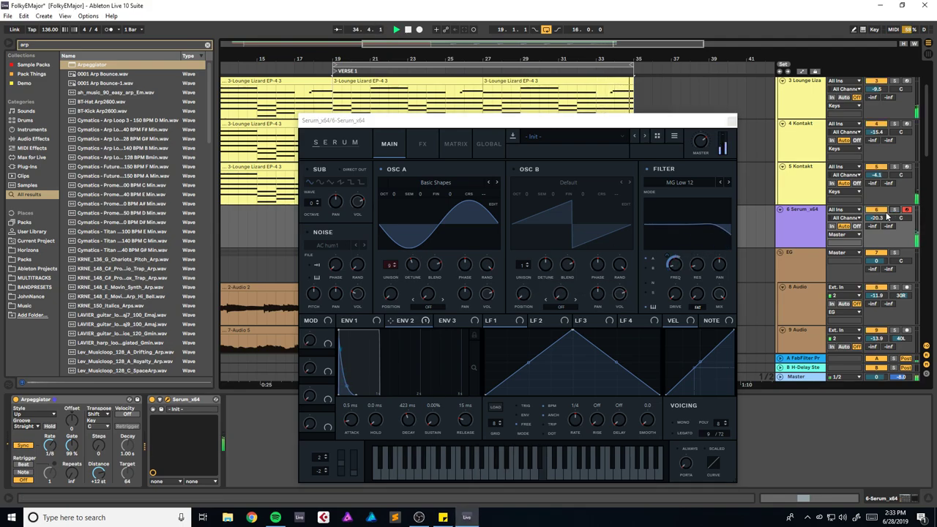
{"action": "left_click", "coordinate": [732, 122]}
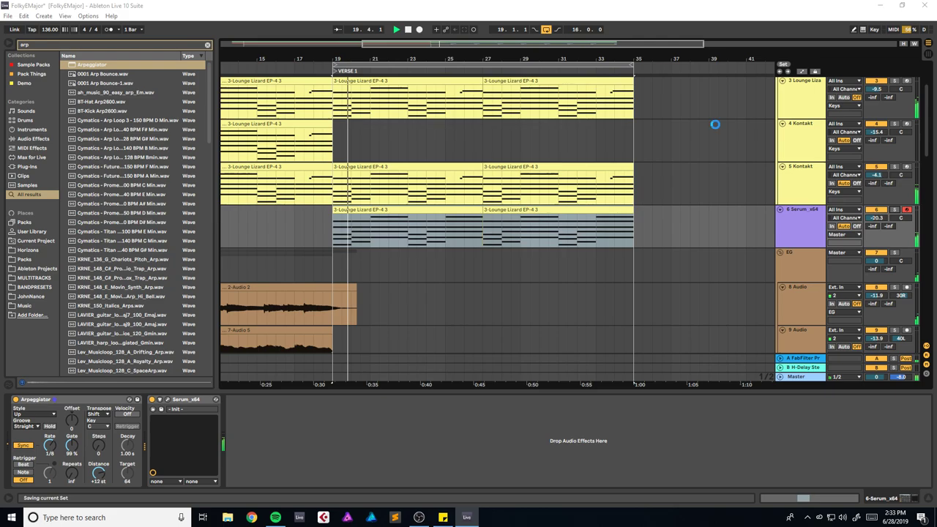
{"action": "left_click", "coordinate": [806, 228]}
{"action": "key", "text": "space"}
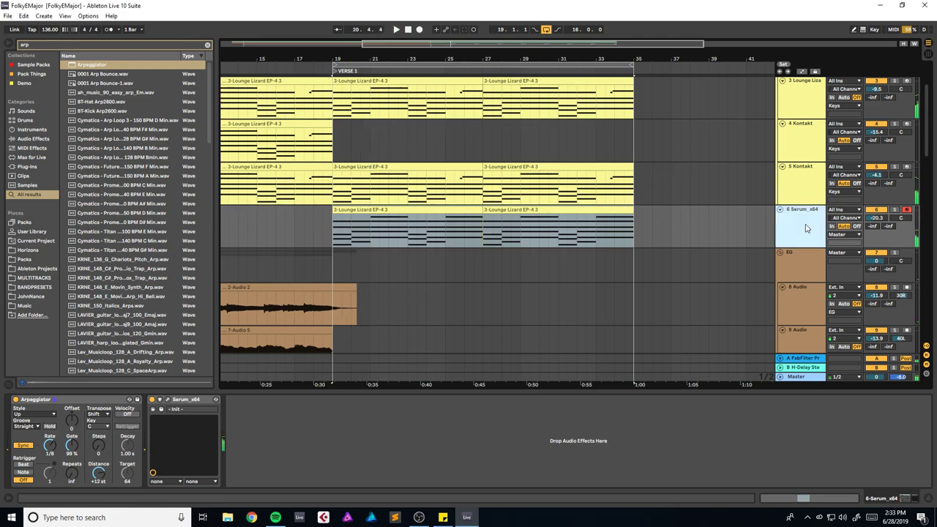
Step: Delete the Serum track and save the set
{"action": "key", "text": "Delete"}
{"action": "key", "text": "ctrl+s"}
{"action": "scroll", "coordinate": [647, 226], "scroll_direction": "up", "scroll_amount": 2}
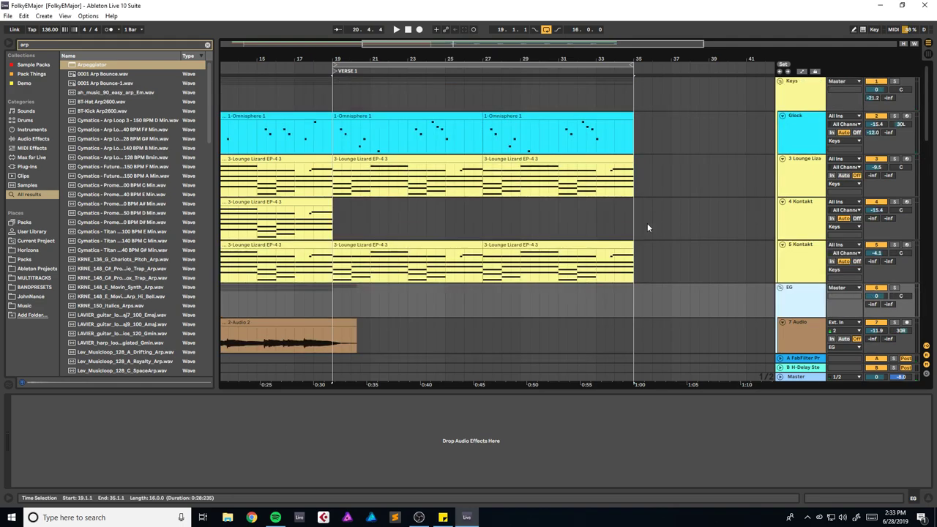
Step: Collapse all track groups in the arrangement and clear the browser search
{"action": "scroll", "coordinate": [647, 224], "scroll_direction": "down", "scroll_amount": 10}
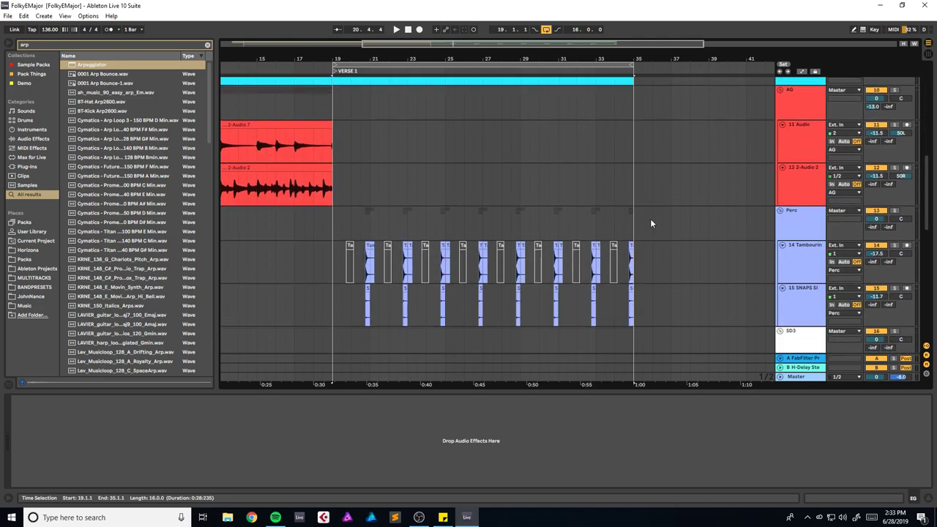
{"action": "left_click", "coordinate": [780, 212], "text": "alt"}
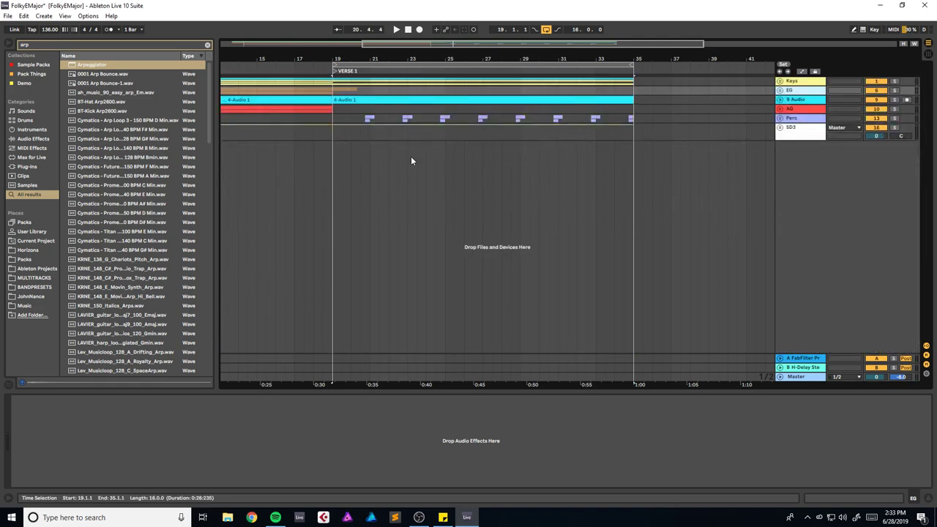
{"action": "left_click_drag", "start_coordinate": [435, 51], "coordinate": [465, 51]}
{"action": "key", "text": "ctrl+s"}
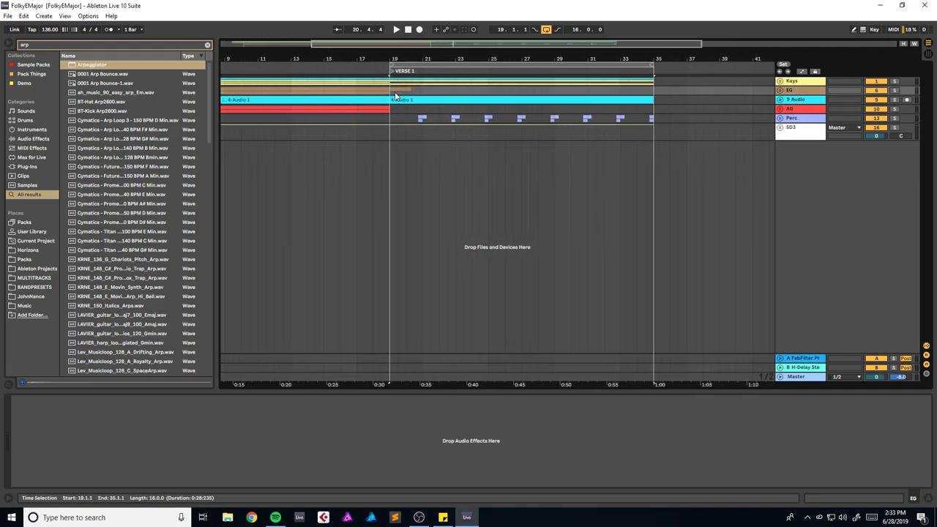
{"action": "left_click", "coordinate": [207, 46]}
Step: Unfold the SD3 group, open the Superior Drummer clip spanning bars 15 to 19 and play it
{"action": "left_click_drag", "start_coordinate": [361, 44], "coordinate": [364, 72]}
{"action": "left_click", "coordinate": [375, 118]}
{"action": "key", "text": "space"}
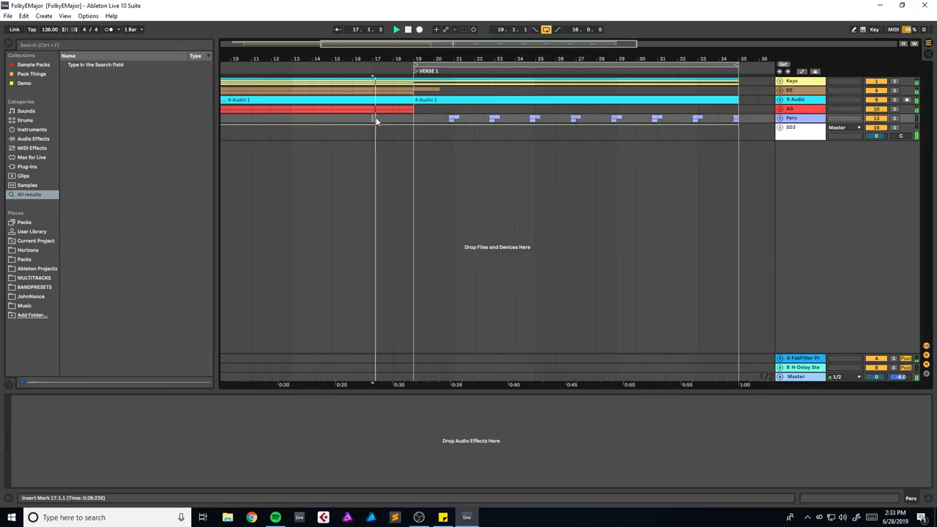
{"action": "left_click", "coordinate": [779, 128]}
{"action": "key", "text": "space"}
{"action": "double_click", "coordinate": [388, 178]}
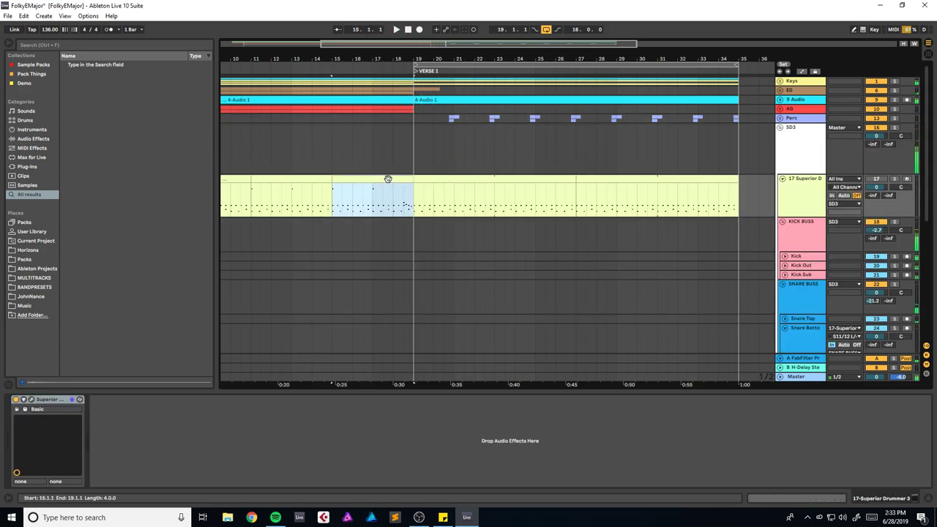
{"action": "key", "text": "space"}
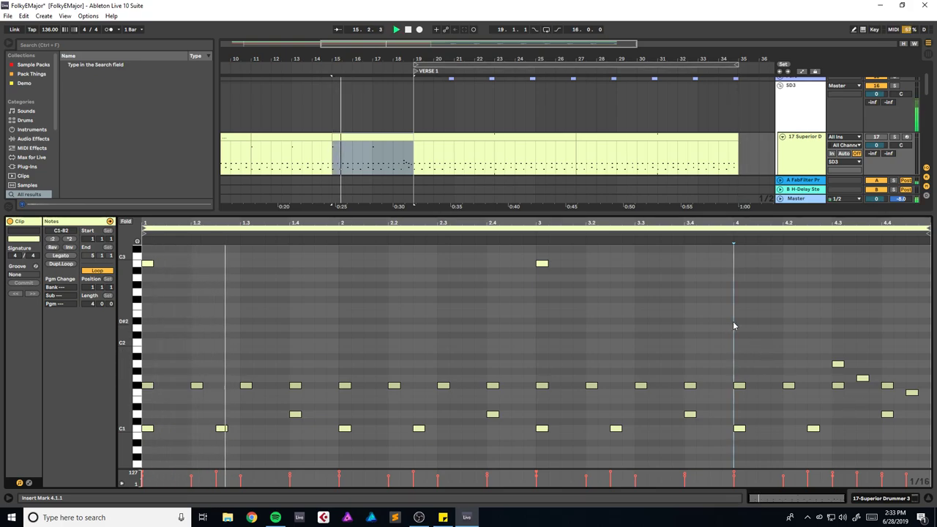
Step: Move the last C1 kick note from 4.2.3 to the end of the drum clip's fourth bar and save the set
{"action": "left_click", "coordinate": [541, 318]}
{"action": "key", "text": "space"}
{"action": "key", "text": "space"}
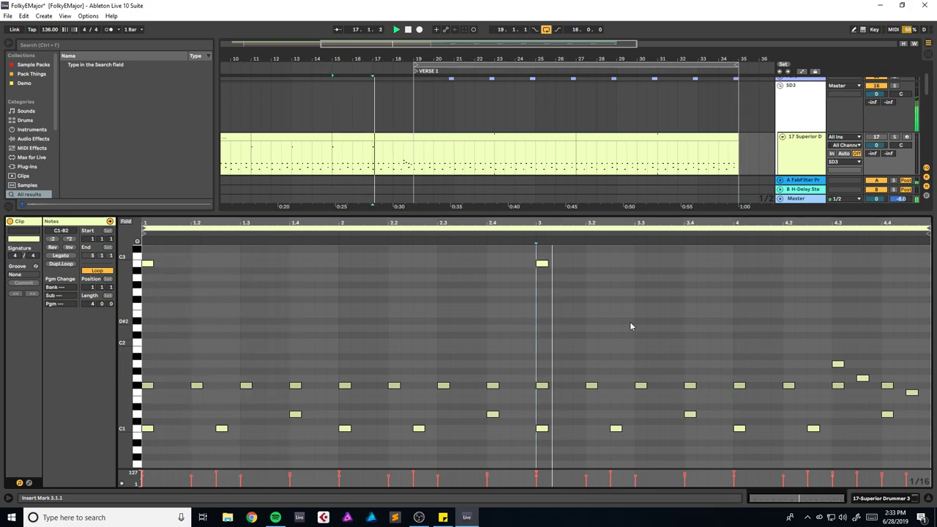
{"action": "scroll", "coordinate": [770, 363], "scroll_direction": "down", "scroll_amount": 1}
{"action": "scroll", "coordinate": [776, 366], "scroll_direction": "down", "scroll_amount": 1}
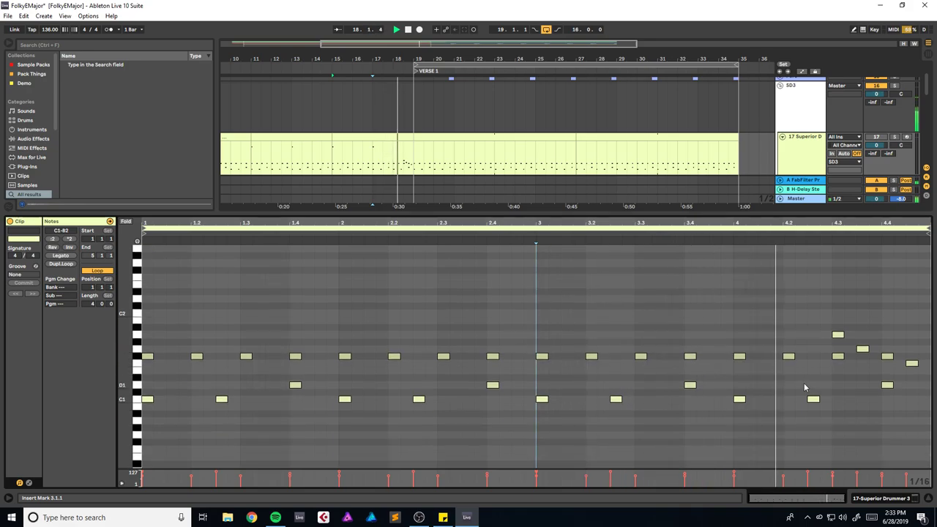
{"action": "key", "text": "space"}
{"action": "left_click_drag", "start_coordinate": [813, 400], "coordinate": [924, 403]}
{"action": "left_click", "coordinate": [783, 378]}
{"action": "key", "text": "space"}
{"action": "key", "text": "ctrl+s"}
Step: Play the arrangement through verse 1 and turn off looping
{"action": "left_click", "coordinate": [883, 499]}
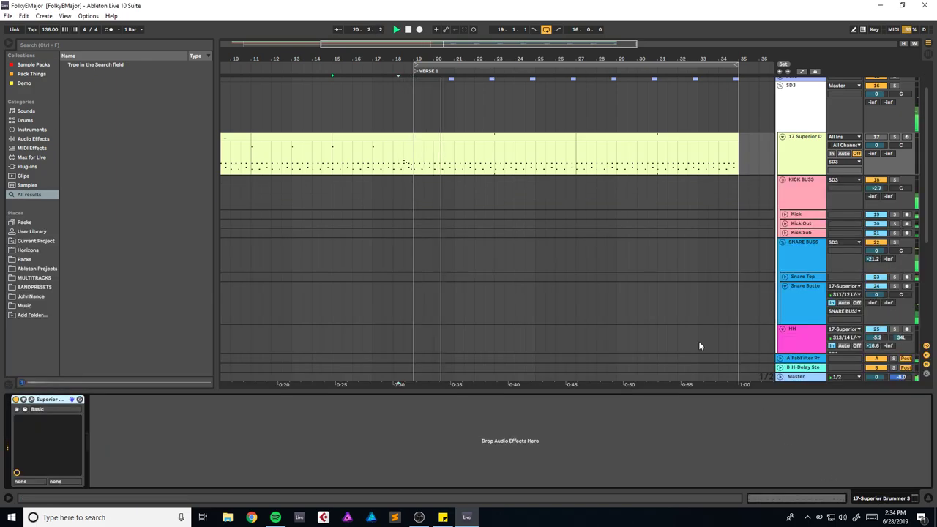
{"action": "scroll", "coordinate": [407, 246], "scroll_direction": "up", "scroll_amount": 2}
{"action": "left_click_drag", "start_coordinate": [492, 45], "coordinate": [513, 55]}
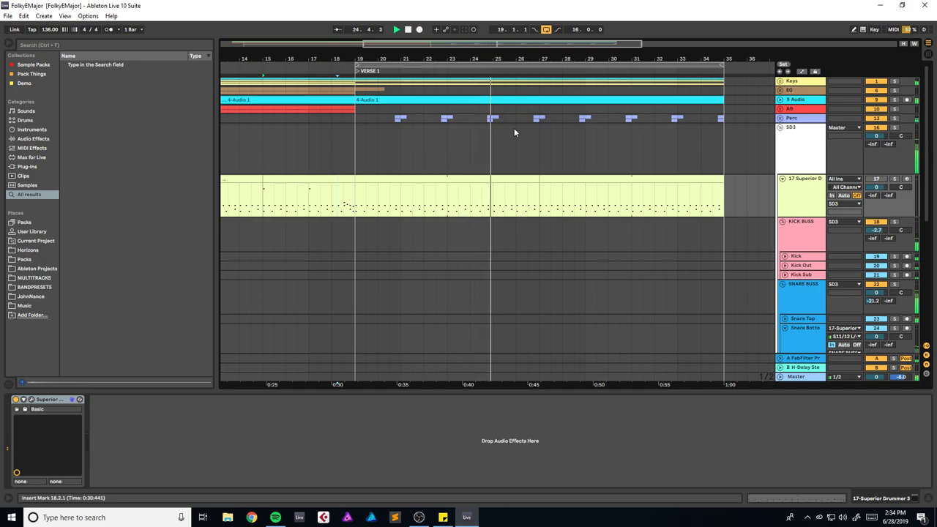
{"action": "mouse_move", "coordinate": [499, 45]}
{"action": "left_mouse_down"}
{"action": "mouse_move", "coordinate": [540, 36]}
{"action": "mouse_move", "coordinate": [515, 35]}
{"action": "left_mouse_up"}
{"action": "left_click", "coordinate": [548, 30]}
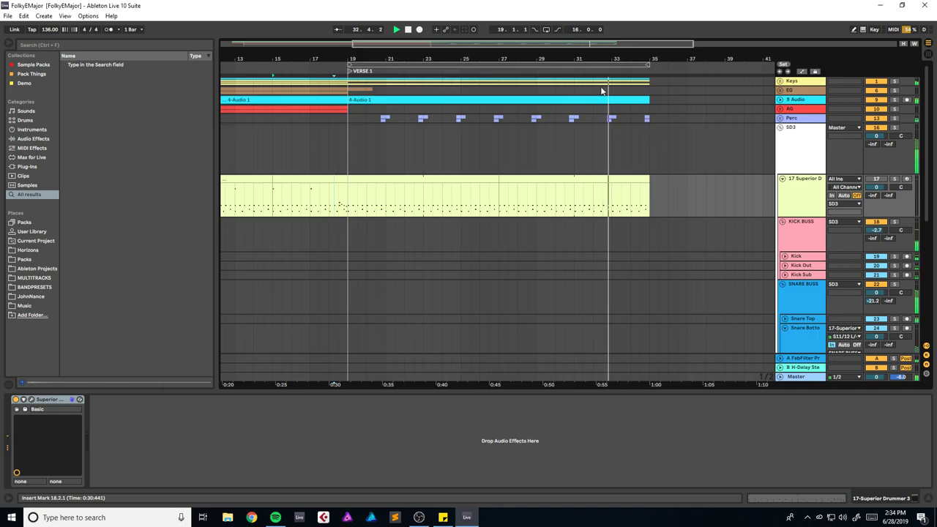
{"action": "left_click_drag", "start_coordinate": [556, 45], "coordinate": [666, 46]}
{"action": "key", "text": "space"}
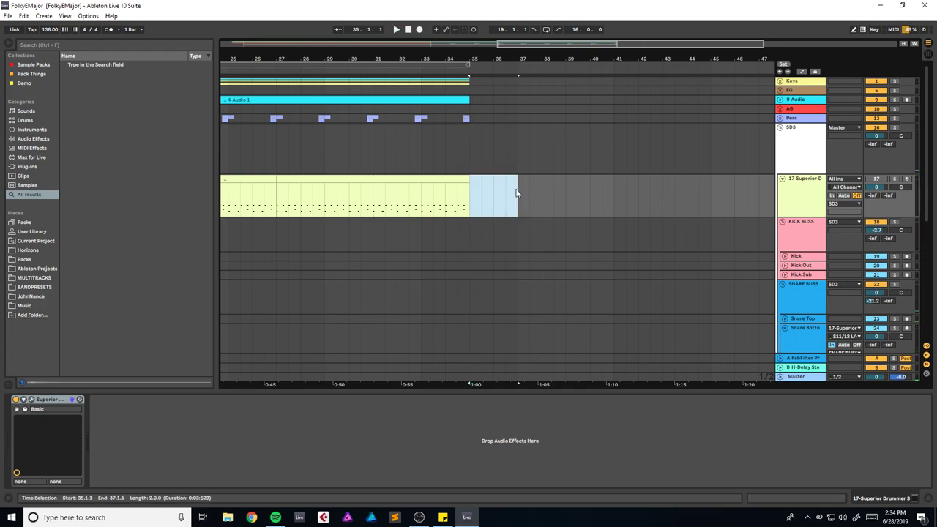
Step: Create a two-bar drum clip at bar 35 with a C1 kick and B2 crash on beat one, plus a kick on 1.2
{"action": "double_click", "coordinate": [516, 193]}
{"action": "double_click", "coordinate": [146, 371]}
{"action": "key", "text": "space"}
{"action": "double_click", "coordinate": [148, 324]}
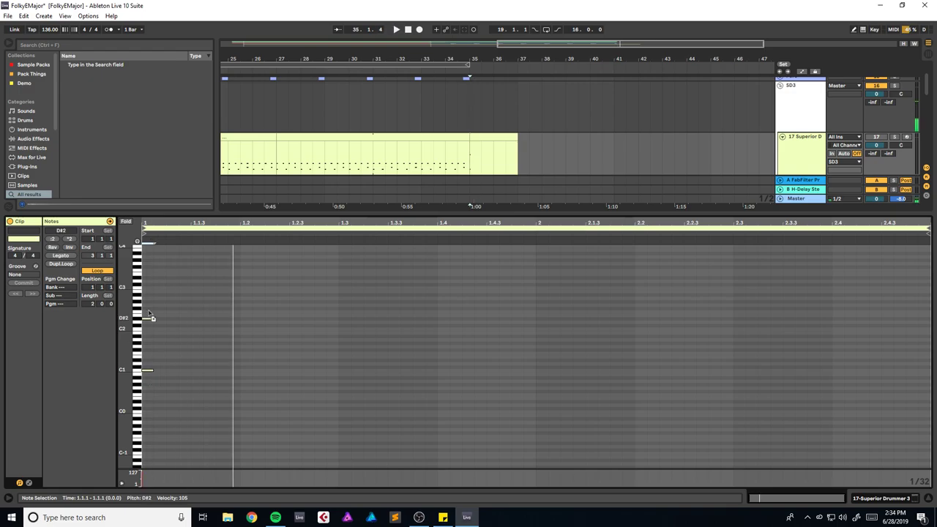
{"action": "key", "text": "space"}
{"action": "left_click_drag", "start_coordinate": [150, 292], "coordinate": [249, 372]}
{"action": "key", "text": "space"}
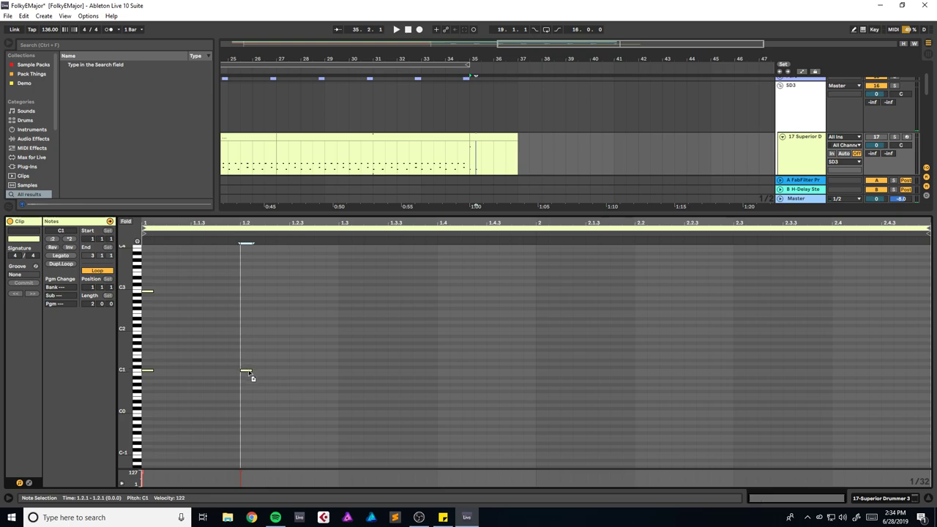
Step: Rearrange the C1 kick notes so they fall on 1.1, 1.3, 2.1 and 2.3 of the new drum clip
{"action": "left_click_drag", "start_coordinate": [338, 362], "coordinate": [149, 377]}
{"action": "key", "text": "ctrl+d"}
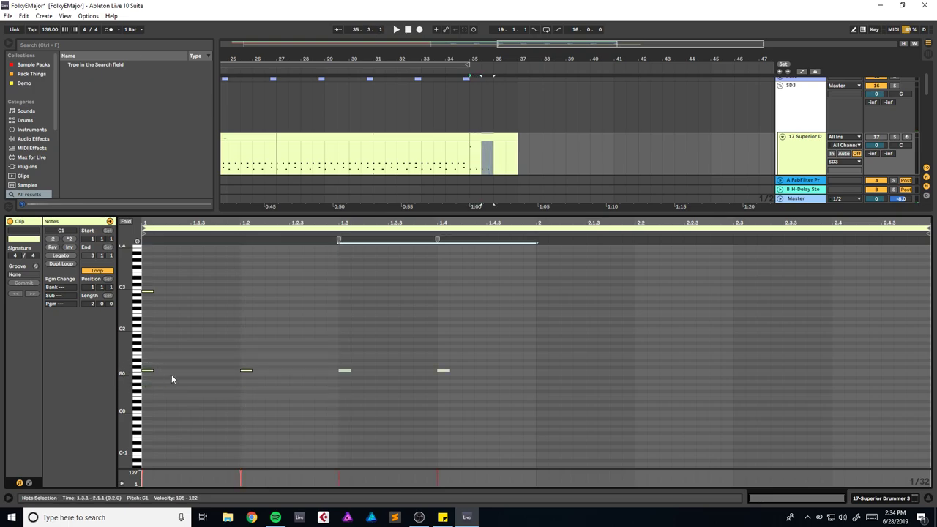
{"action": "key", "text": "space"}
{"action": "left_click_drag", "start_coordinate": [246, 371], "coordinate": [277, 378]}
{"action": "double_click", "coordinate": [274, 371]}
{"action": "left_click_drag", "start_coordinate": [443, 372], "coordinate": [741, 373]}
{"action": "key", "text": "space"}
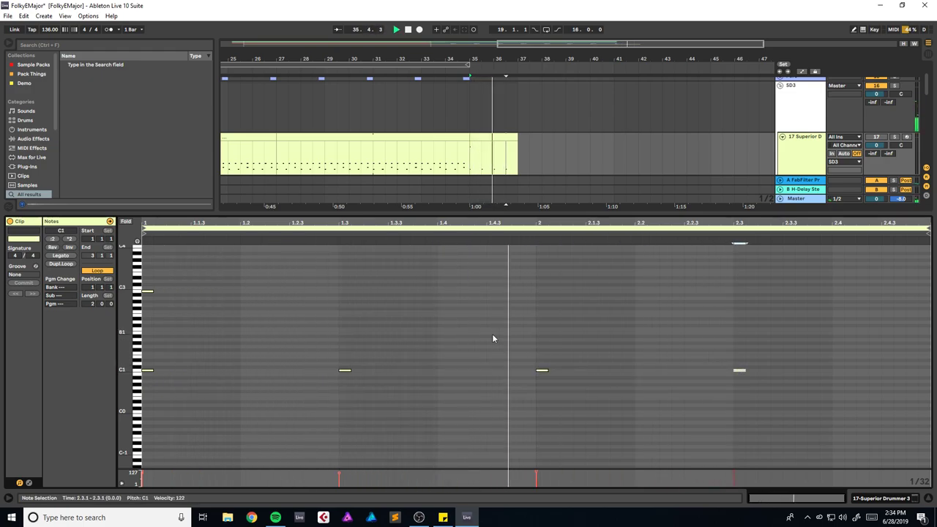
Step: Set the velocity of the two kick notes in the clip's second bar to 109 and close the note editor
{"action": "left_click_drag", "start_coordinate": [771, 344], "coordinate": [405, 399]}
{"action": "left_click_drag", "start_coordinate": [542, 371], "coordinate": [542, 377]}
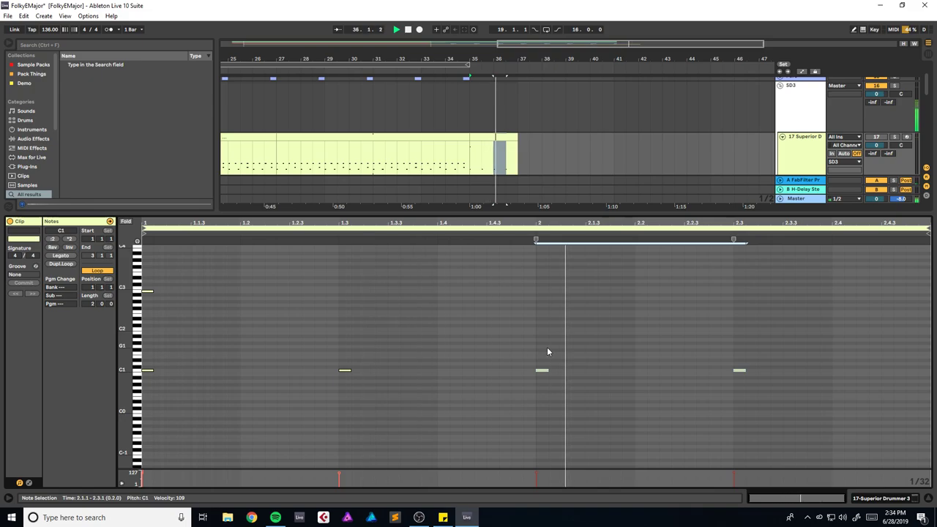
{"action": "key", "text": "space"}
{"action": "left_click", "coordinate": [889, 497]}
Step: Insert an empty MIDI clip from bar 35 to 37 on the Lounge Lizard track and arm the track
{"action": "left_click_drag", "start_coordinate": [582, 45], "coordinate": [594, 43]}
{"action": "scroll", "coordinate": [590, 197], "scroll_direction": "up", "scroll_amount": 2}
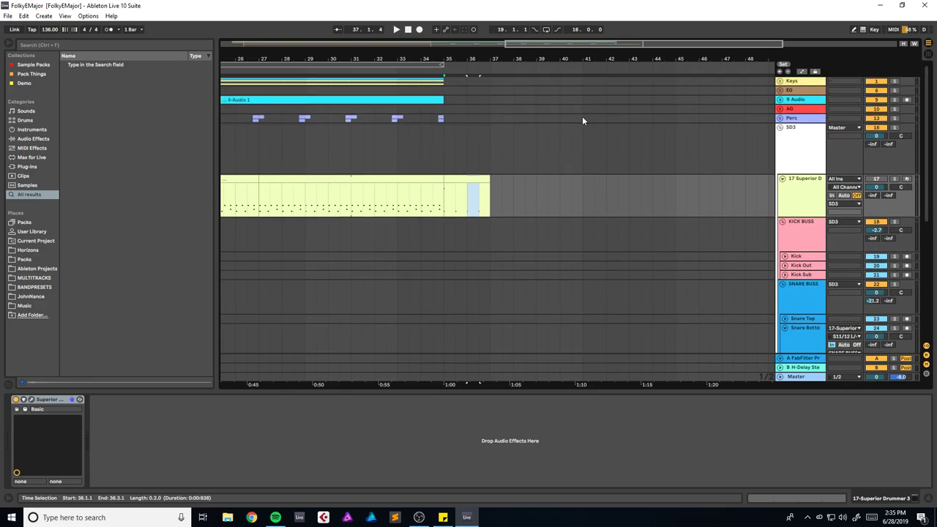
{"action": "left_click", "coordinate": [780, 82]}
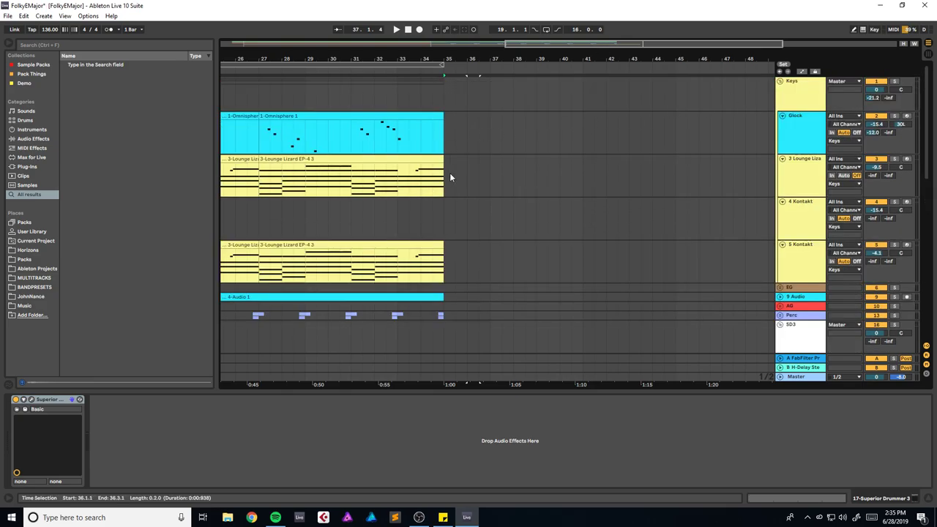
{"action": "left_click_drag", "start_coordinate": [450, 175], "coordinate": [484, 181]}
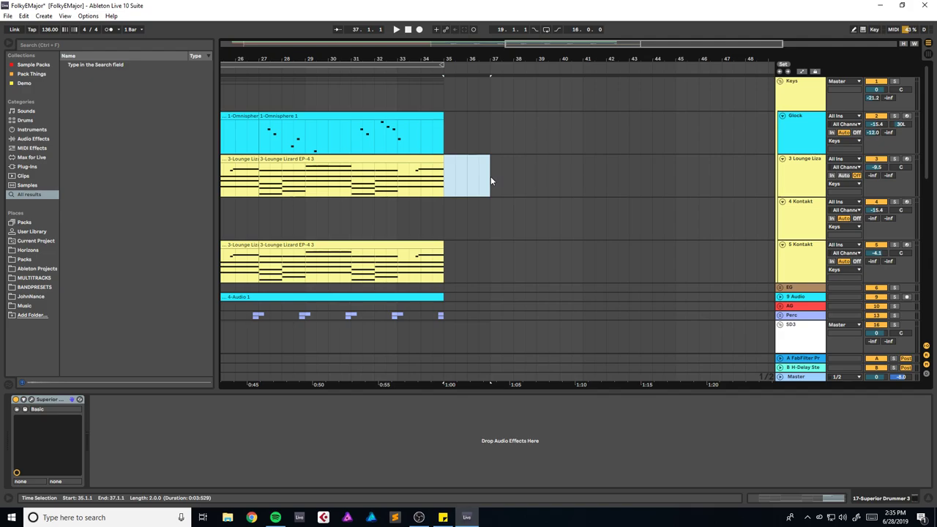
{"action": "key", "text": "ctrl+shift+m"}
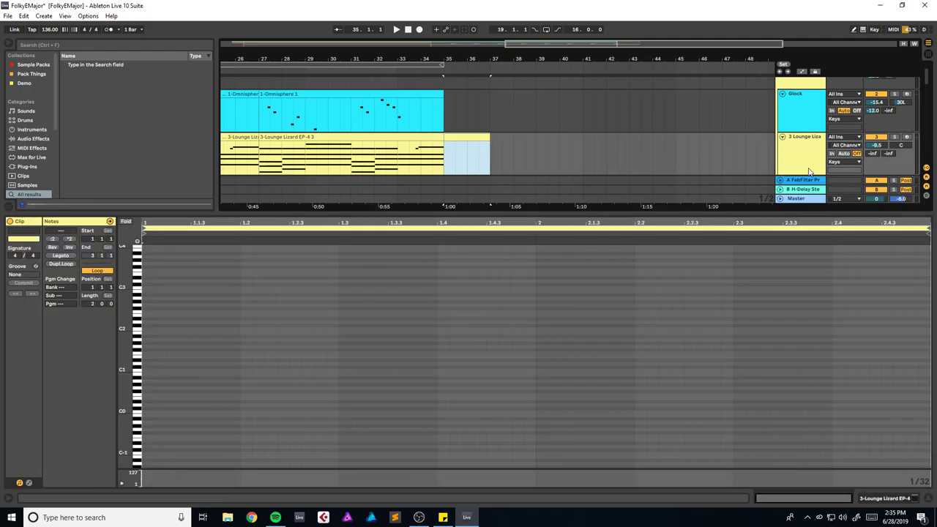
{"action": "left_click", "coordinate": [905, 138]}
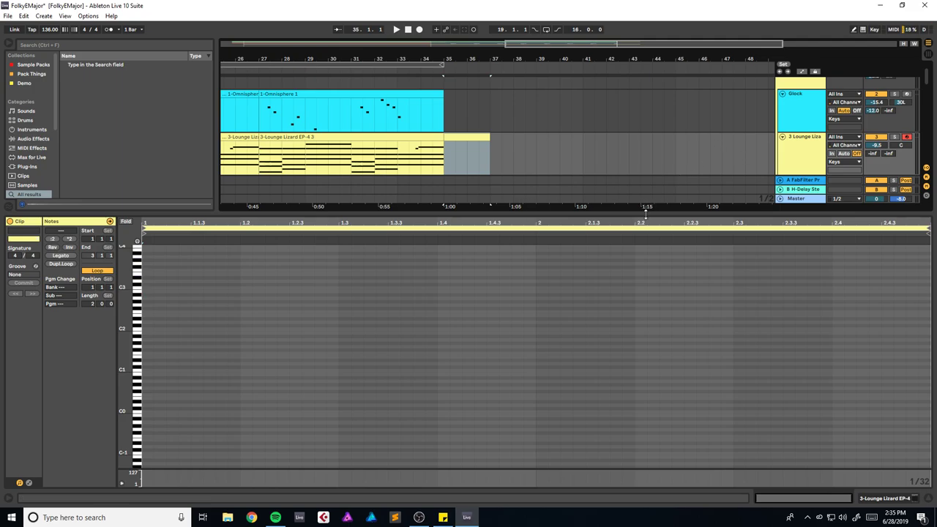
Step: Look over the tracks and play from bar 33.3 into the new section
{"action": "key", "text": "ctrl+alt+l"}
{"action": "scroll", "coordinate": [691, 209], "scroll_direction": "down", "scroll_amount": 7}
{"action": "scroll", "coordinate": [705, 227], "scroll_direction": "up", "scroll_amount": 1}
{"action": "scroll", "coordinate": [704, 221], "scroll_direction": "up", "scroll_amount": 7}
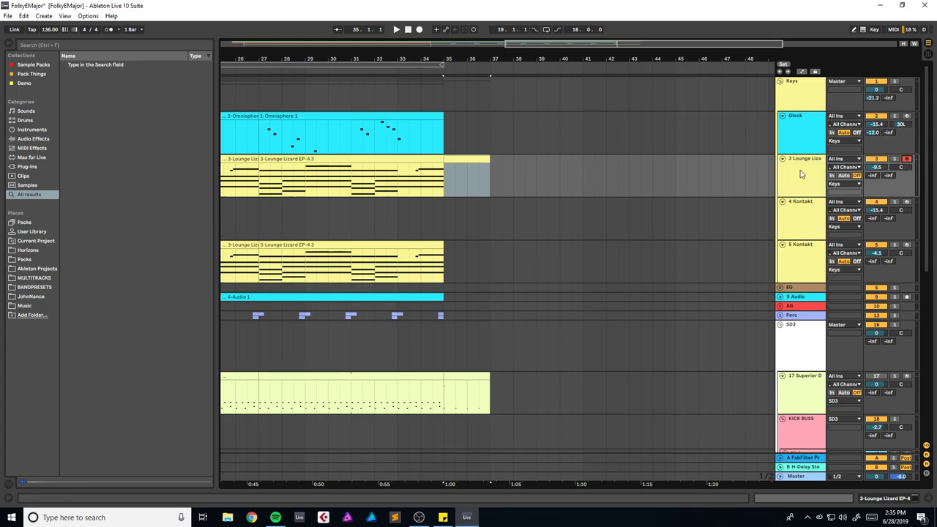
{"action": "left_click", "coordinate": [410, 180]}
{"action": "key", "text": "space"}
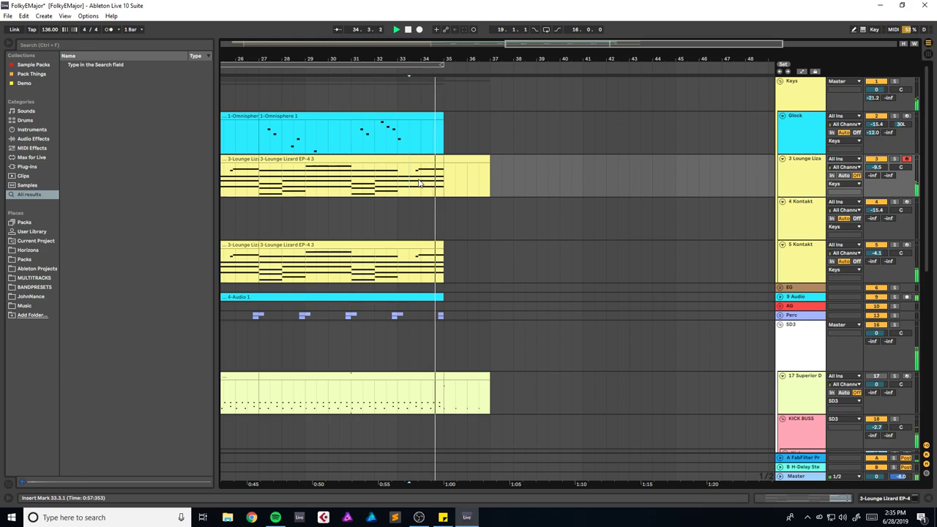
Step: Fill the new Lounge Lizard clip with a sustained two-bar chord of F#2, B2, C#3 and E3
{"action": "double_click", "coordinate": [470, 168]}
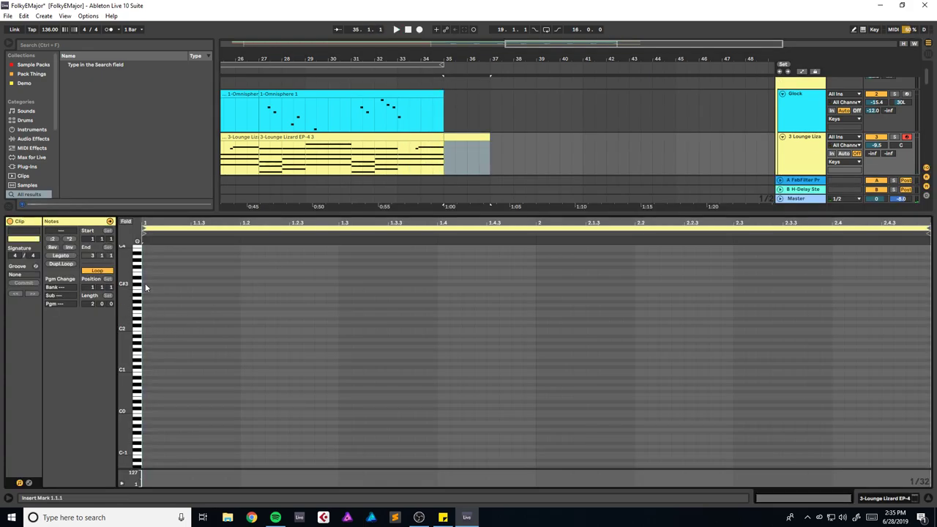
{"action": "double_click", "coordinate": [145, 308]}
{"action": "left_click_drag", "start_coordinate": [154, 309], "coordinate": [928, 311]}
{"action": "scroll", "coordinate": [162, 357], "scroll_direction": "up", "scroll_amount": 3}
{"action": "left_click_drag", "start_coordinate": [163, 358], "coordinate": [164, 335]}
{"action": "key", "text": "space"}
Step: Lower the chord's B2 note to A2 and play the clip back
{"action": "left_click", "coordinate": [187, 339]}
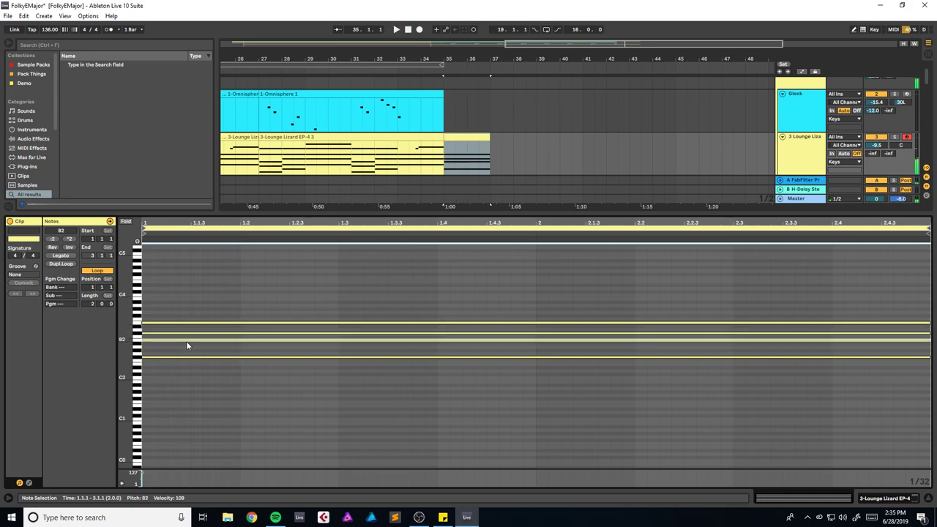
{"action": "key", "text": "Down"}
{"action": "key", "text": "Down"}
{"action": "key", "text": "space"}
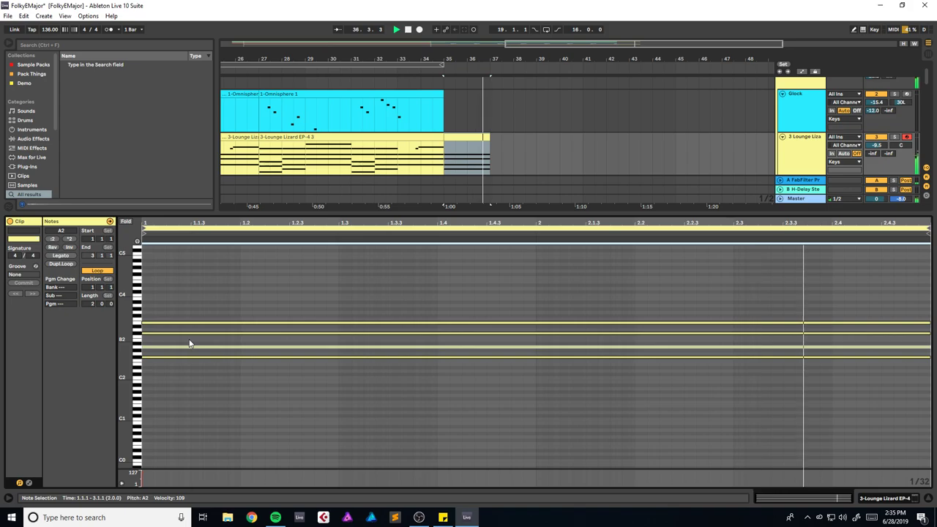
{"action": "key", "text": "space"}
Step: Open the Lounge Lizard editor and pick another program from its list
{"action": "left_click", "coordinate": [792, 157]}
{"action": "key", "text": "shift+Tab"}
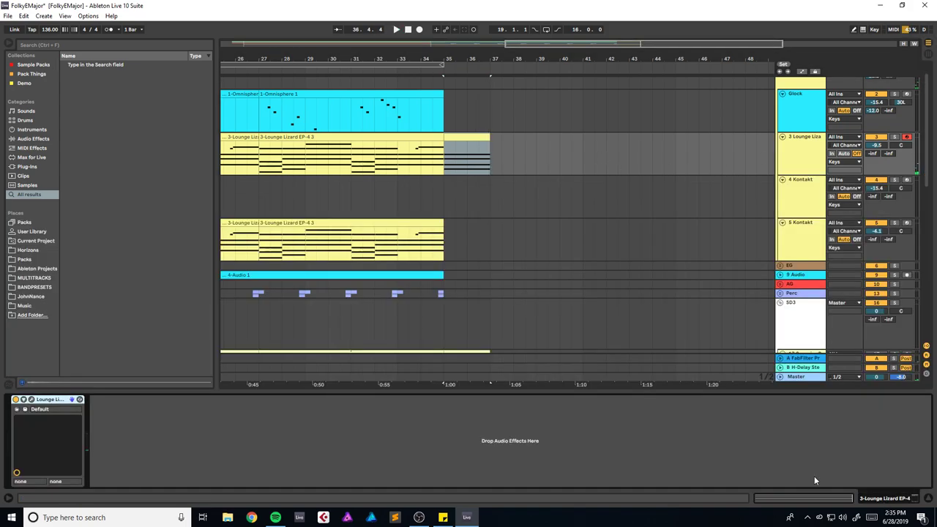
{"action": "left_click", "coordinate": [33, 400]}
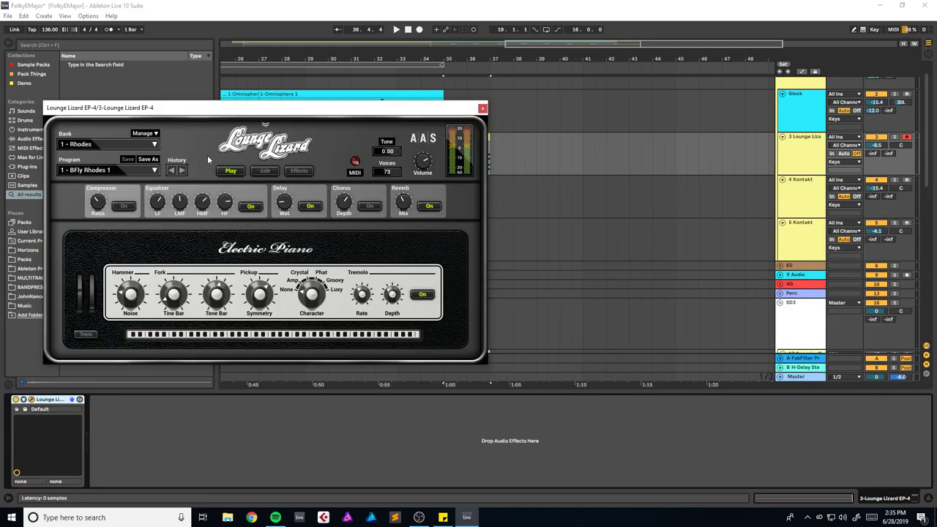
{"action": "left_click", "coordinate": [87, 169]}
{"action": "left_click", "coordinate": [96, 292]}
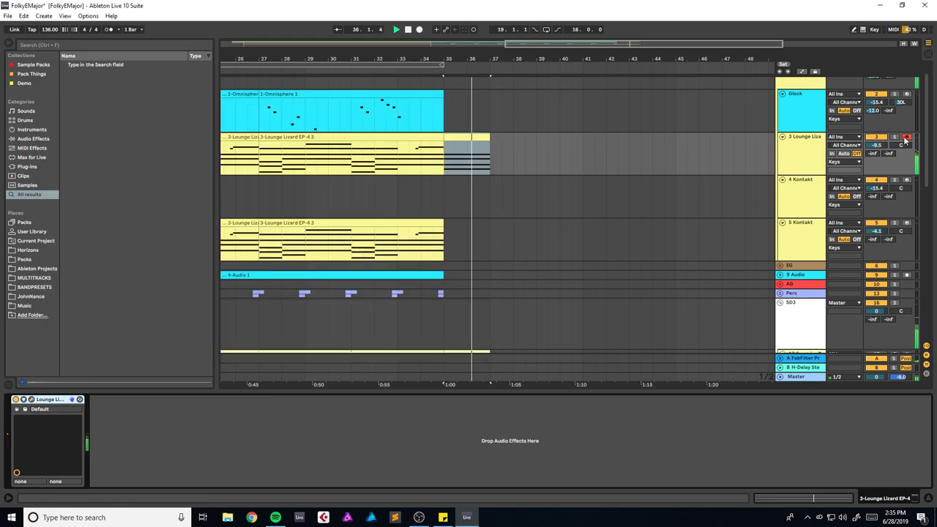
Step: Play the arrangement from bar 31 and save the set
{"action": "left_click", "coordinate": [351, 166]}
{"action": "key", "text": "space"}
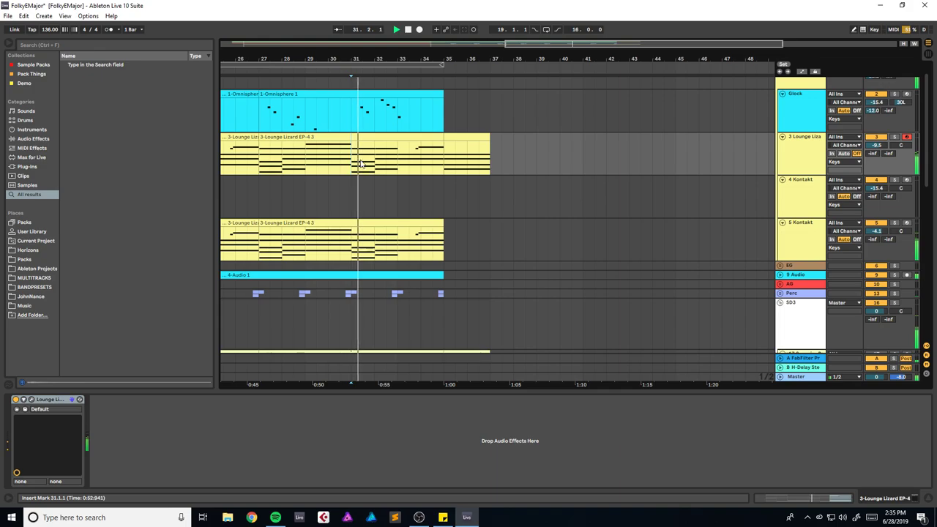
{"action": "key", "text": "ctrl+s"}
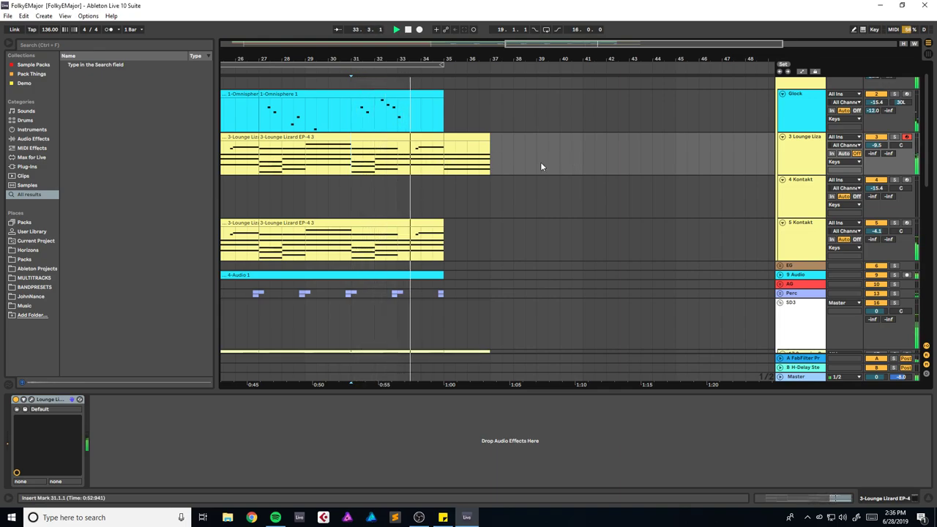
Step: Copy the two-bar chord clip from the Lounge Lizard track to the 5 Kontakt track and open the copy's notes
{"action": "left_click_drag", "start_coordinate": [472, 136], "coordinate": [470, 242]}
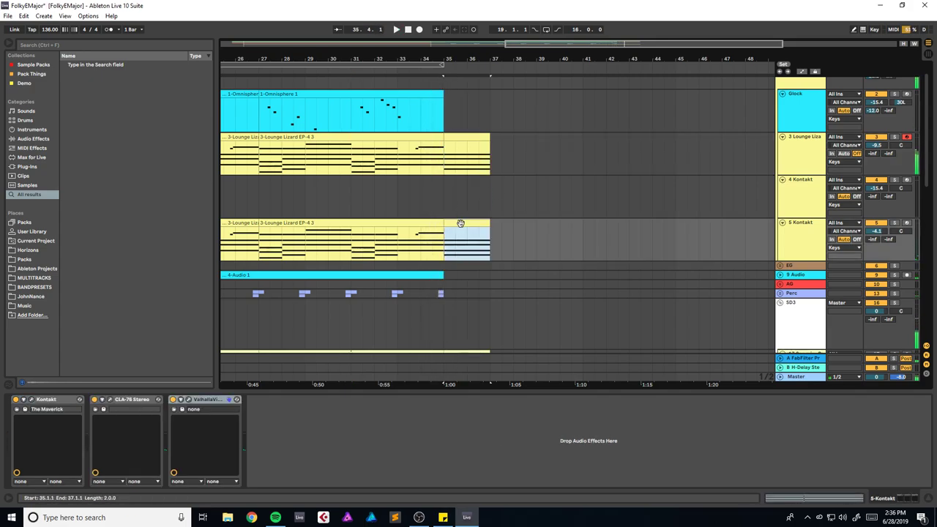
{"action": "double_click", "coordinate": [468, 240]}
{"action": "scroll", "coordinate": [438, 122], "scroll_direction": "up", "scroll_amount": 1}
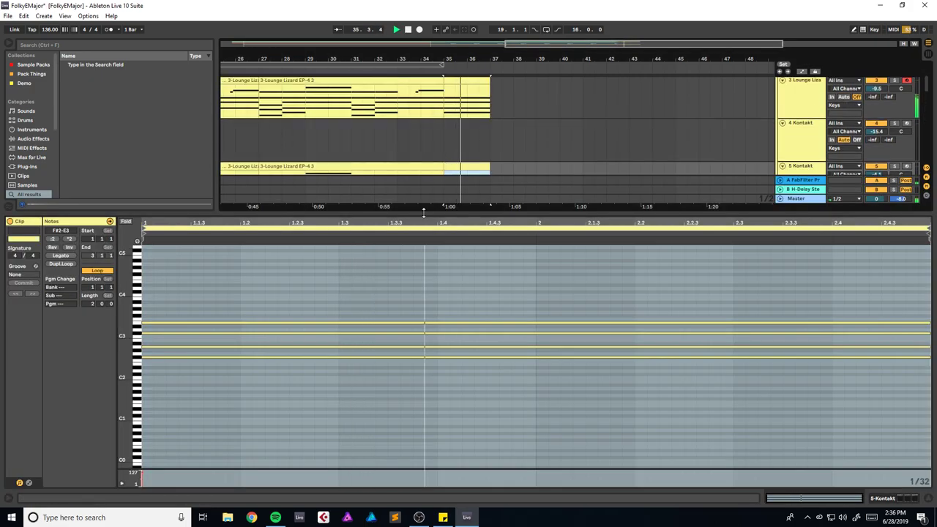
Step: Play the arrangement from the intro at bar 3 with the 3 Lounge Lizard track soloed
{"action": "key", "text": "ctrl+alt+l"}
{"action": "scroll", "coordinate": [520, 245], "scroll_direction": "up", "scroll_amount": 2}
{"action": "scroll", "coordinate": [532, 232], "scroll_direction": "up", "scroll_amount": 1}
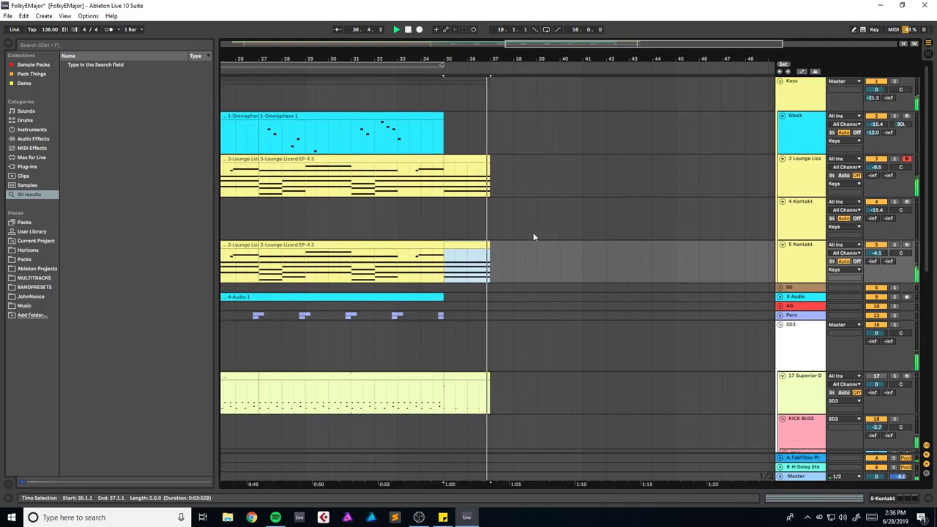
{"action": "key", "text": "space"}
{"action": "double_click", "coordinate": [472, 157]}
{"action": "key", "text": "space"}
{"action": "left_click_drag", "start_coordinate": [636, 43], "coordinate": [432, 38]}
{"action": "left_click", "coordinate": [248, 158]}
{"action": "key", "text": "space"}
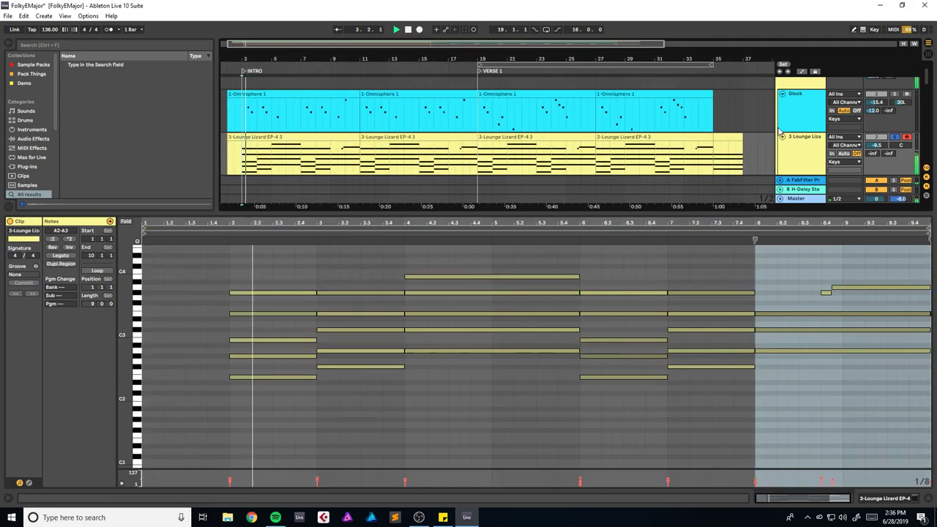
{"action": "left_click", "coordinate": [894, 138]}
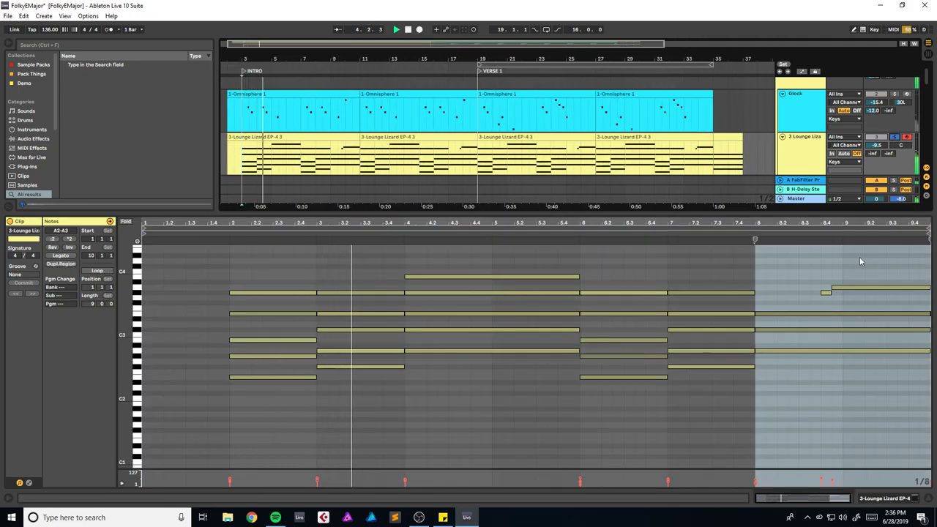
Step: Switch the Lounge Lizard program to 5 - Dark Rhodes 1, unsolo its track and close the plugin editor
{"action": "left_click", "coordinate": [894, 498]}
{"action": "left_click", "coordinate": [30, 399]}
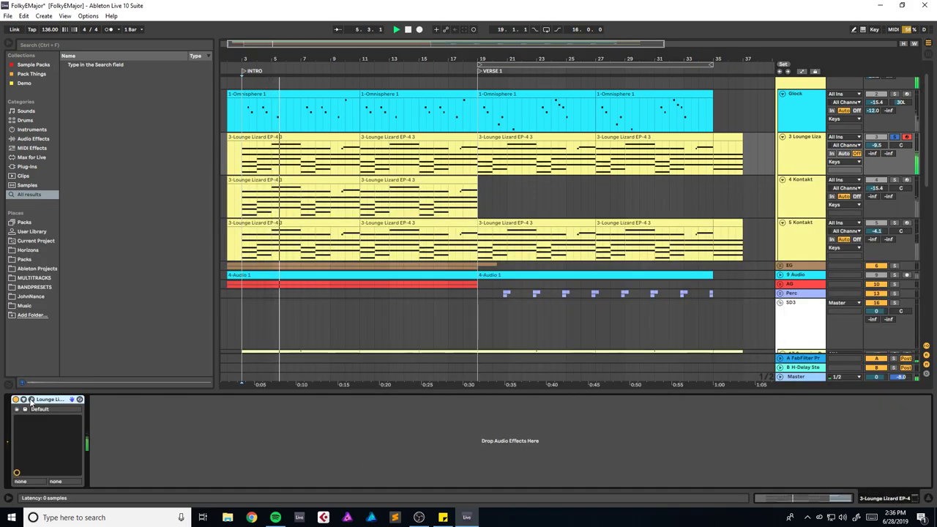
{"action": "left_click", "coordinate": [139, 171]}
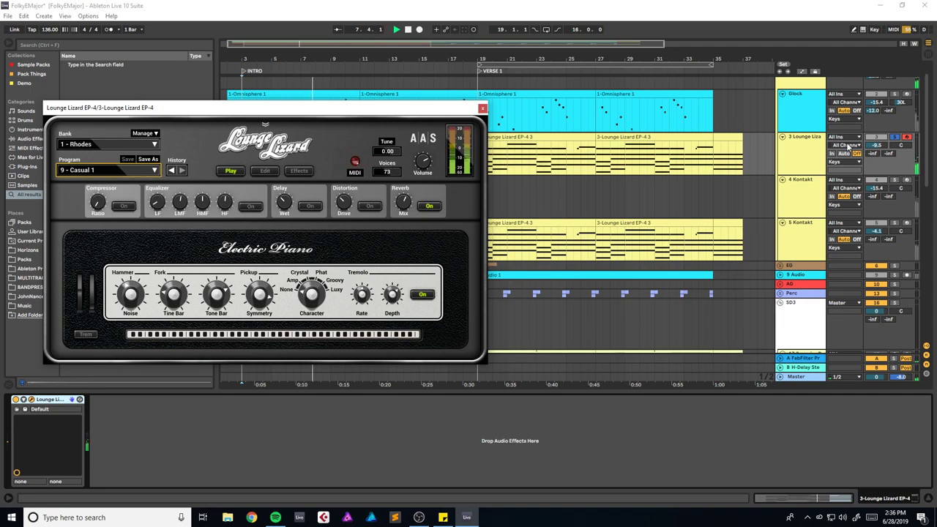
{"action": "left_click", "coordinate": [138, 171]}
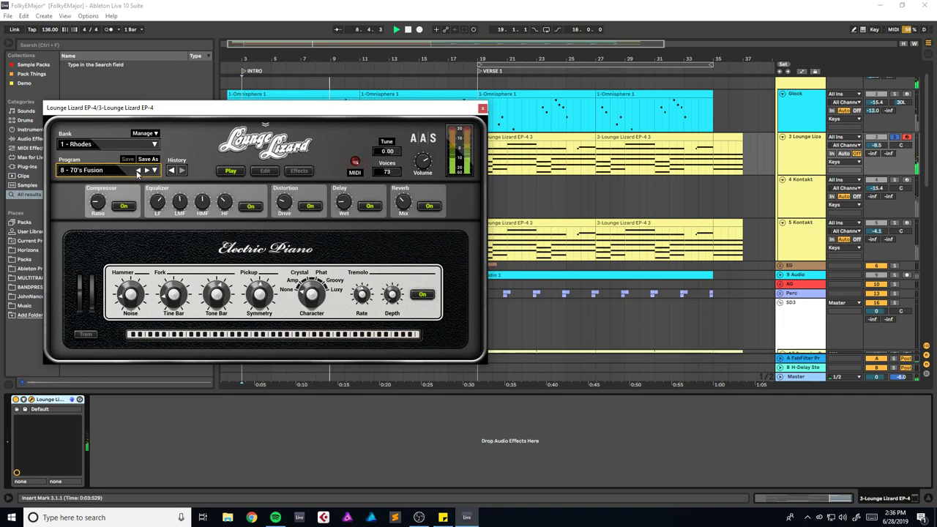
{"action": "left_click", "coordinate": [138, 170]}
{"action": "left_click", "coordinate": [137, 170]}
{"action": "left_click", "coordinate": [138, 171]}
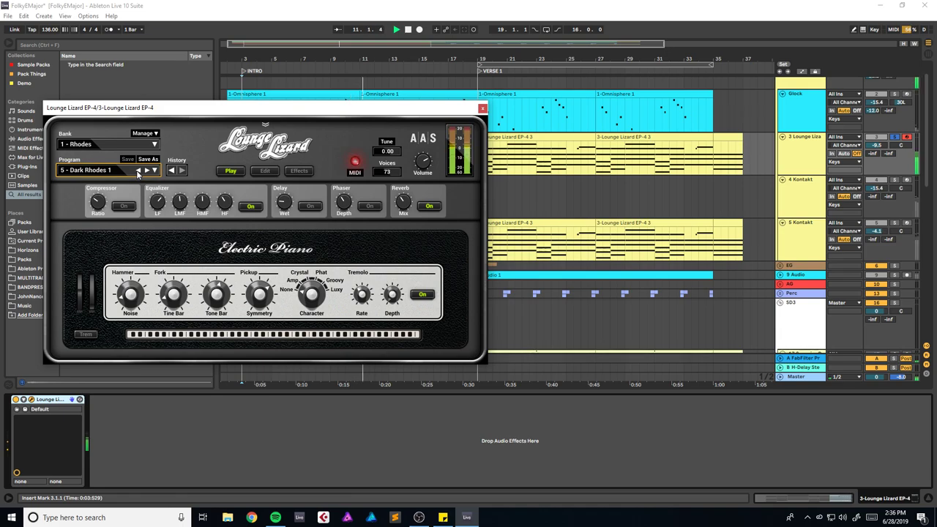
{"action": "left_click", "coordinate": [894, 137]}
{"action": "left_click", "coordinate": [480, 108]}
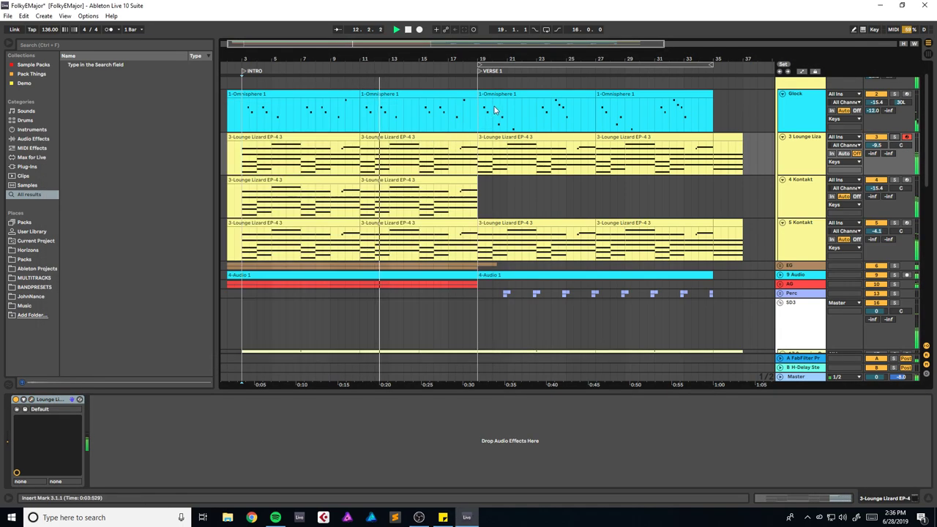
Step: Save the set, restart playback from bar 3 and loop the 16-bar intro
{"action": "left_click_drag", "start_coordinate": [482, 46], "coordinate": [511, 45]}
{"action": "key", "text": "ctrl+s"}
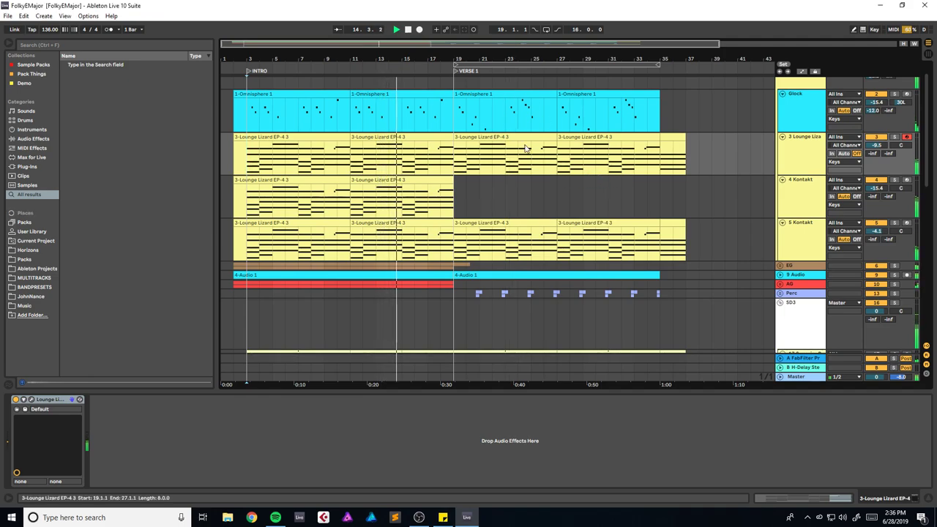
{"action": "scroll", "coordinate": [633, 195], "scroll_direction": "down", "scroll_amount": 1}
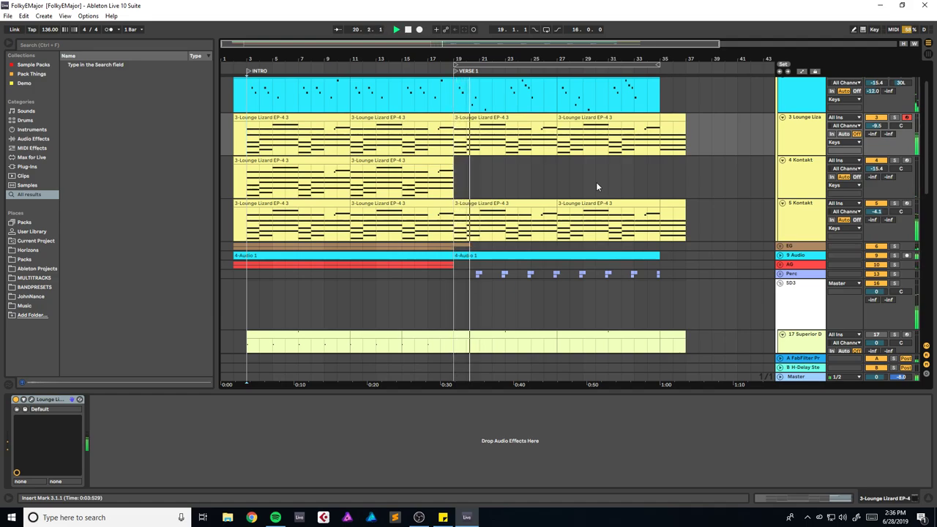
{"action": "key", "text": "space"}
{"action": "key", "text": "space"}
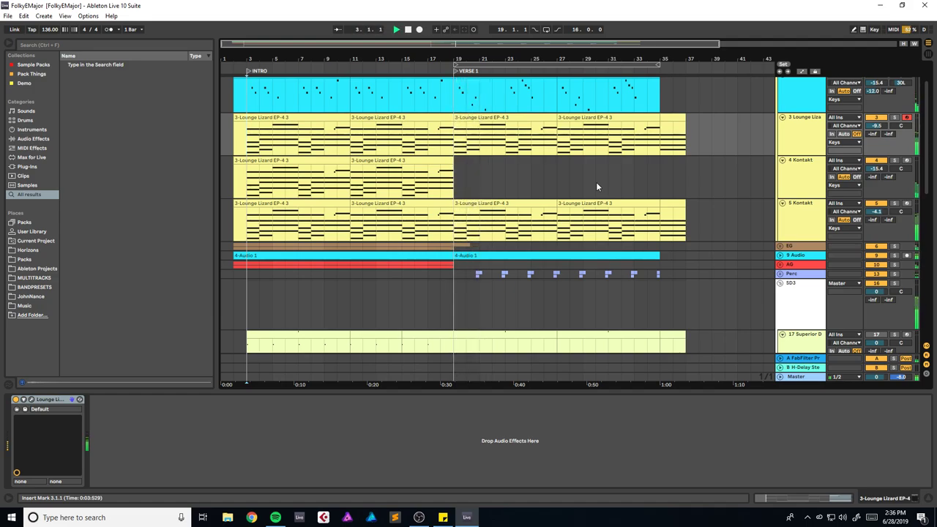
{"action": "left_click_drag", "start_coordinate": [498, 65], "coordinate": [290, 65]}
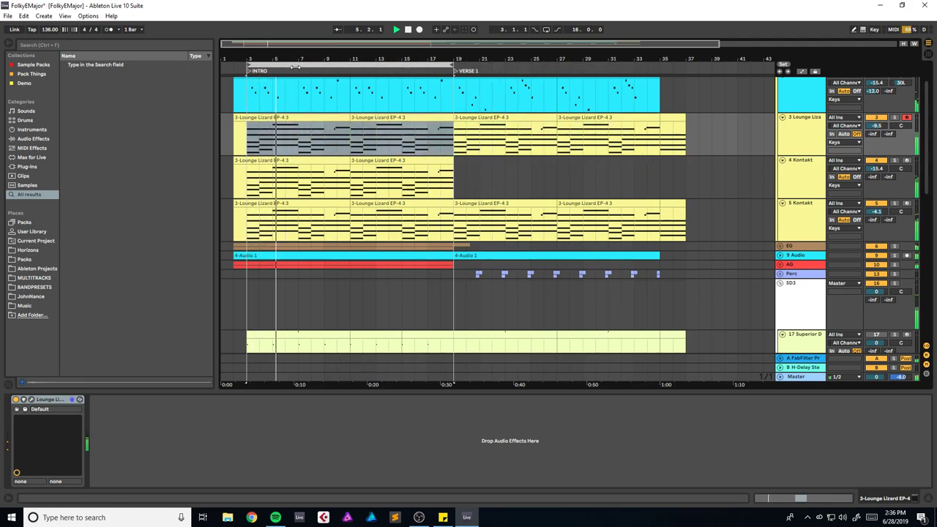
{"action": "key", "text": "ctrl+l"}
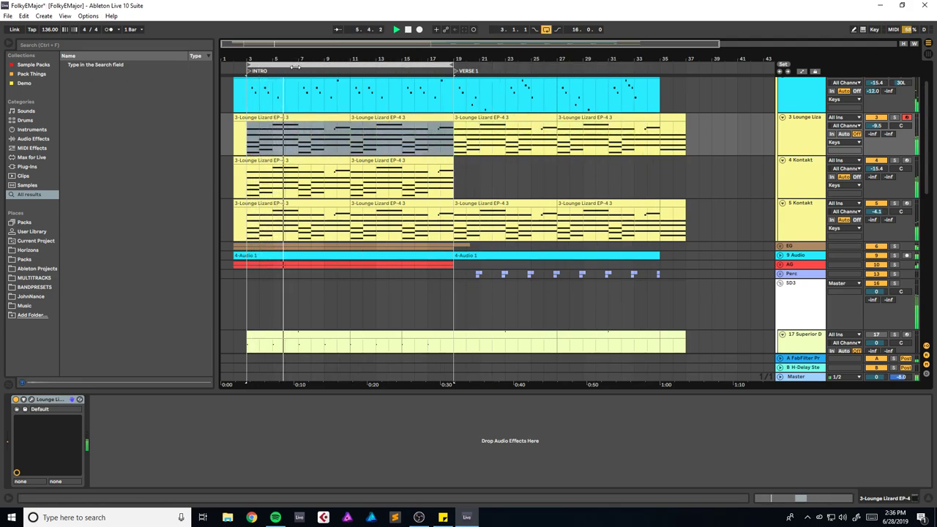
Step: Open FabFilter Pro-Q 3 on the AG group and set its high-shelf band to about 9365 Hz and -1.03 dB
{"action": "left_click", "coordinate": [802, 265]}
{"action": "left_click", "coordinate": [31, 399]}
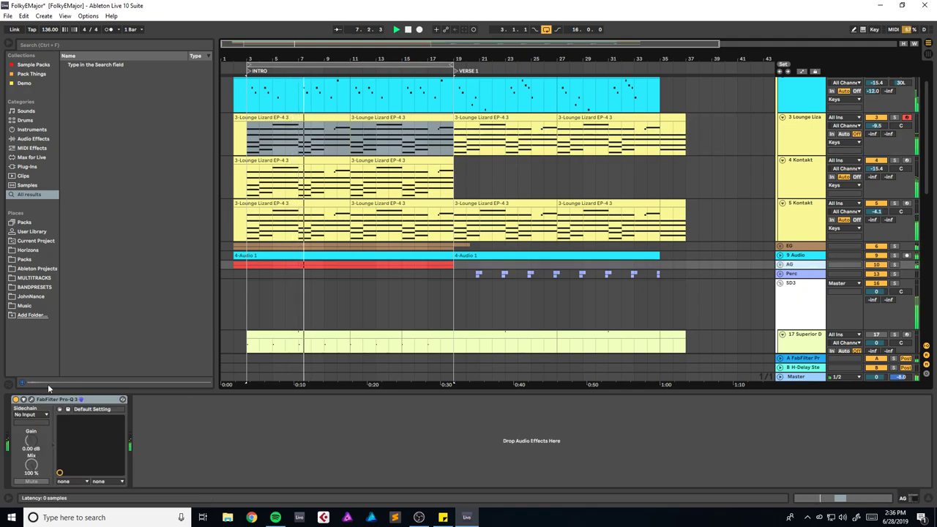
{"action": "left_click_drag", "start_coordinate": [763, 256], "coordinate": [746, 266]}
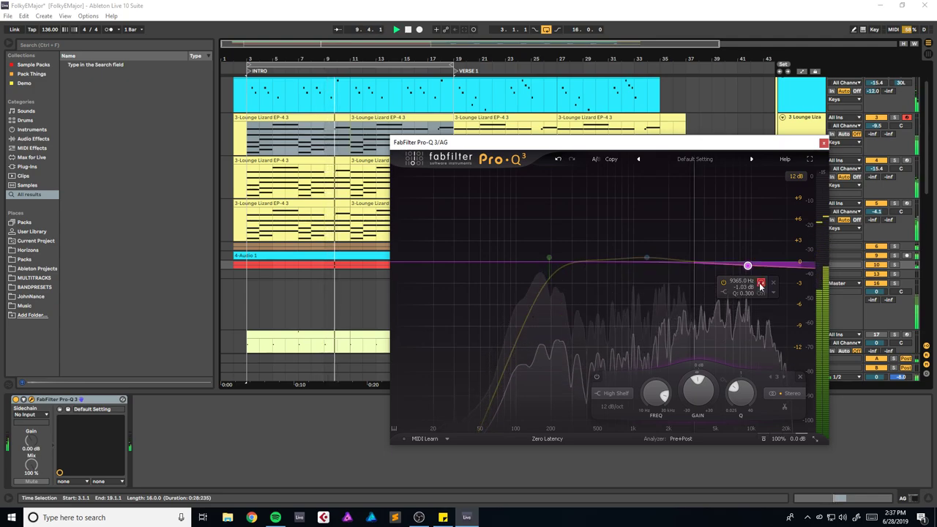
{"action": "left_click_drag", "start_coordinate": [764, 143], "coordinate": [650, 145]}
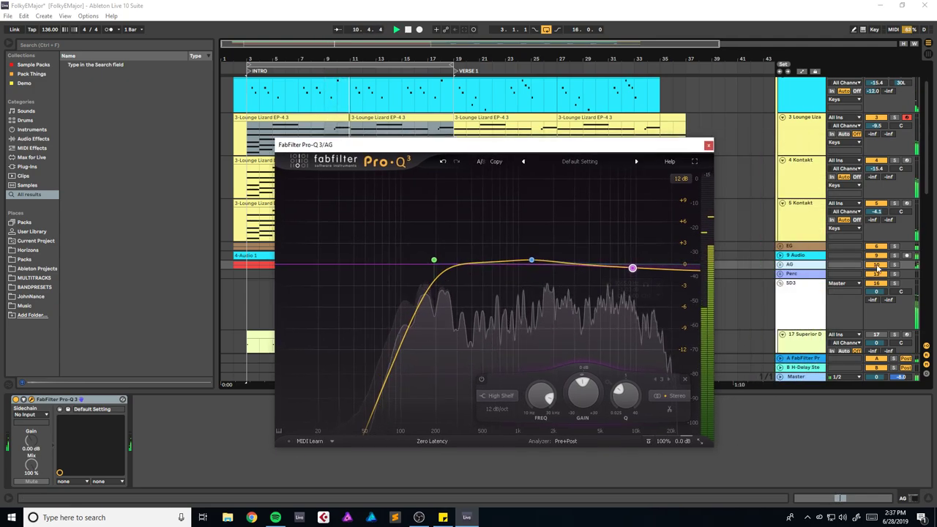
Step: With AG soloed, add a bell cut near 6.5 kHz, ease it to about -3 dB without solo, and save the set
{"action": "left_click", "coordinate": [890, 266]}
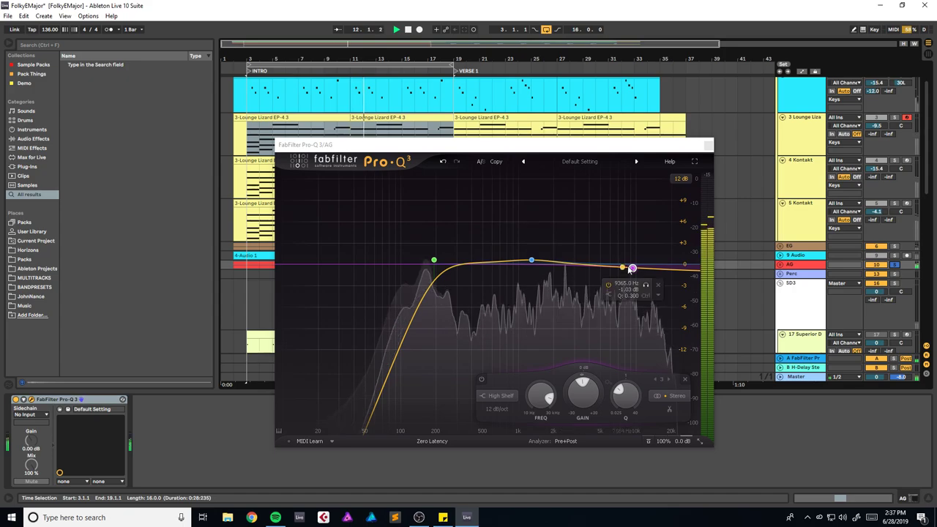
{"action": "left_click_drag", "start_coordinate": [607, 268], "coordinate": [615, 299]}
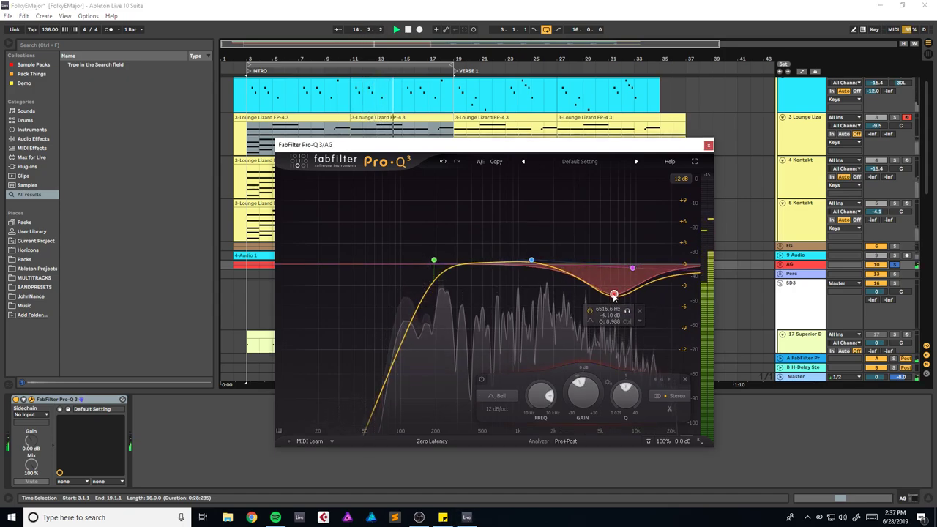
{"action": "left_click", "coordinate": [895, 266]}
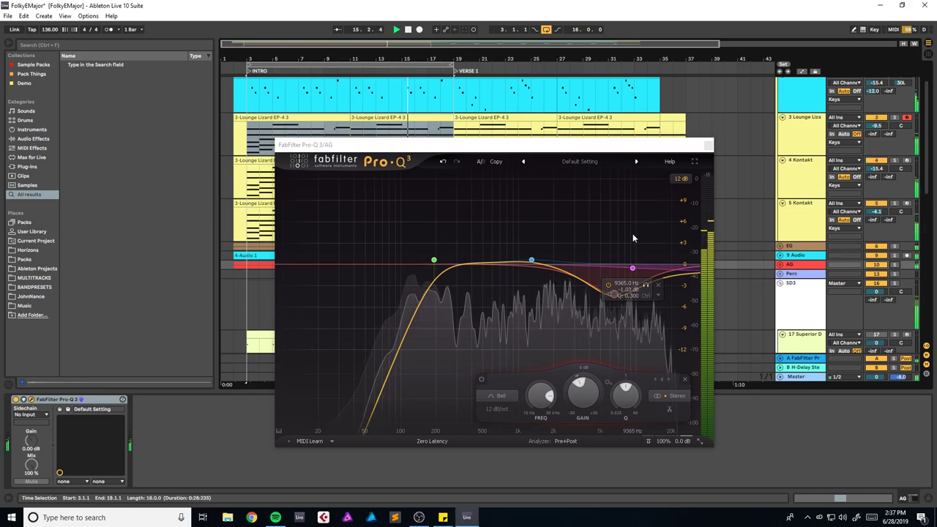
{"action": "left_click_drag", "start_coordinate": [614, 294], "coordinate": [614, 288]}
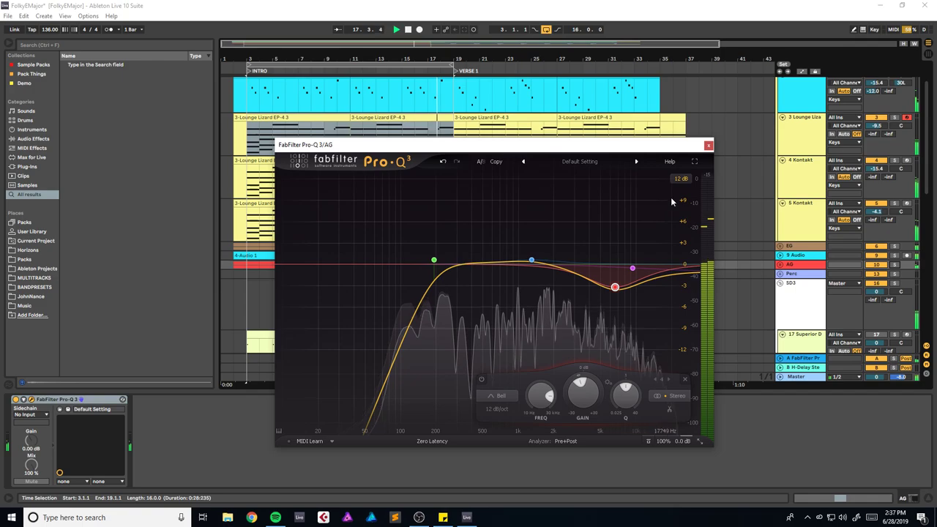
{"action": "left_click", "coordinate": [708, 144]}
{"action": "left_click_drag", "start_coordinate": [375, 59], "coordinate": [375, 71]}
{"action": "key", "text": "ctrl+s"}
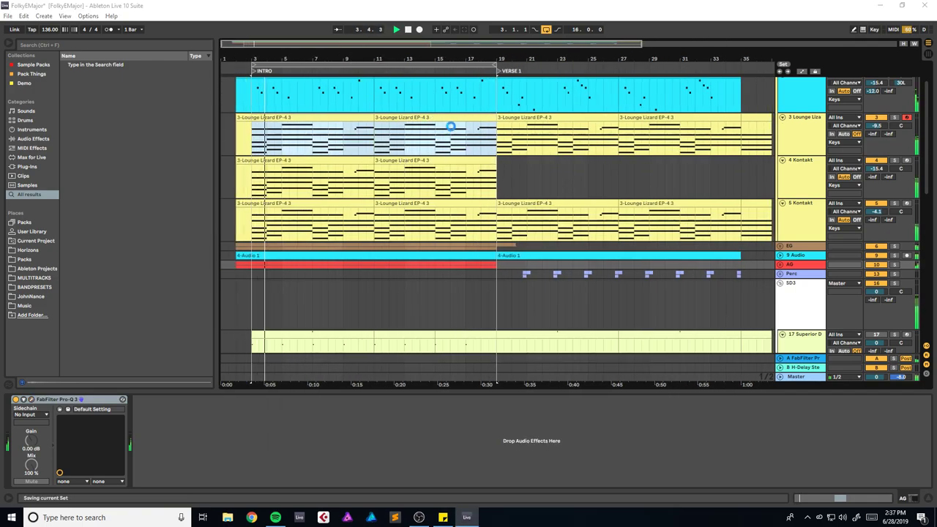
Step: Duplicate the last Glock clip to bar 35 and shorten the copy to one bar
{"action": "key", "text": "space"}
{"action": "left_click_drag", "start_coordinate": [333, 42], "coordinate": [333, 52]}
{"action": "left_click_drag", "start_coordinate": [423, 42], "coordinate": [422, 32]}
{"action": "scroll", "coordinate": [636, 178], "scroll_direction": "up", "scroll_amount": 1}
{"action": "scroll", "coordinate": [635, 181], "scroll_direction": "up", "scroll_amount": 1}
{"action": "left_click", "coordinate": [662, 117]}
{"action": "key", "text": "ctrl+d"}
{"action": "left_click_drag", "start_coordinate": [658, 117], "coordinate": [565, 117]}
Step: Play the end of verse 1 from bar 34 and save the set
{"action": "left_click", "coordinate": [553, 150]}
{"action": "key", "text": "space"}
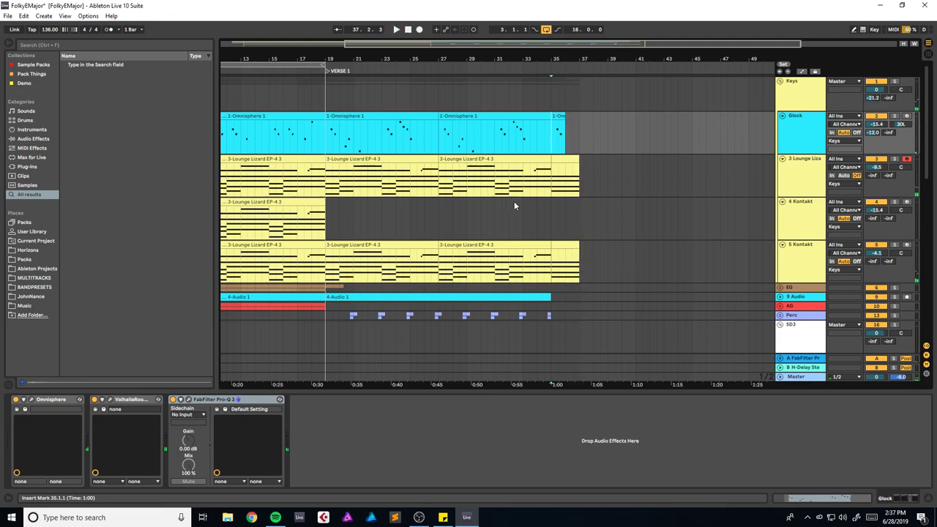
{"action": "left_click", "coordinate": [540, 213]}
{"action": "key", "text": "ctrl+s"}
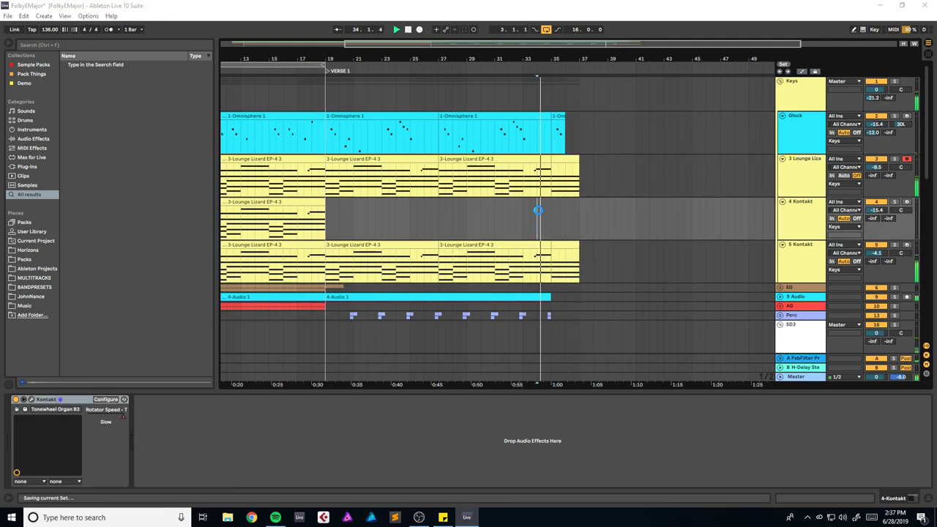
Step: Delete the two-bar chord clips starting at bar 35 on the 3 Lounge Lizard and 5 Kontakt tracks
{"action": "scroll", "coordinate": [531, 175], "scroll_direction": "down", "scroll_amount": 4}
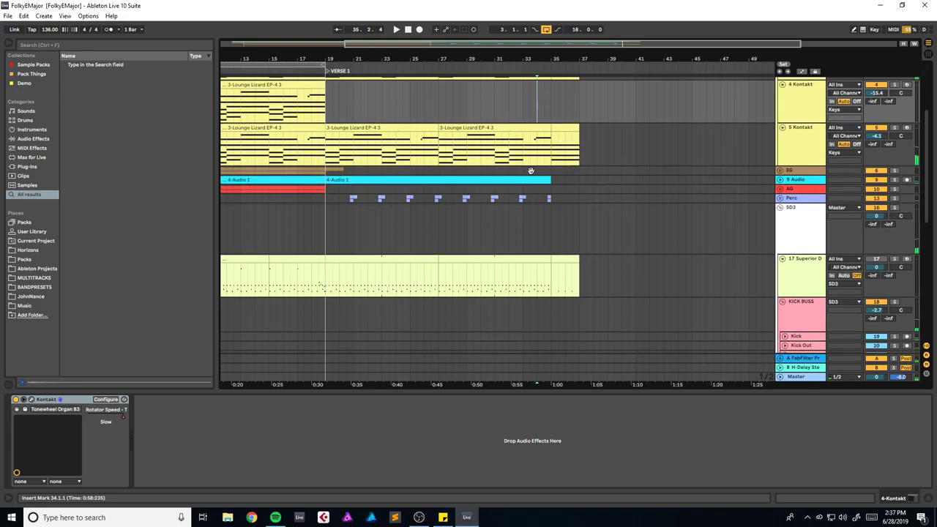
{"action": "scroll", "coordinate": [532, 176], "scroll_direction": "up", "scroll_amount": 2}
{"action": "left_click", "coordinate": [567, 176]}
{"action": "scroll", "coordinate": [593, 180], "scroll_direction": "up", "scroll_amount": 2}
{"action": "left_click", "coordinate": [563, 150]}
{"action": "left_click", "coordinate": [585, 224], "text": "shift"}
{"action": "key", "text": "Delete"}
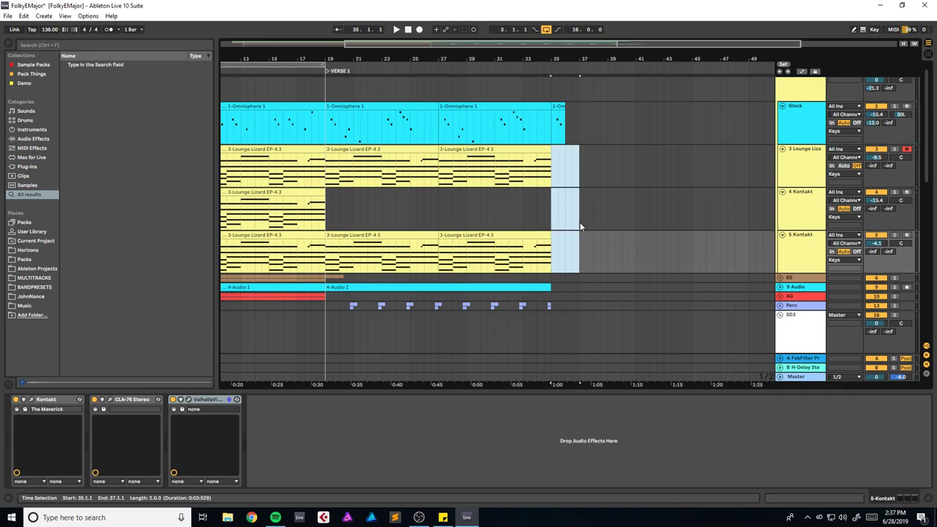
Step: Save the set and play the transition out of verse 1 from bar 33
{"action": "left_click", "coordinate": [531, 208]}
{"action": "key", "text": "space"}
{"action": "key", "text": "ctrl+s"}
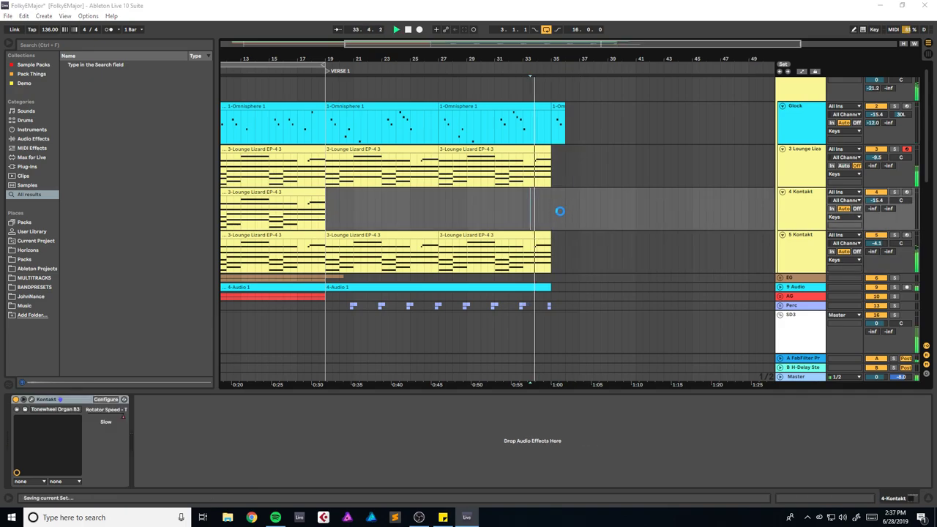
{"action": "scroll", "coordinate": [564, 204], "scroll_direction": "down", "scroll_amount": 3}
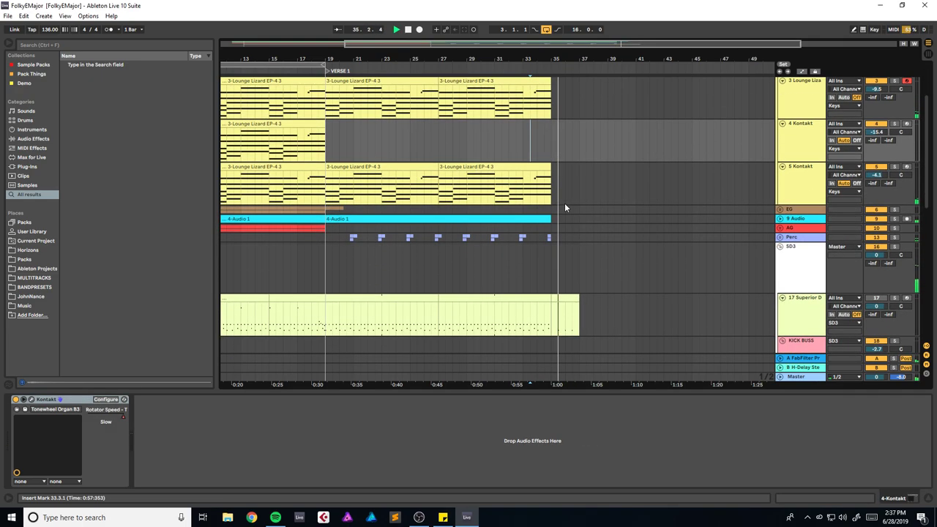
{"action": "scroll", "coordinate": [564, 205], "scroll_direction": "down", "scroll_amount": 3}
{"action": "scroll", "coordinate": [564, 205], "scroll_direction": "up", "scroll_amount": 5}
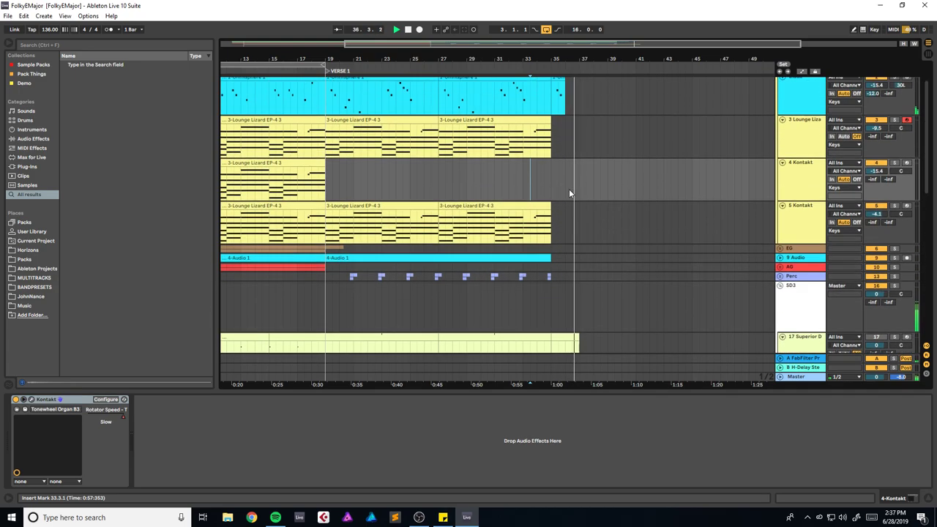
{"action": "scroll", "coordinate": [571, 188], "scroll_direction": "up", "scroll_amount": 2}
{"action": "key", "text": "space"}
Step: Delete the one-bar Glock clip at bar 35
{"action": "left_click", "coordinate": [564, 119]}
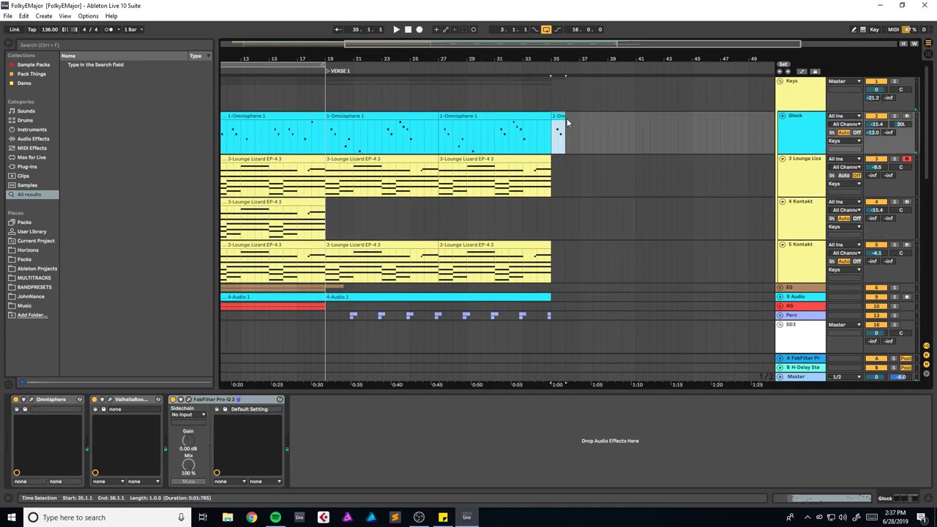
{"action": "key", "text": "Delete"}
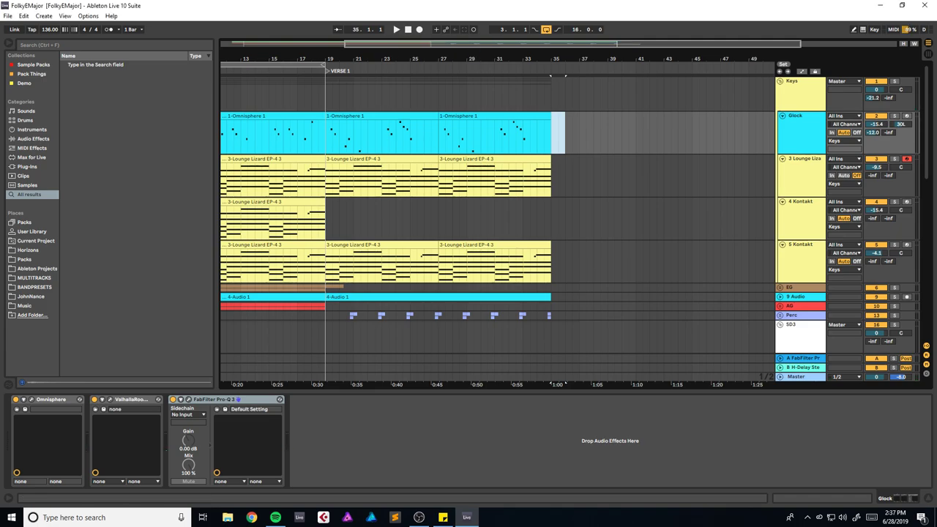
{"action": "left_click_drag", "start_coordinate": [374, 59], "coordinate": [381, 42]}
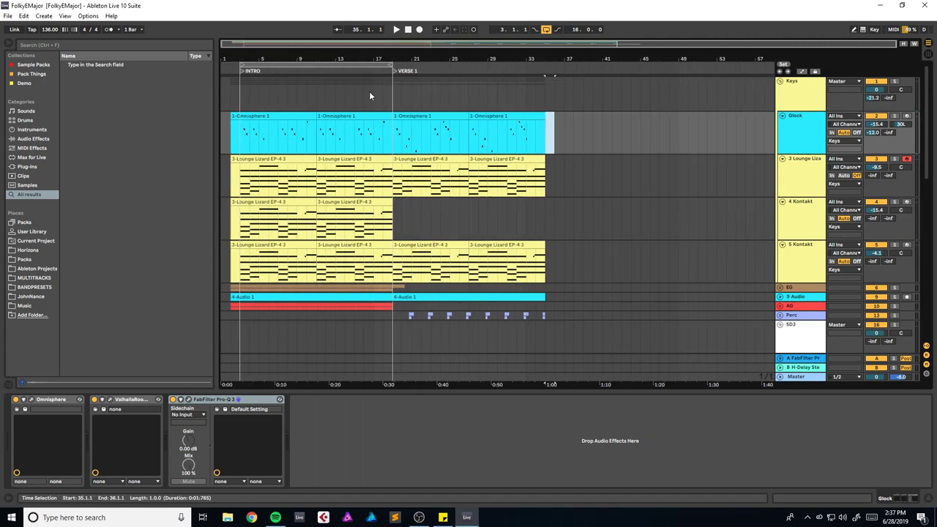
{"action": "key", "text": "alt+Tab"}
{"action": "key", "text": "alt+Tab"}
{"action": "mouse_move", "coordinate": [279, 43]}
{"action": "left_mouse_down"}
{"action": "mouse_move", "coordinate": [246, 48]}
{"action": "mouse_move", "coordinate": [265, 42]}
{"action": "left_mouse_up"}
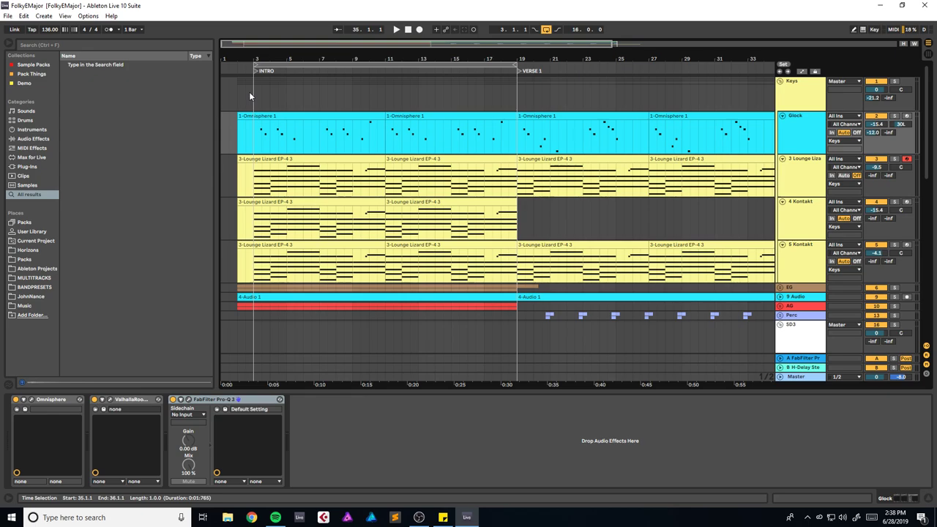
{"action": "left_click_drag", "start_coordinate": [260, 49], "coordinate": [277, 52]}
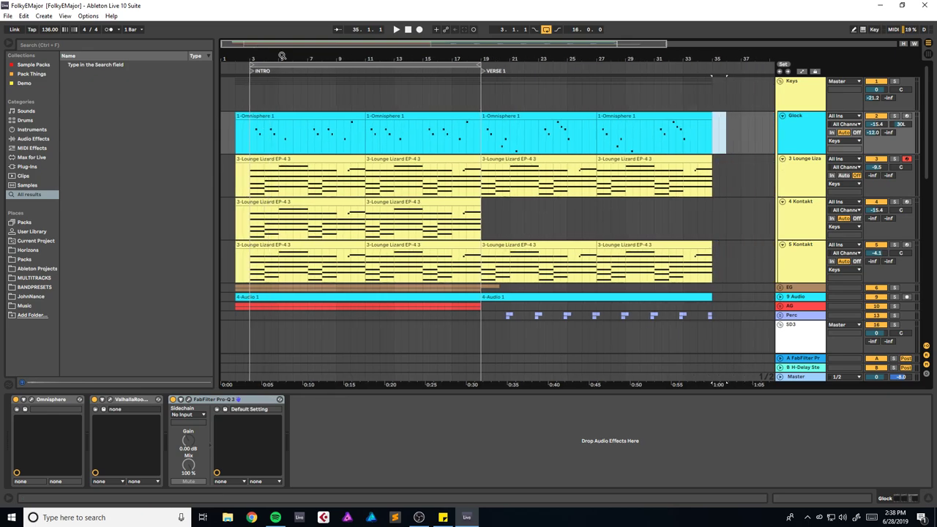
{"action": "left_click", "coordinate": [248, 97]}
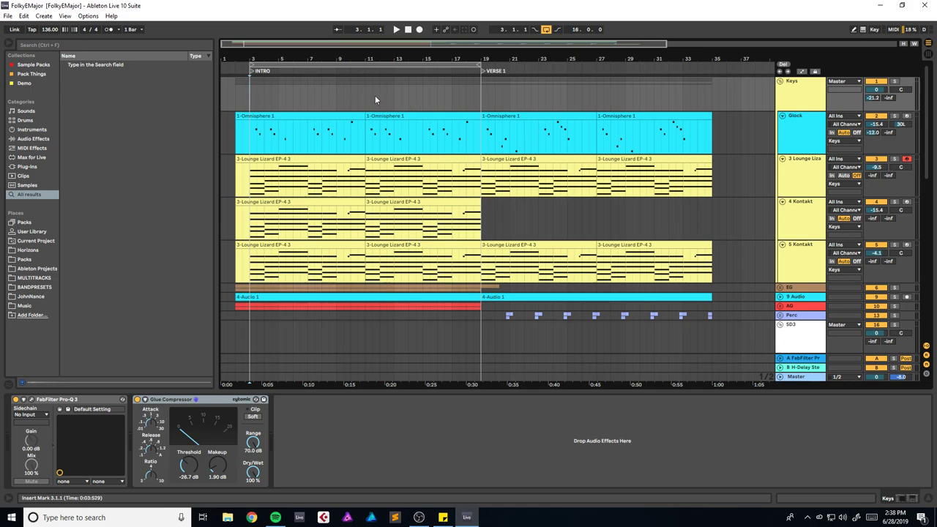
{"action": "left_click_drag", "start_coordinate": [266, 44], "coordinate": [289, 45]}
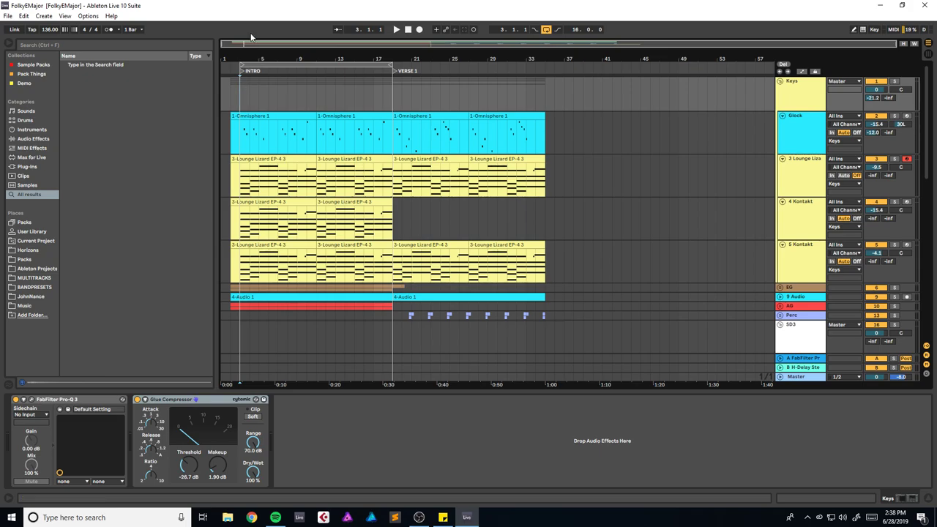
{"action": "mouse_move", "coordinate": [254, 41]}
{"action": "left_mouse_down"}
{"action": "mouse_move", "coordinate": [254, 93]}
{"action": "mouse_move", "coordinate": [242, 41]}
{"action": "left_mouse_up"}
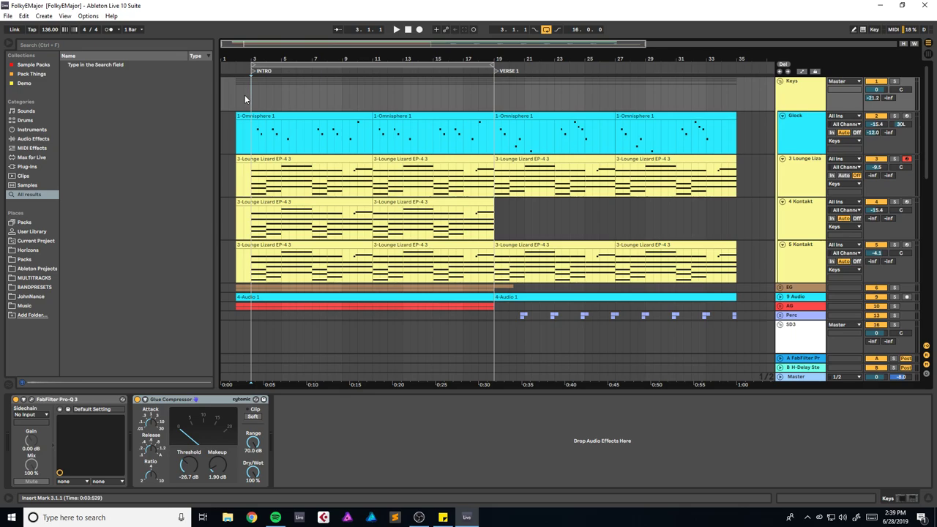
Step: Place the insert marker at bar 2 on the Keys track
{"action": "left_click", "coordinate": [235, 94]}
{"action": "mouse_move", "coordinate": [245, 47]}
{"action": "left_mouse_down"}
{"action": "mouse_move", "coordinate": [245, 70]}
{"action": "mouse_move", "coordinate": [269, 81]}
{"action": "left_mouse_up"}
{"action": "key", "text": "space"}
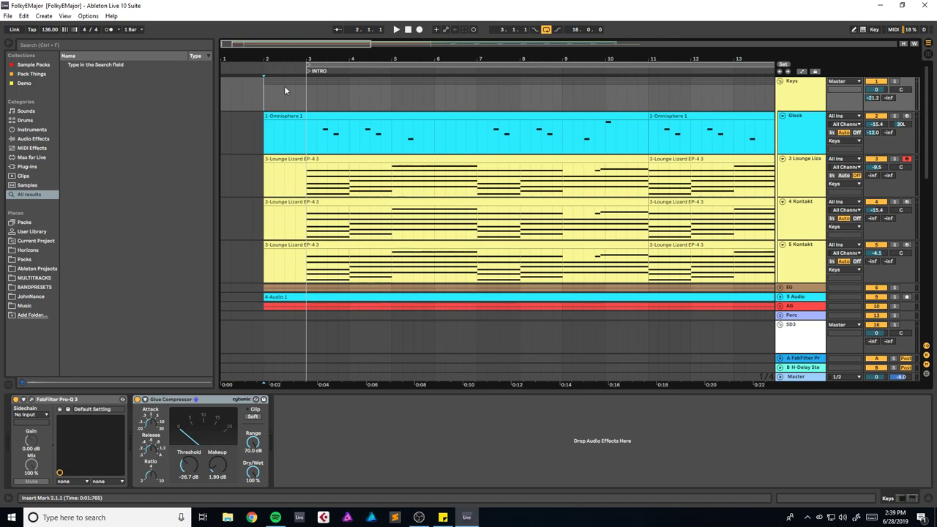
{"action": "left_click_drag", "start_coordinate": [288, 44], "coordinate": [421, 65]}
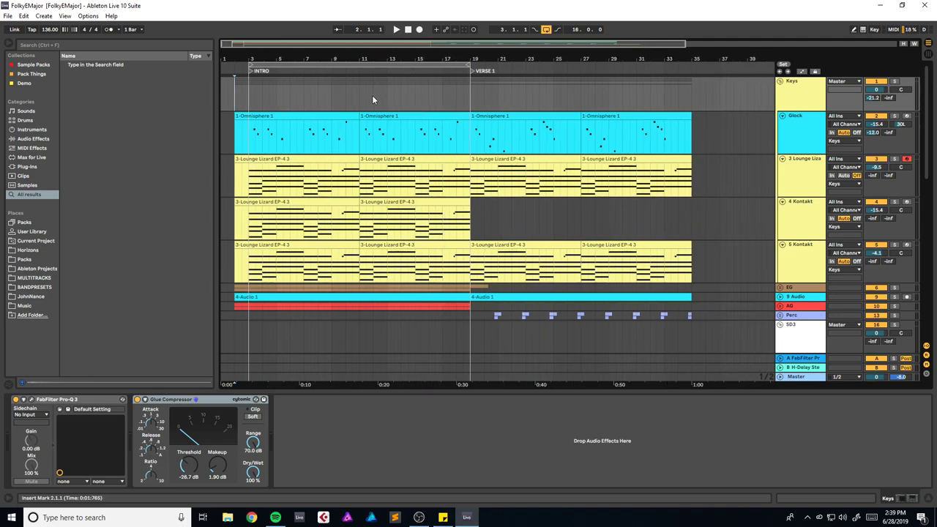